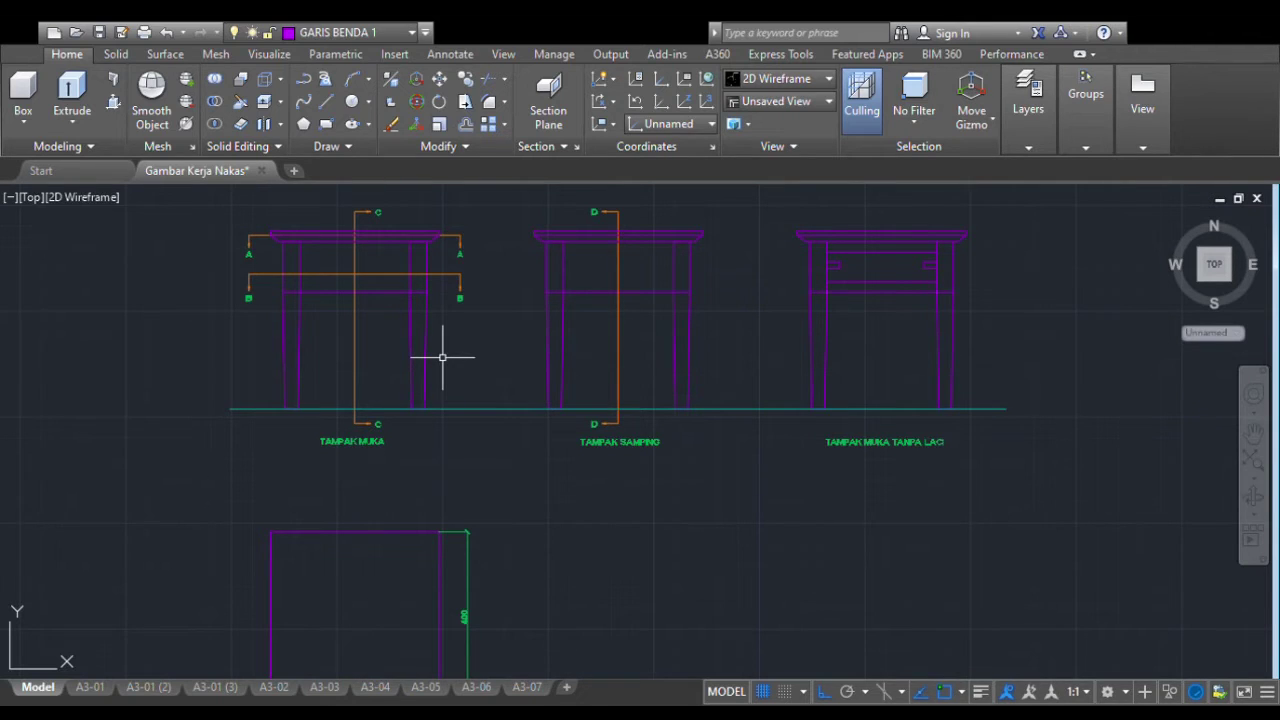
Examine the table's front view, side view, front view without drawer, and dimensioned top view
mouse_move(431, 312)
middle_mouse_down()
mouse_move(446, 317)
mouse_move(457, 355)
middle_mouse_up()
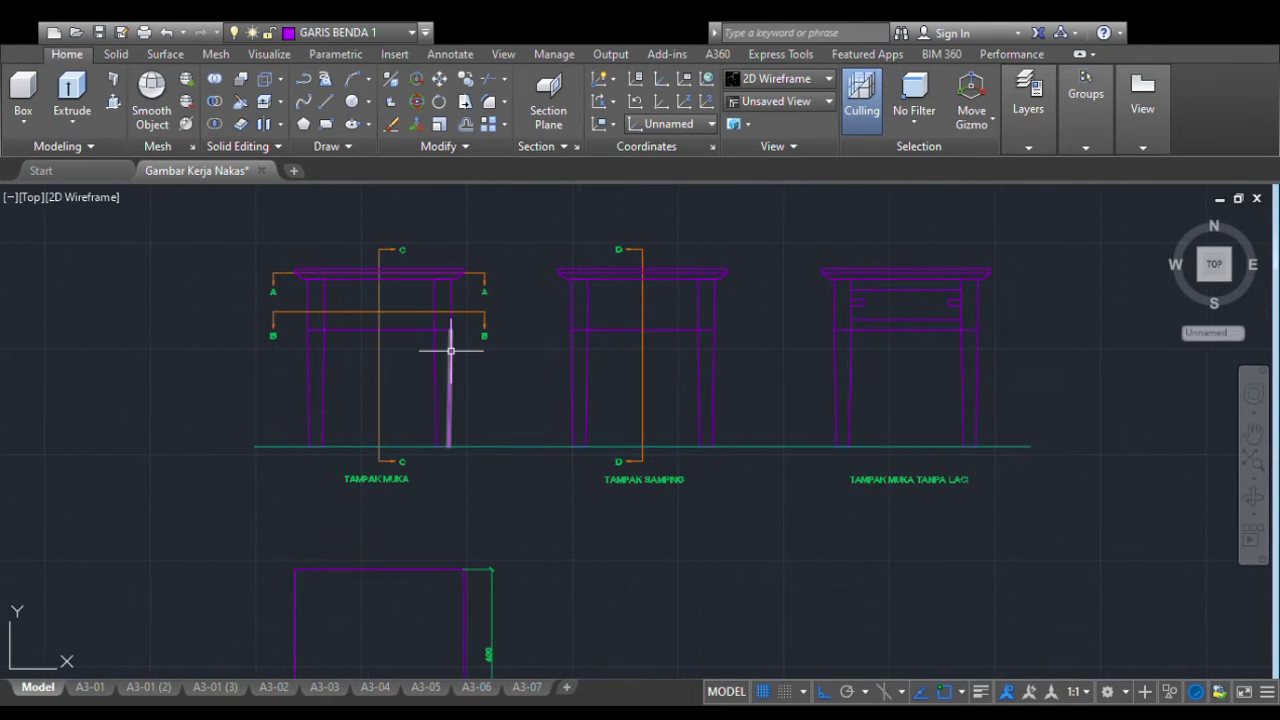
scroll(420, 296, "up", 4)
scroll(389, 306, "down", 4)
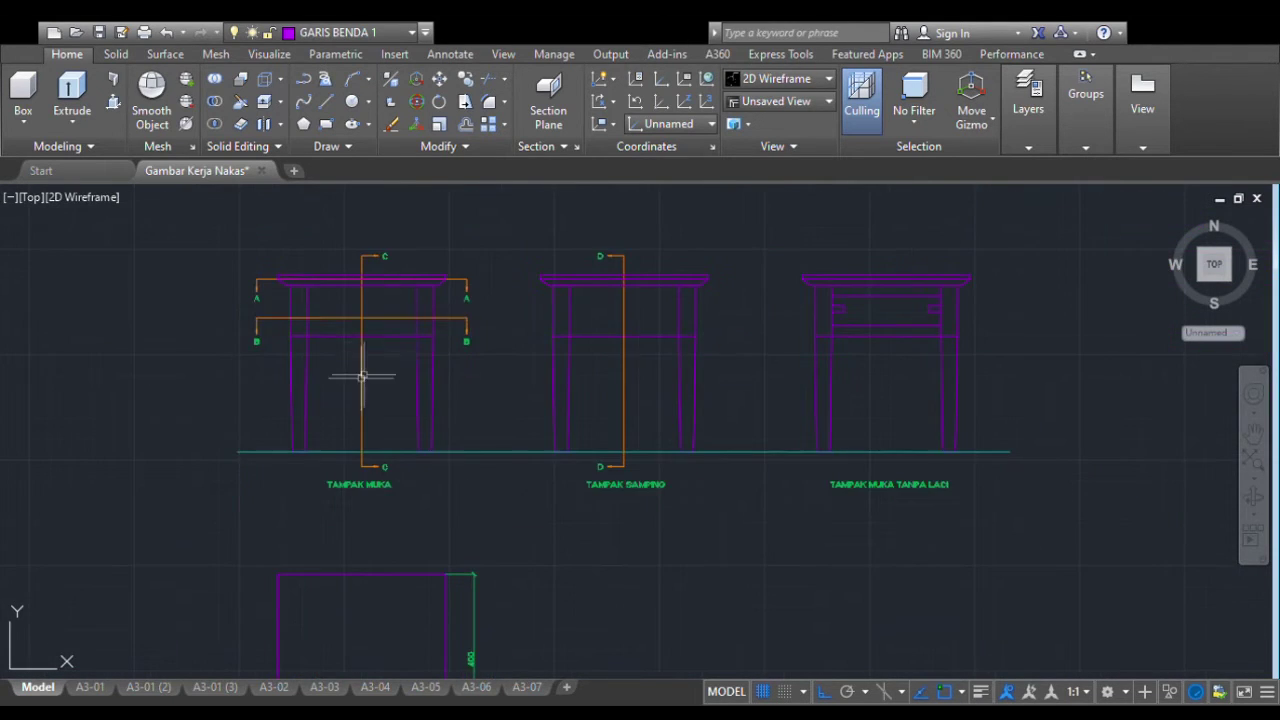
scroll(362, 376, "up", 2)
middle_click_drag(414, 388, 431, 423)
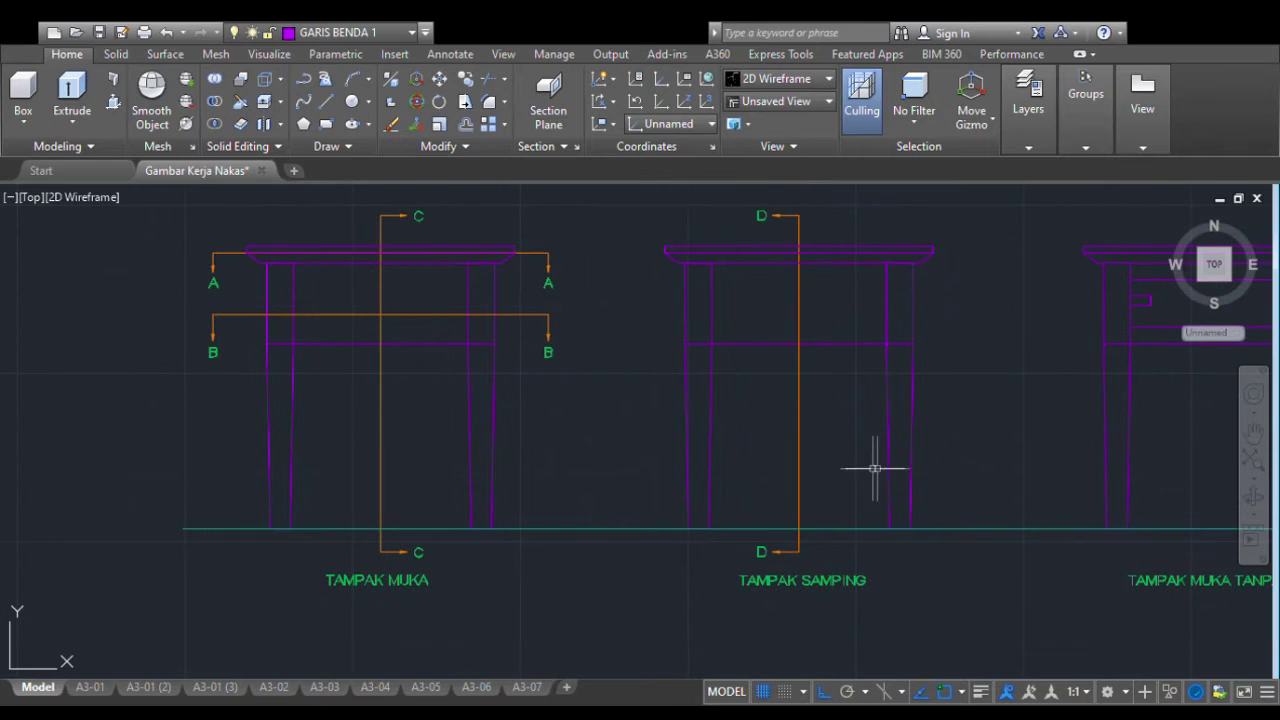
middle_click_drag(875, 468, 414, 443)
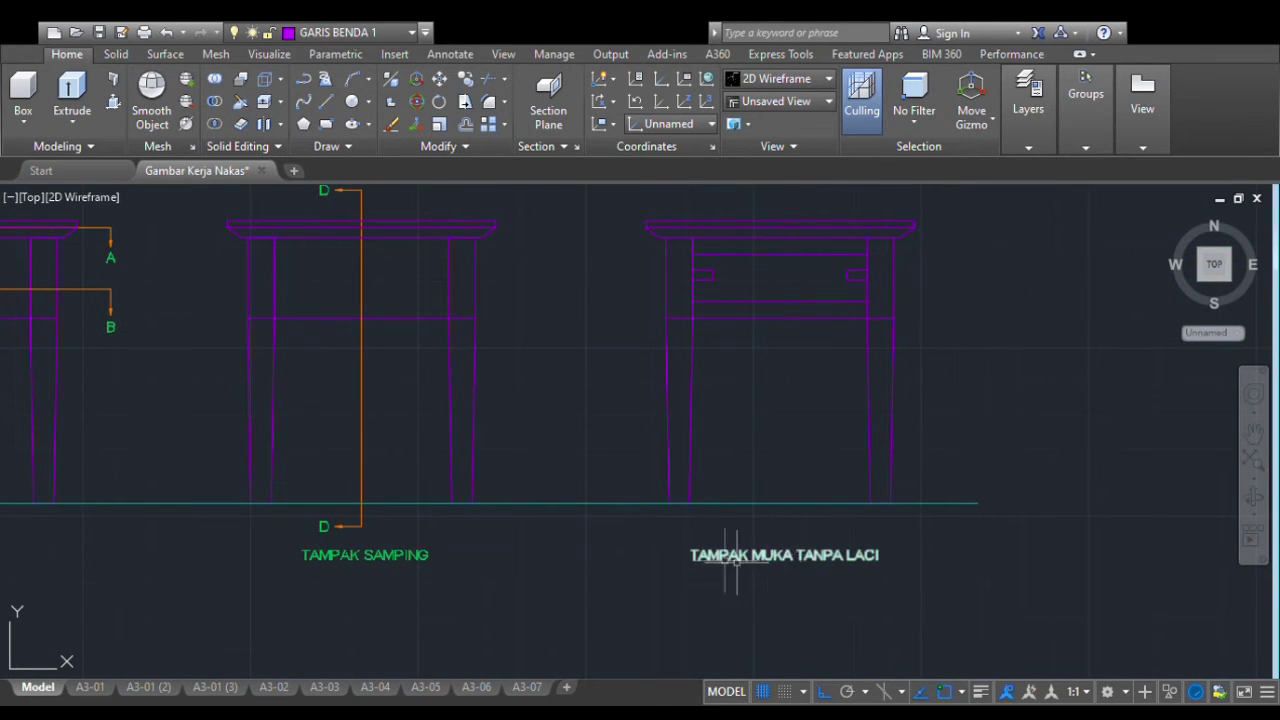
middle_click_drag(475, 513, 708, 319)
middle_click_drag(388, 506, 505, 349)
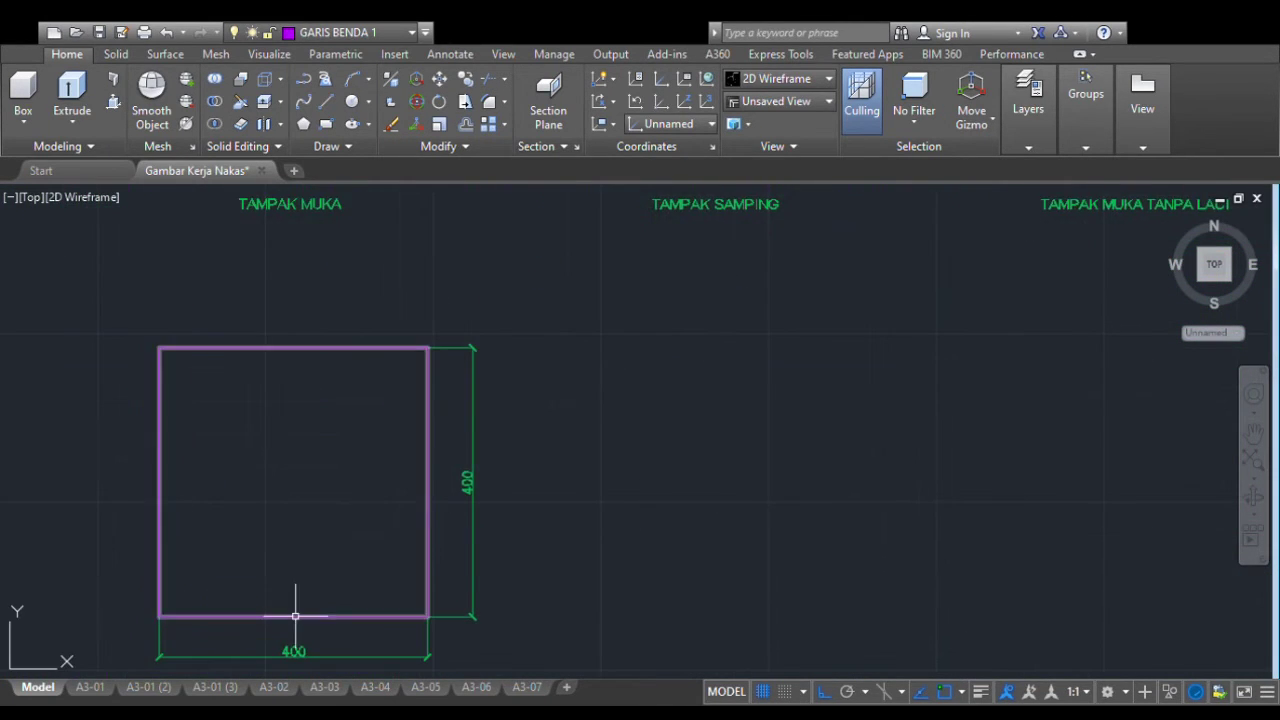
mouse_move(308, 608)
middle_mouse_down()
mouse_move(383, 462)
mouse_move(371, 550)
middle_mouse_up()
scroll(373, 562, "down", 2)
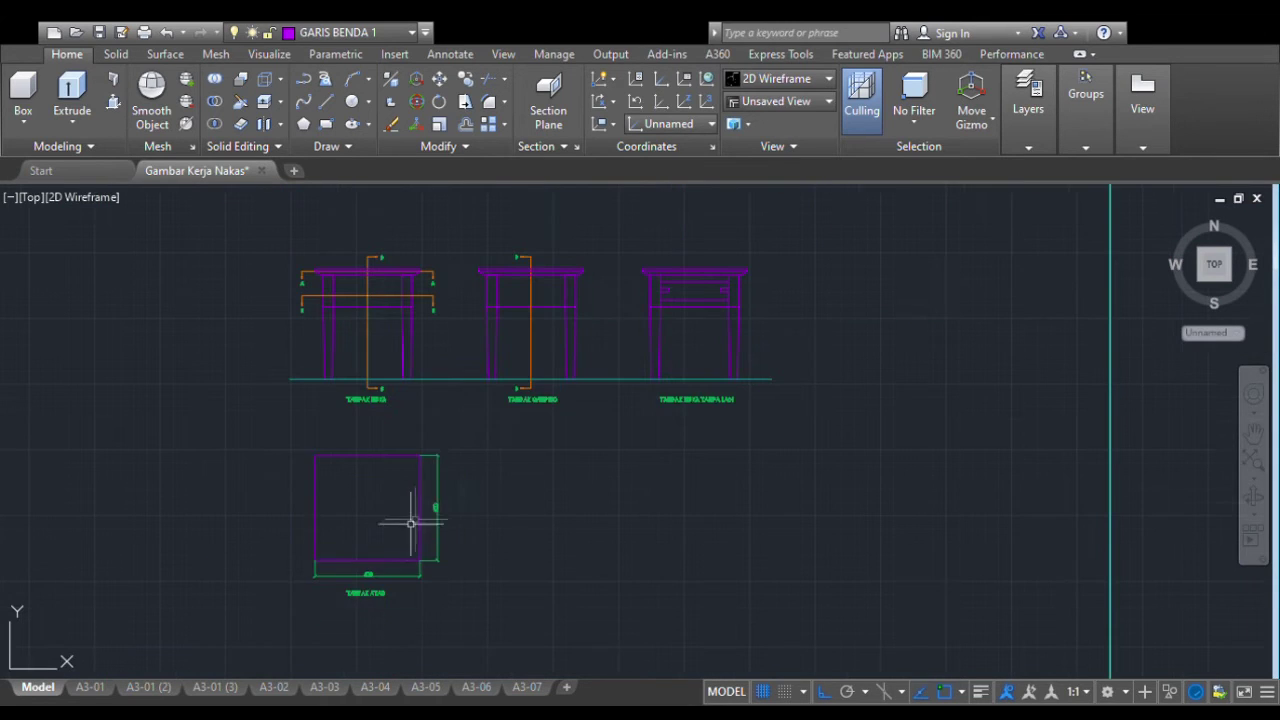
middle_click_drag(463, 443, 492, 444)
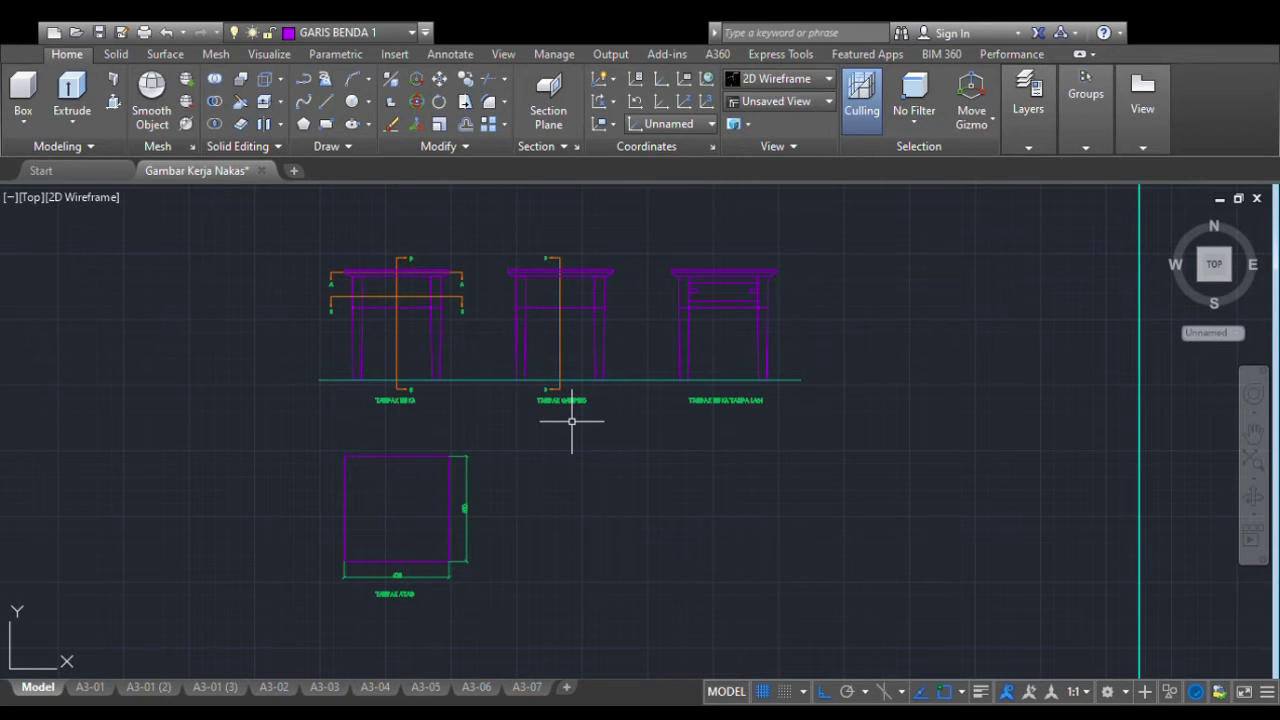
Examine the section and detail drawings in the other frames and the isometric drawings of the table with its drawer
scroll(572, 421, "down", 6)
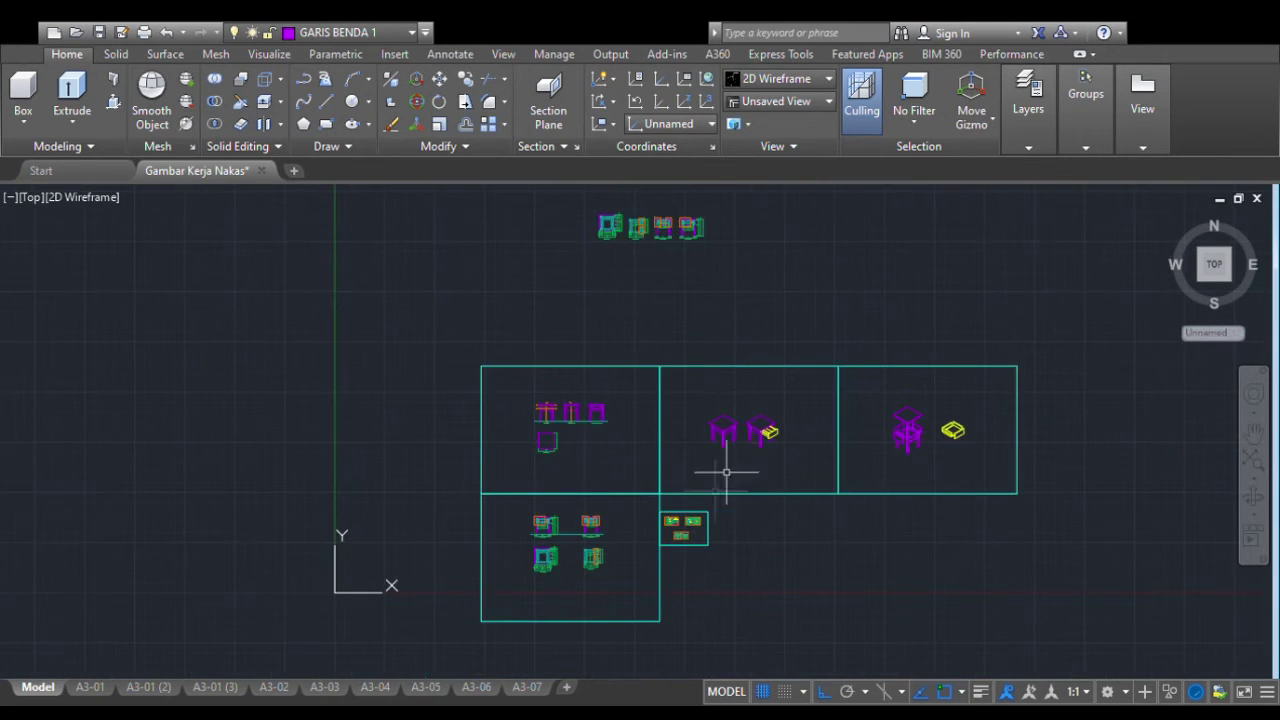
scroll(565, 520, "up", 8)
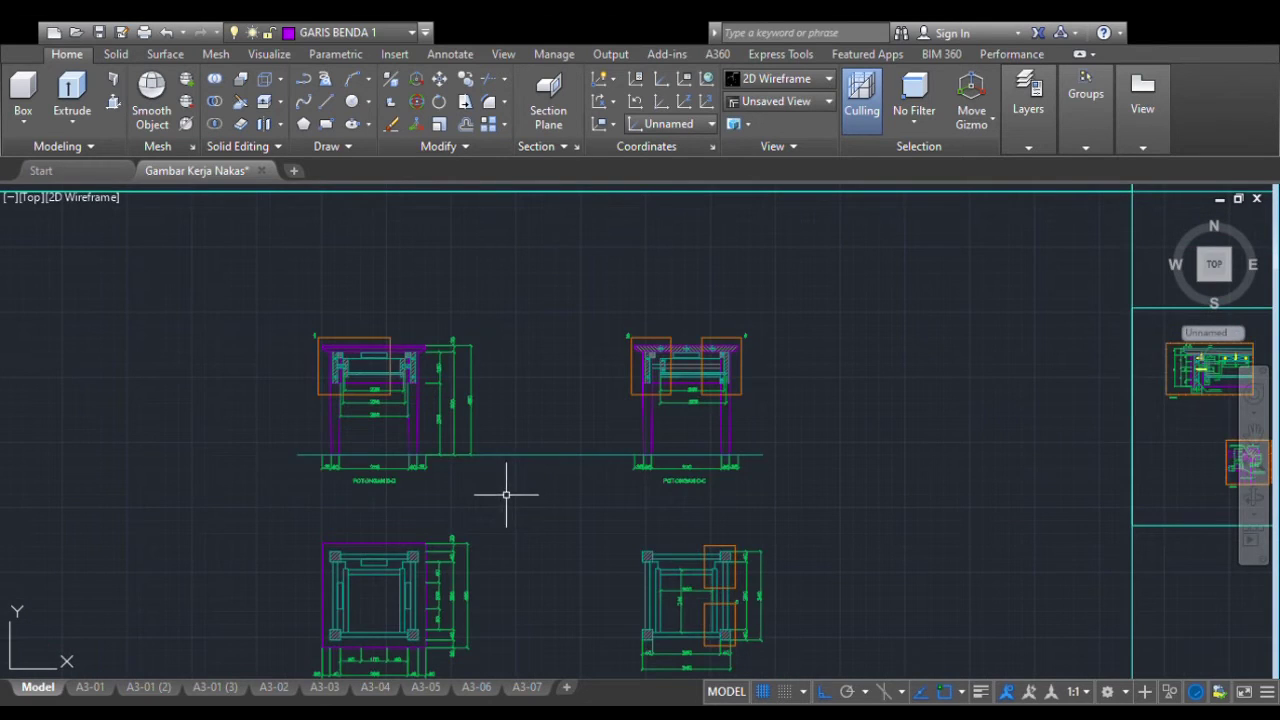
scroll(510, 480, "down", 3)
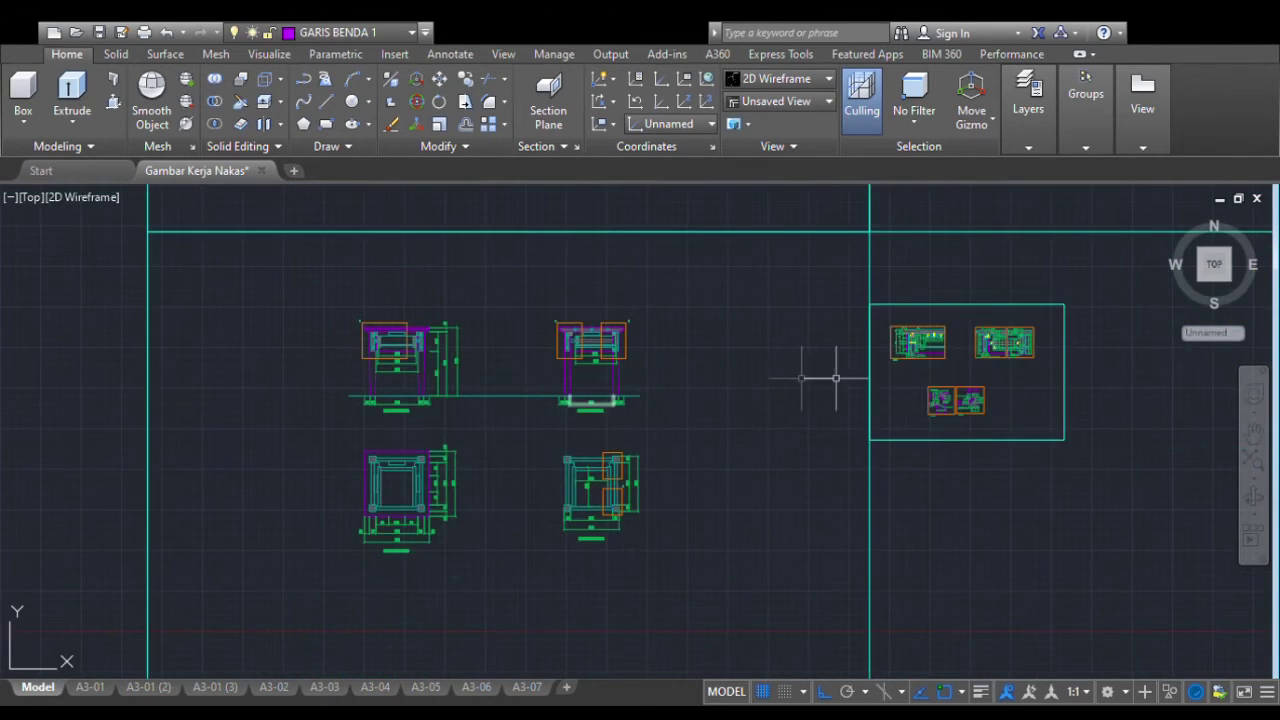
scroll(1029, 357, "up", 5)
scroll(826, 360, "down", 7)
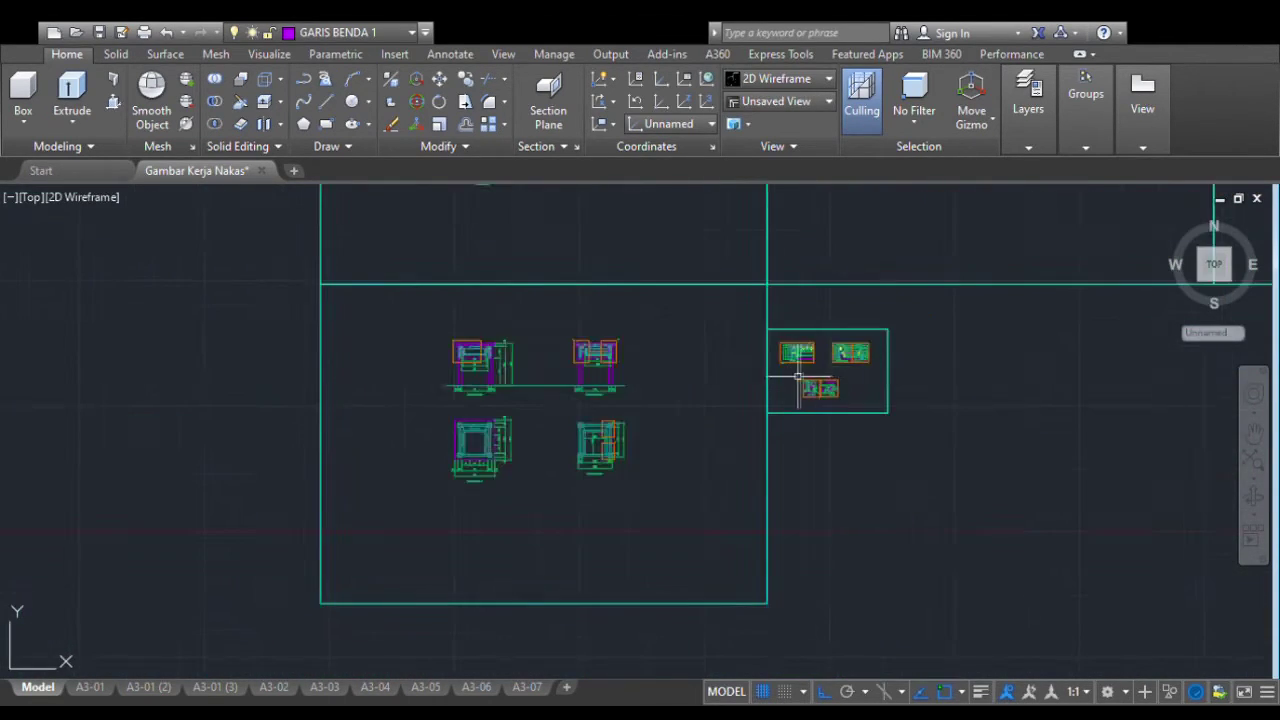
scroll(644, 424, "up", 8)
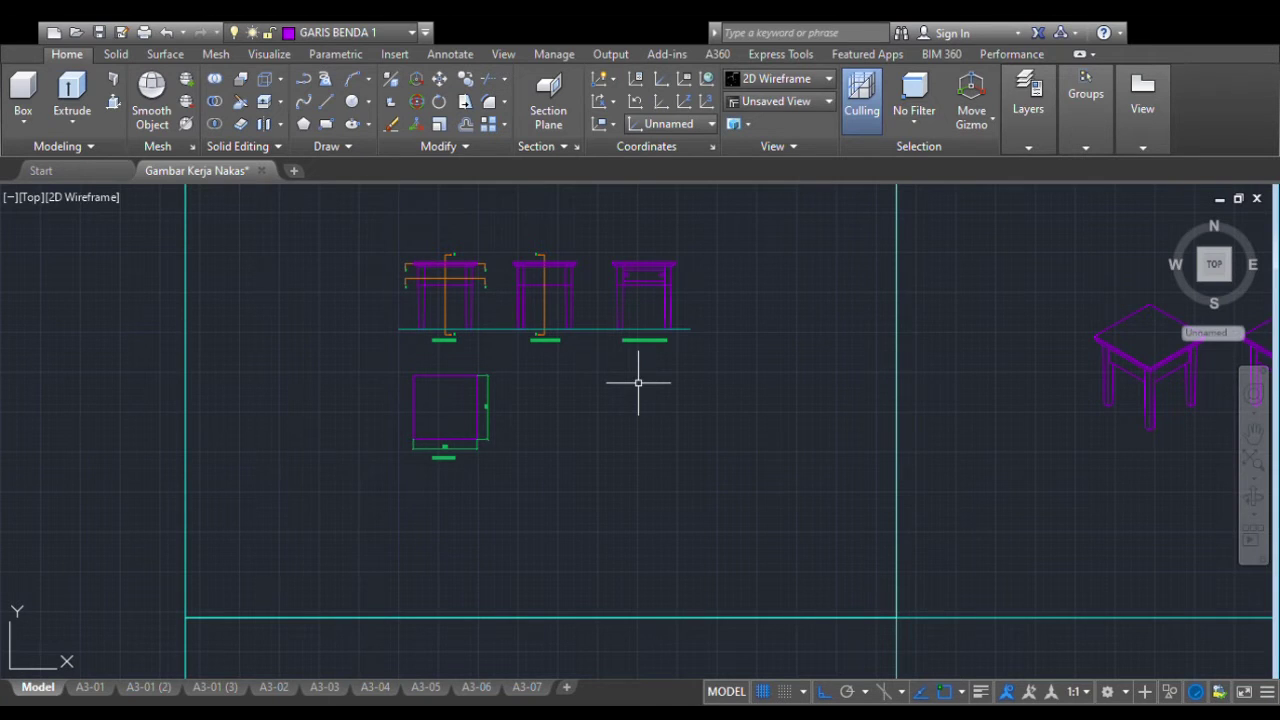
scroll(443, 357, "down", 3)
scroll(1049, 357, "up", 7)
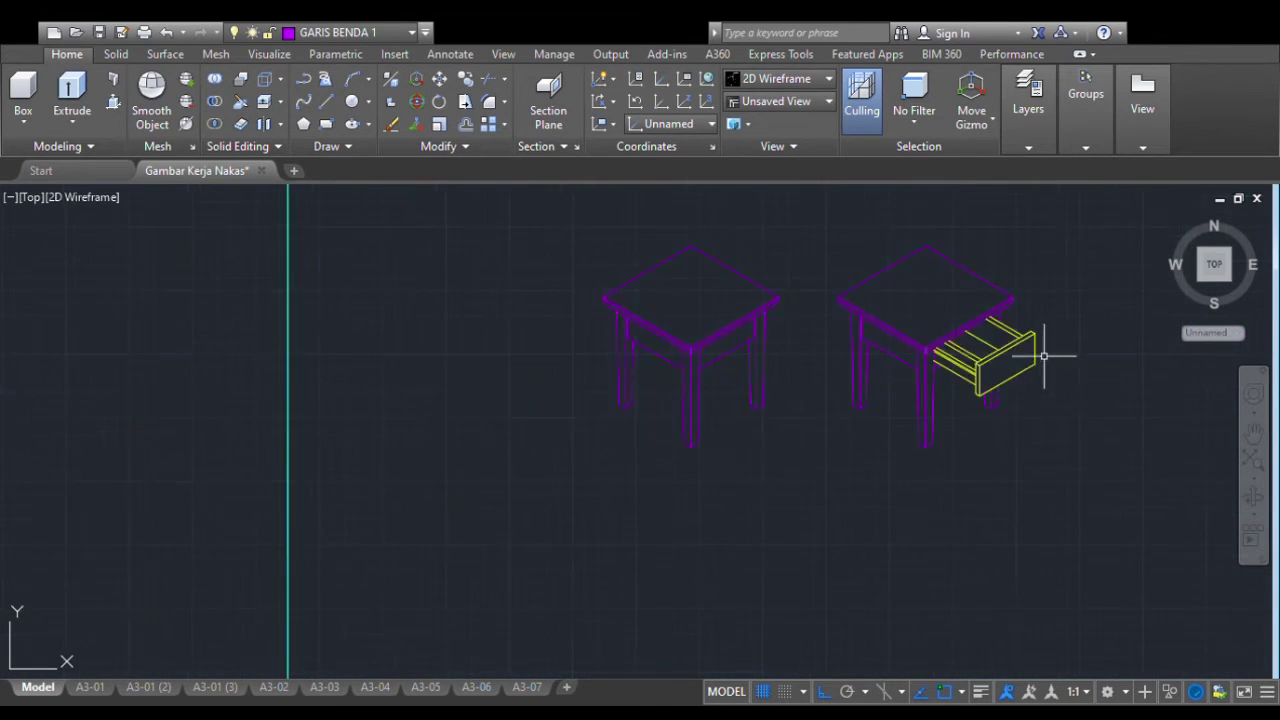
middle_click_drag(606, 352, 771, 434)
scroll(644, 425, "up", 3)
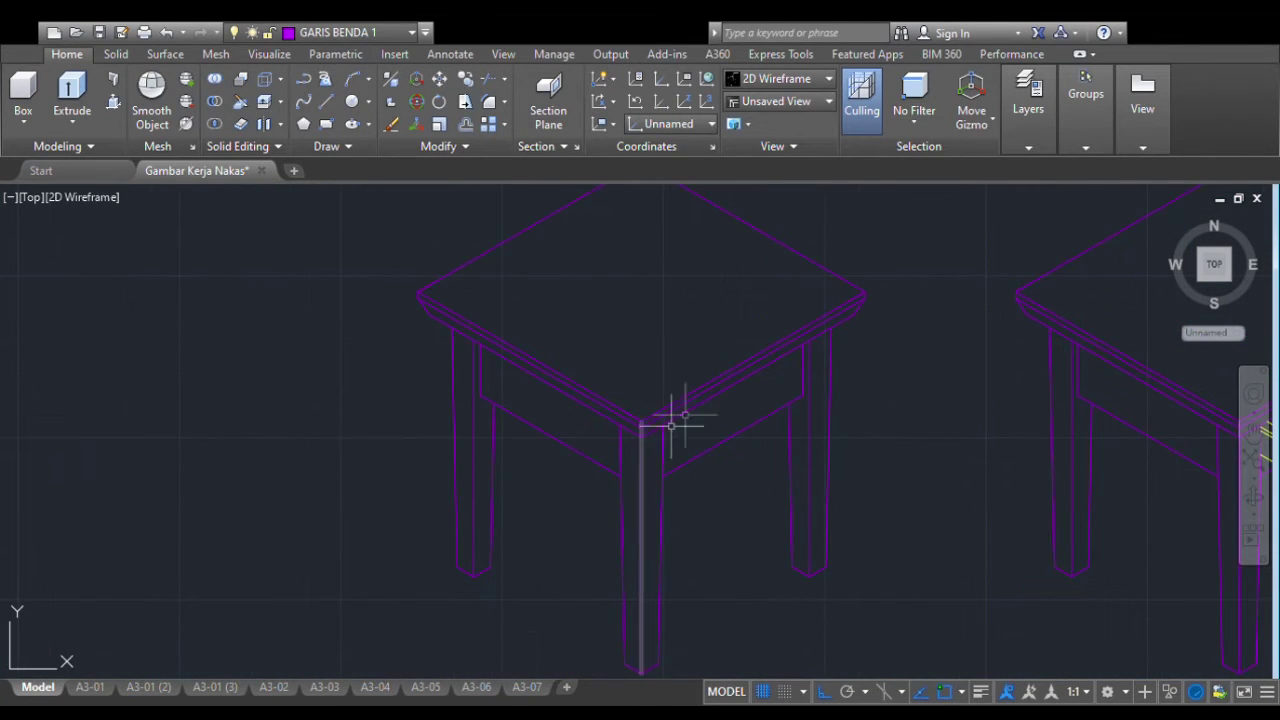
middle_click_drag(677, 395, 677, 395)
scroll(677, 395, "down", 4)
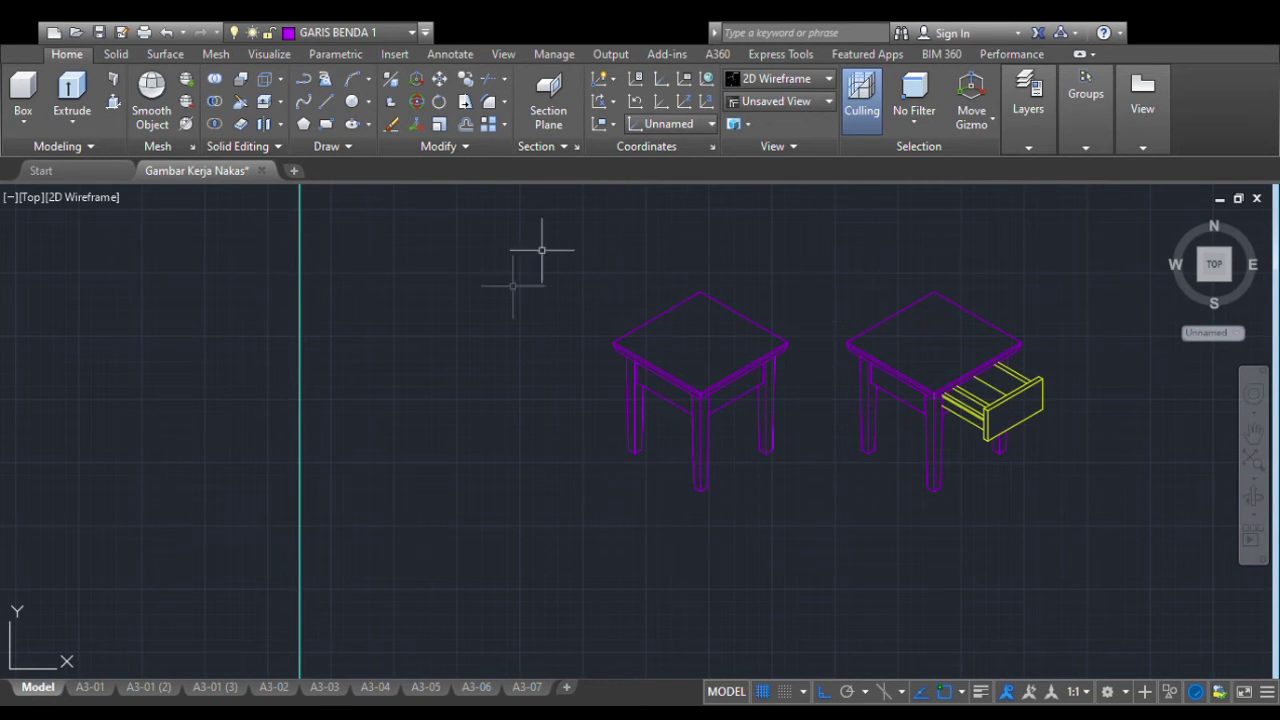
Copy all four orthographic table views with their titles and ground line to the empty area beyond the frames, in line with the originals
scroll(453, 431, "down", 2)
middle_click_drag(634, 436, 720, 437)
scroll(668, 427, "down", 2)
scroll(463, 430, "up", 2)
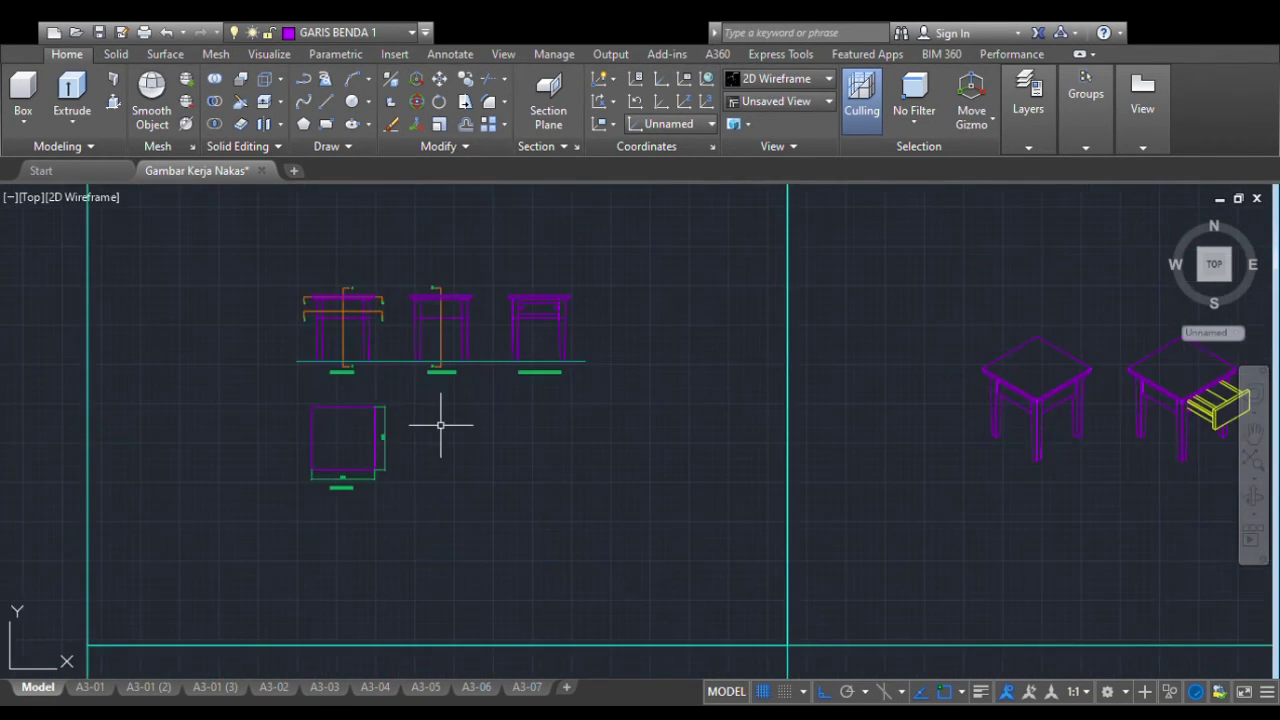
middle_click_drag(495, 437, 566, 462)
scroll(514, 446, "up", 2)
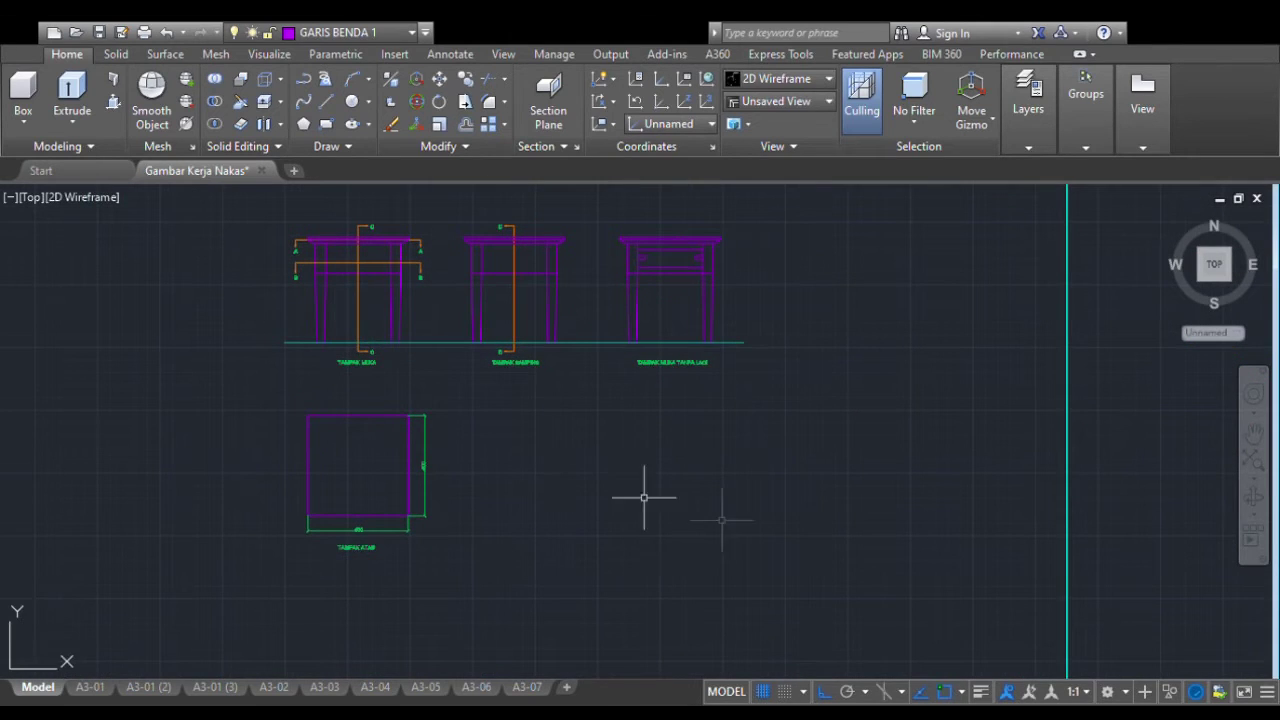
left_click(847, 577)
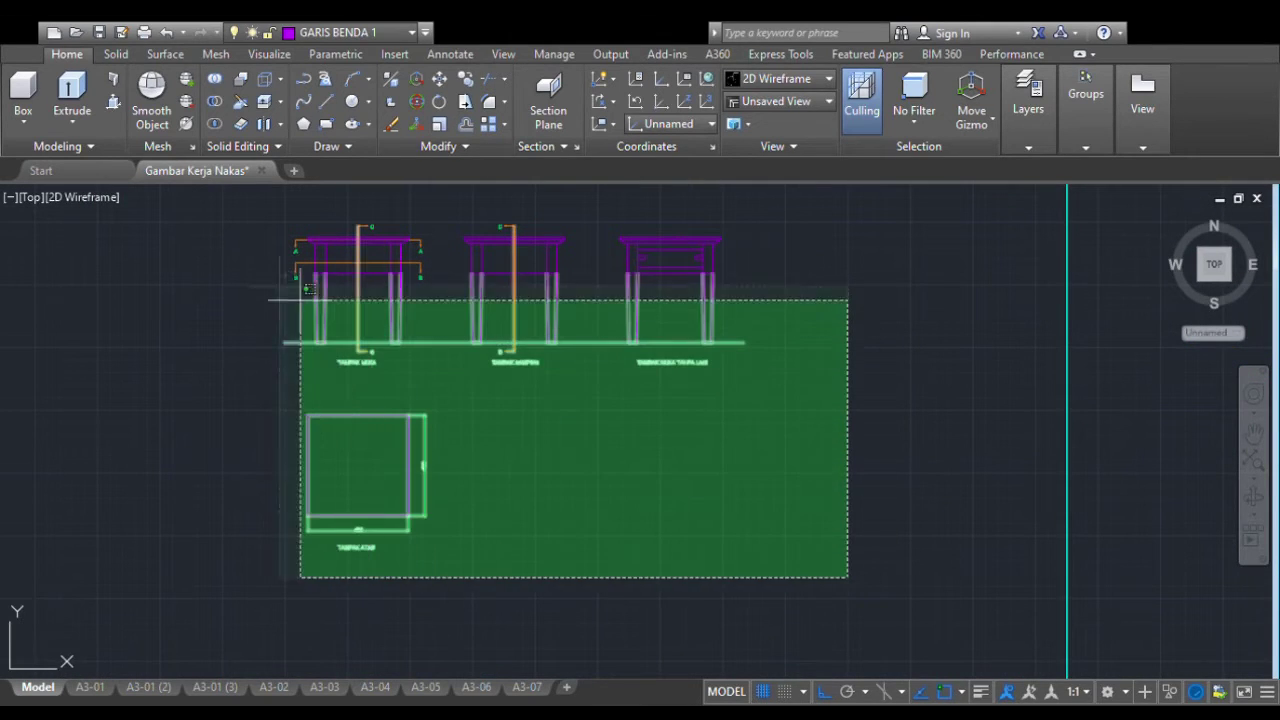
left_click(208, 232)
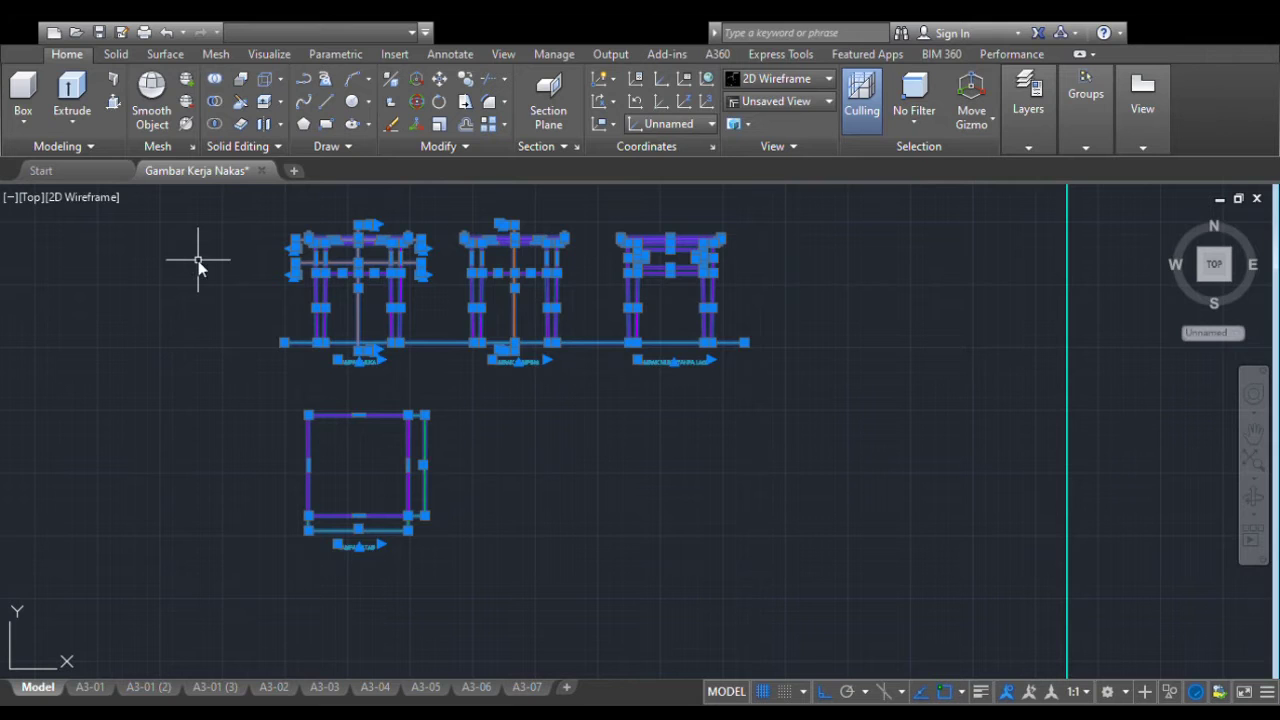
key("Escape")
scroll(300, 428, "down", 4)
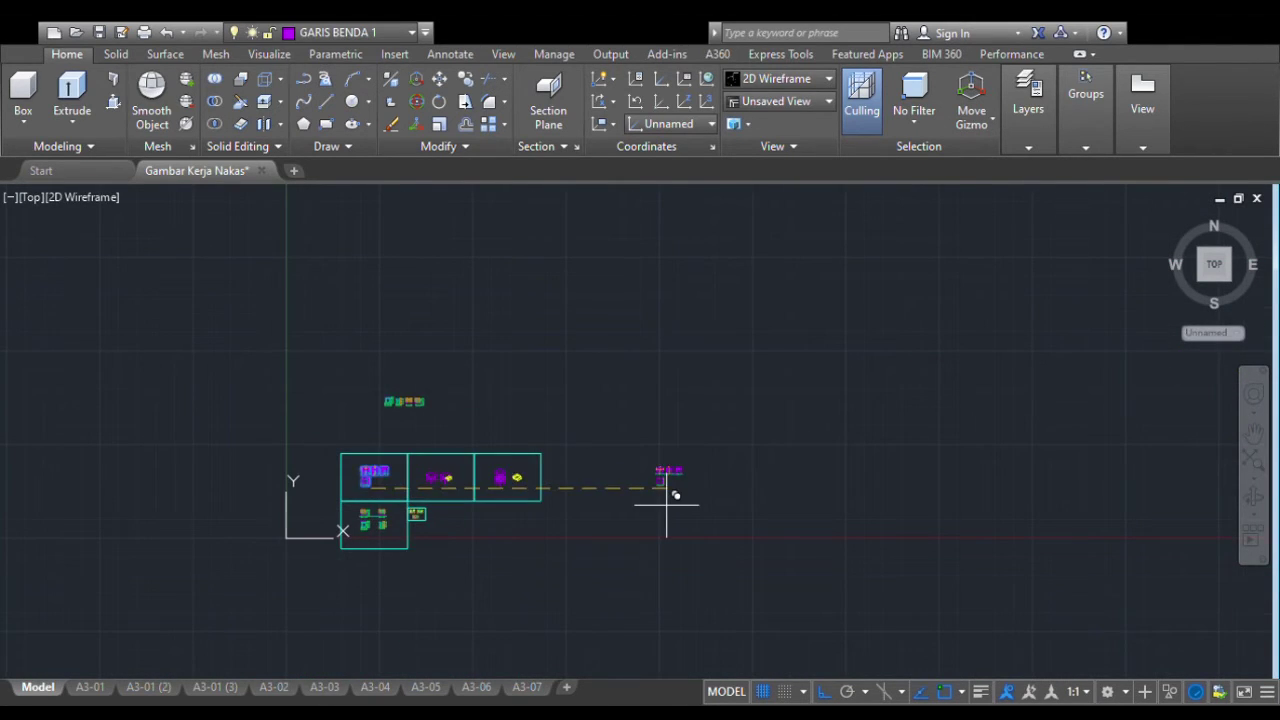
scroll(671, 495, "up", 5)
scroll(695, 329, "up", 6)
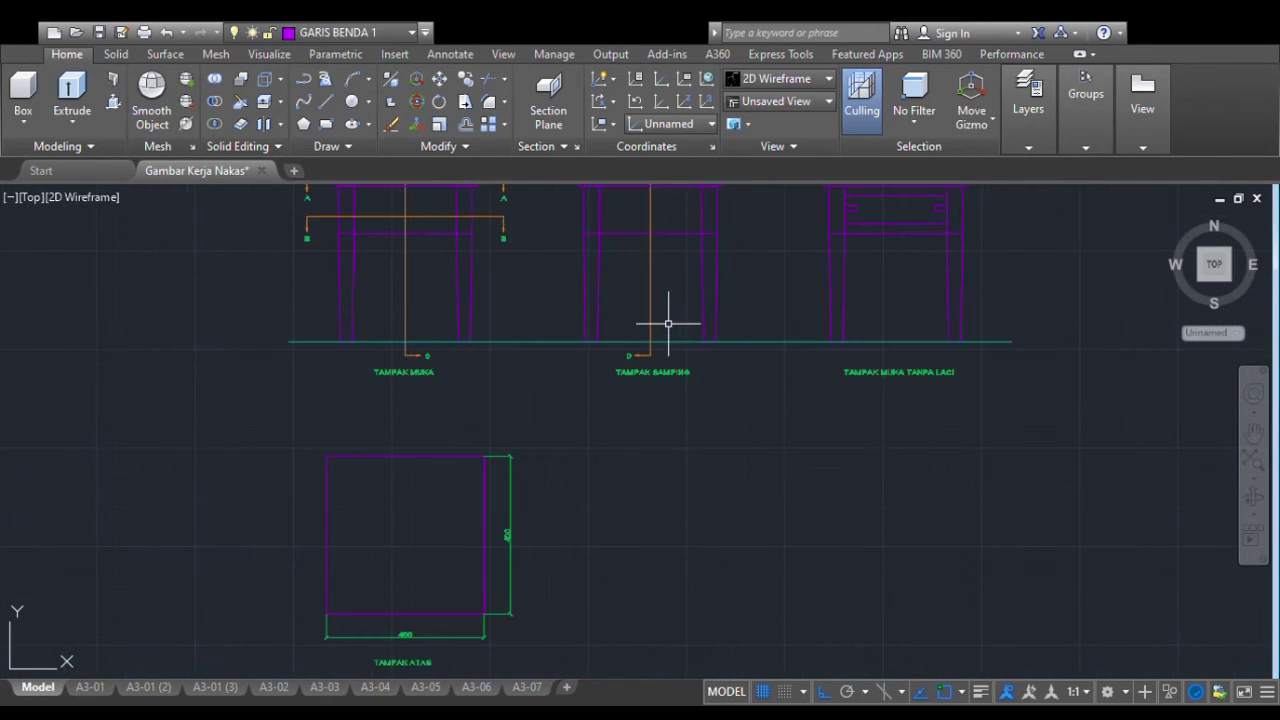
Delete the front view without drawer, its title and the ground line from the copied set
scroll(414, 371, "down", 4)
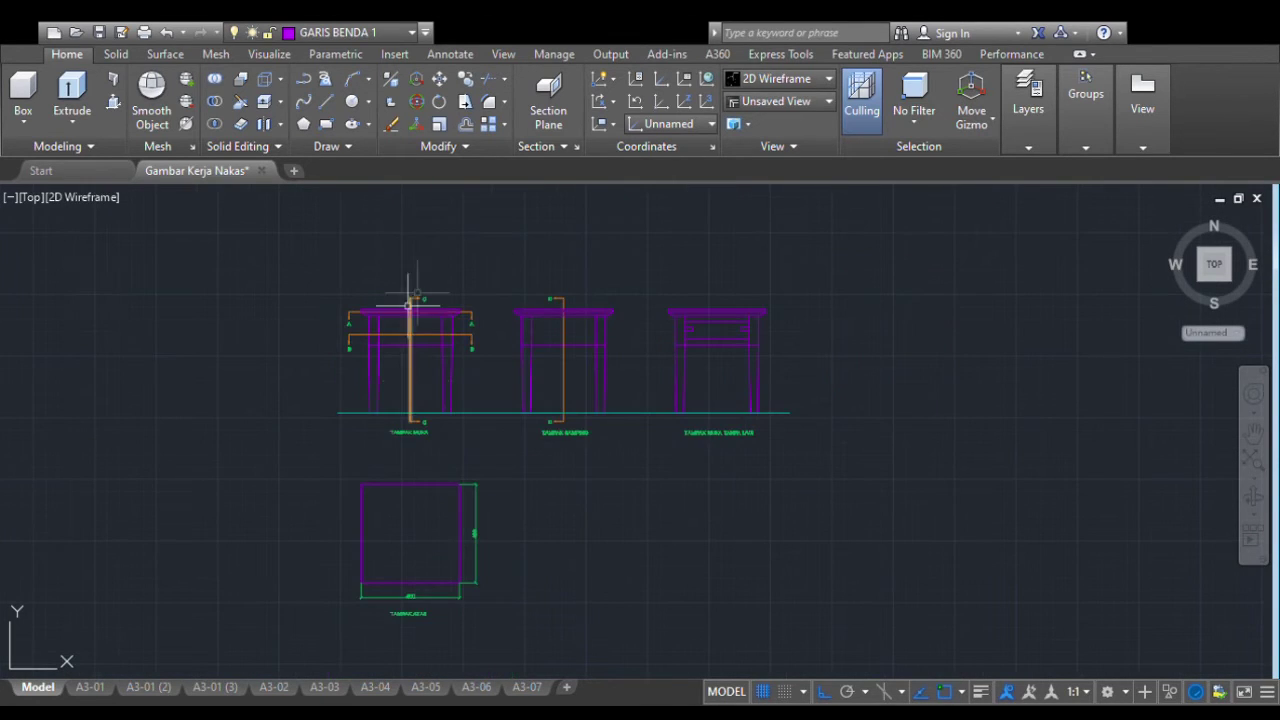
scroll(544, 525, "up", 2)
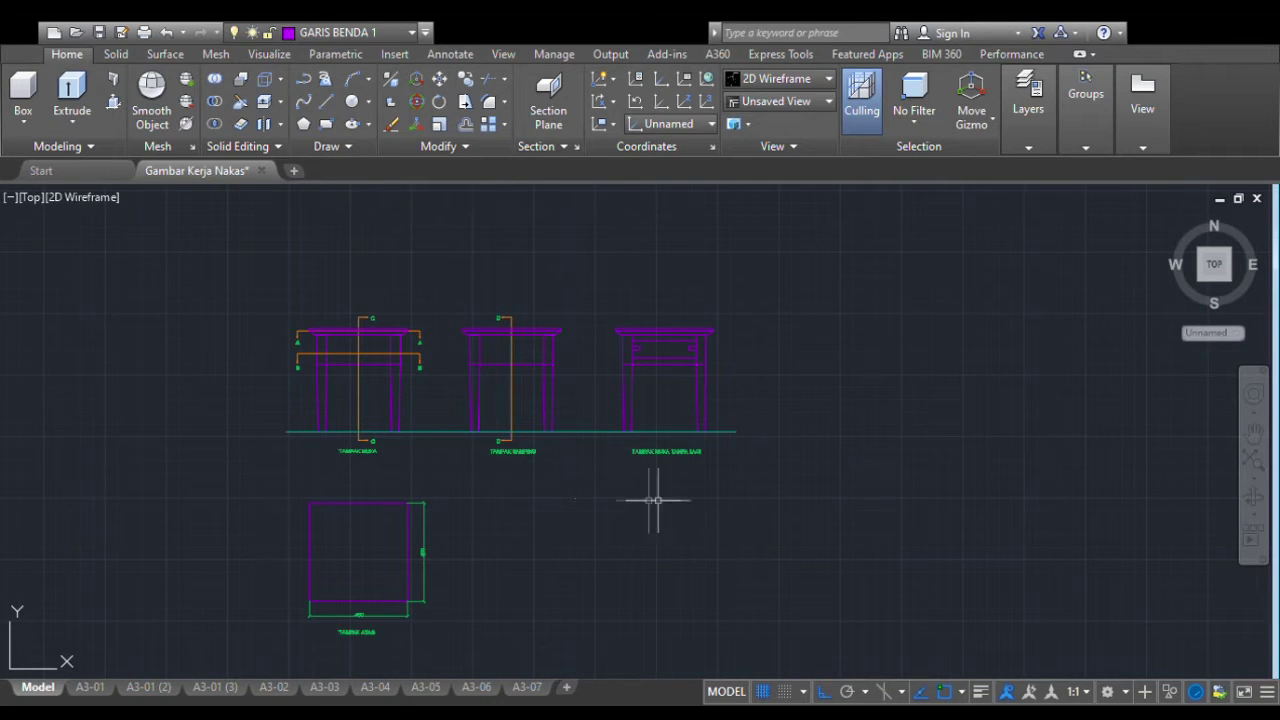
scroll(540, 445, "up", 2)
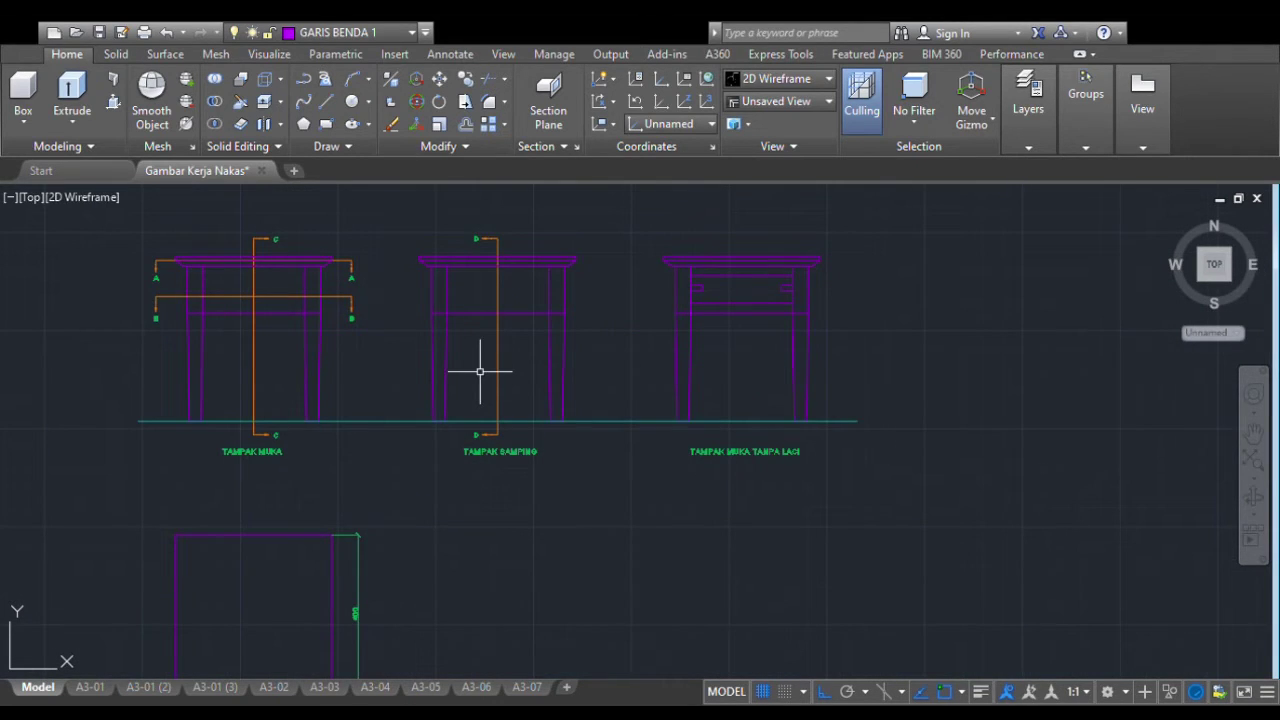
scroll(488, 354, "up", 2)
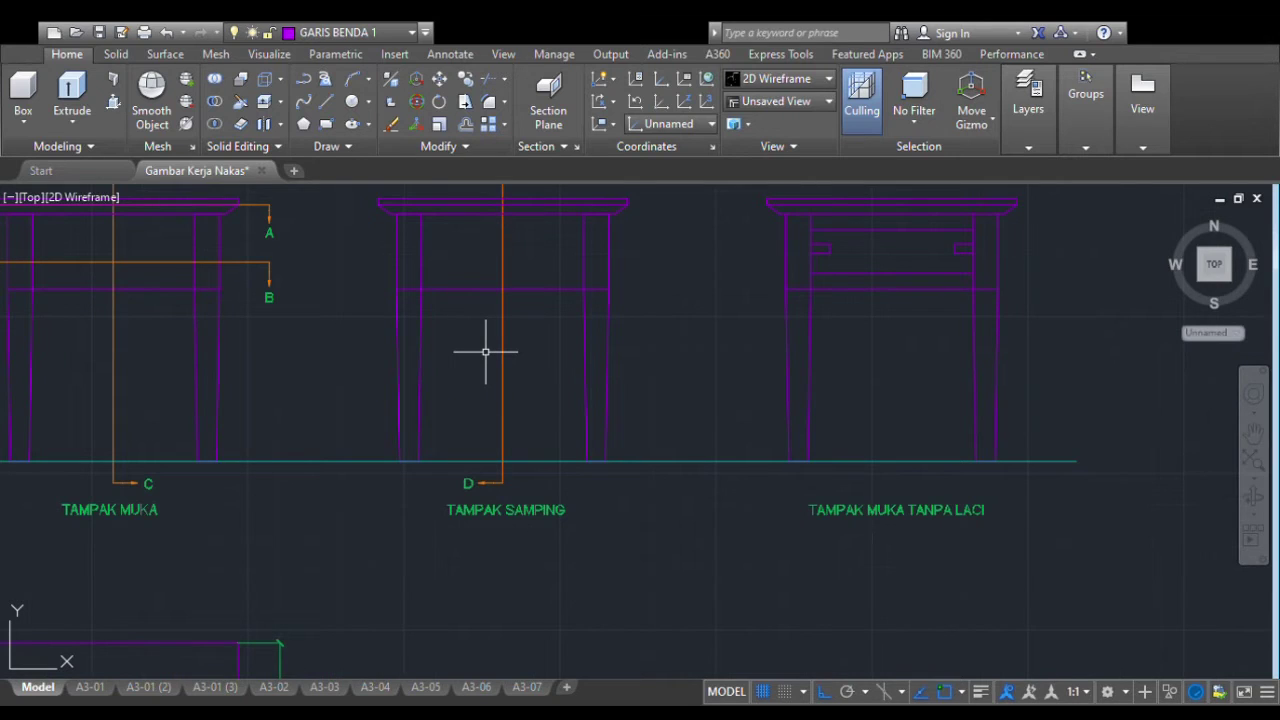
scroll(485, 352, "down", 3)
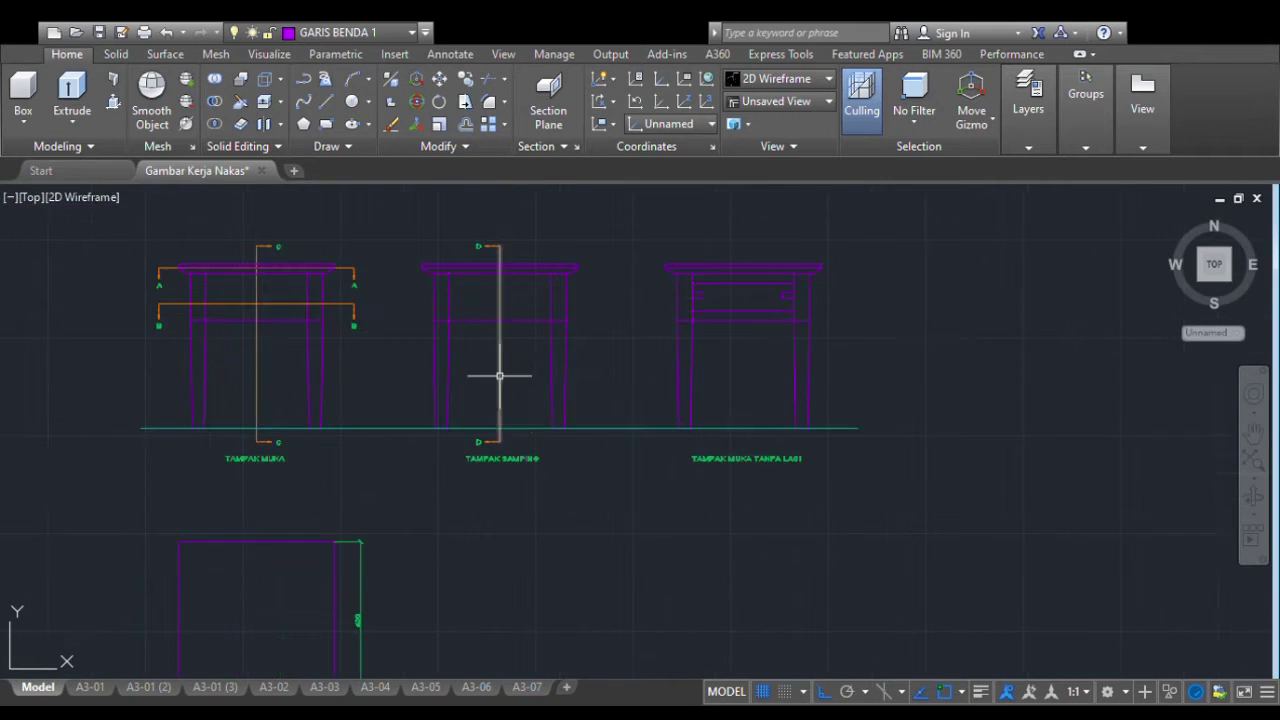
left_click(849, 488)
left_click(655, 318)
key("Delete")
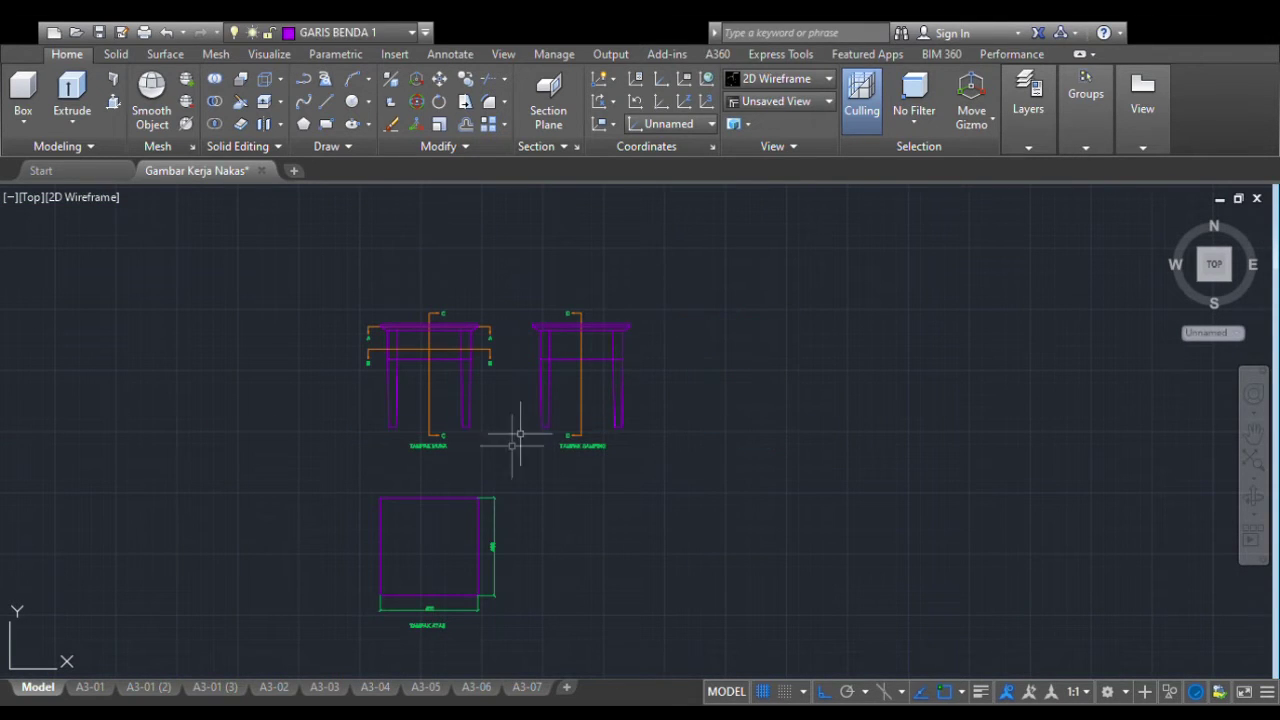
Delete the copied front view with its section marks and the copied top view with its dimensions and title
left_click(503, 471)
left_click(335, 288)
key("Delete")
scroll(370, 342, "down", 4)
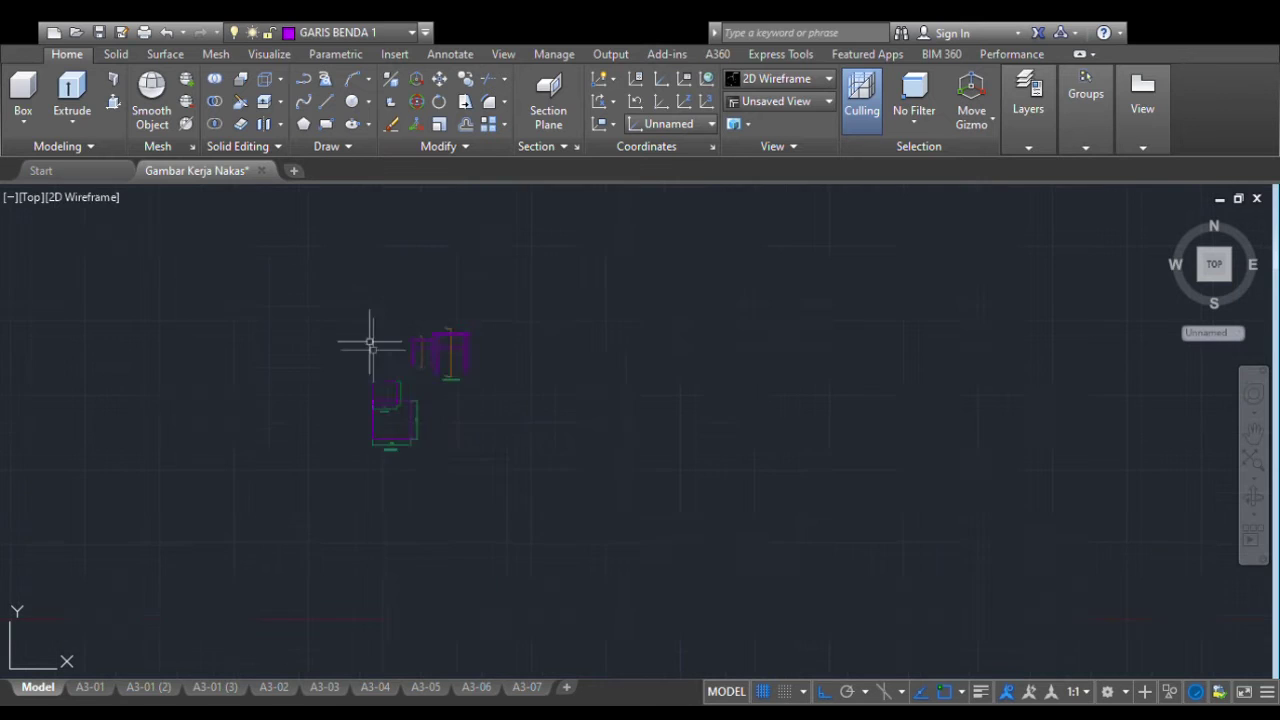
middle_click_drag(437, 460, 397, 394)
scroll(397, 394, "up", 2)
left_click(396, 394)
left_click(251, 280)
key("Delete")
Delete the title, the D-D section line and its markers from the copied side view, leaving only the table outline
middle_click_drag(376, 284, 480, 434)
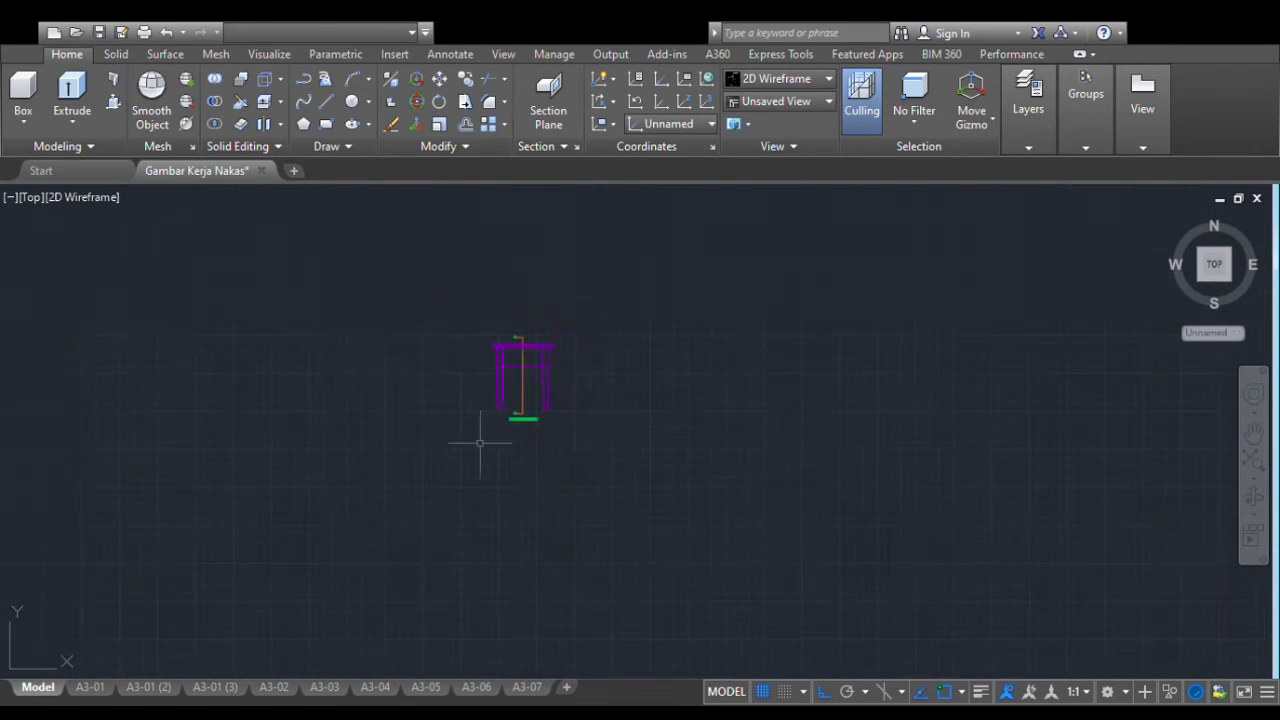
scroll(480, 434, "up", 4)
left_click(587, 424)
left_click(557, 346)
key("Delete")
middle_click_drag(557, 346, 583, 531)
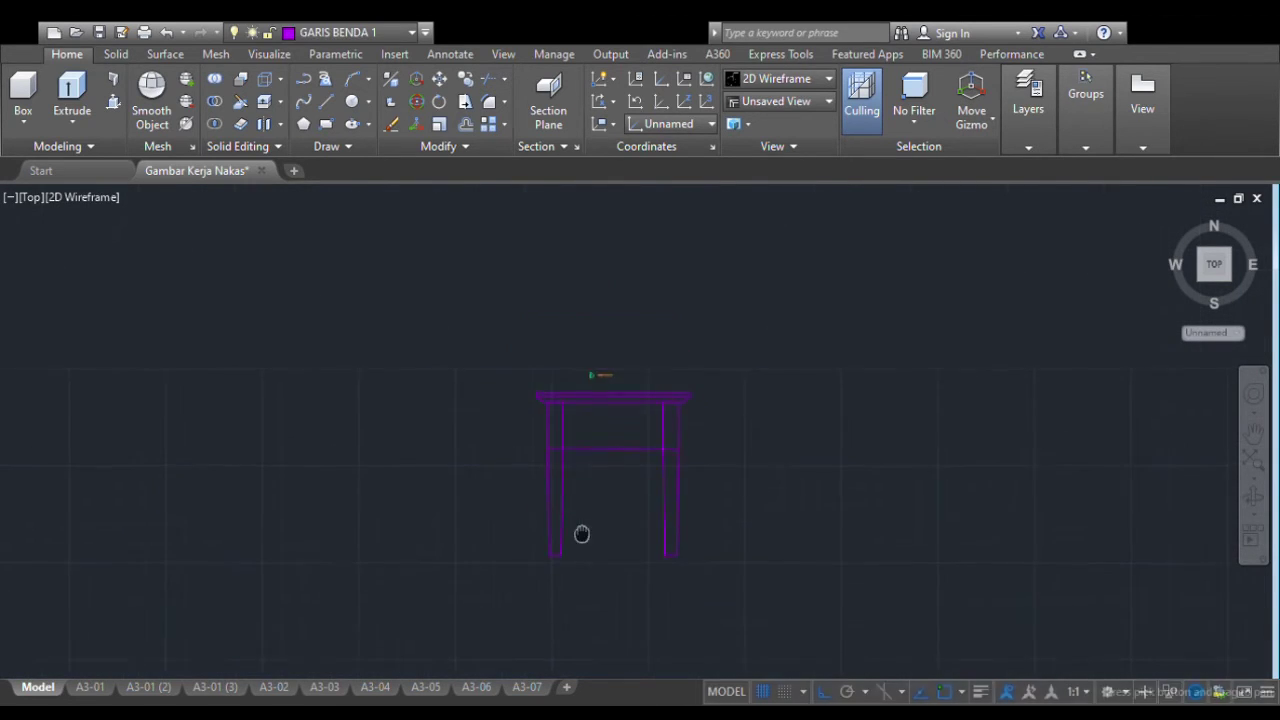
scroll(613, 377, "up", 2)
left_click(628, 396)
left_click(529, 339)
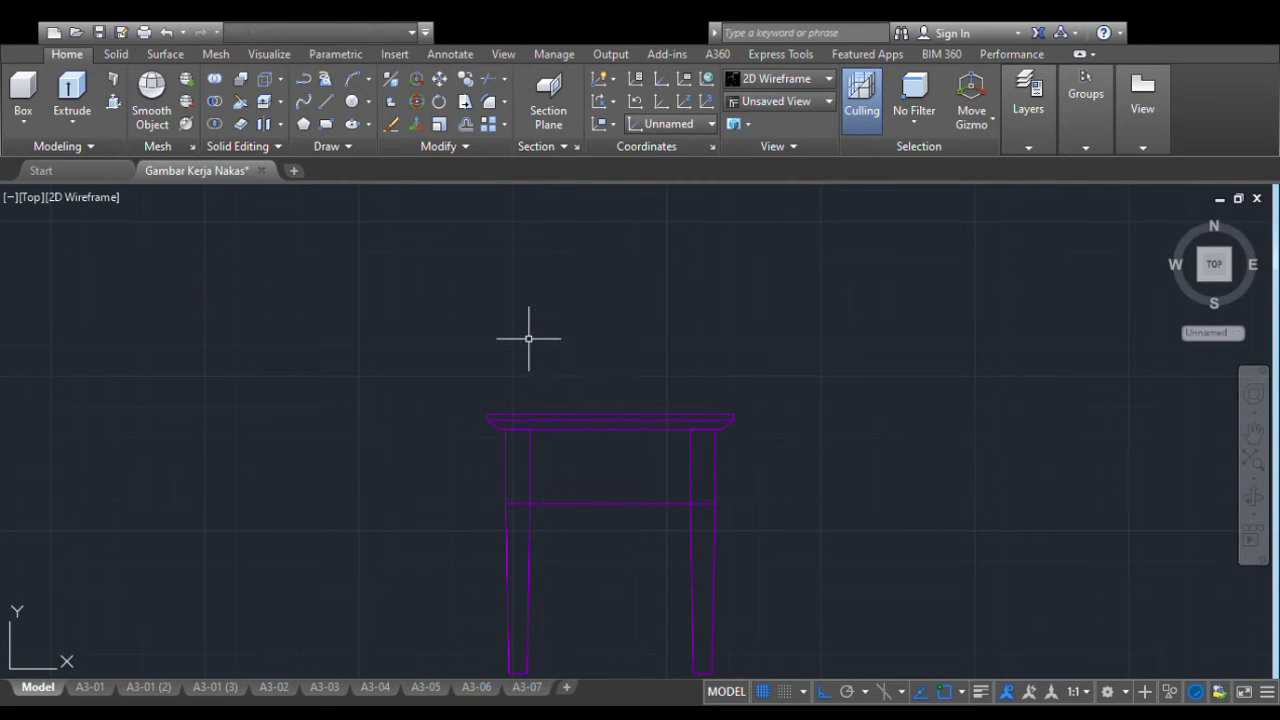
Switch the model to the southwest isometric view showing the top, left and front faces
scroll(529, 339, "down", 2)
scroll(565, 420, "up", 2)
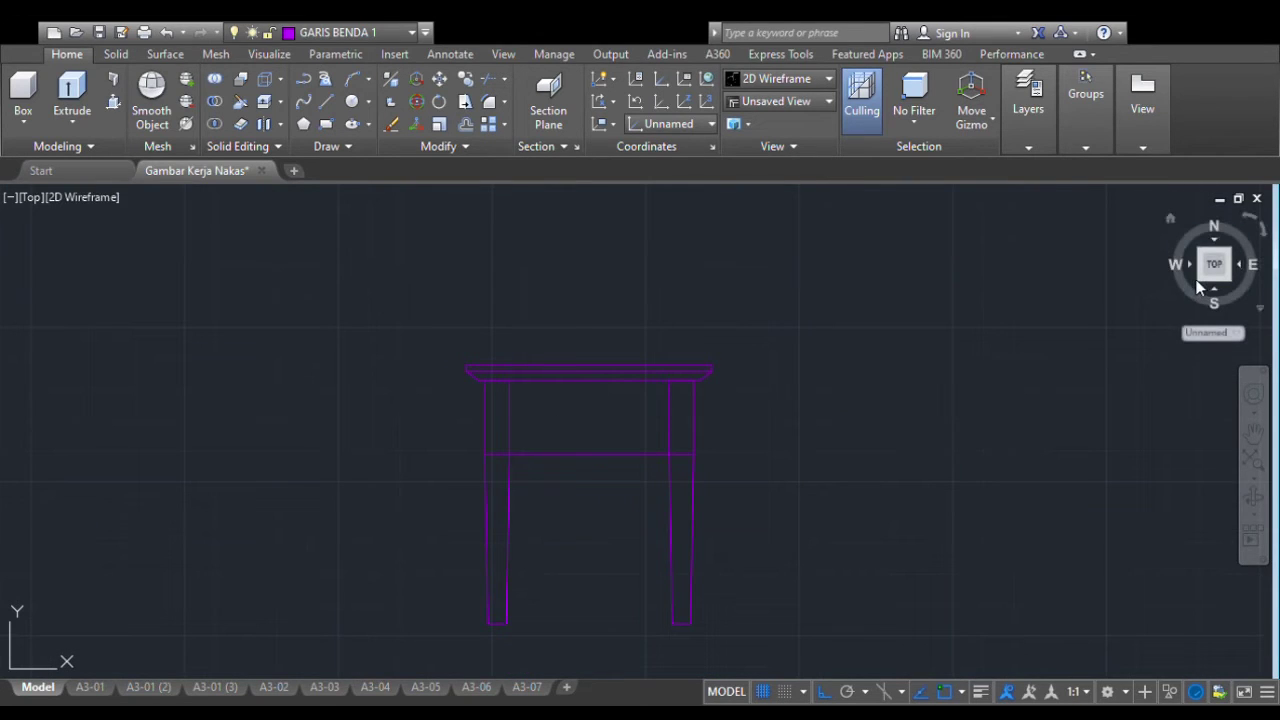
scroll(583, 455, "up", 2)
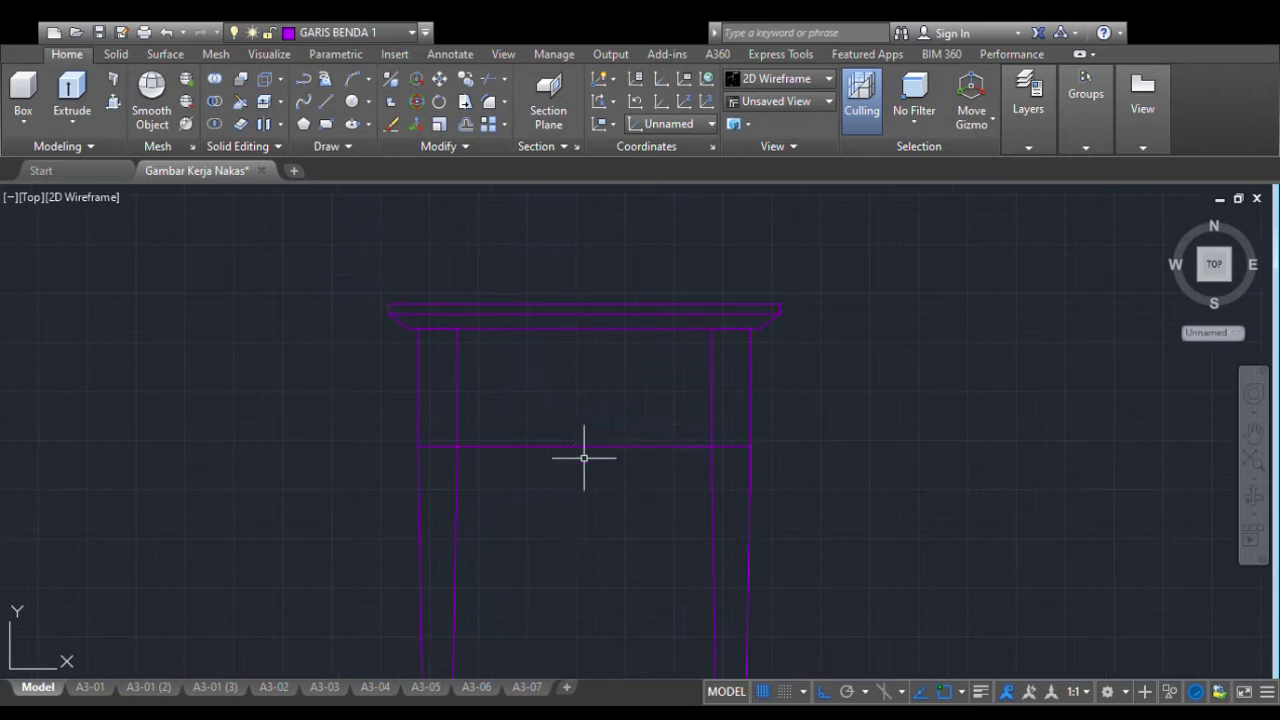
left_click(1200, 284)
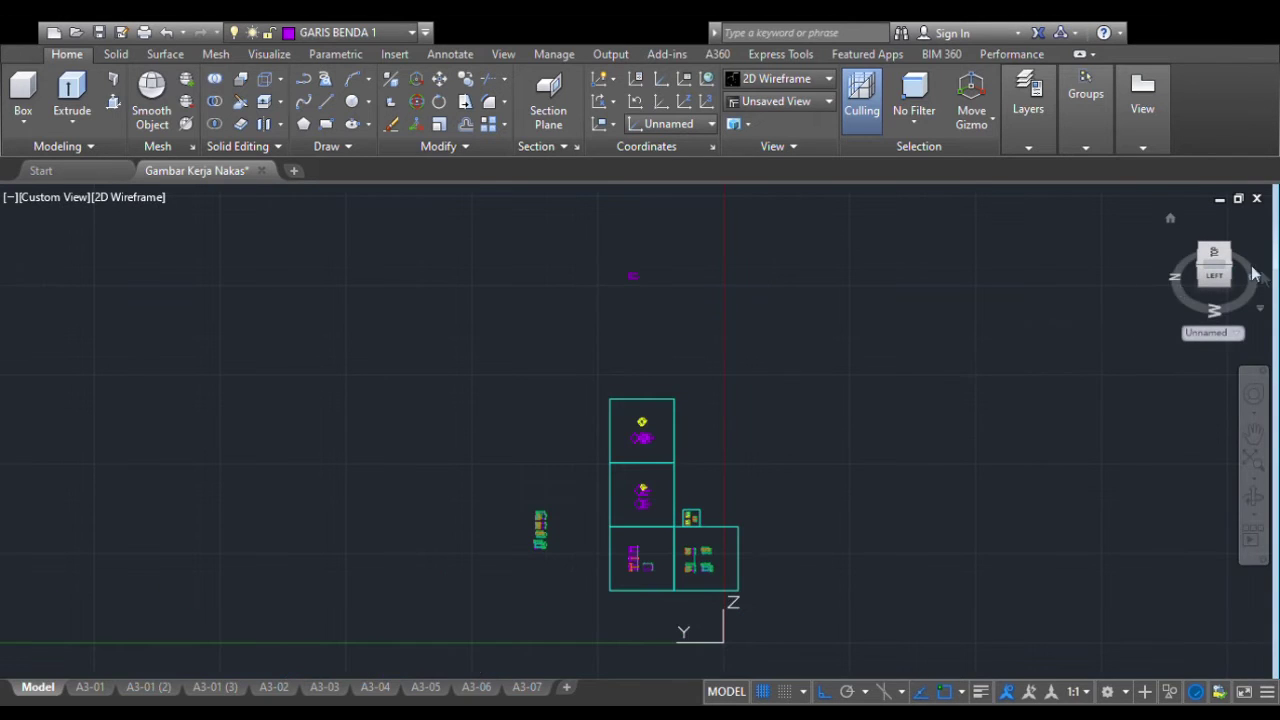
left_click(1233, 270)
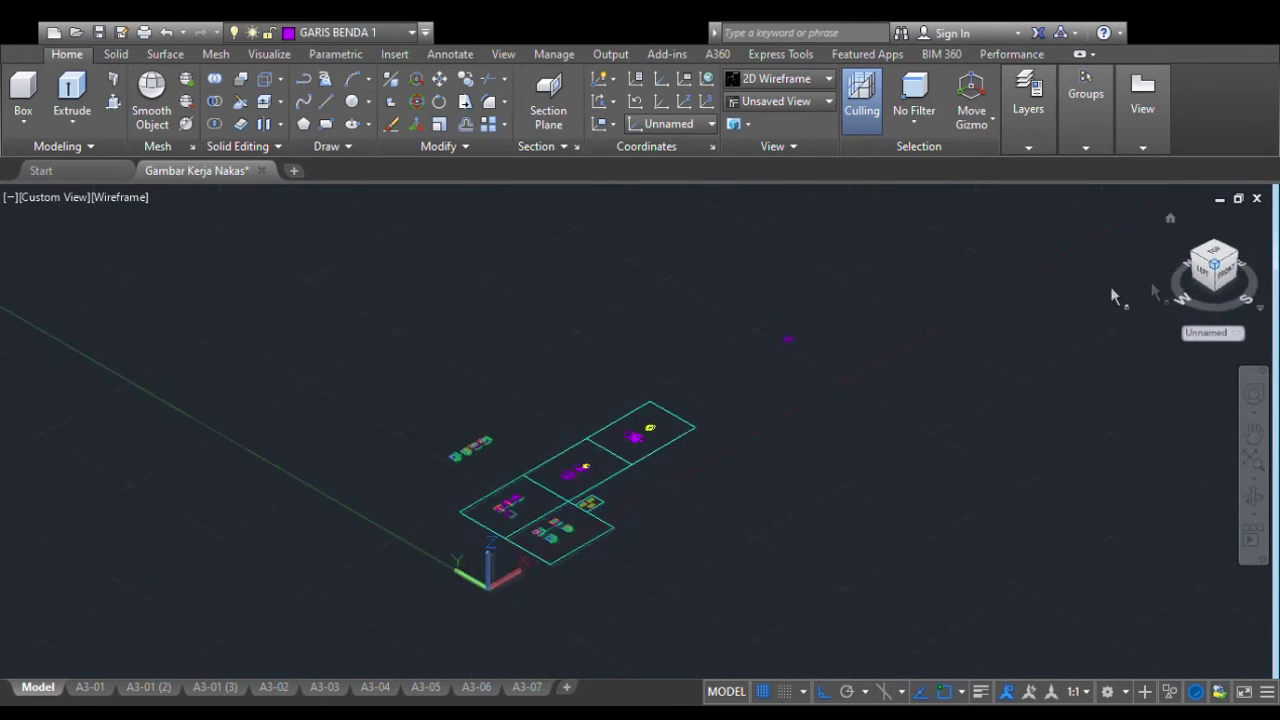
scroll(835, 341, "up", 10)
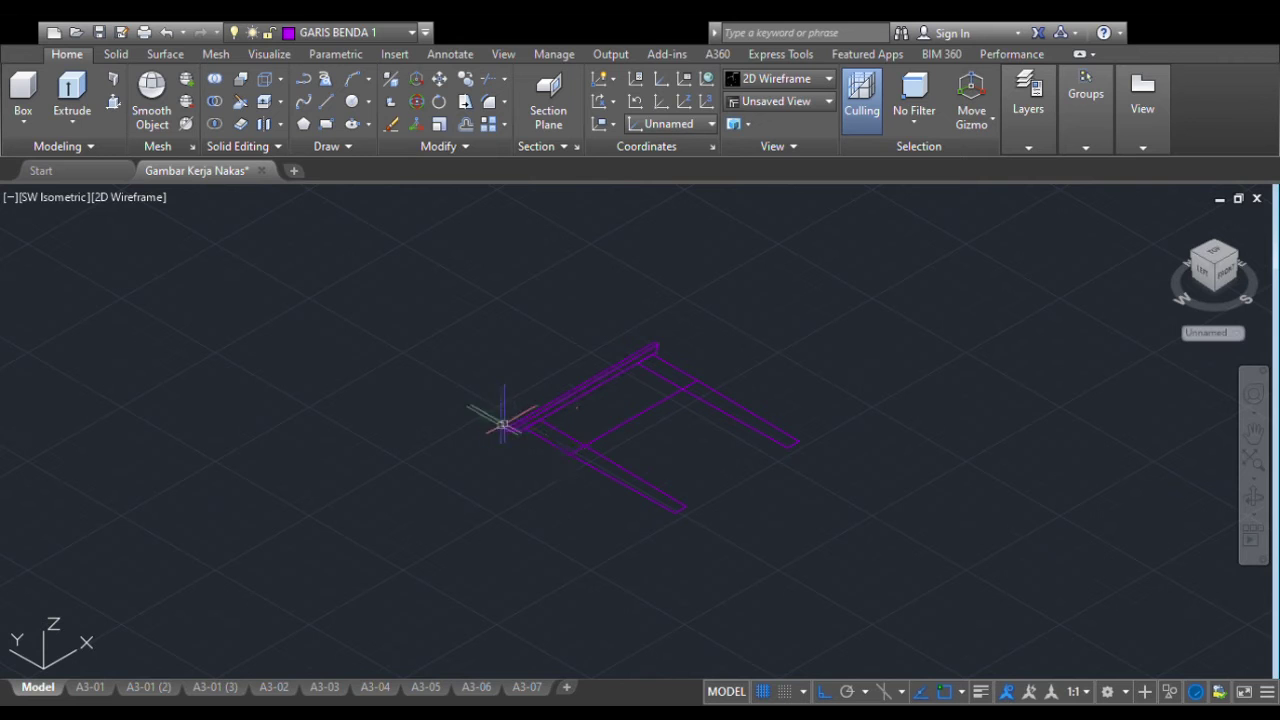
scroll(503, 425, "up", 4)
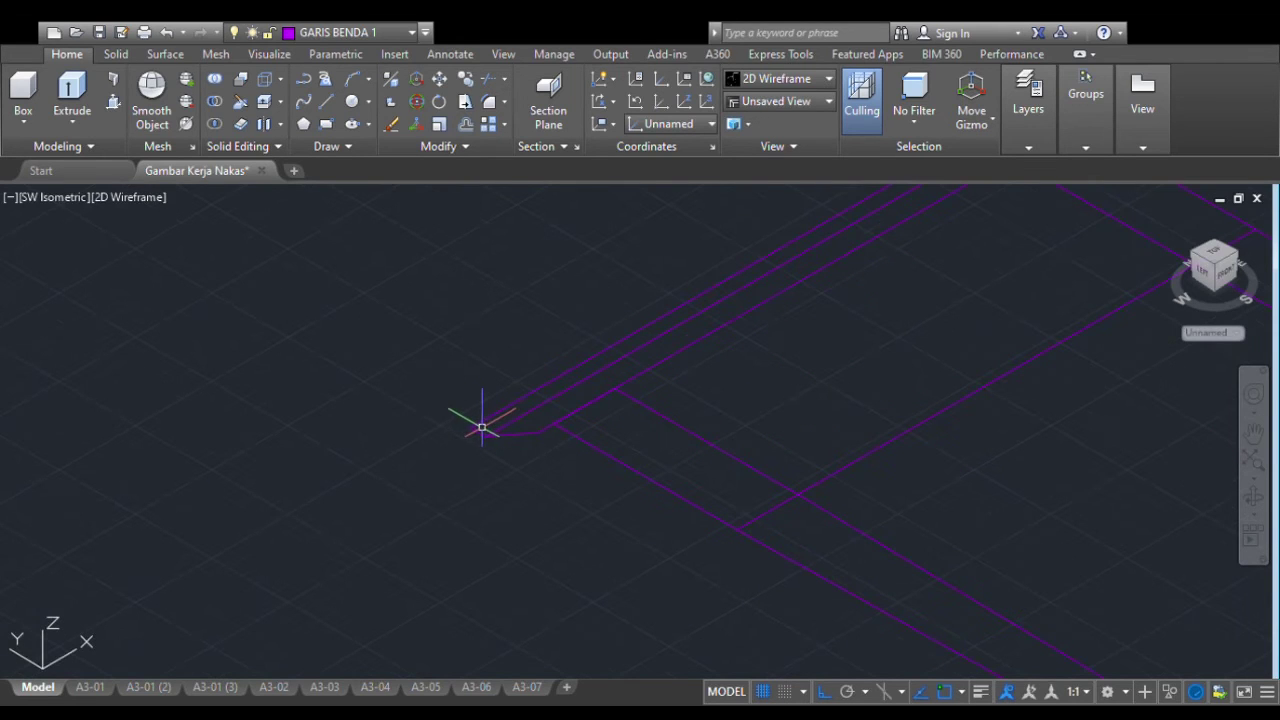
scroll(481, 428, "down", 4)
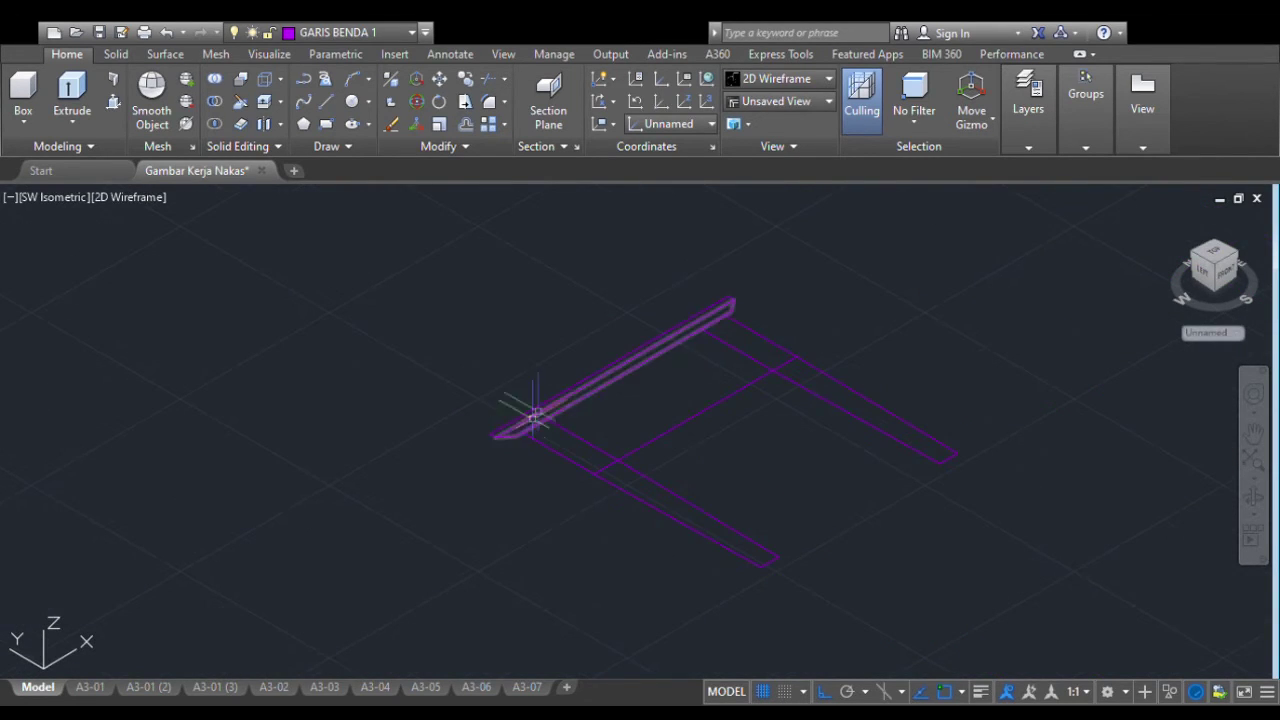
scroll(586, 349, "up", 4)
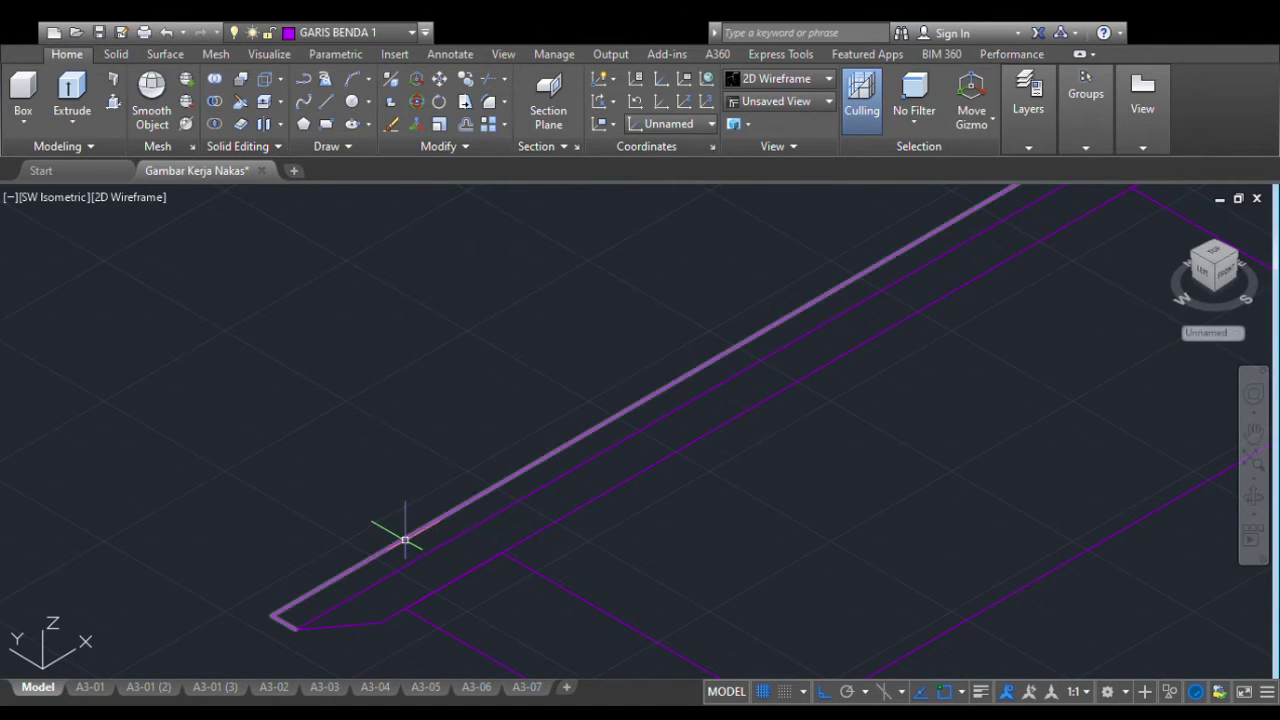
scroll(405, 540, "down", 1)
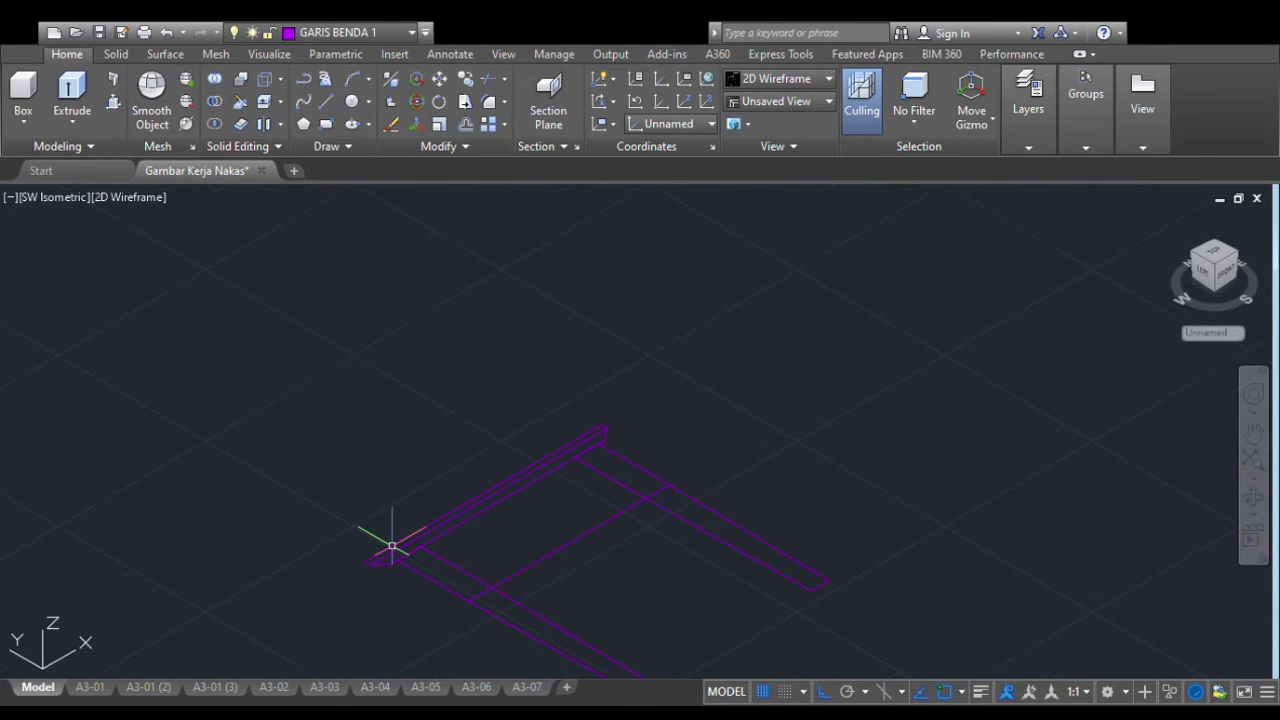
scroll(386, 546, "up", 2)
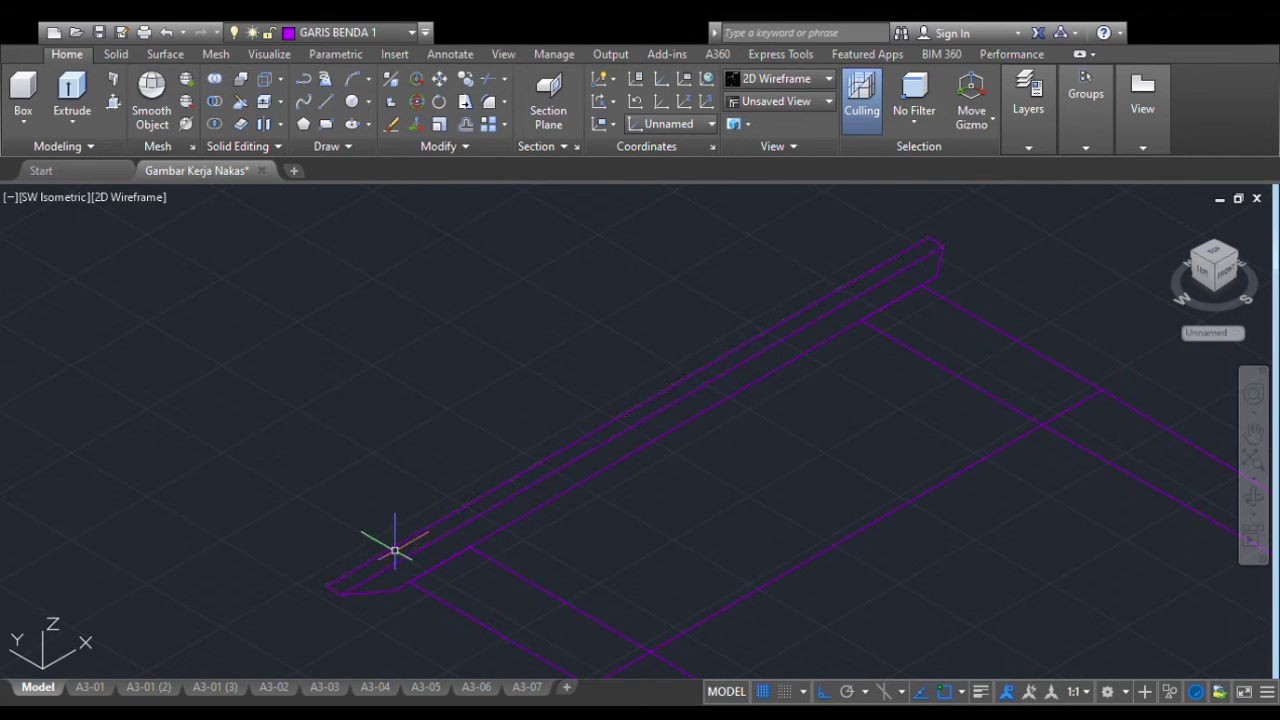
left_click(392, 545)
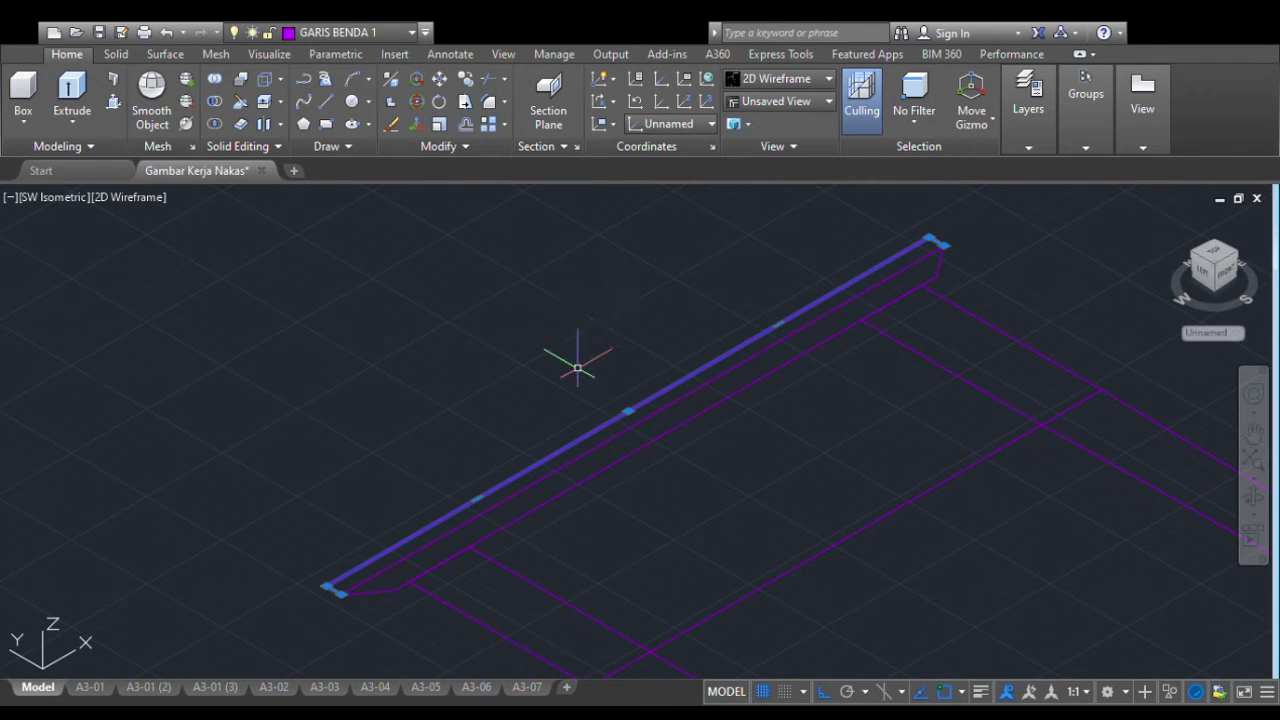
key("Return")
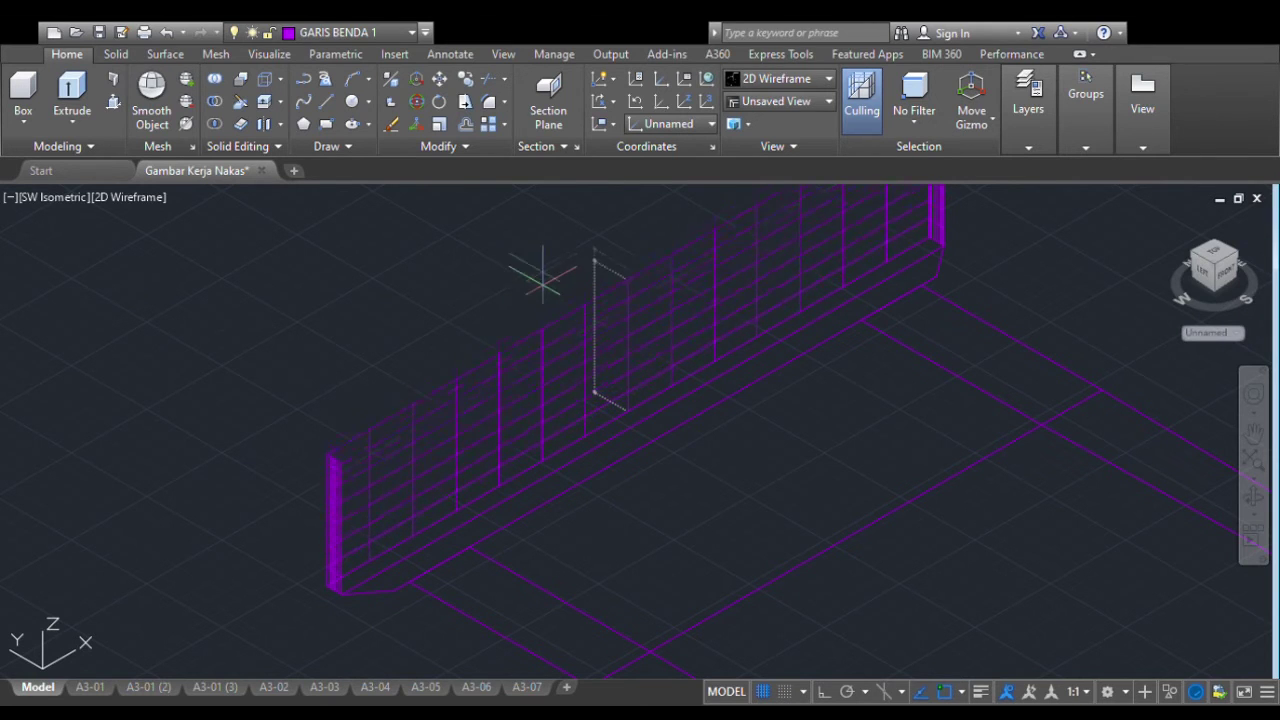
key("Escape")
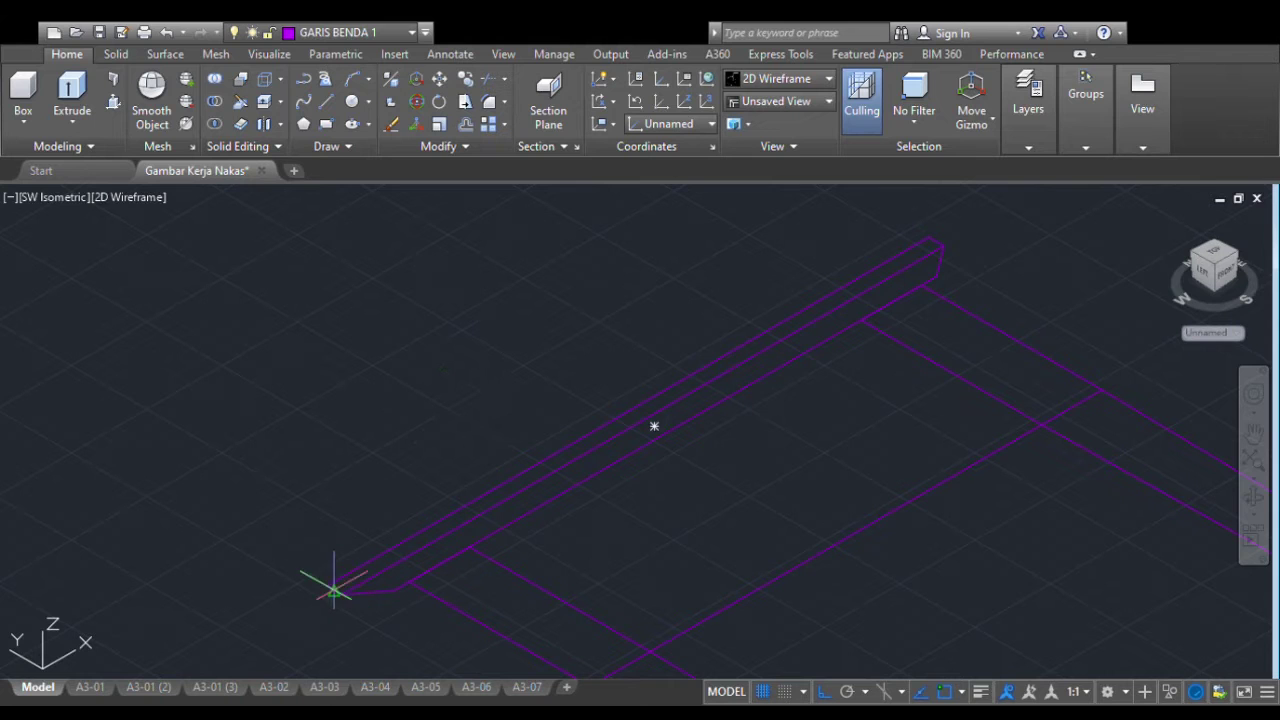
Draw a line between the two lower end corners of the tabletop's open upper outline to close it
scroll(338, 595, "up", 3)
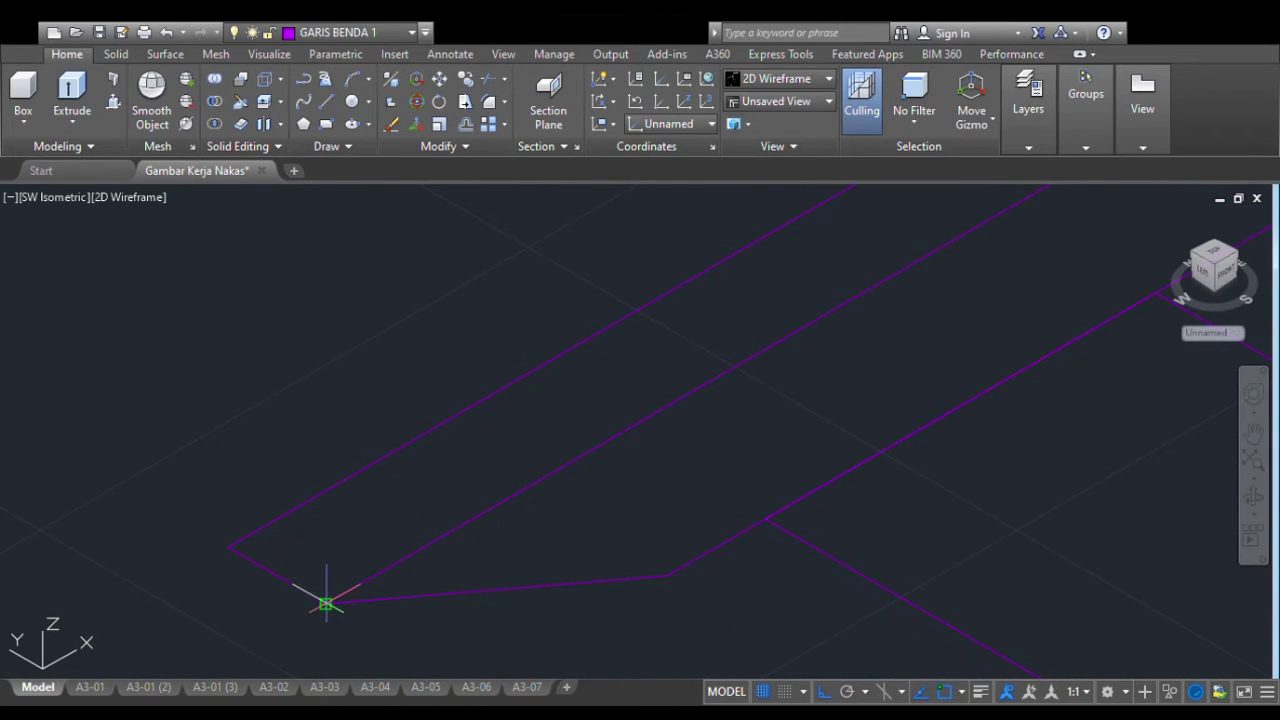
left_click(326, 603)
scroll(356, 588, "down", 6)
scroll(652, 424, "up", 5)
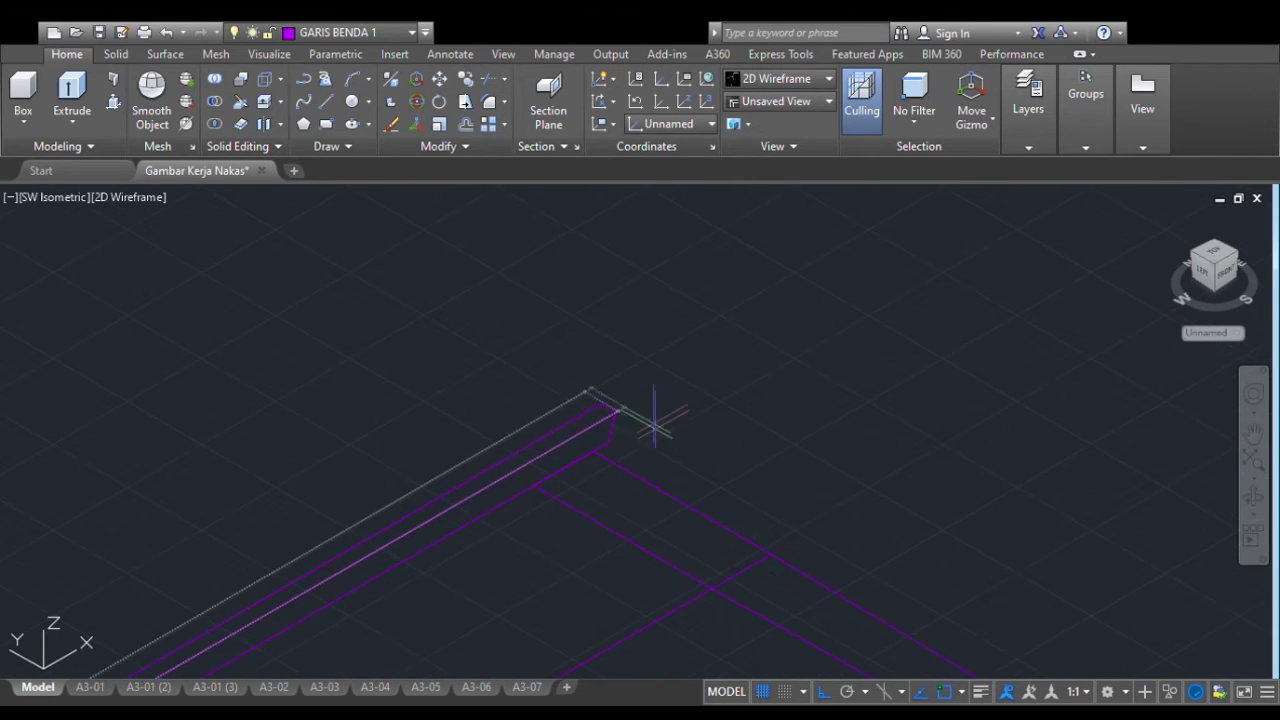
left_click(587, 384)
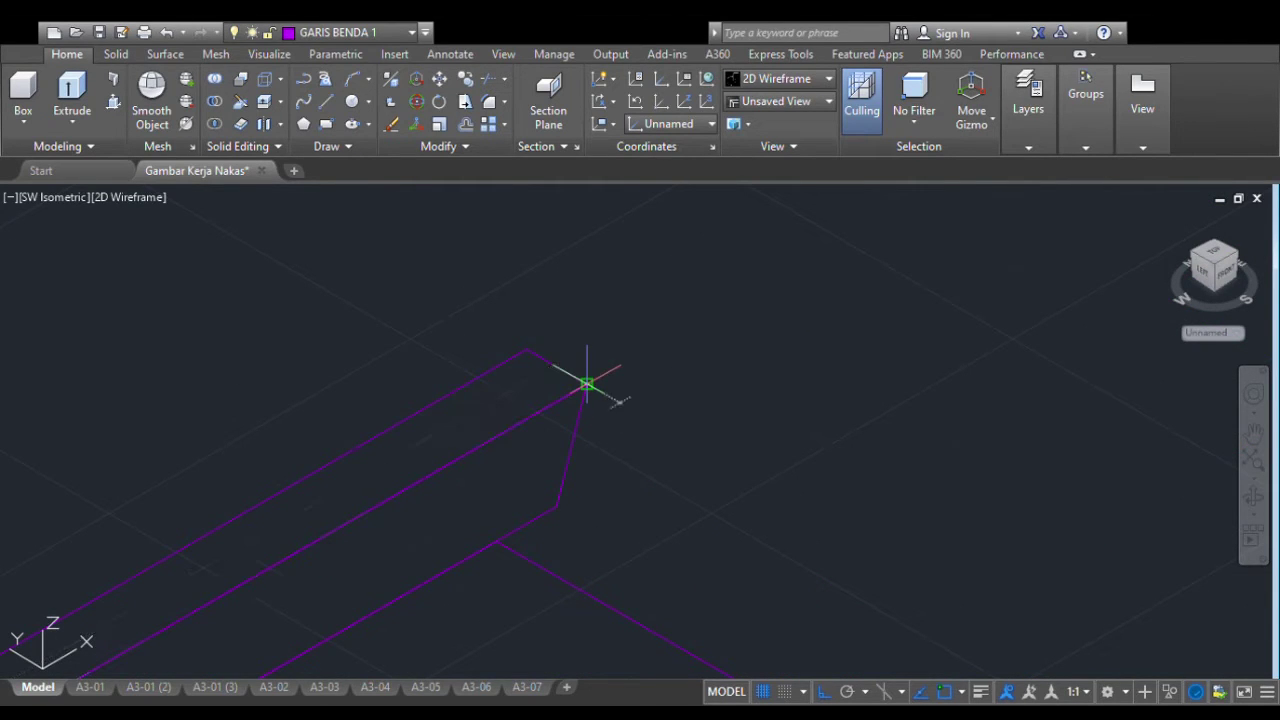
Join the new closing line with the tabletop's upper outline into one closed polyline
scroll(579, 383, "down", 3)
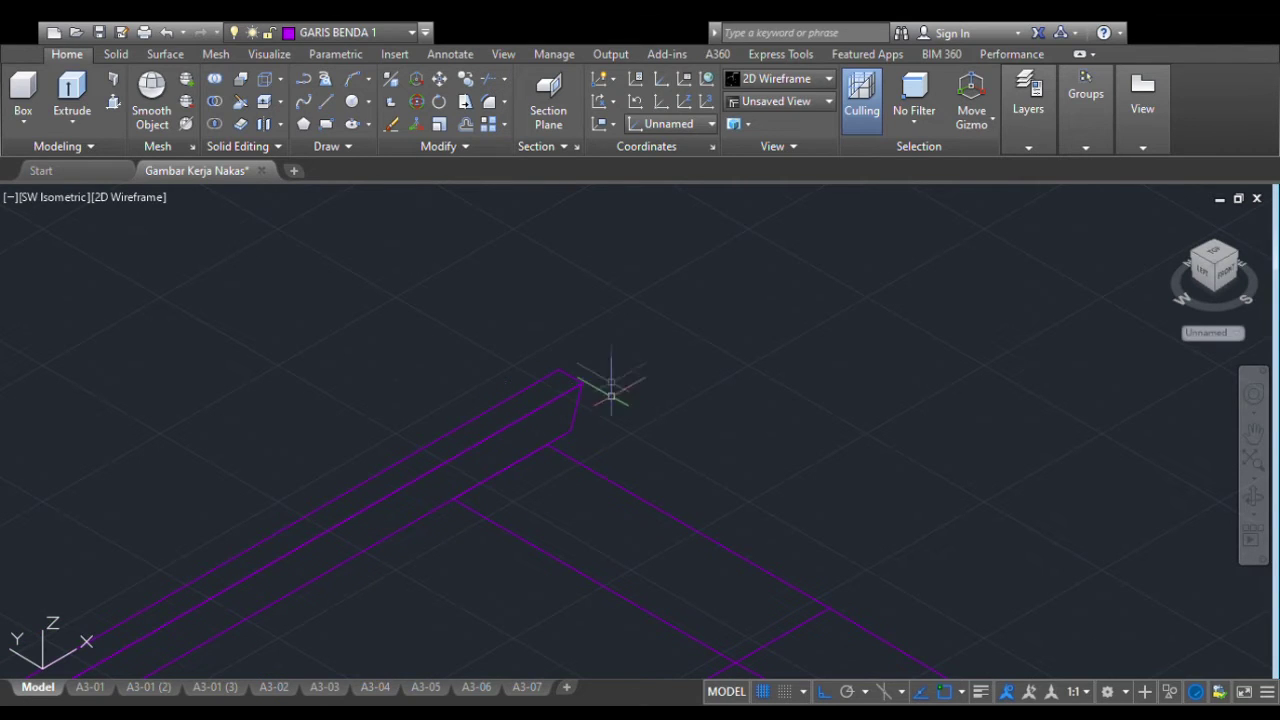
scroll(434, 449, "down", 1)
scroll(475, 418, "up", 4)
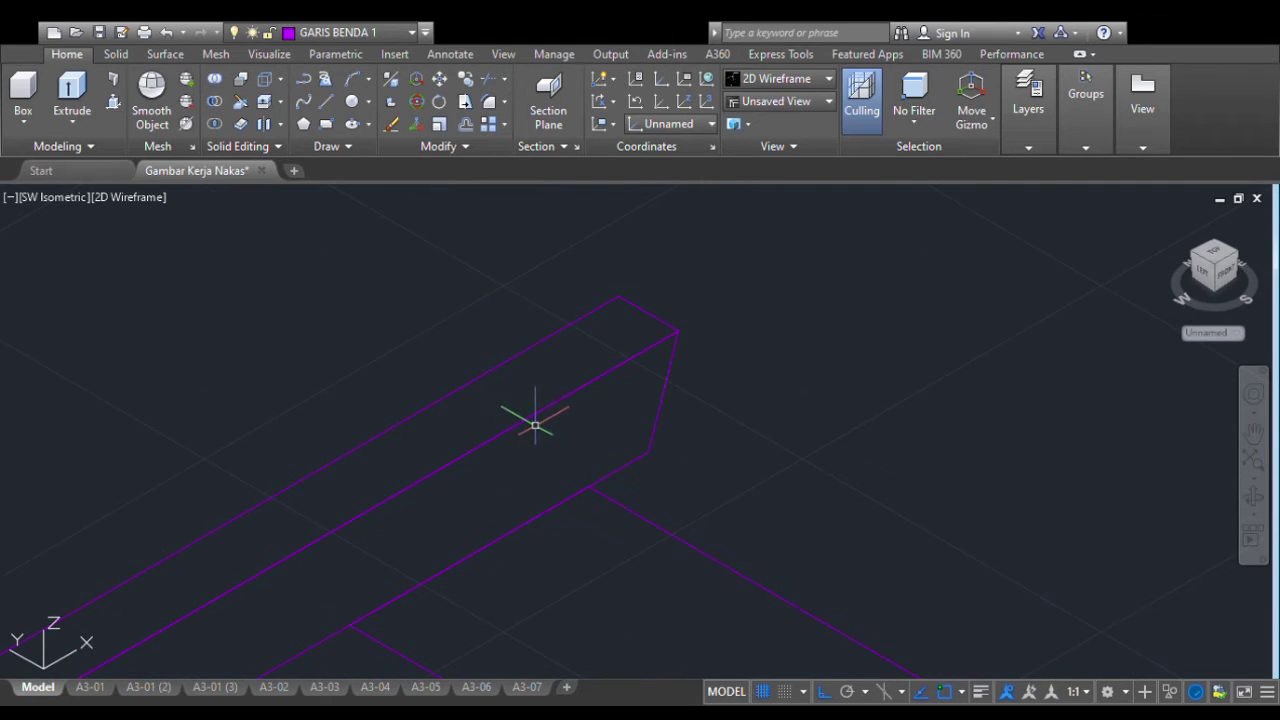
scroll(531, 426, "down", 1)
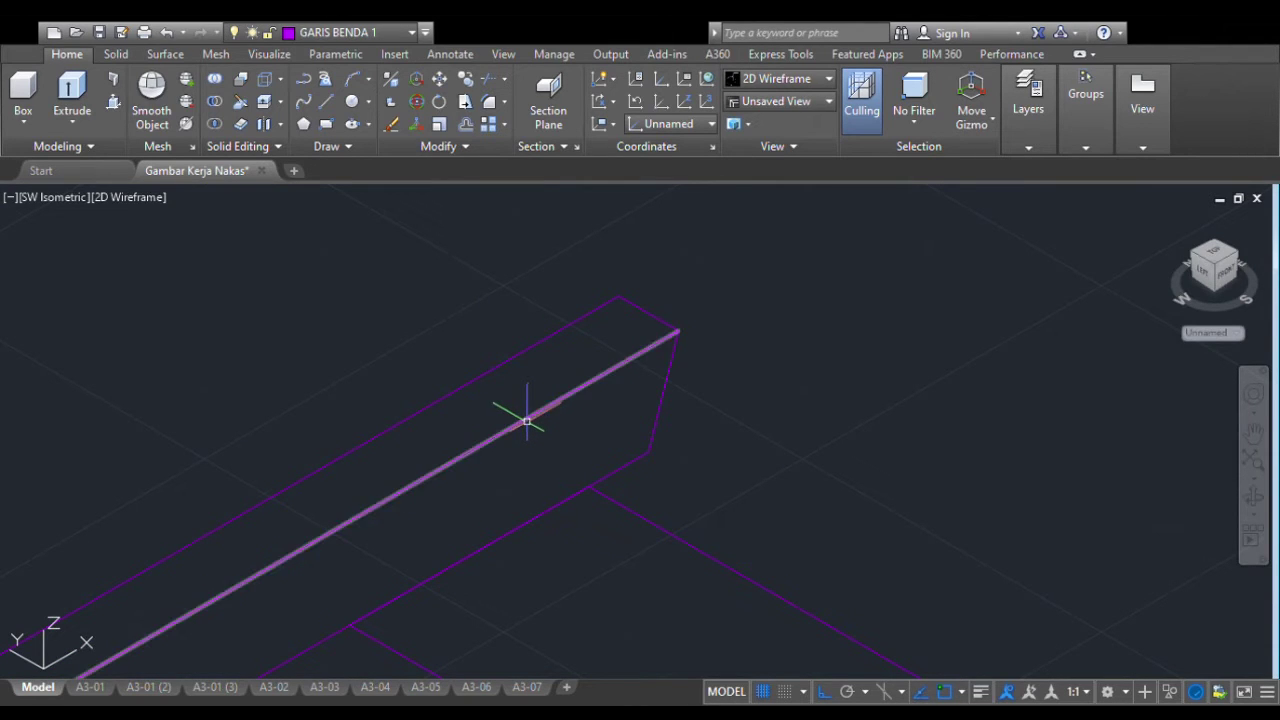
left_click(527, 421)
scroll(515, 430, "down", 1)
middle_click_drag(440, 498, 562, 490)
scroll(313, 603, "up", 6)
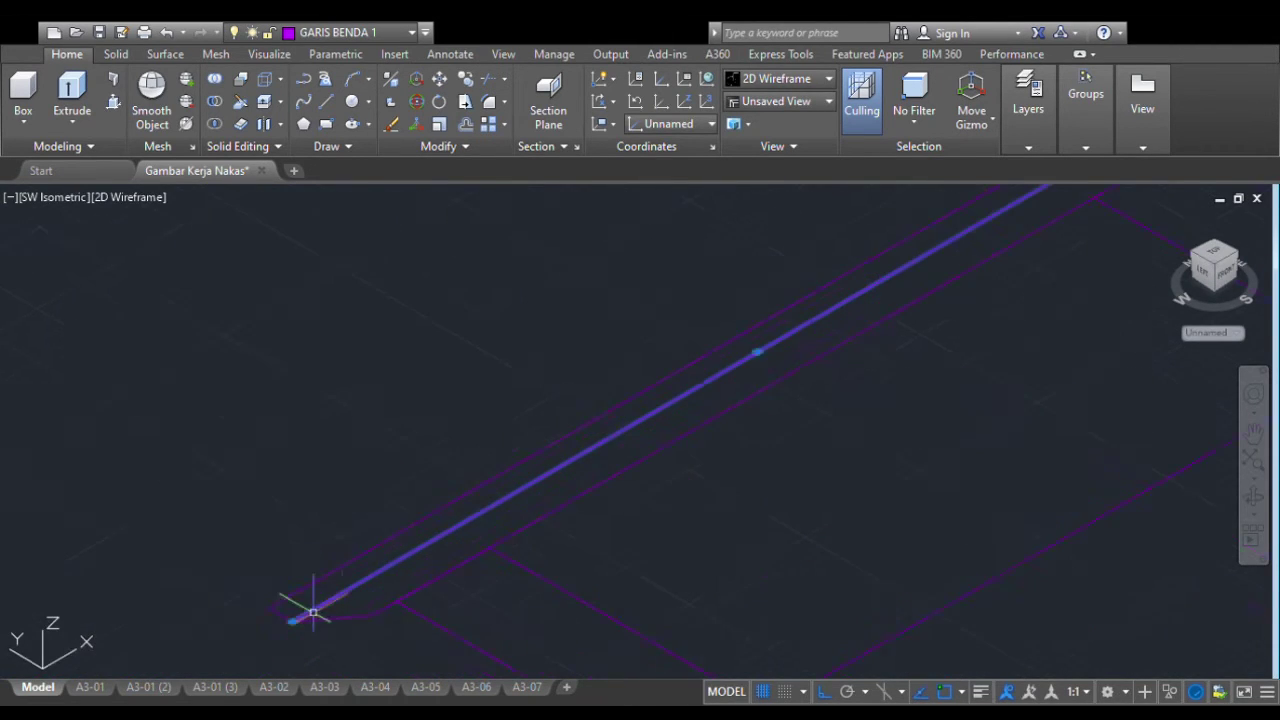
scroll(316, 556, "down", 4)
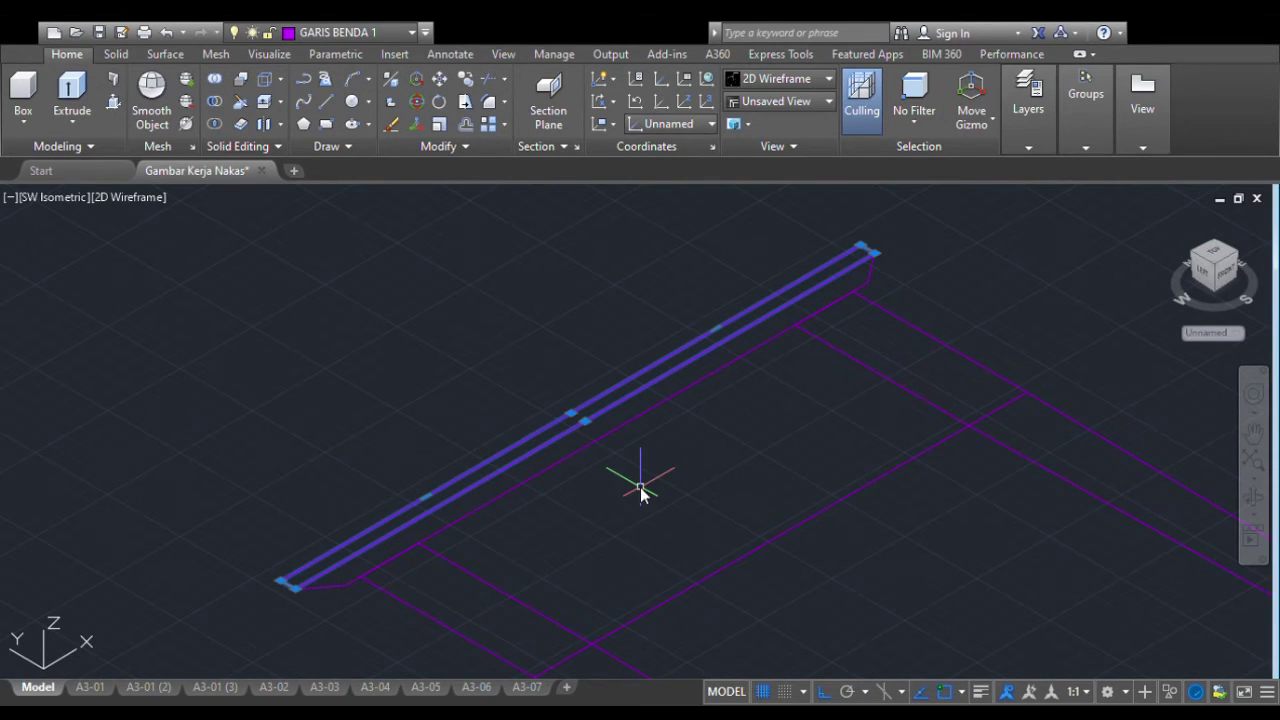
key("Escape")
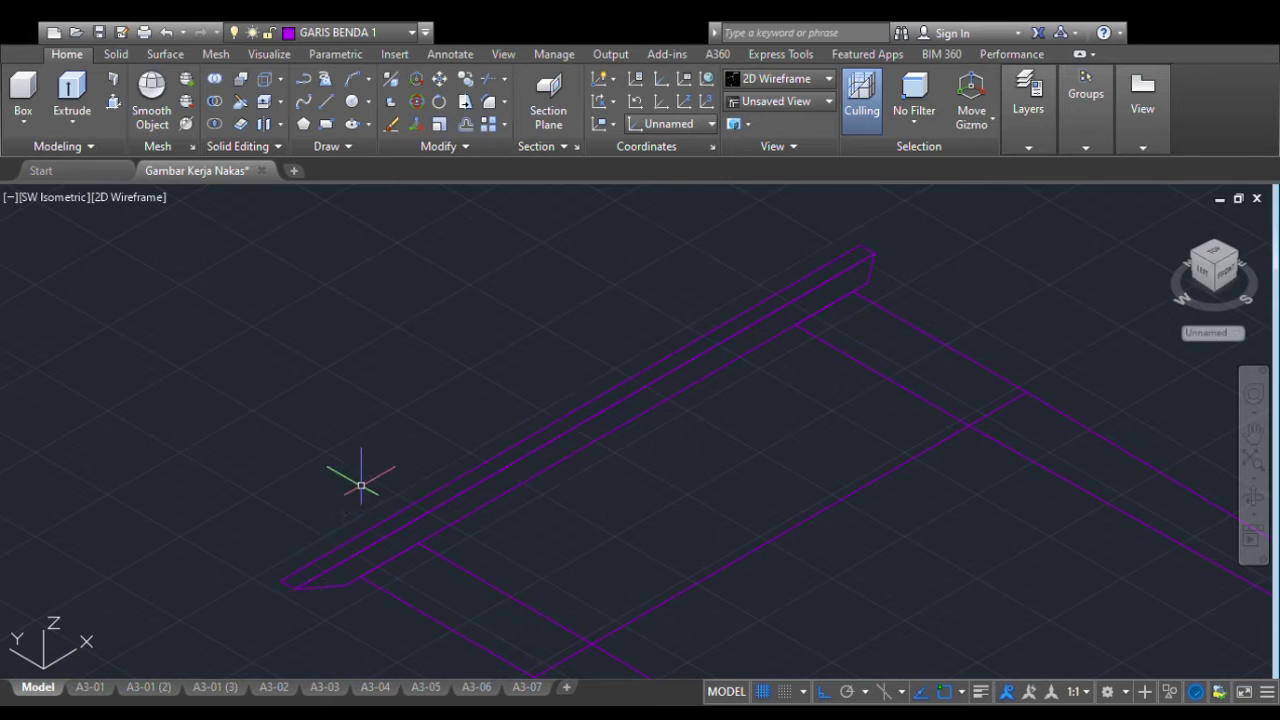
left_click(365, 535)
key("Return")
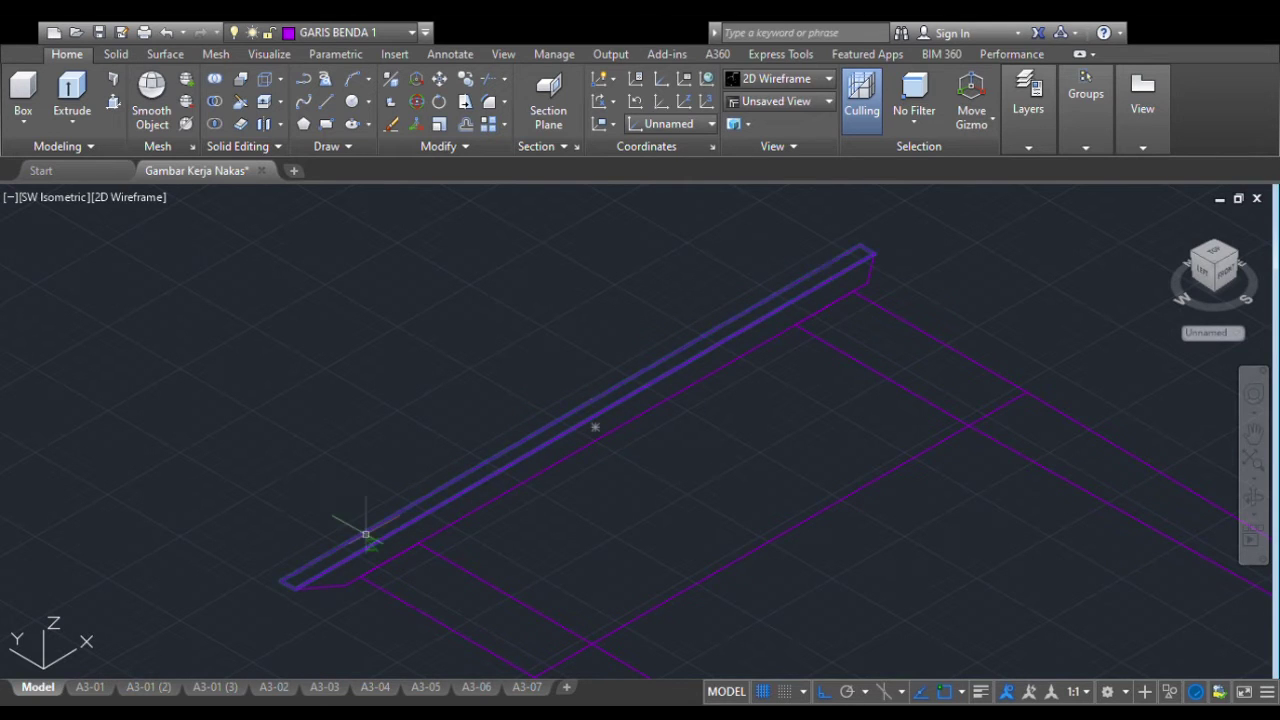
scroll(358, 376, "down", 2)
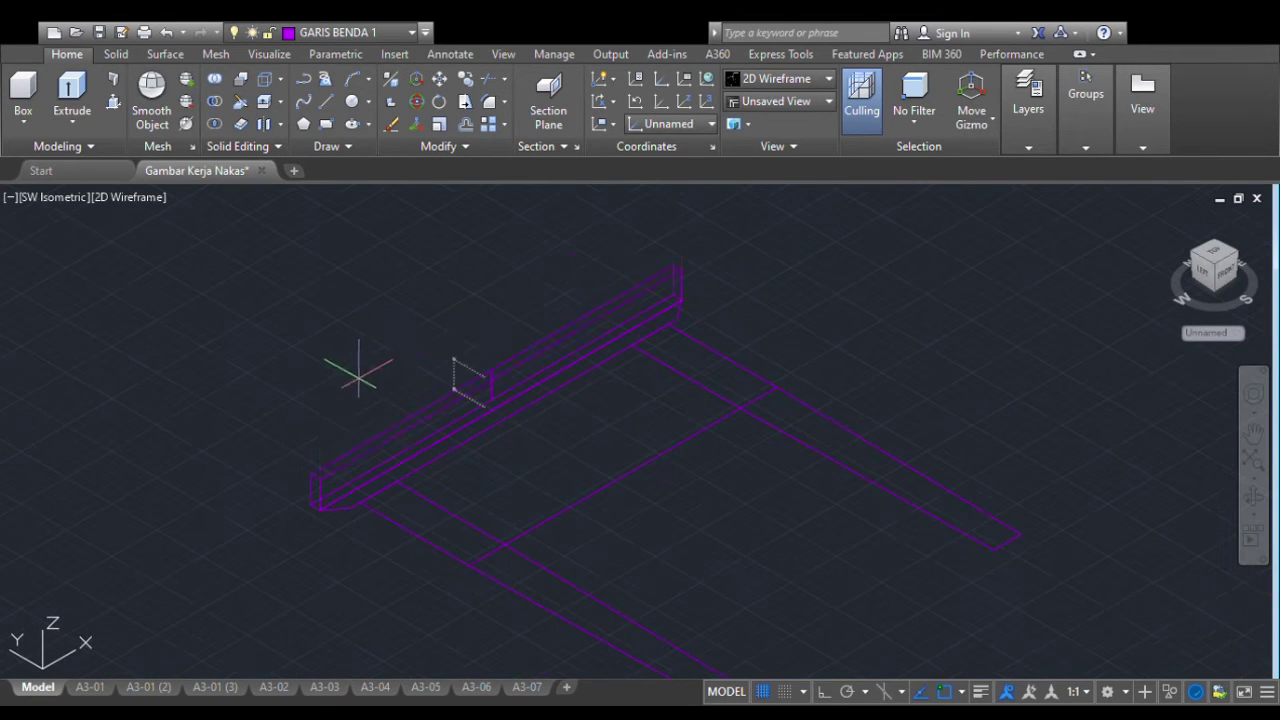
scroll(505, 260, "up", 2)
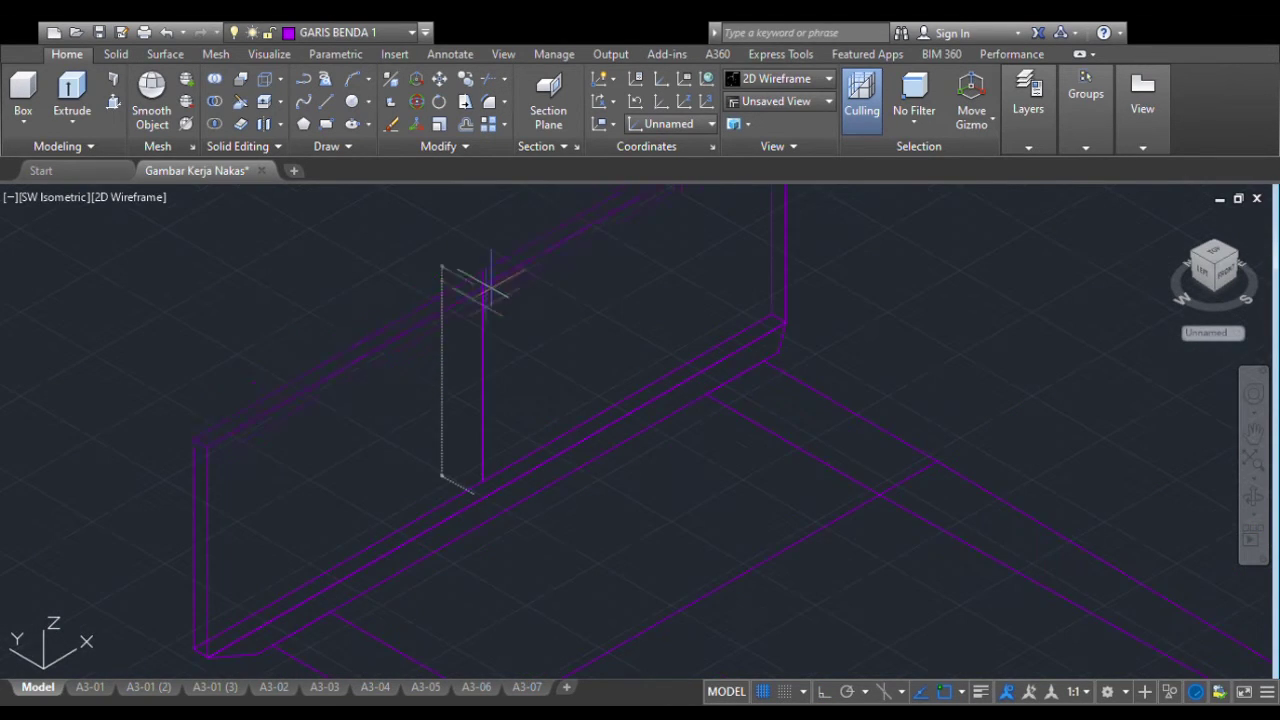
scroll(475, 278, "down", 2)
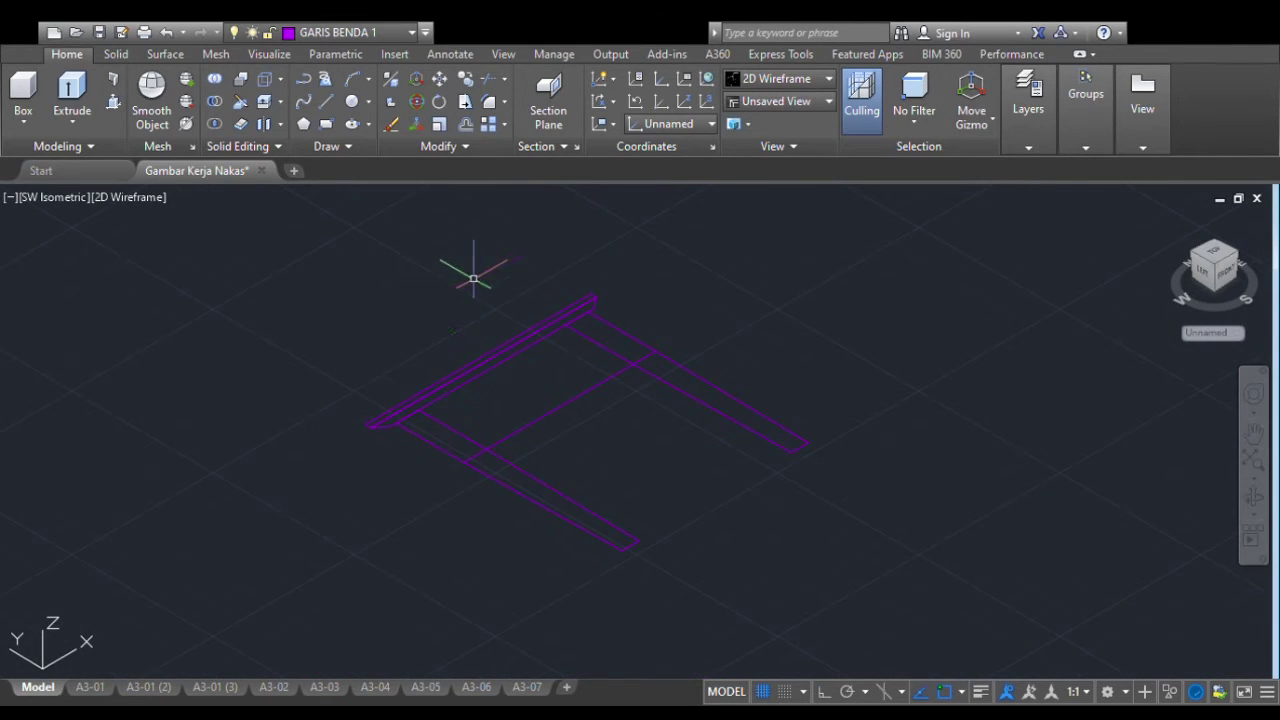
Examine the overall dimensions of the tabletop in the TAMPAK ATAS top view of the working drawing
scroll(473, 279, "down", 8)
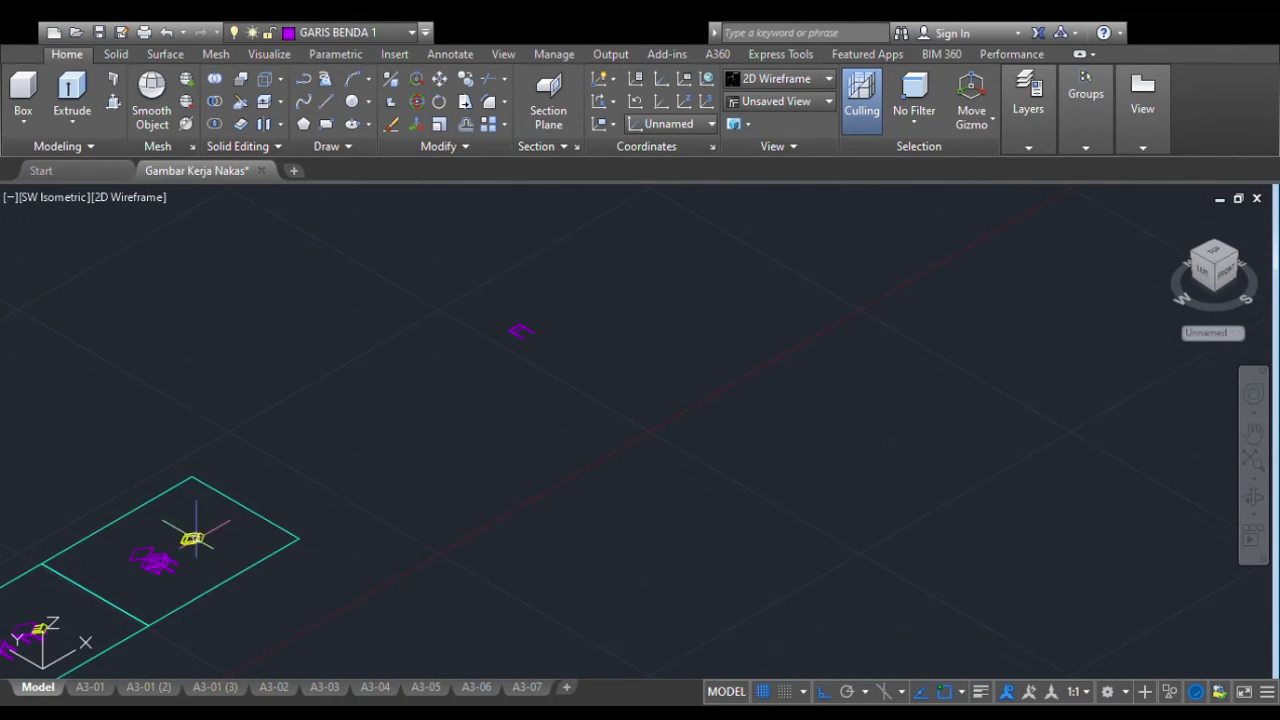
mouse_move(196, 538)
middle_mouse_down()
mouse_move(404, 375)
mouse_move(320, 514)
mouse_move(366, 445)
middle_mouse_up()
scroll(242, 461, "up", 2)
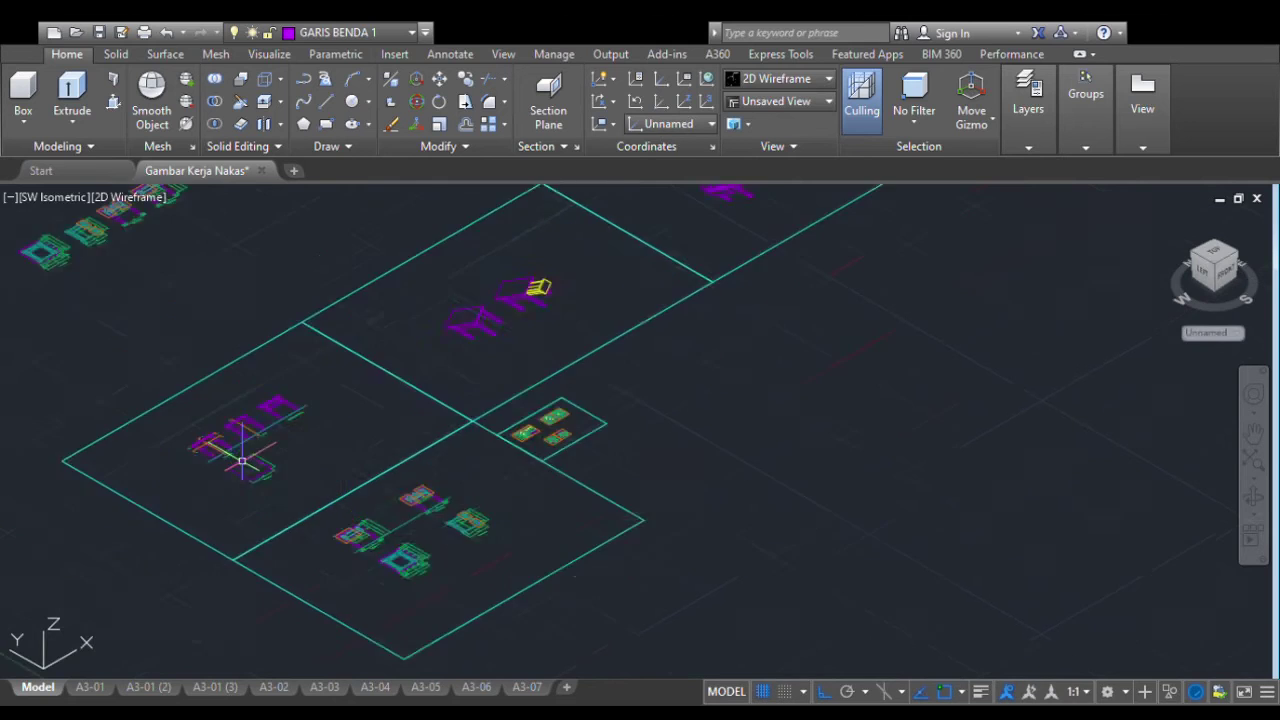
scroll(242, 461, "up", 5)
scroll(257, 499, "down", 1)
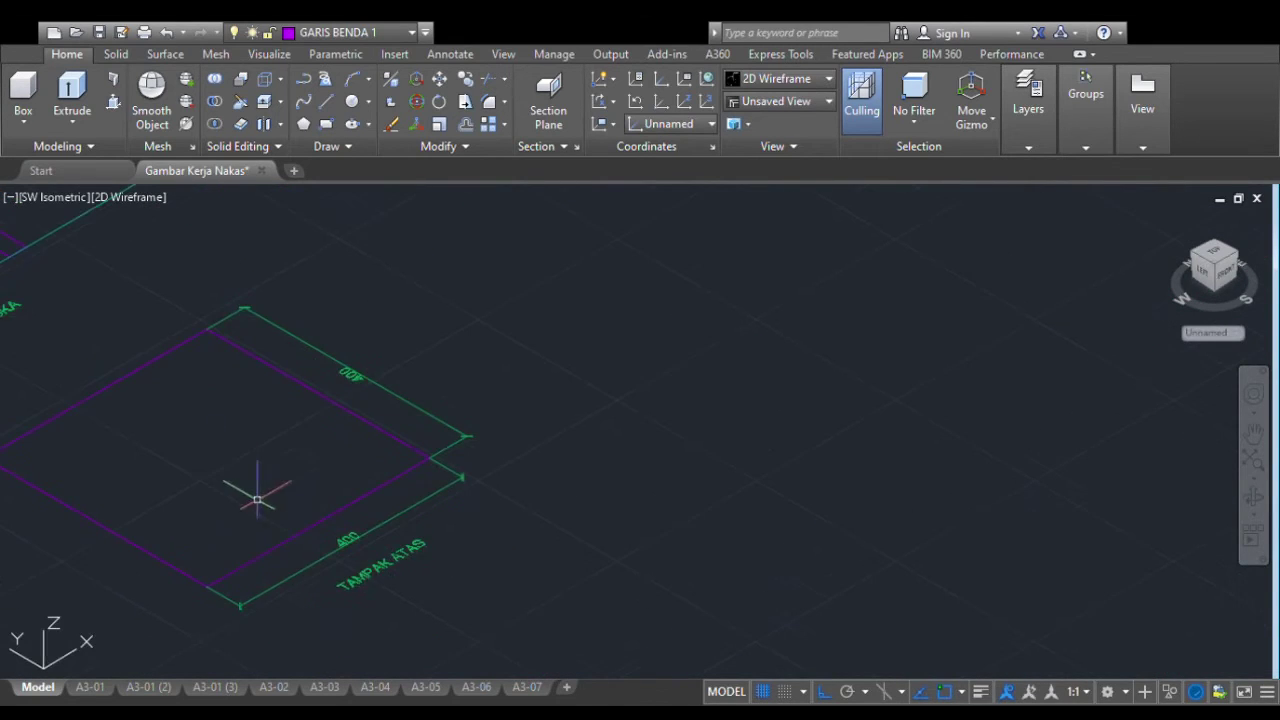
scroll(257, 499, "up", 2)
scroll(437, 566, "down", 3)
scroll(484, 563, "up", 1)
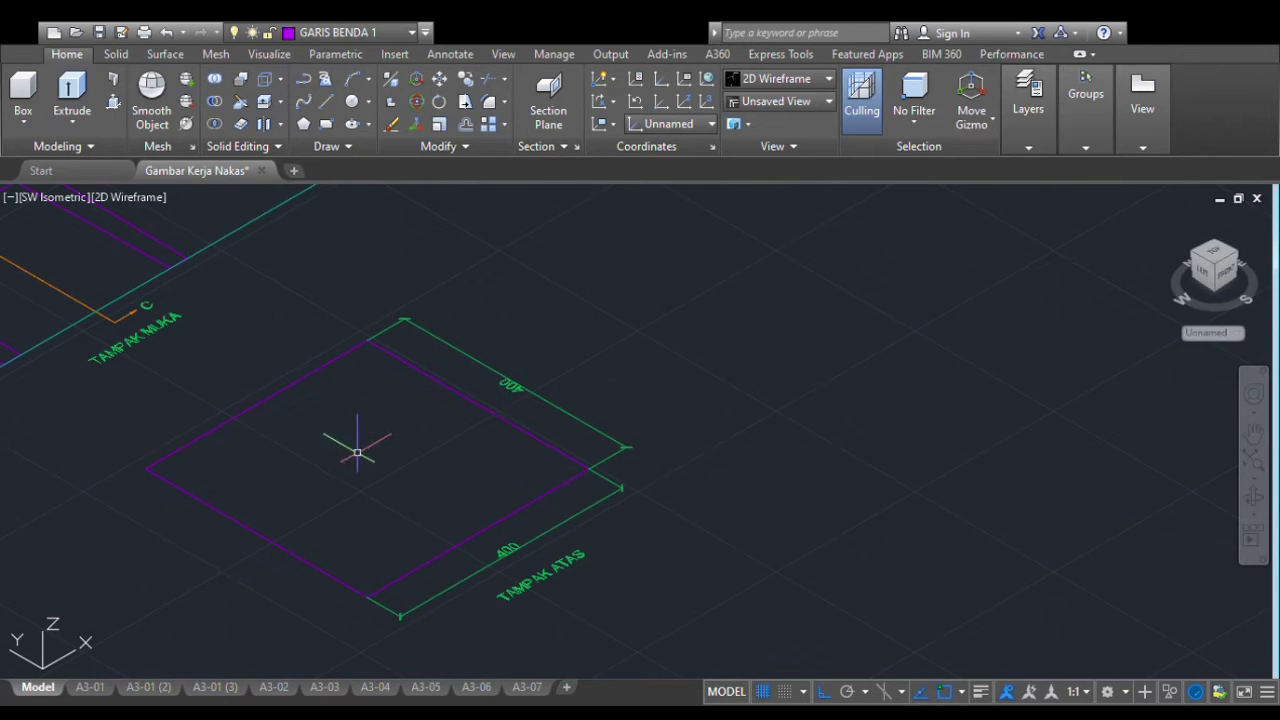
Extrude the closed upper strip of the copied side view's tabletop upward by 400
scroll(357, 453, "down", 8)
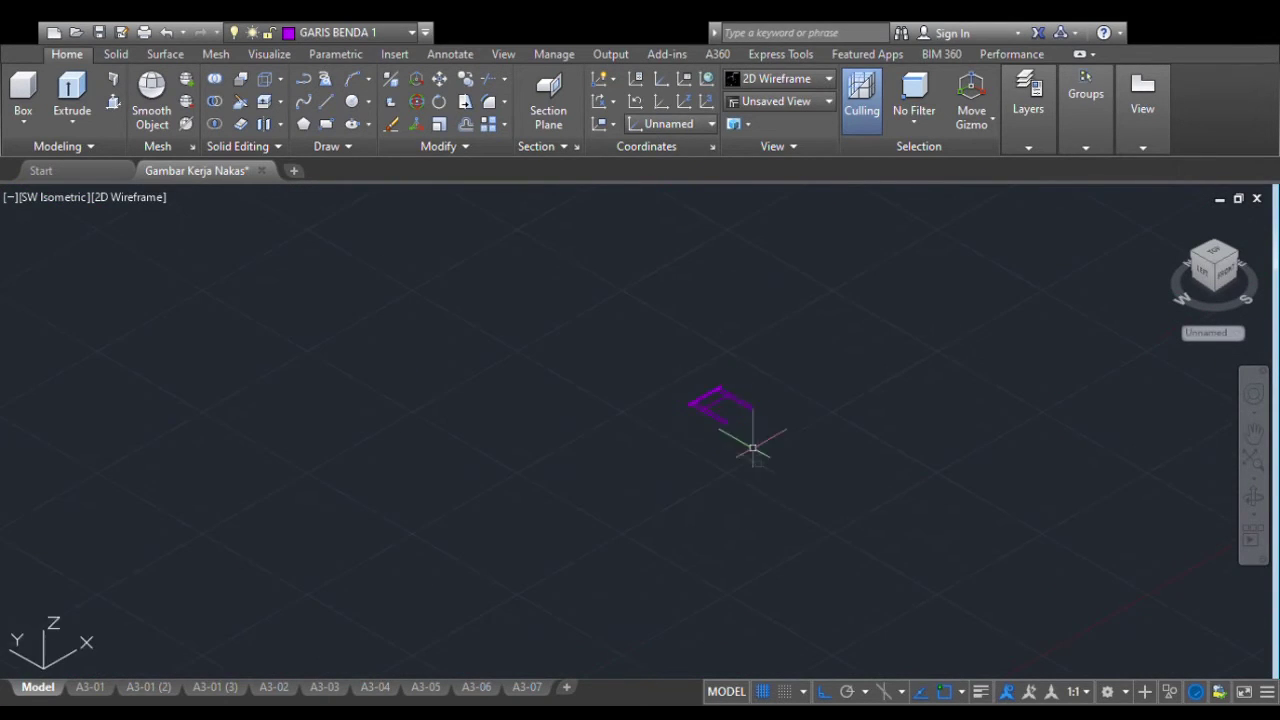
scroll(752, 449, "up", 10)
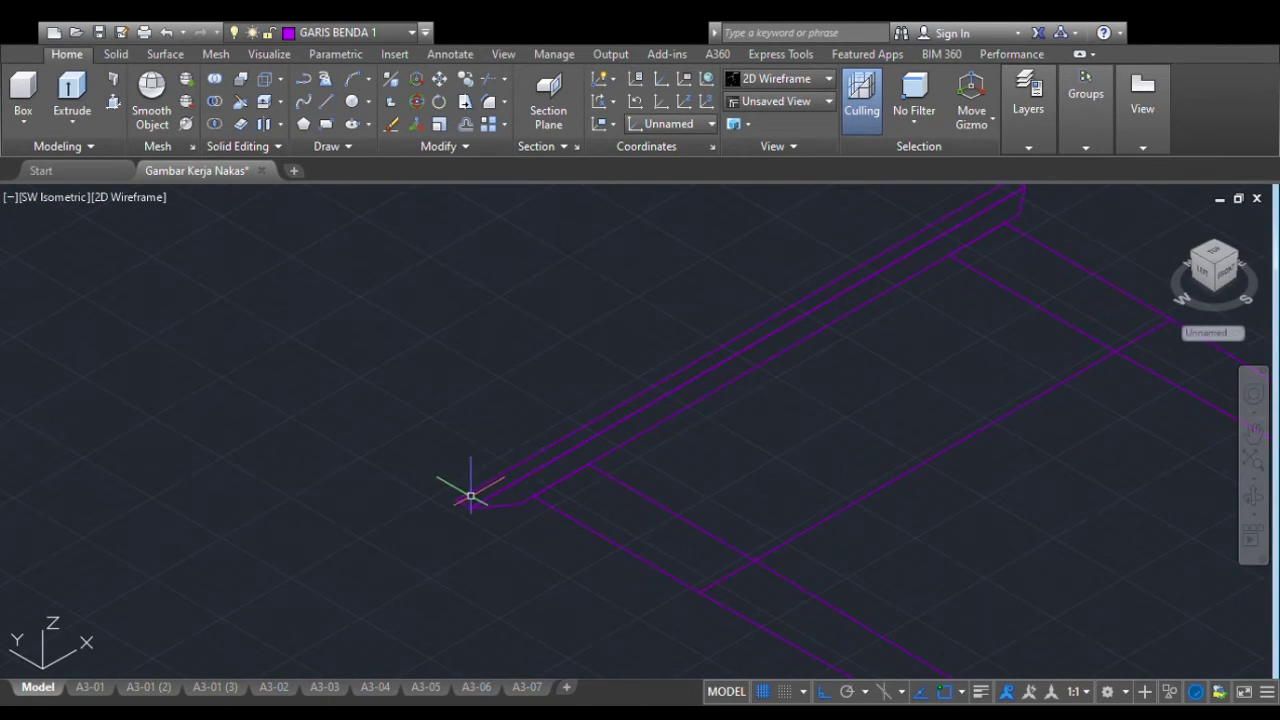
scroll(468, 494, "up", 2)
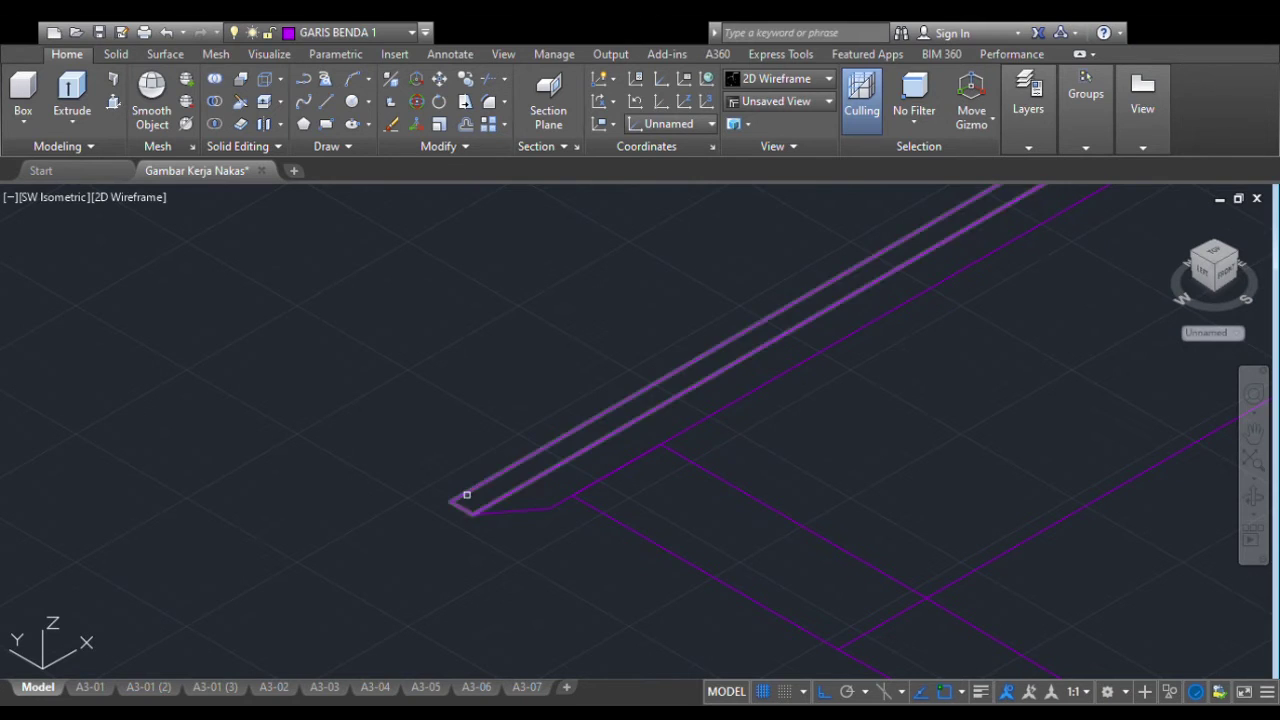
scroll(466, 490, "down", 4)
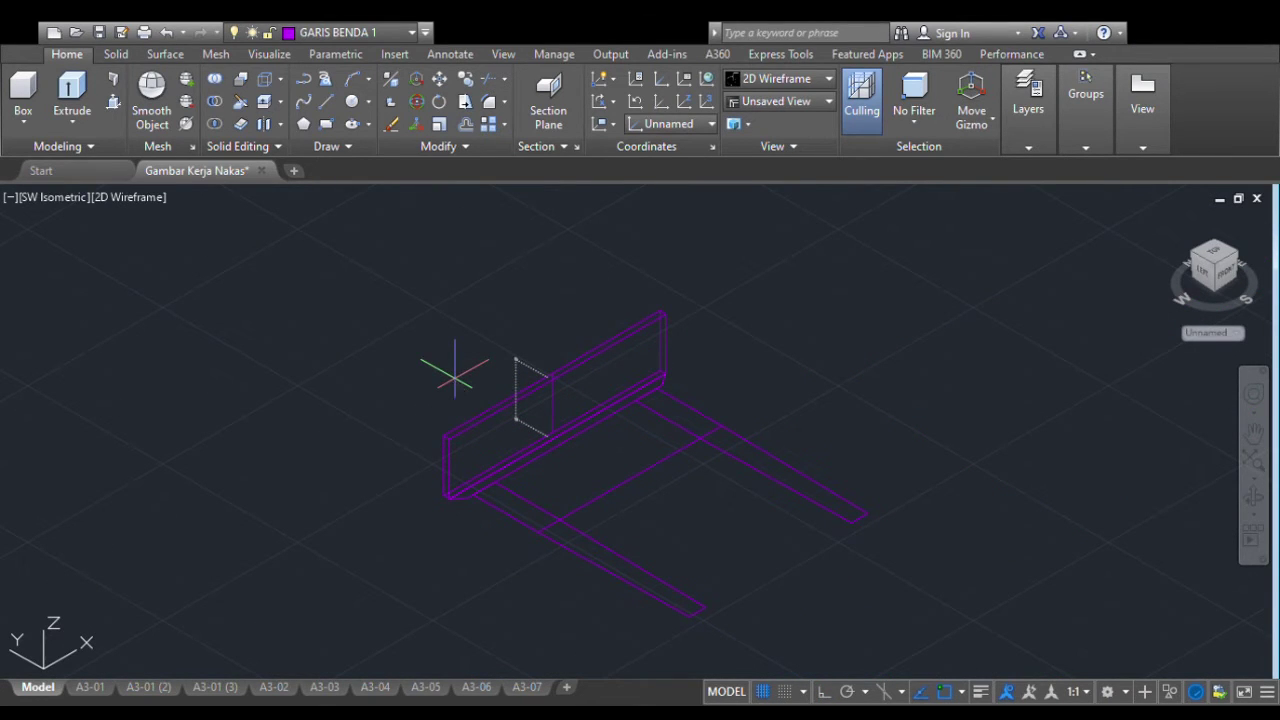
Extrude the chamfered lower strip of the tabletop profile 400, the same height as the upper strip
scroll(480, 385, "up", 6)
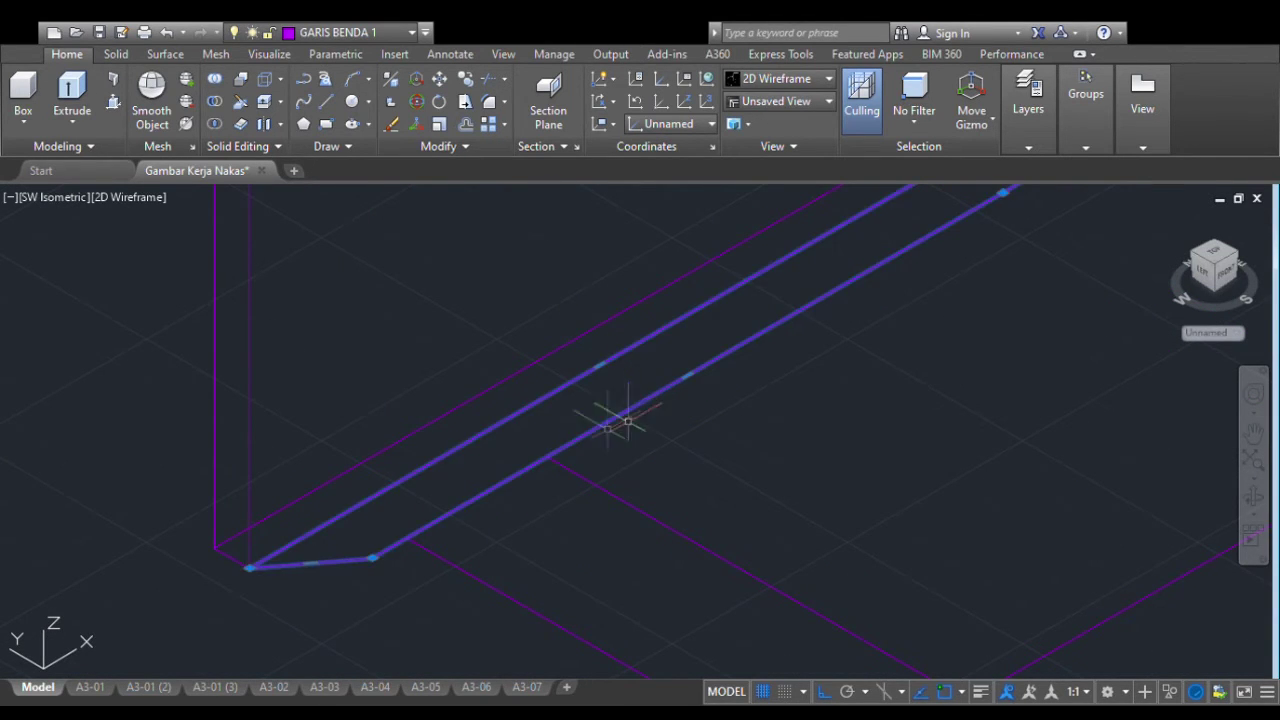
scroll(560, 420, "down", 5)
middle_click_drag(609, 400, 543, 423)
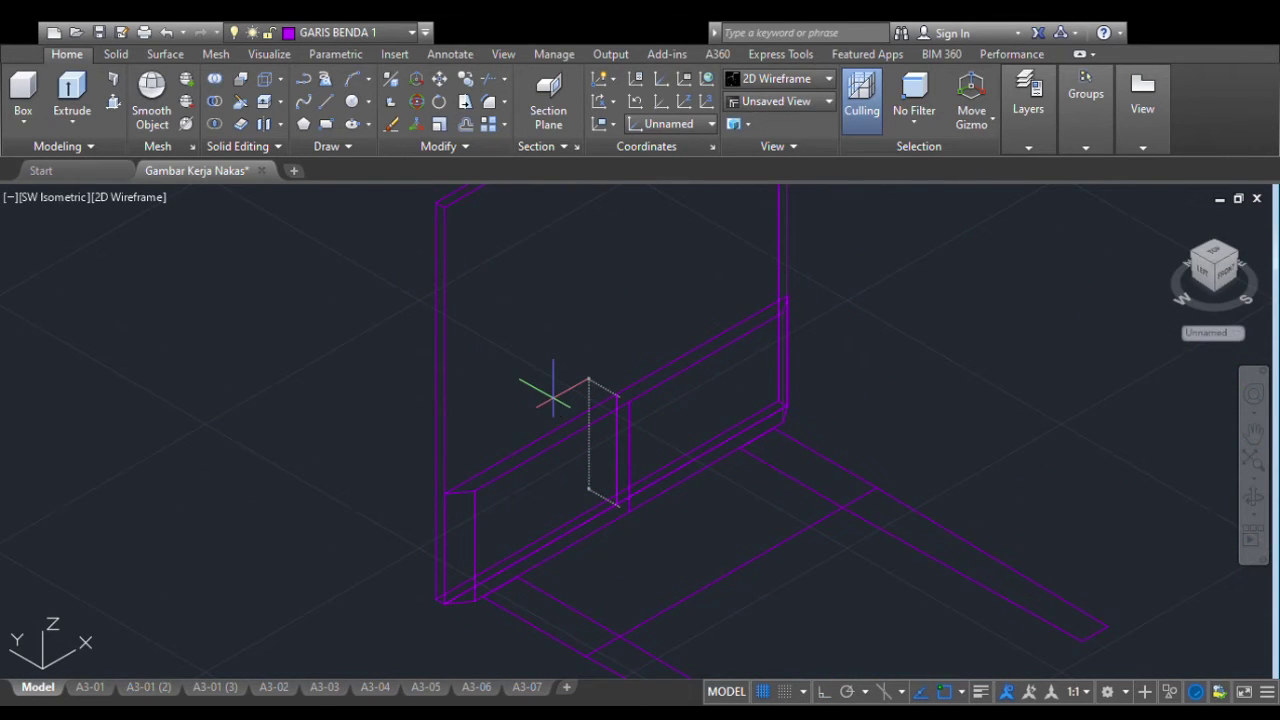
scroll(552, 330, "down", 4)
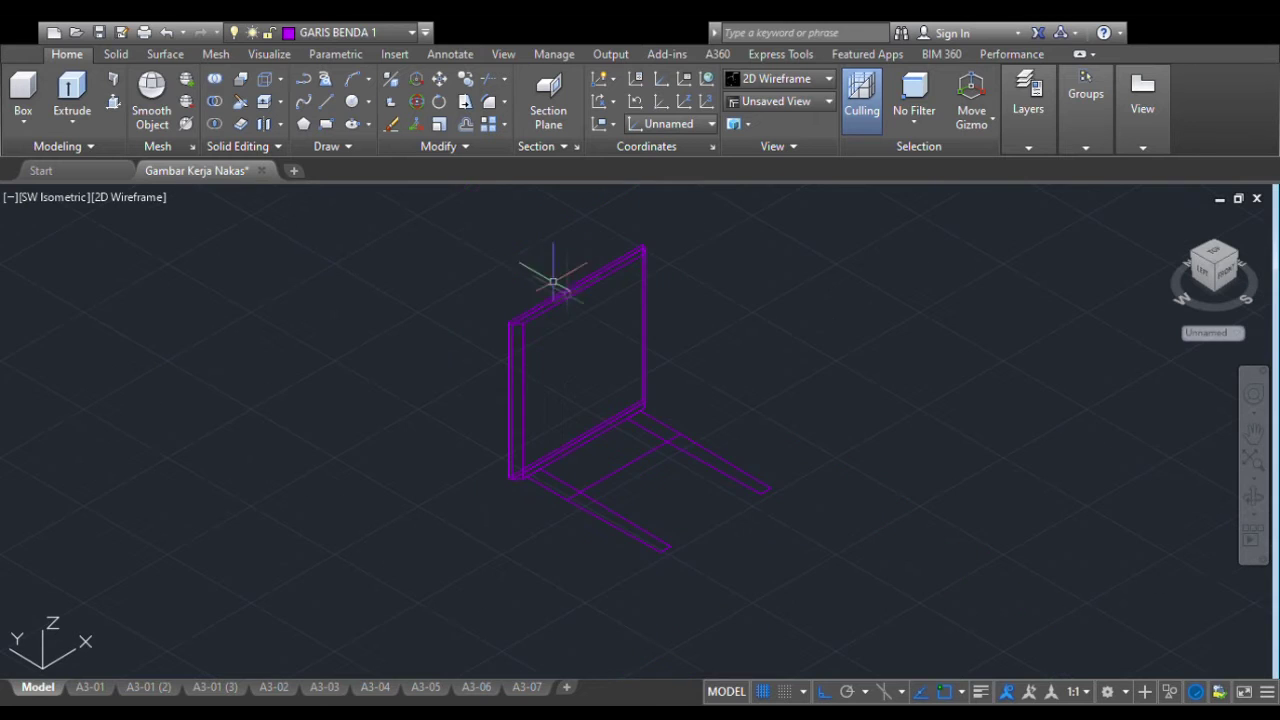
scroll(651, 297, "up", 2)
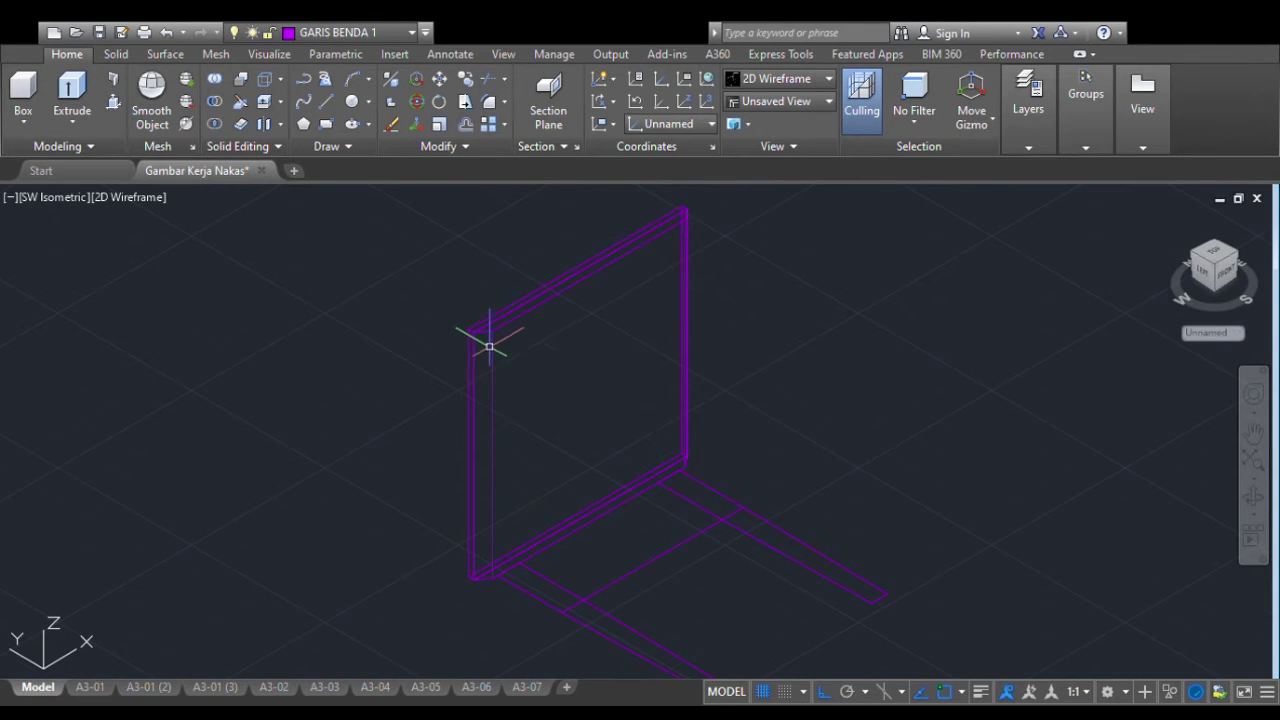
scroll(491, 362, "down", 2)
scroll(495, 515, "up", 3)
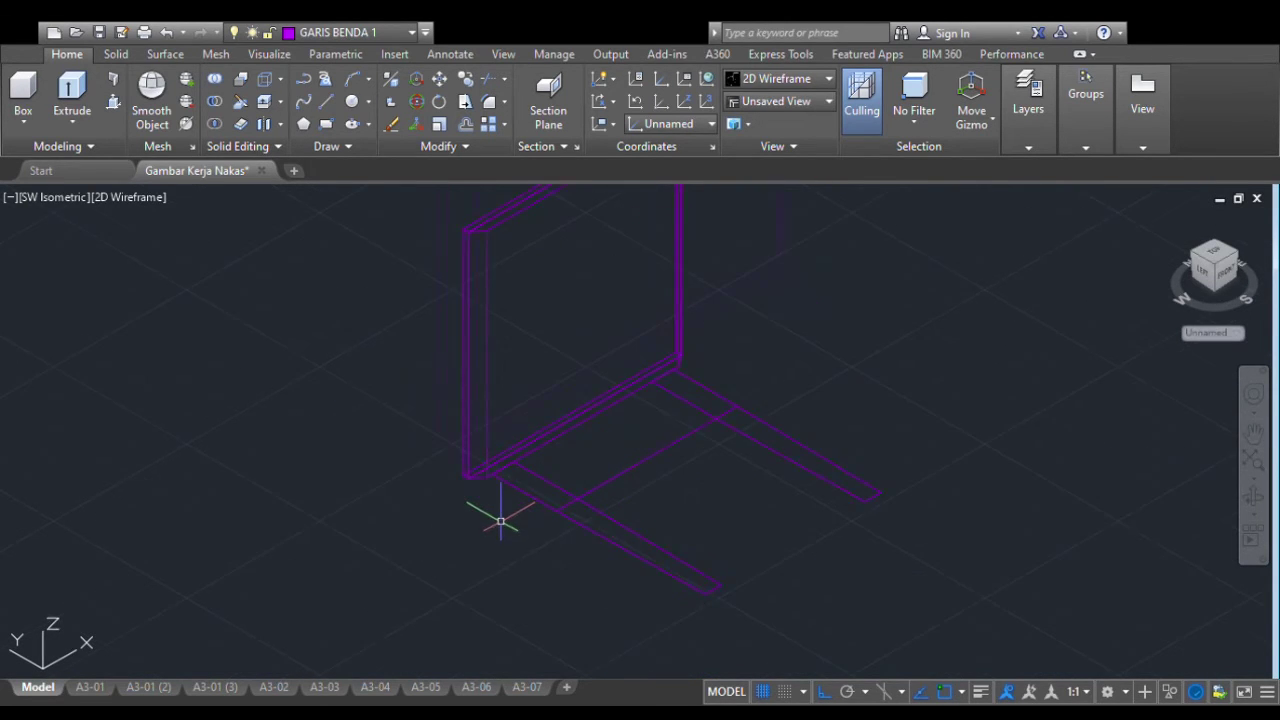
Examine where the legs meet the tabletop's underside in the TAMPAK MUKA and TAMPAK SAMPING views of the working drawing
scroll(581, 500, "up", 2)
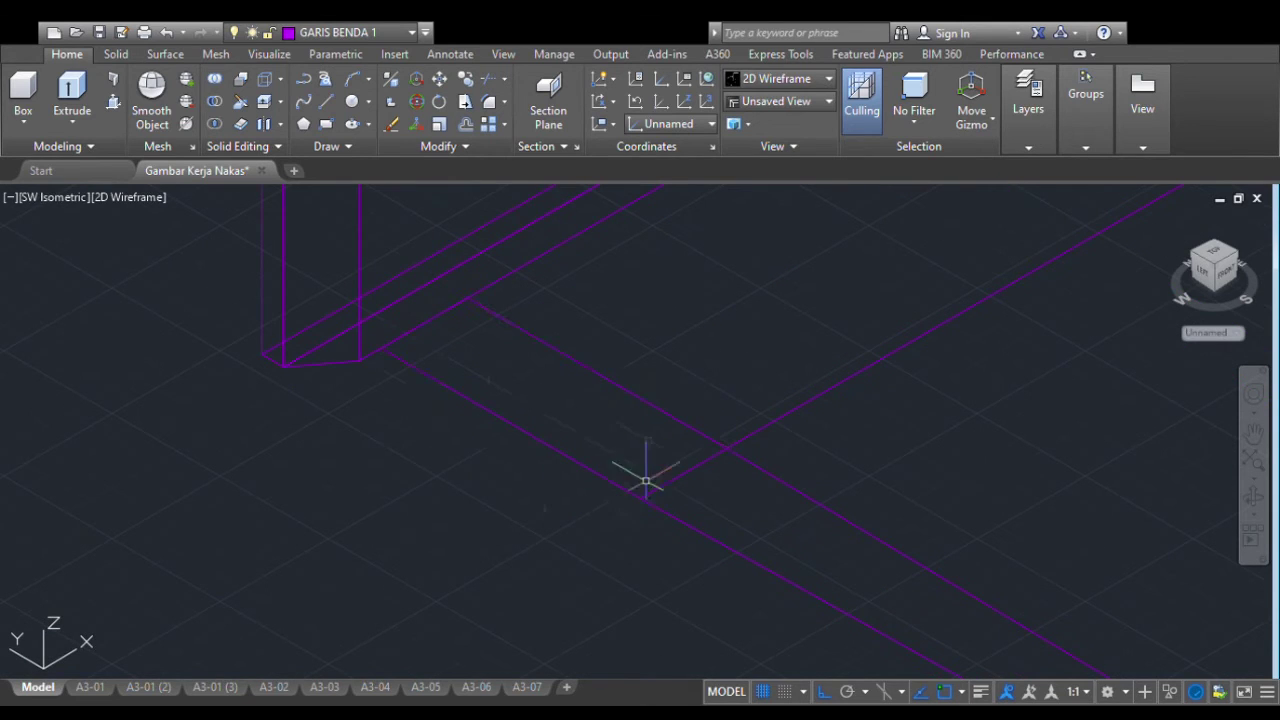
scroll(383, 345, "up", 2)
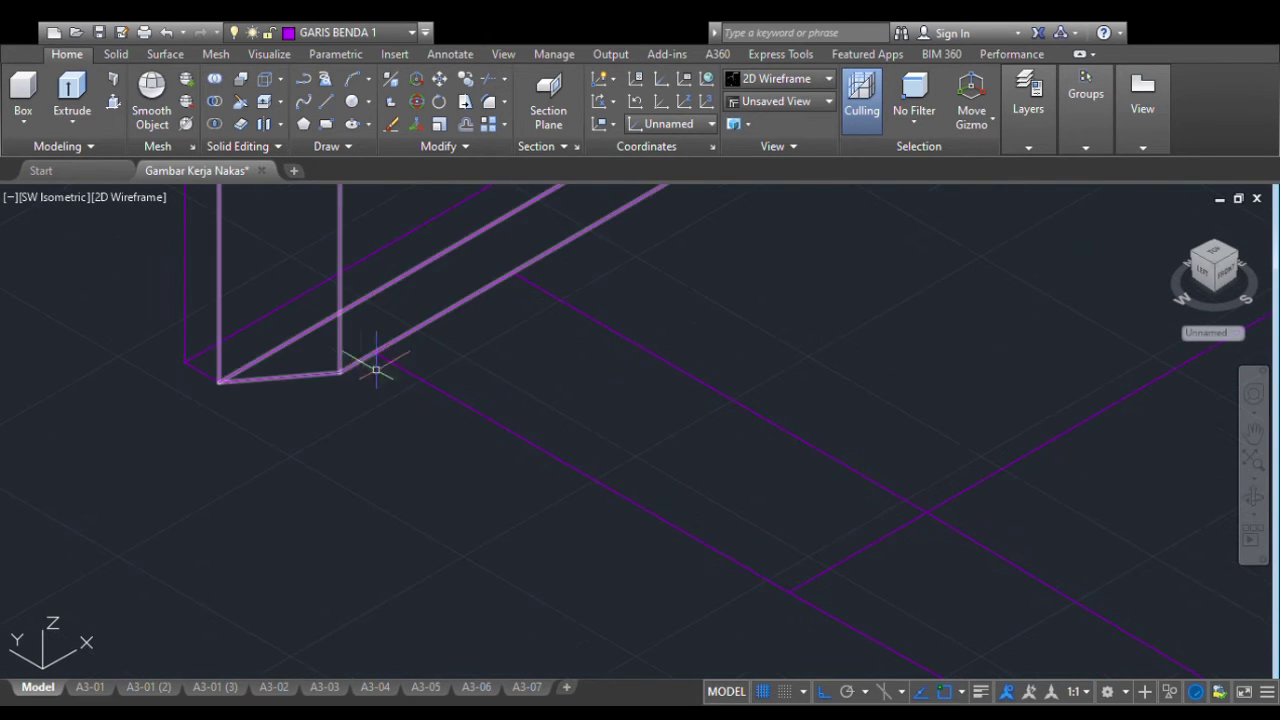
scroll(394, 486, "down", 6)
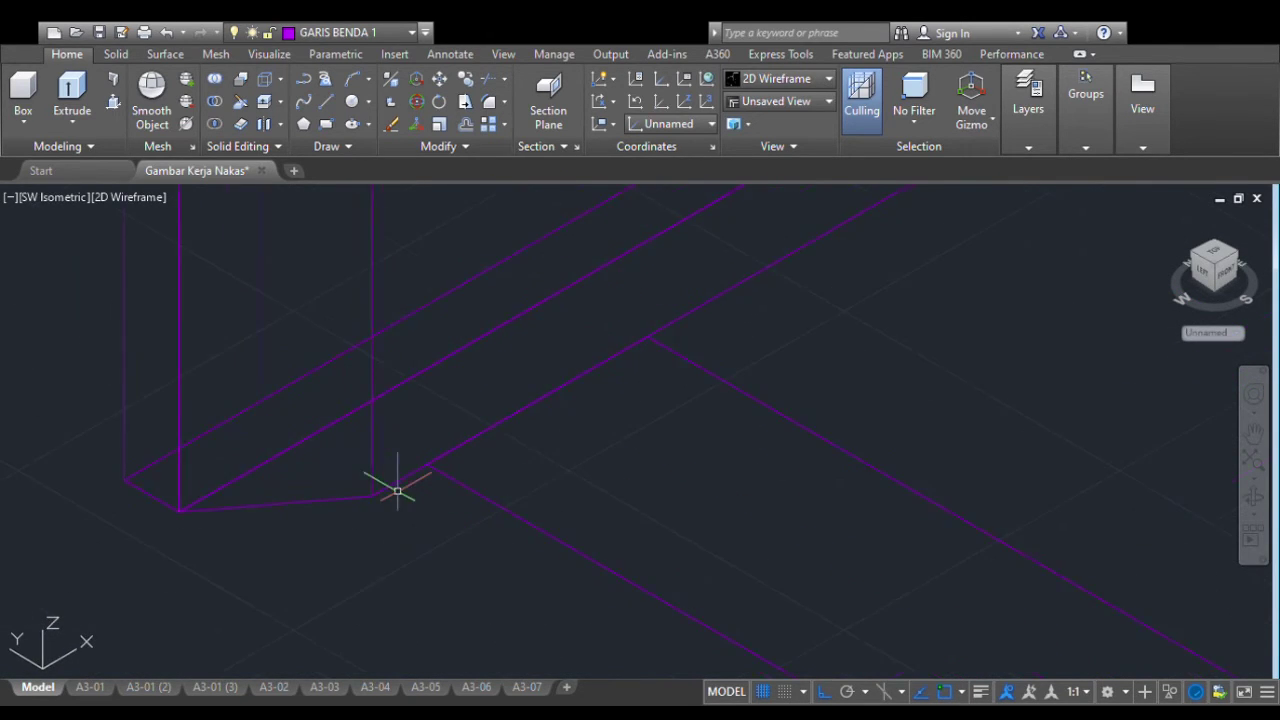
middle_click_drag(376, 496, 506, 286)
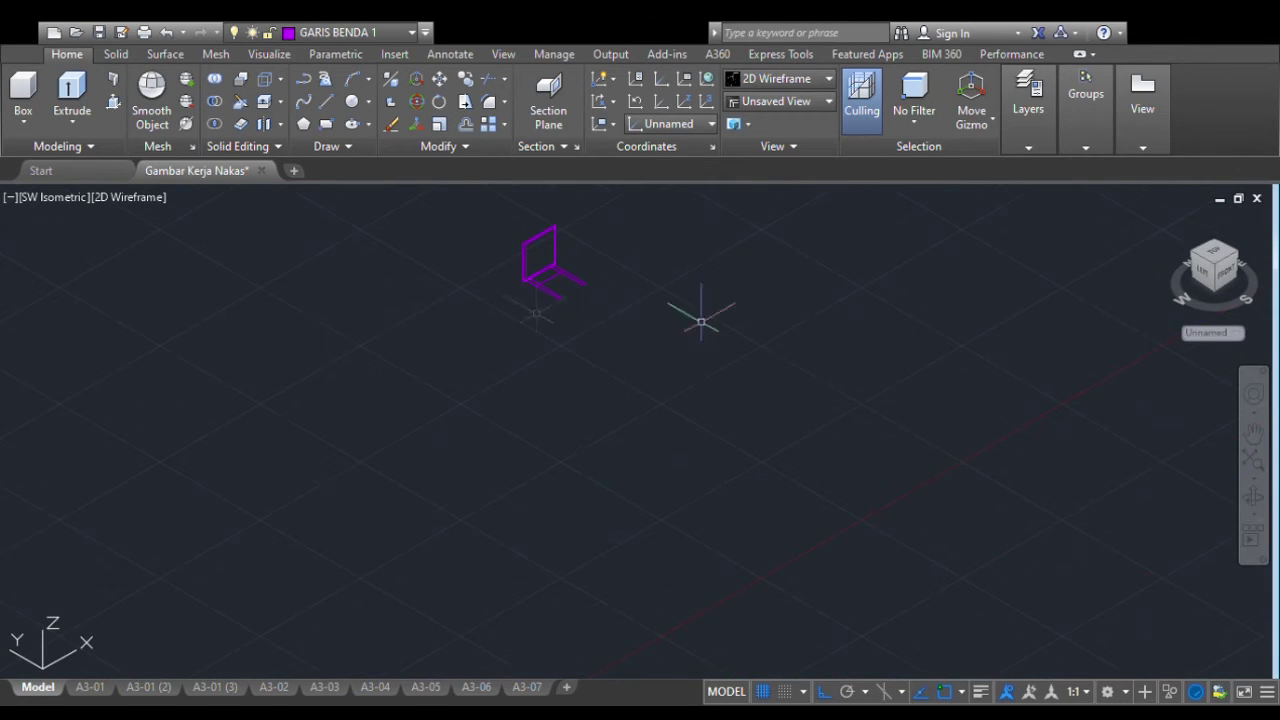
left_click(1219, 259)
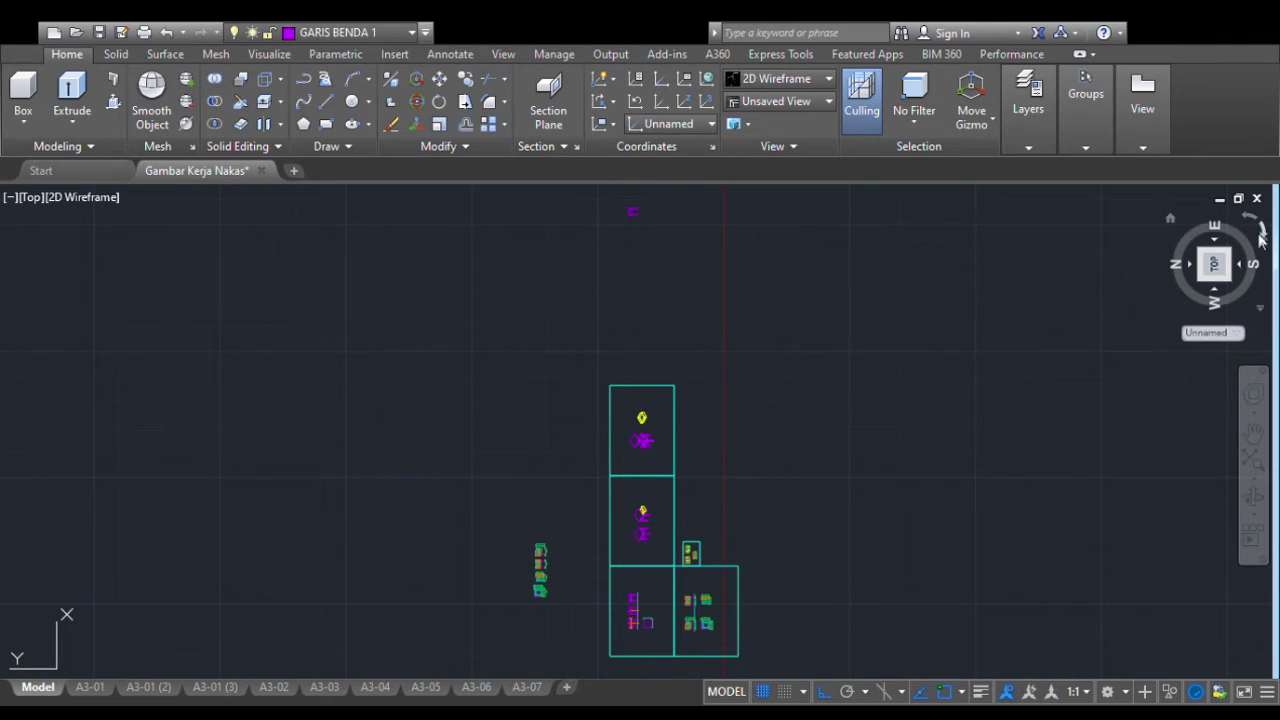
left_click(1261, 234)
scroll(447, 437, "up", 10)
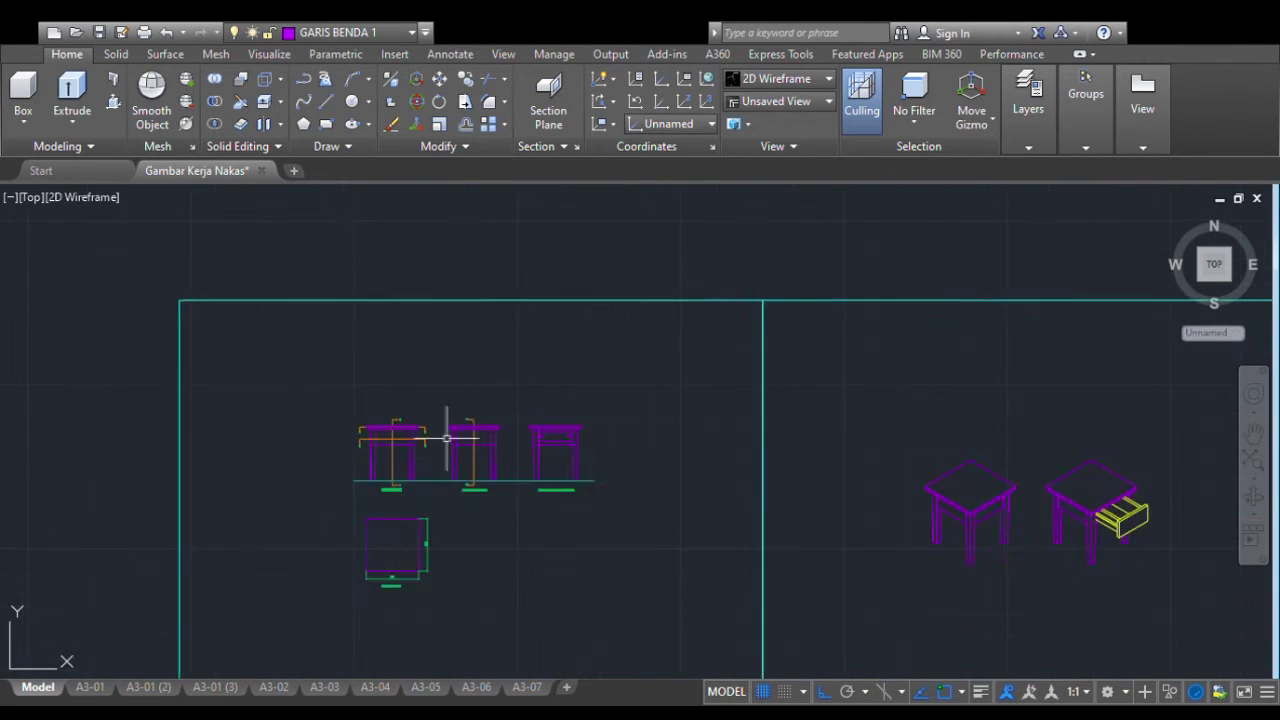
scroll(447, 437, "up", 5)
mouse_move(437, 449)
middle_mouse_down()
mouse_move(586, 357)
mouse_move(571, 377)
mouse_move(611, 323)
mouse_move(677, 346)
middle_mouse_up()
scroll(589, 364, "up", 2)
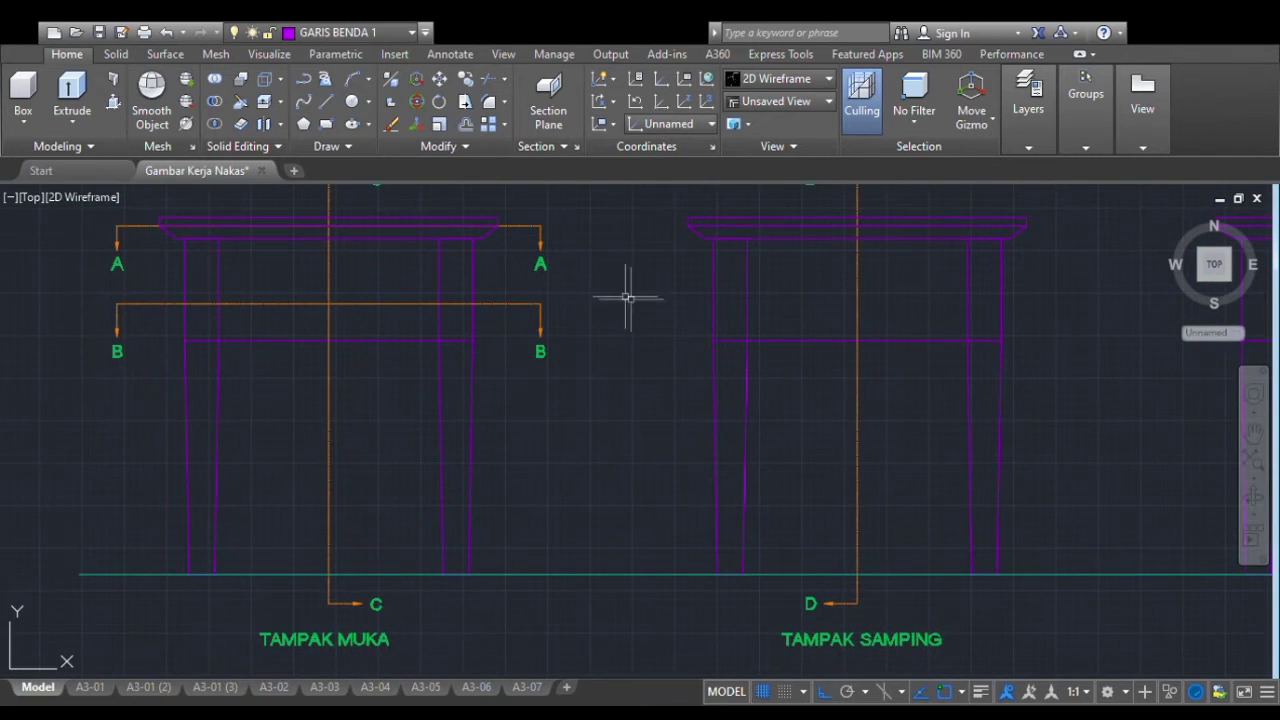
middle_click_drag(627, 297, 637, 306)
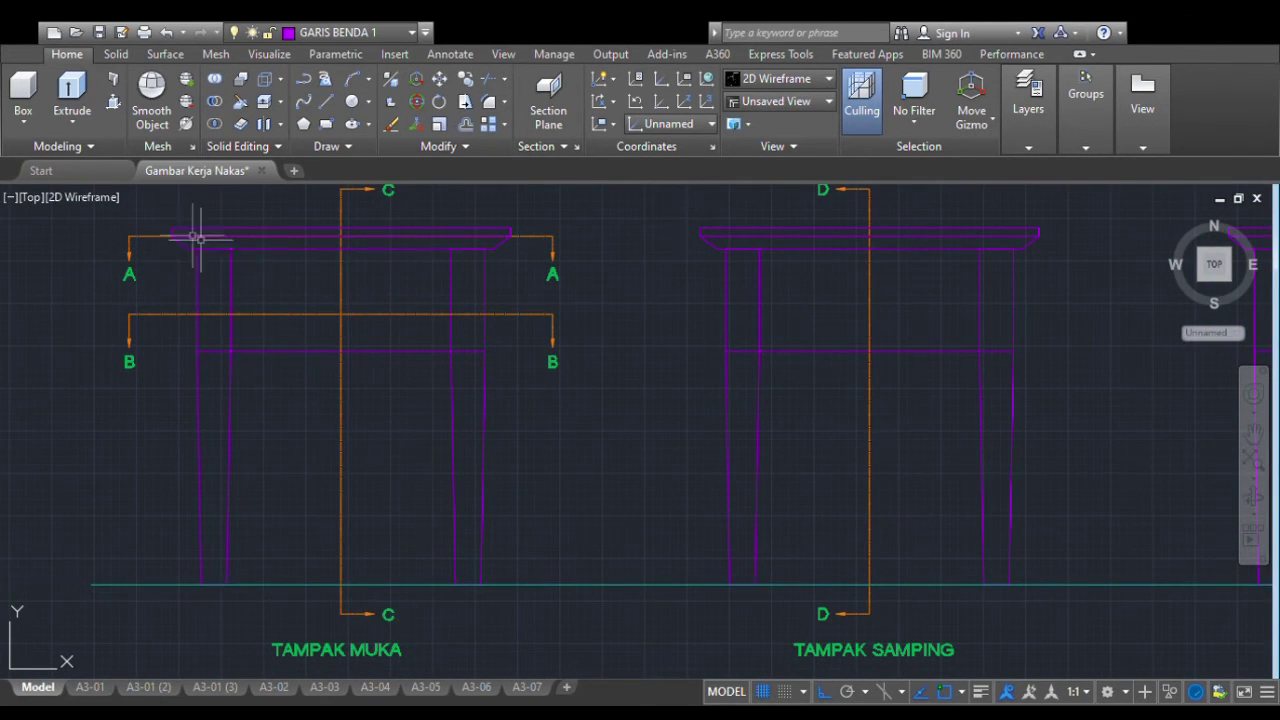
scroll(200, 238, "up", 5)
scroll(230, 285, "down", 2)
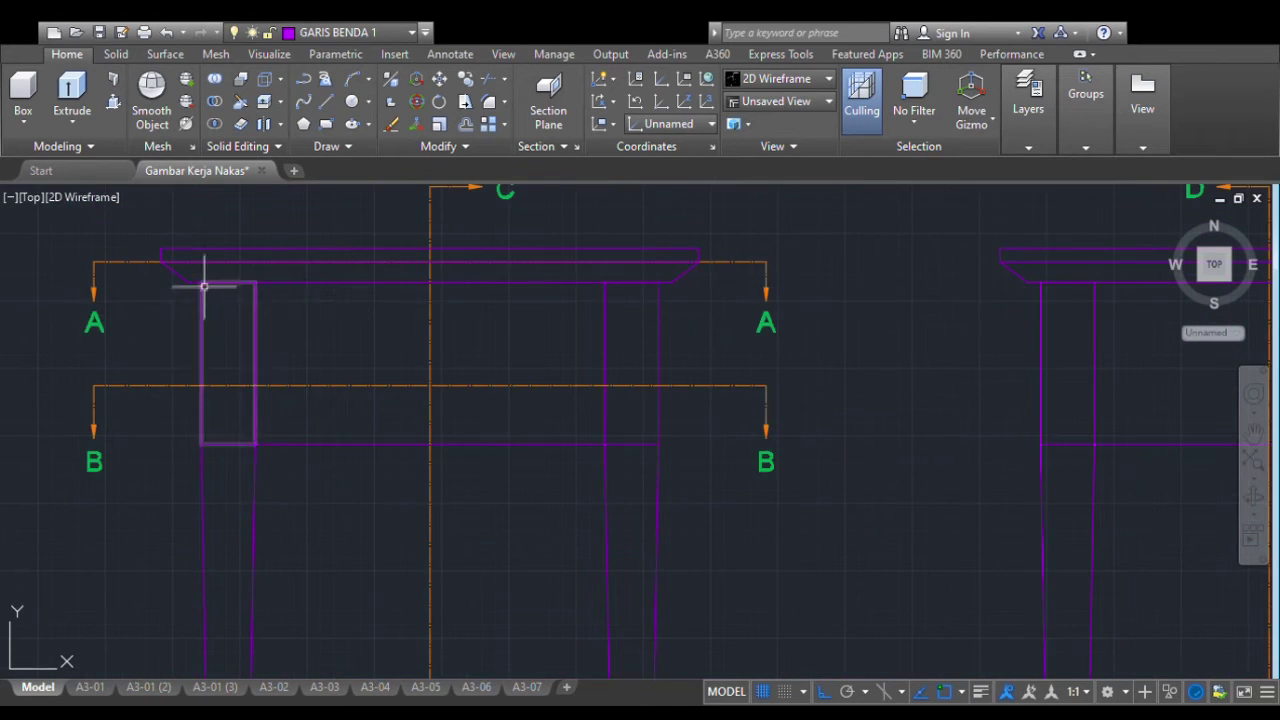
scroll(700, 300, "up", 2)
scroll(610, 330, "down", 6)
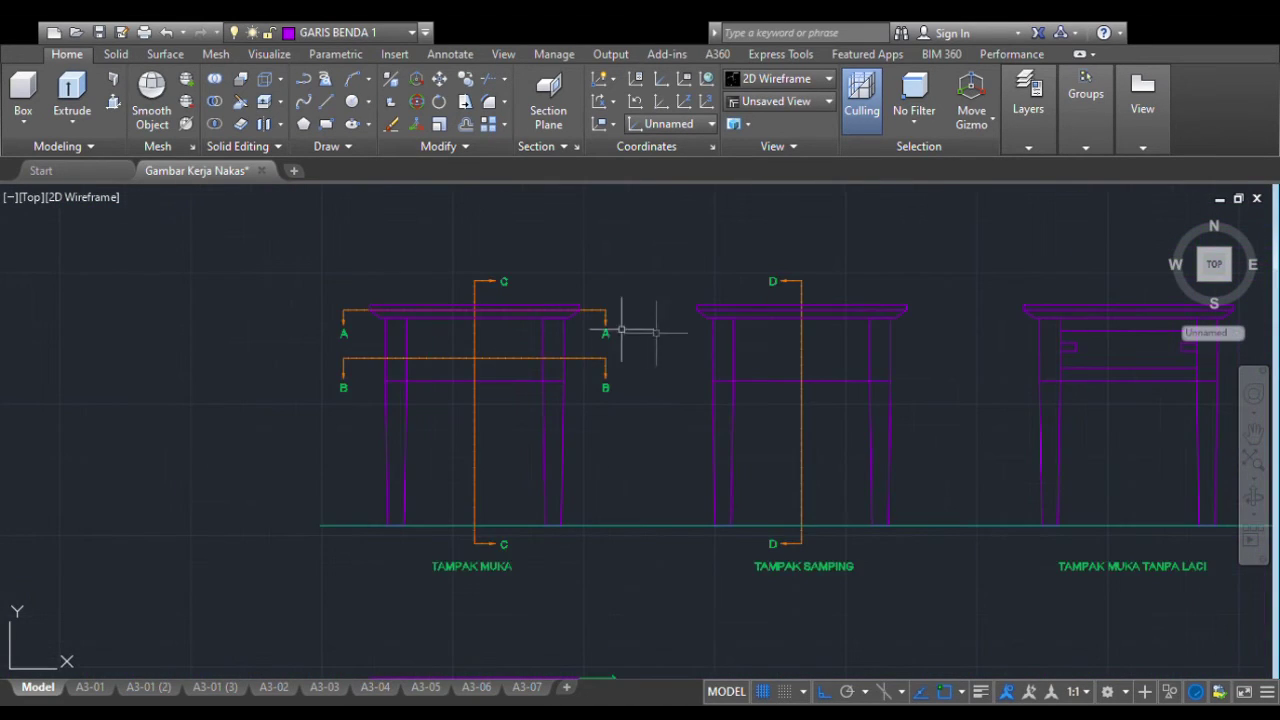
Measure the horizontal offset between the tabletop chamfer's lower corner and the leg's outer edge in the TAMPAK SAMPING view
scroll(885, 328, "up", 6)
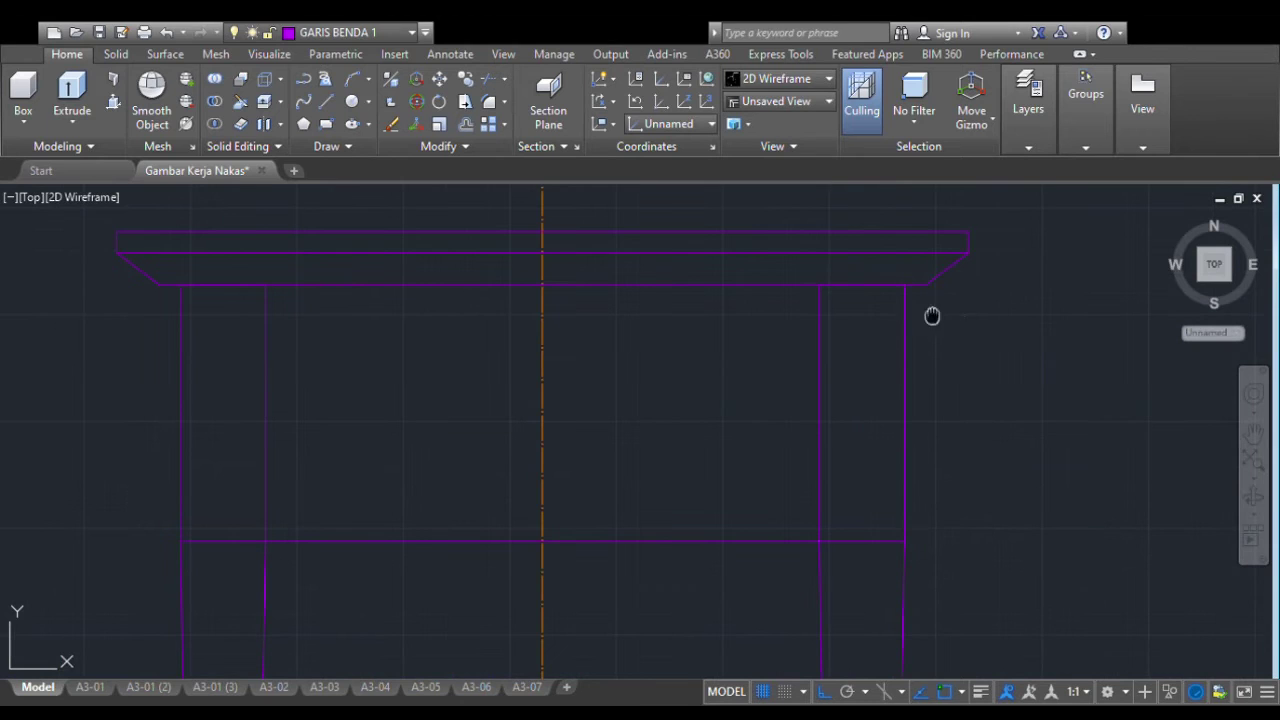
middle_click_drag(931, 316, 851, 337)
scroll(881, 337, "up", 2)
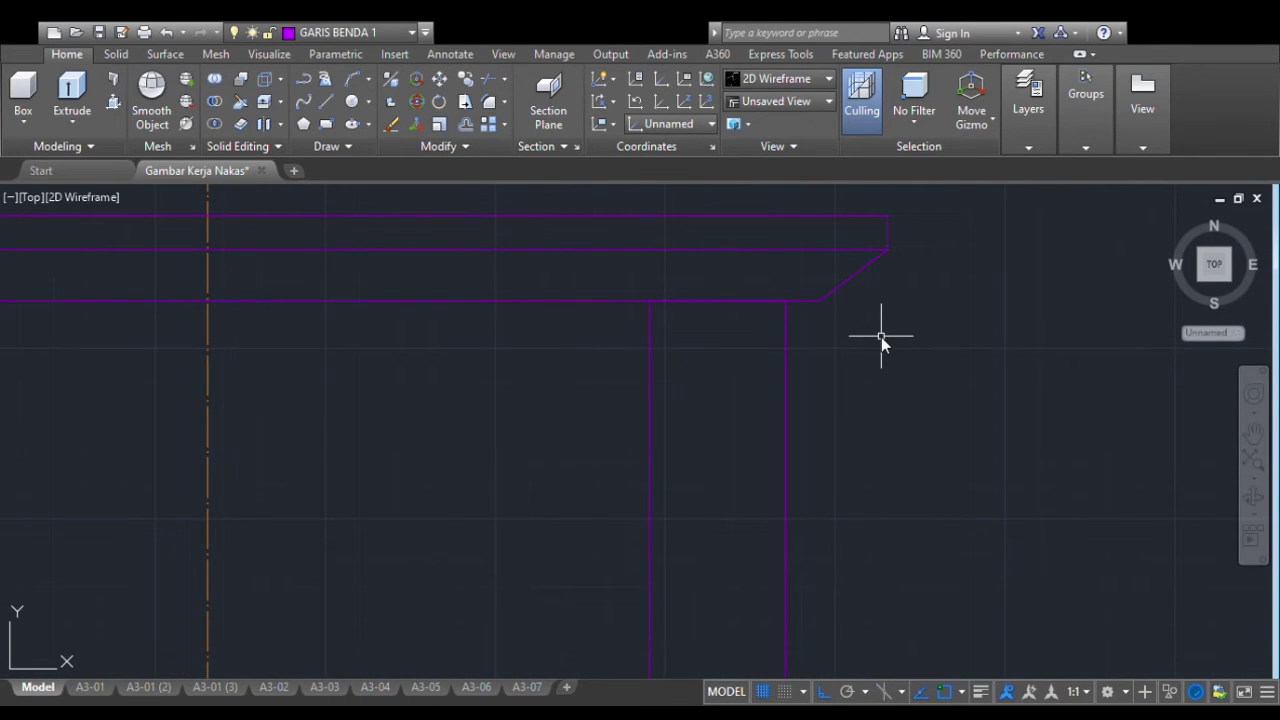
scroll(818, 310, "up", 2)
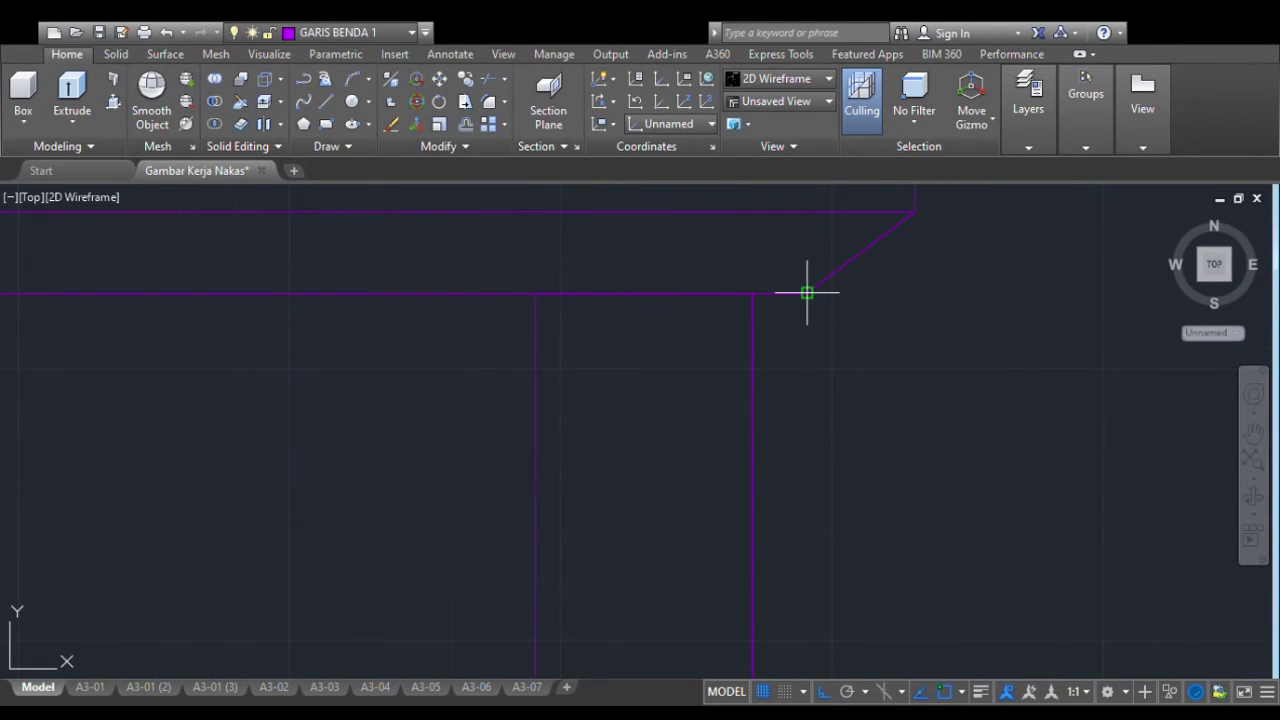
scroll(752, 293, "down", 8)
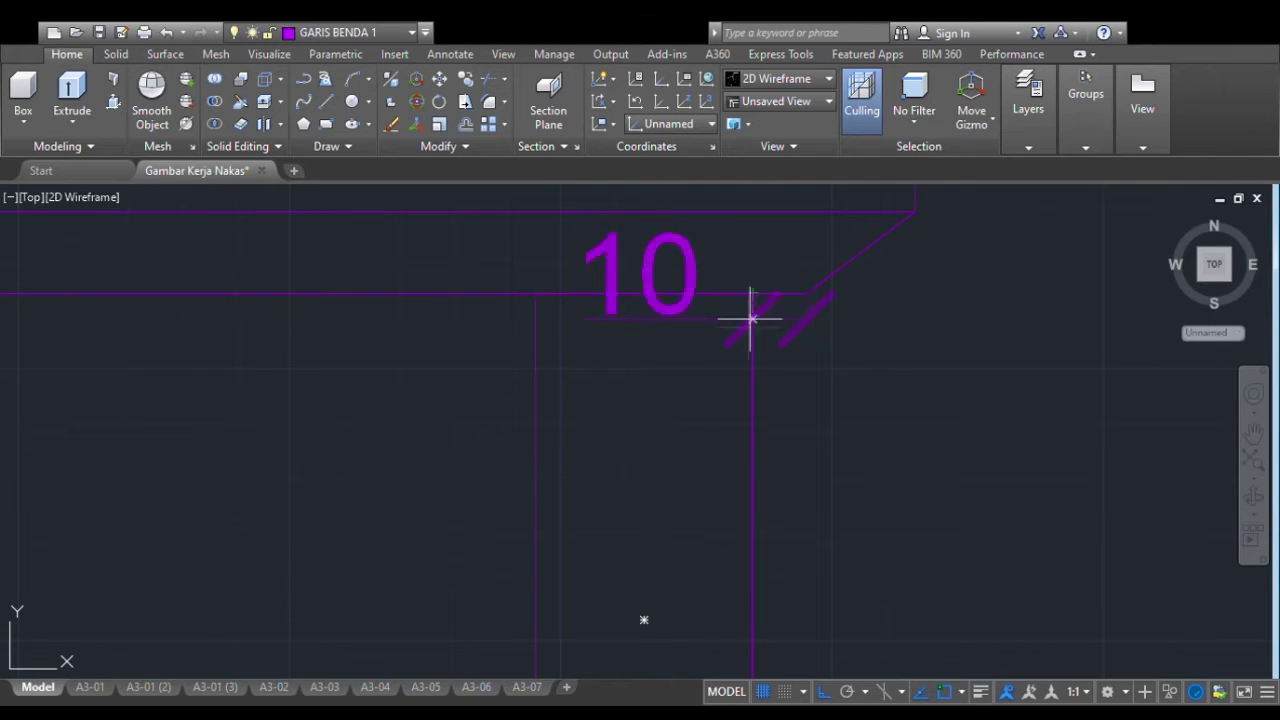
scroll(638, 375, "down", 15)
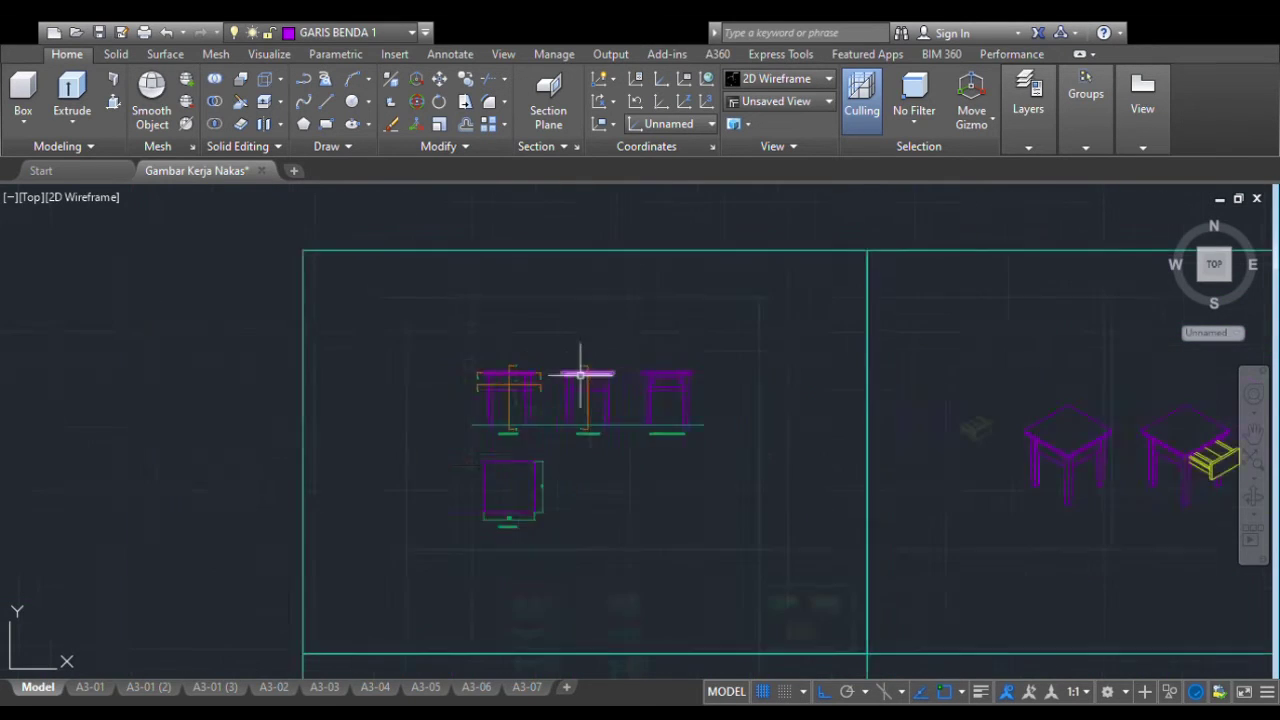
Move the left leg's upper rectangle and tapered lower outline 10 up along Z in the copied side view
scroll(546, 383, "down", 4)
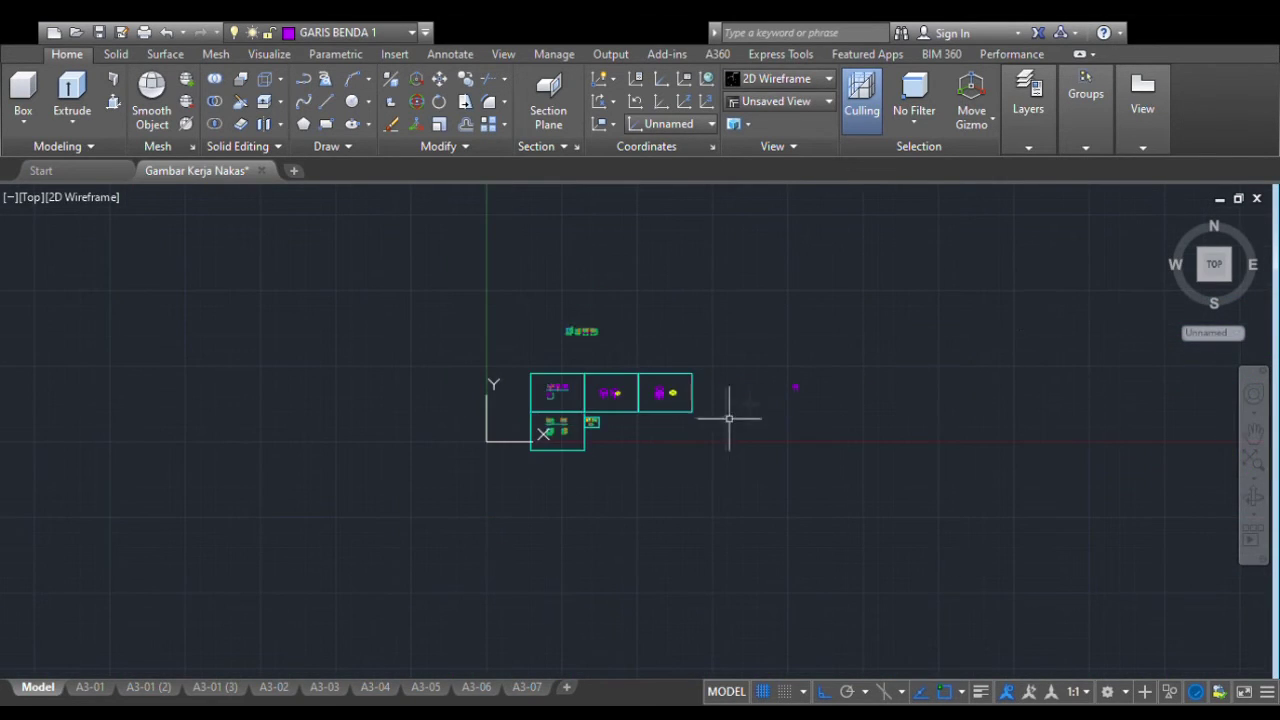
scroll(809, 389, "up", 9)
scroll(871, 337, "up", 10)
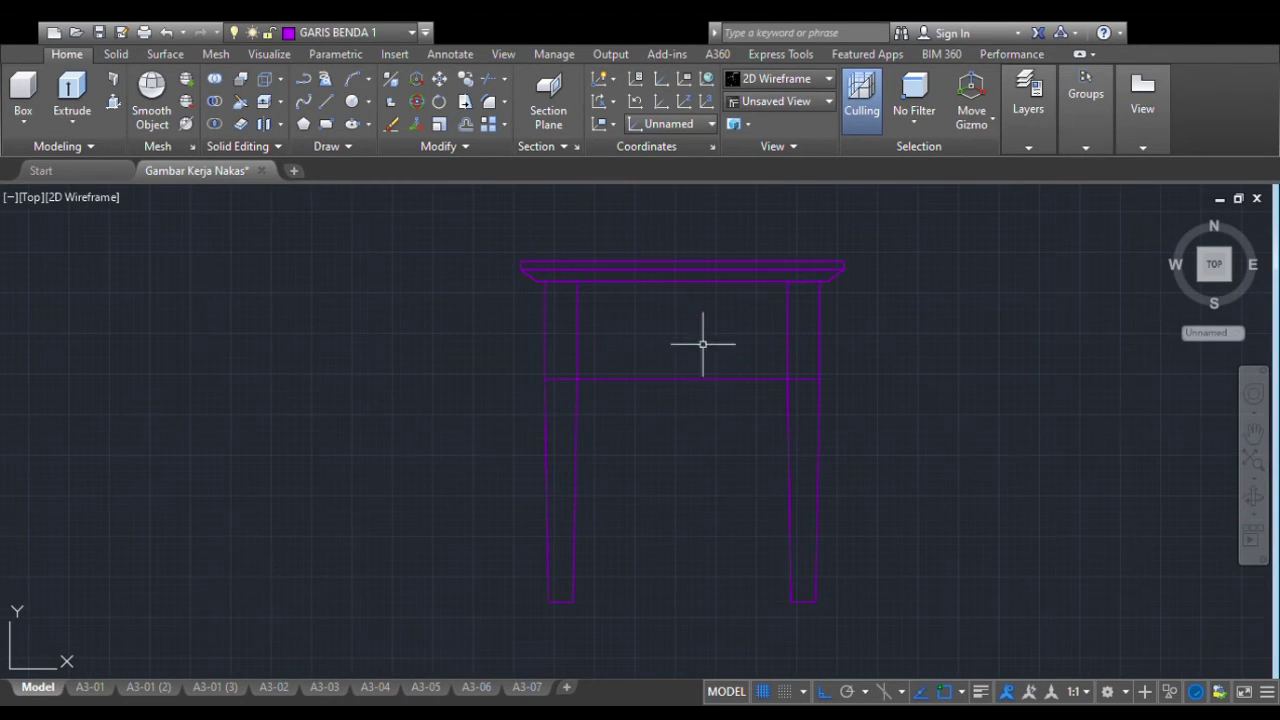
left_click(1207, 288)
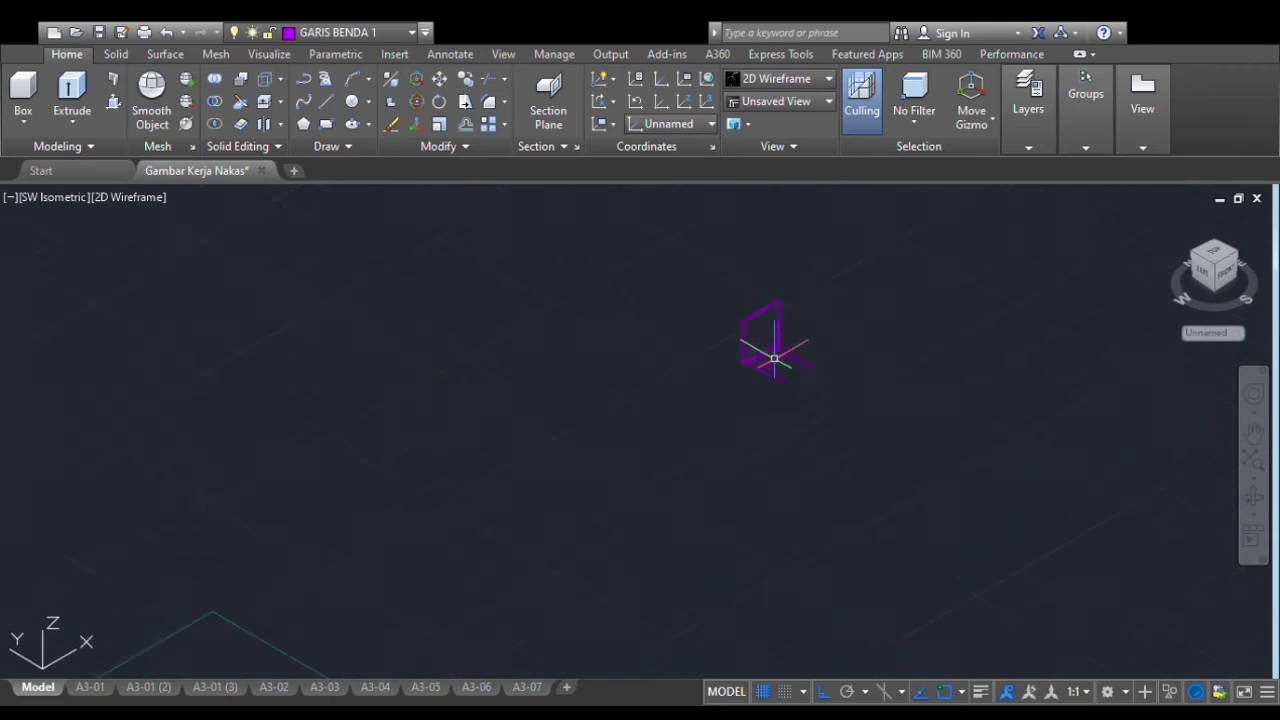
scroll(774, 358, "up", 8)
scroll(722, 421, "up", 2)
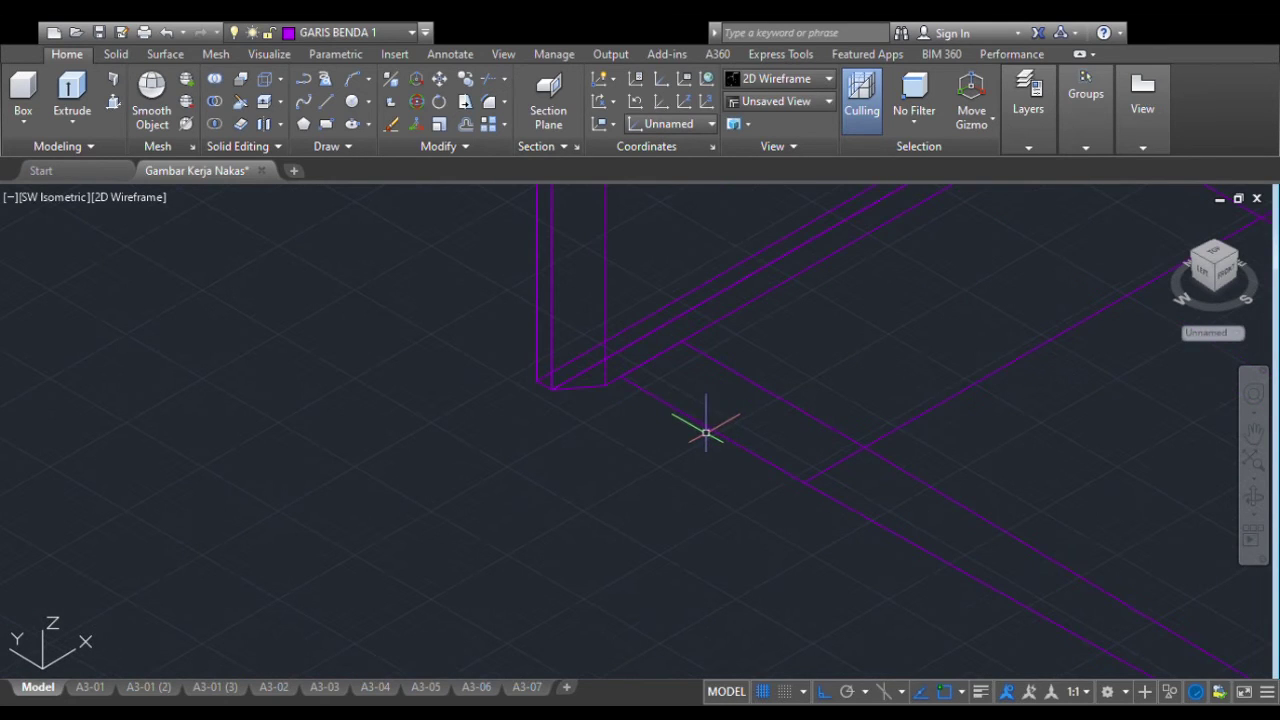
left_click(657, 402)
scroll(640, 397, "down", 2)
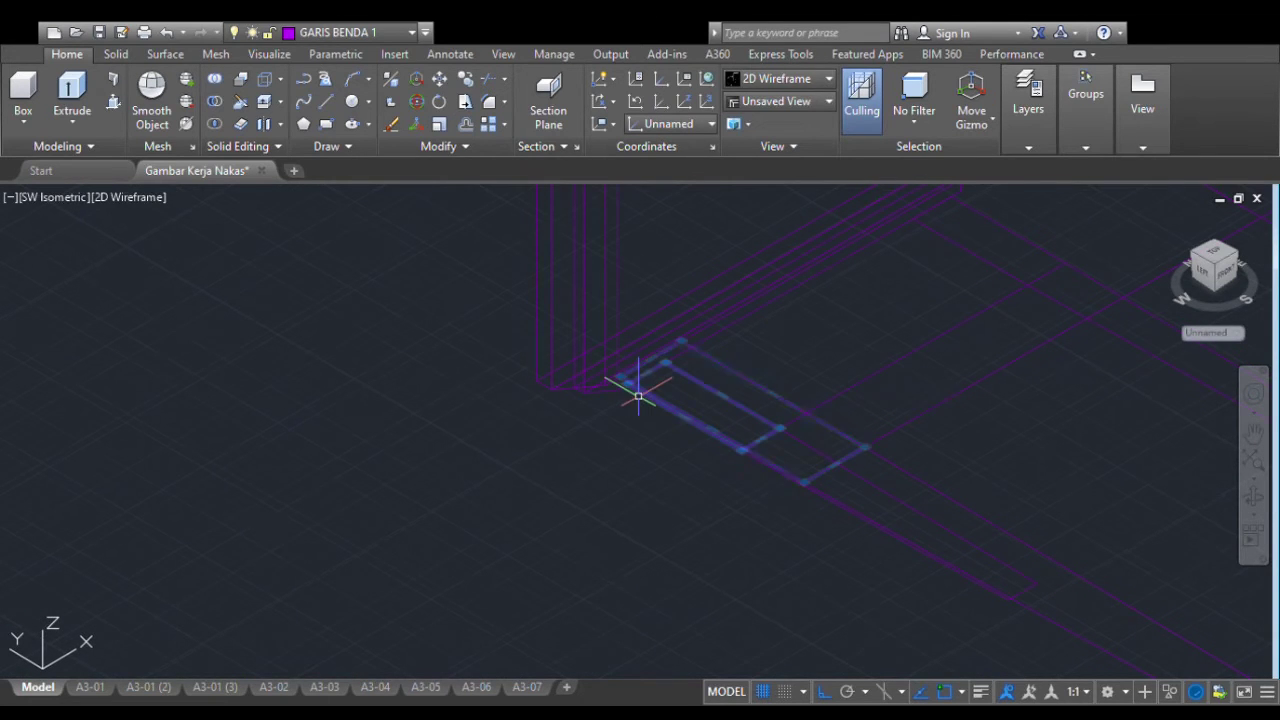
left_click(1092, 625)
left_click(874, 549)
scroll(654, 449, "up", 2)
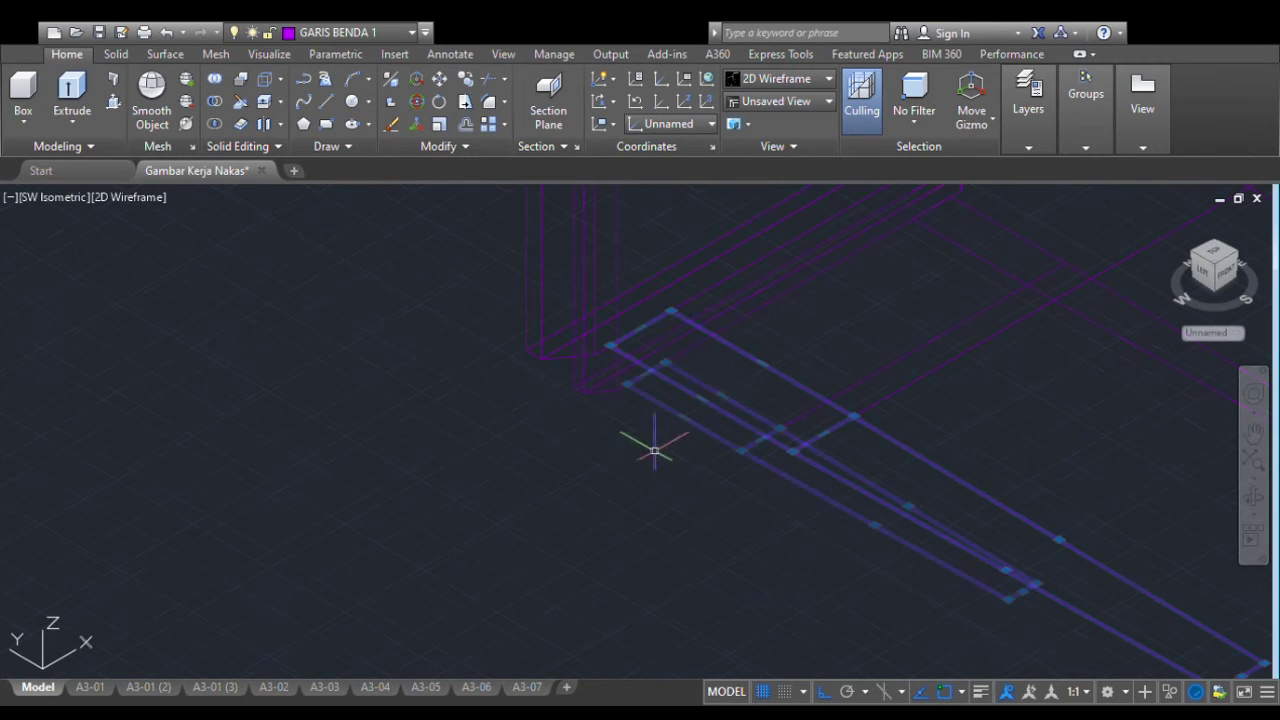
scroll(654, 350, "up", 4)
middle_click_drag(650, 351, 694, 466)
key("Escape")
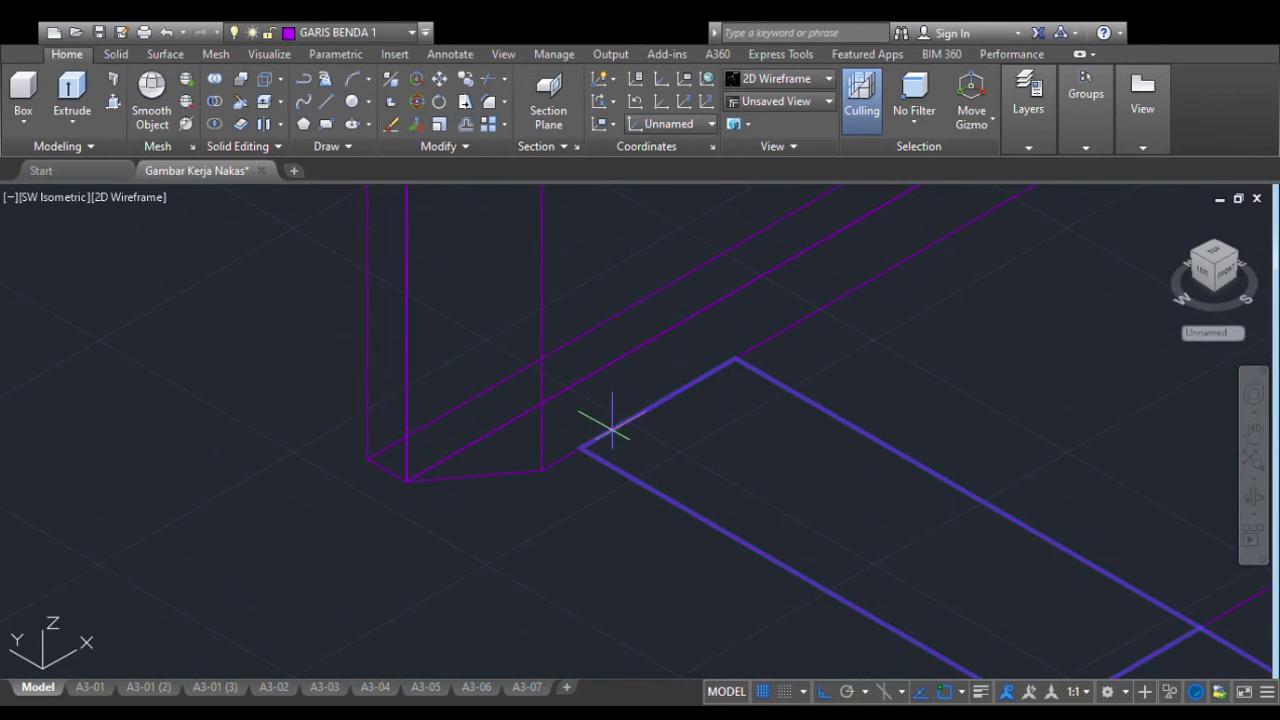
scroll(600, 415, "down", 2)
left_click(585, 430)
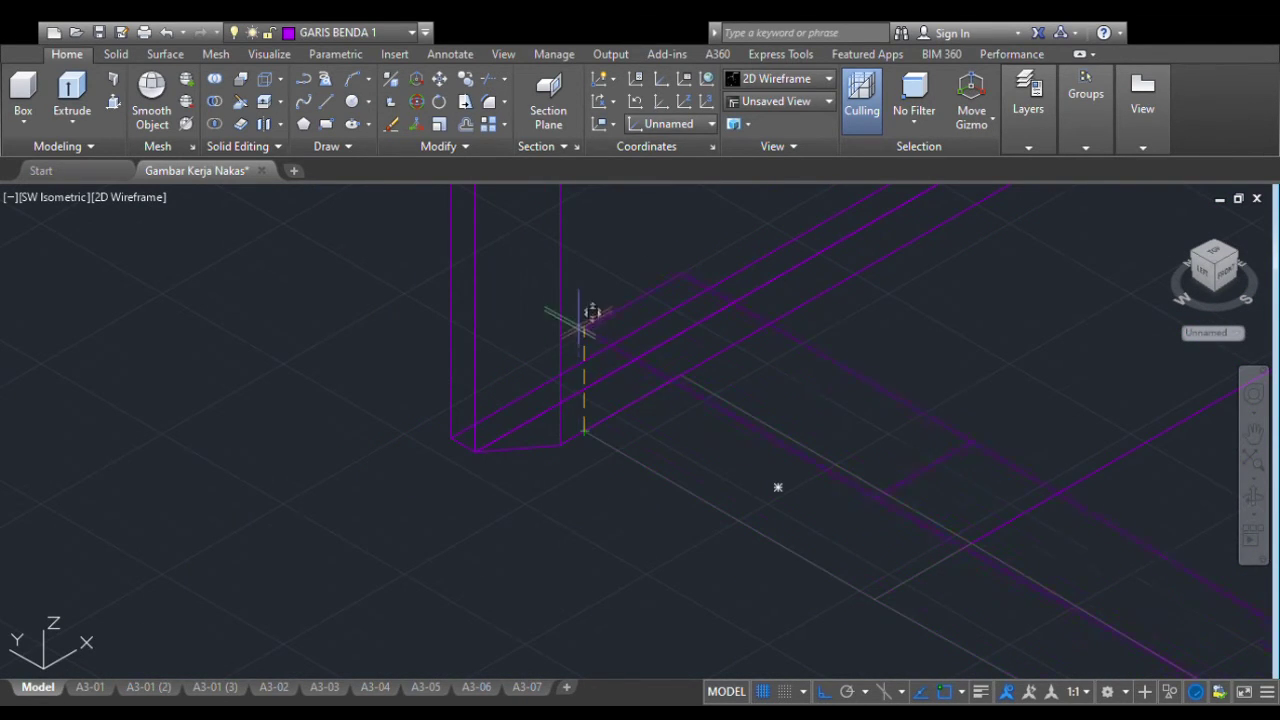
key("Escape")
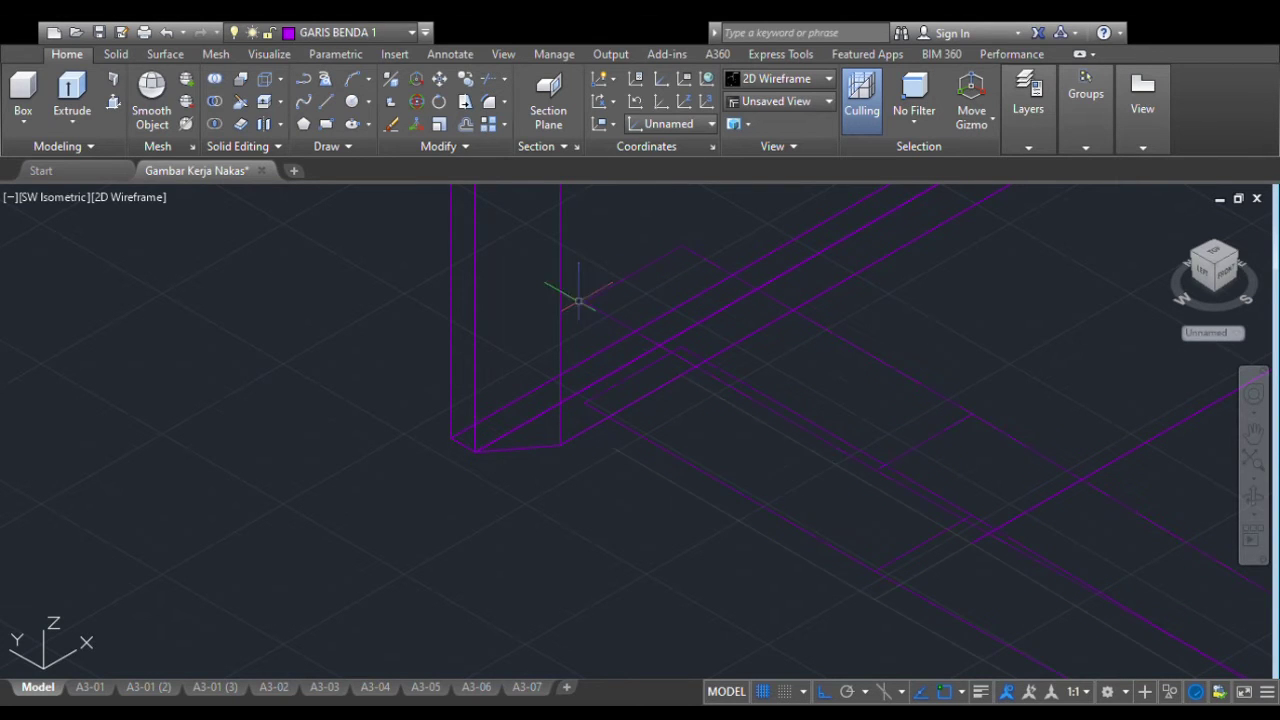
Measure the width of the raised left leg's upper rectangle with a temporary dimension
scroll(579, 301, "down", 2)
scroll(843, 420, "down", 2)
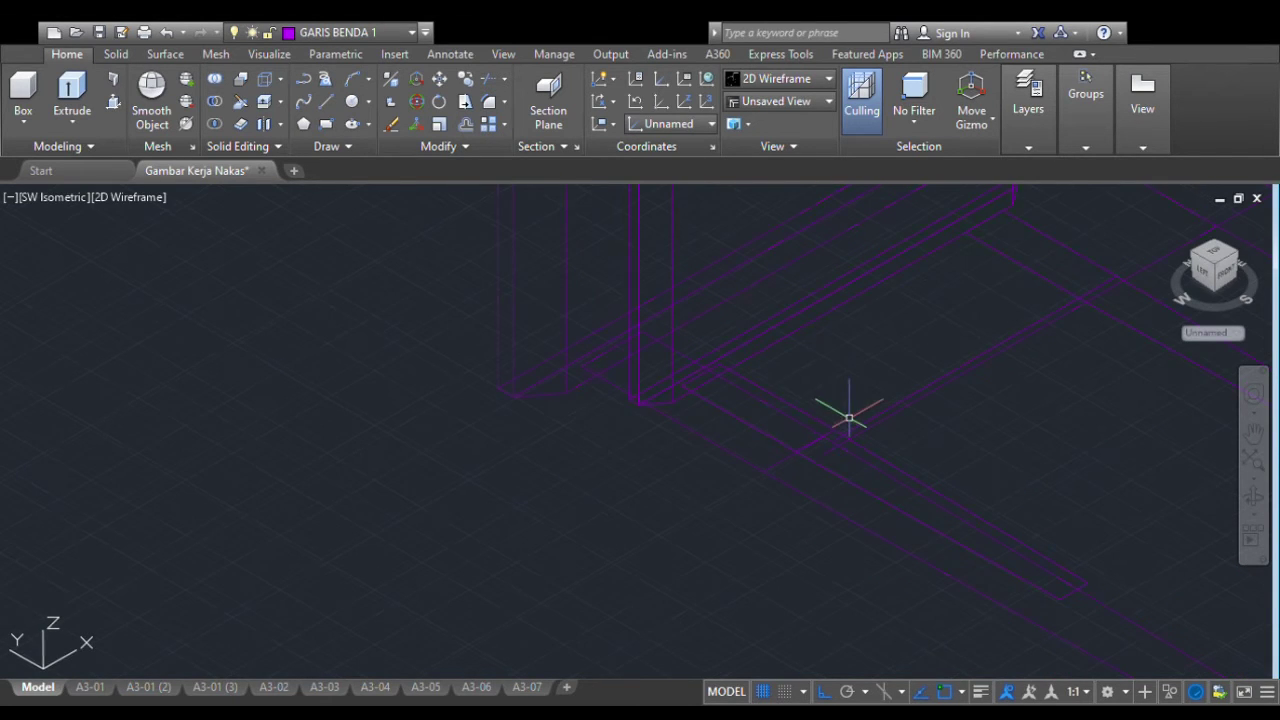
middle_click_drag(838, 418, 727, 444)
scroll(643, 450, "up", 2)
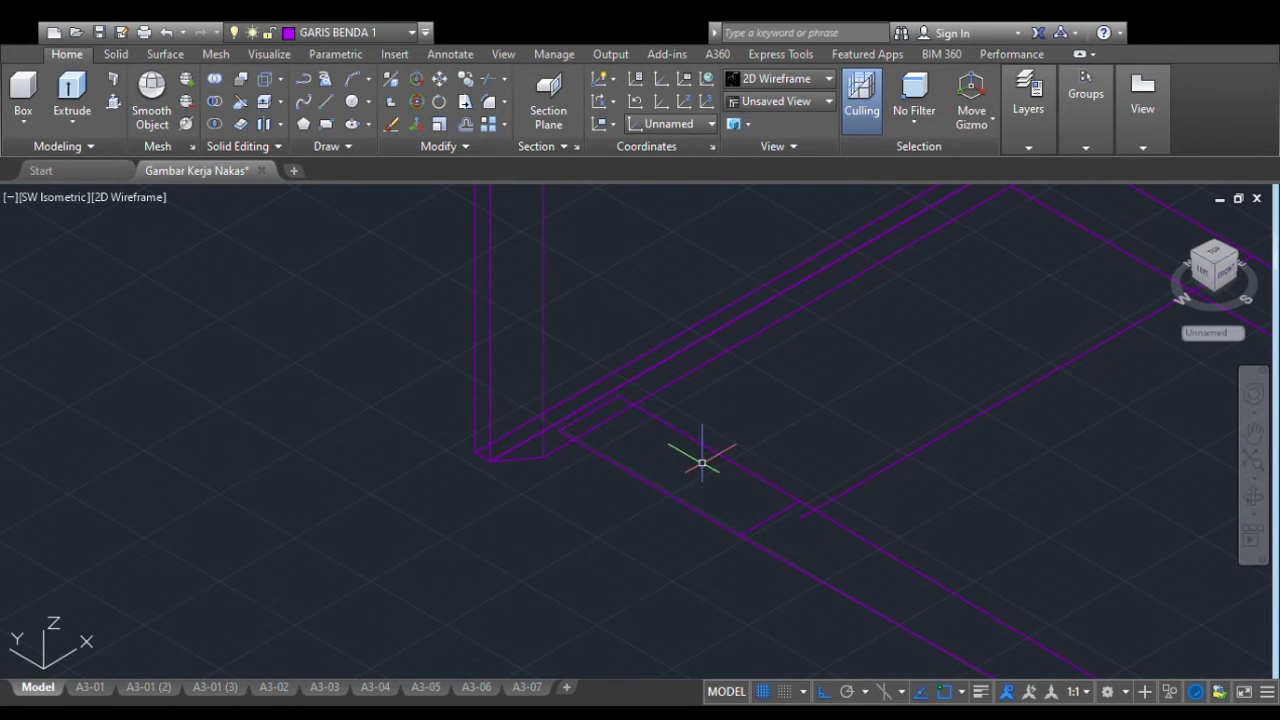
scroll(727, 518, "up", 4)
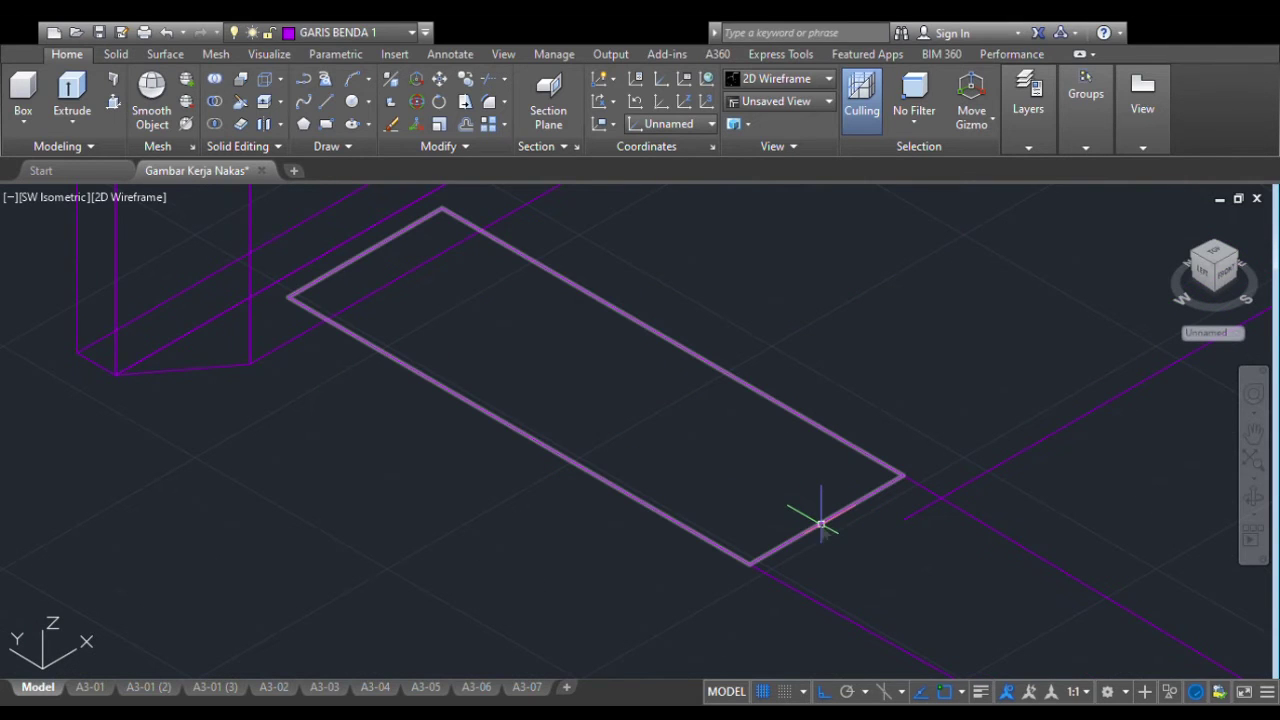
left_click(750, 564)
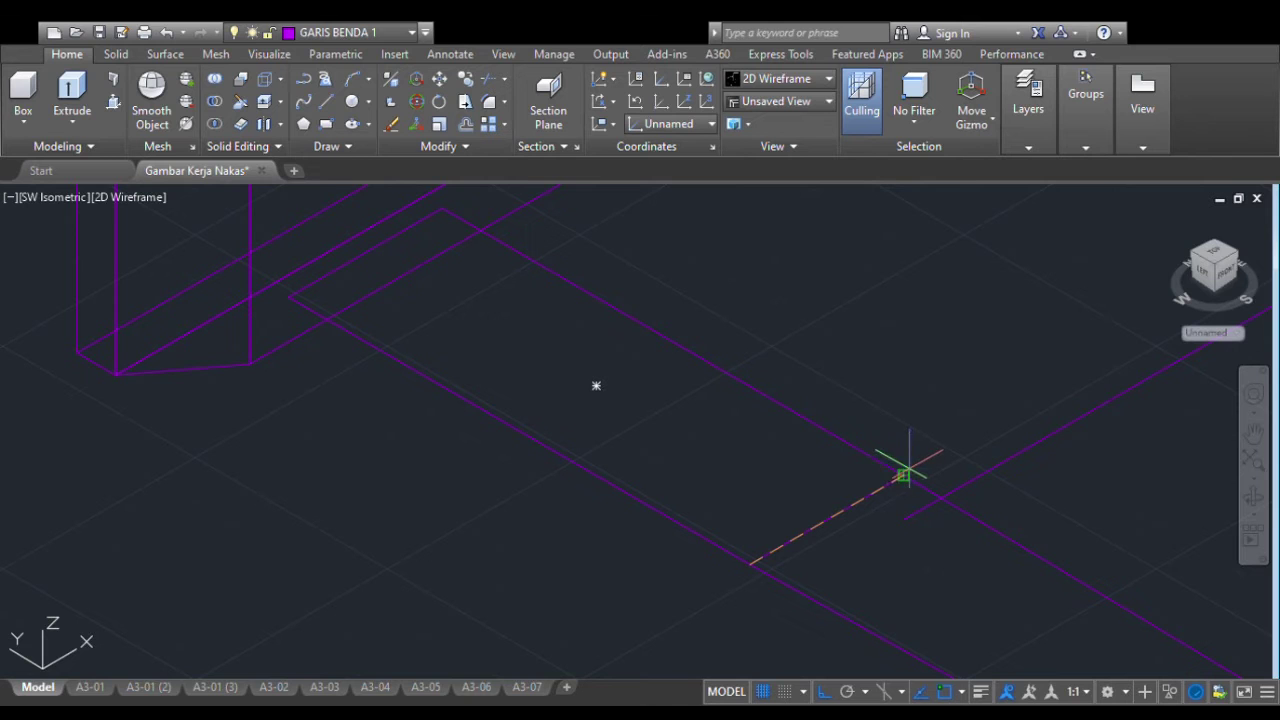
scroll(905, 478, "up", 3)
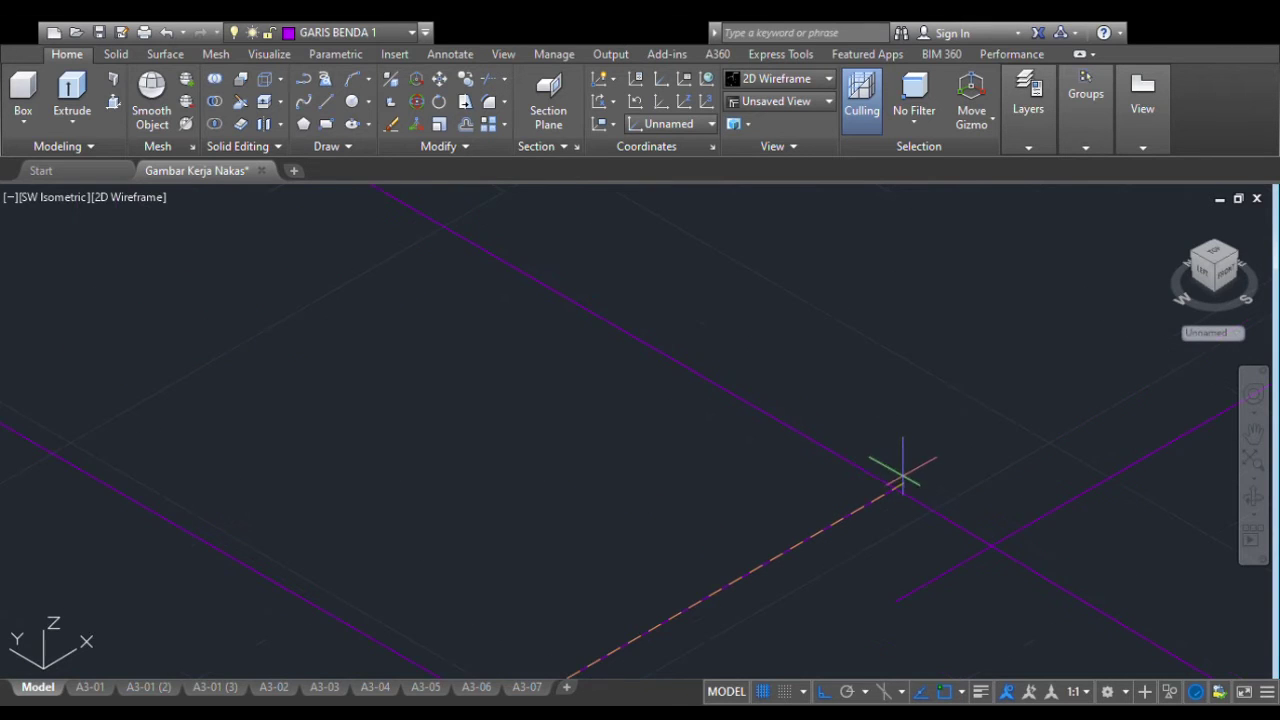
scroll(894, 486, "down", 5)
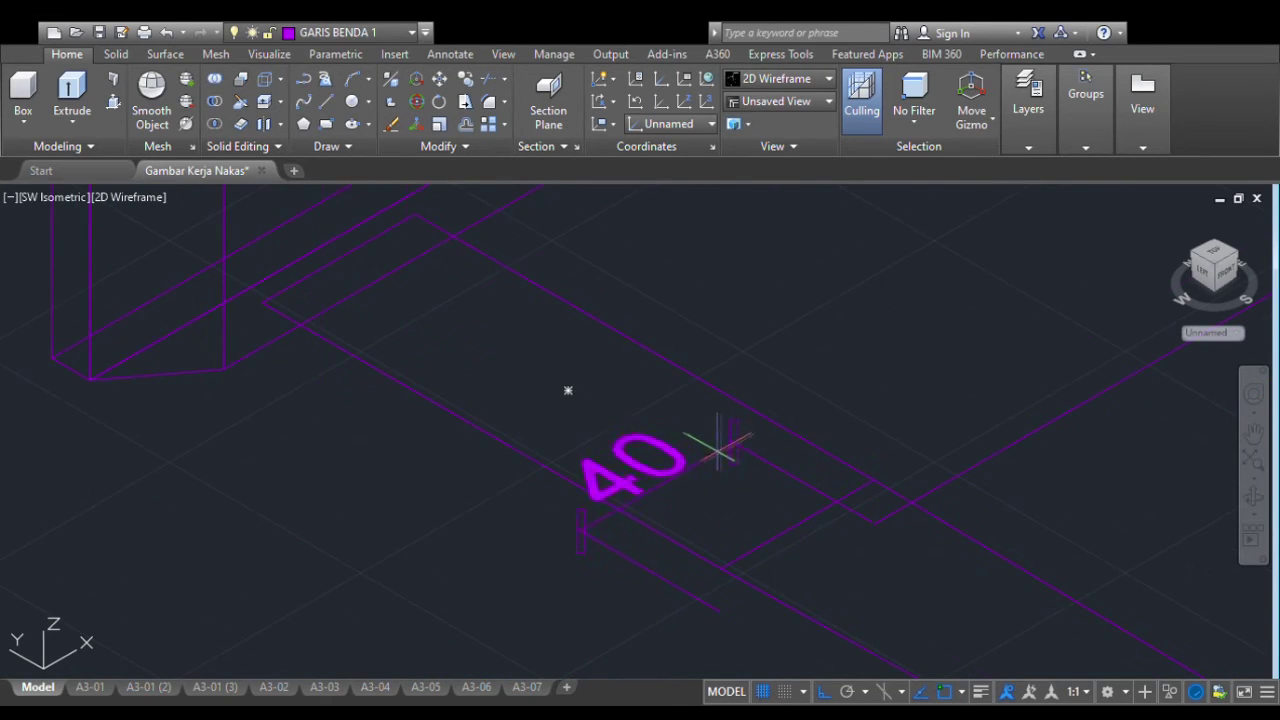
key("Escape")
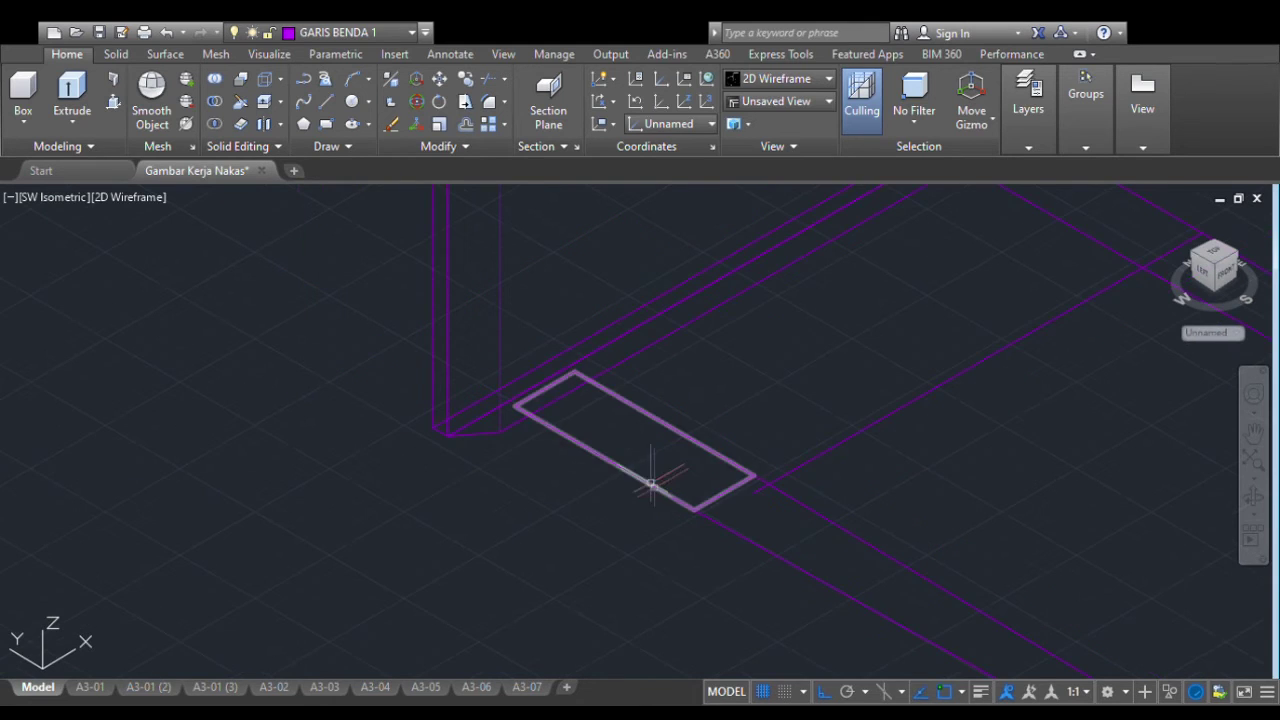
Extrude the raised left leg's upper rectangle 40 upward, matching its width
scroll(652, 480, "down", 3)
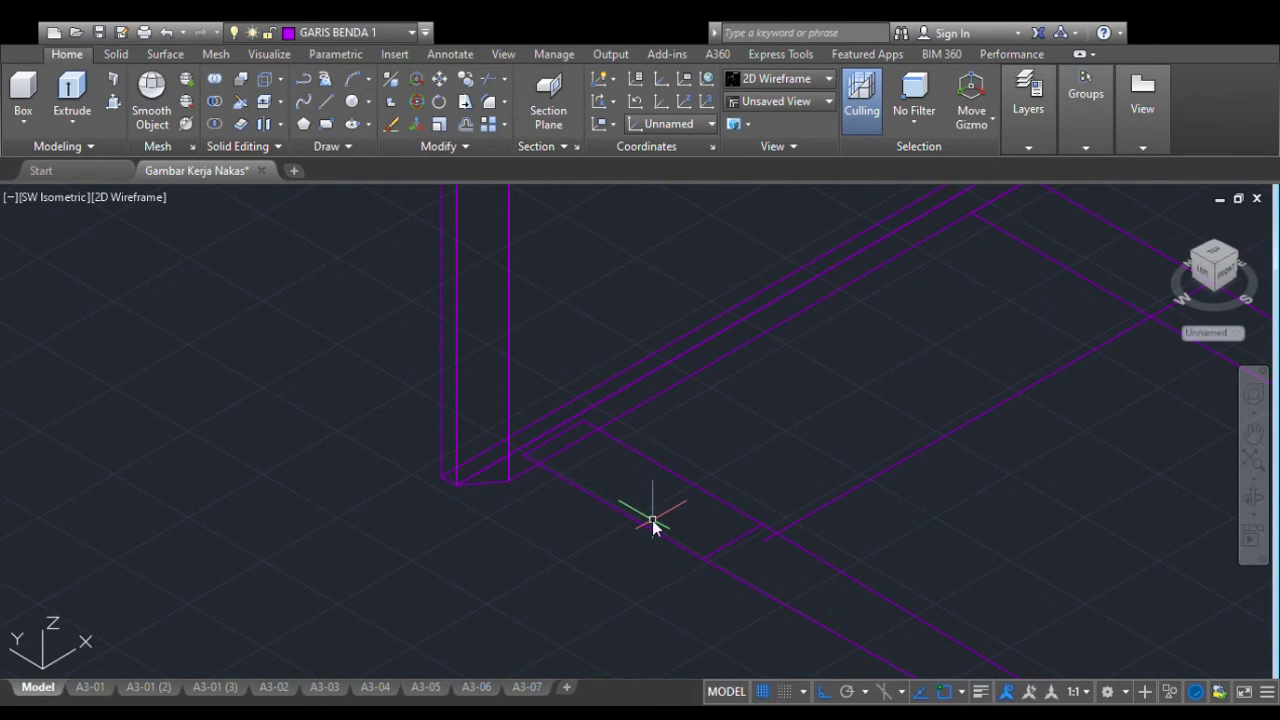
type("ext")
key("Return")
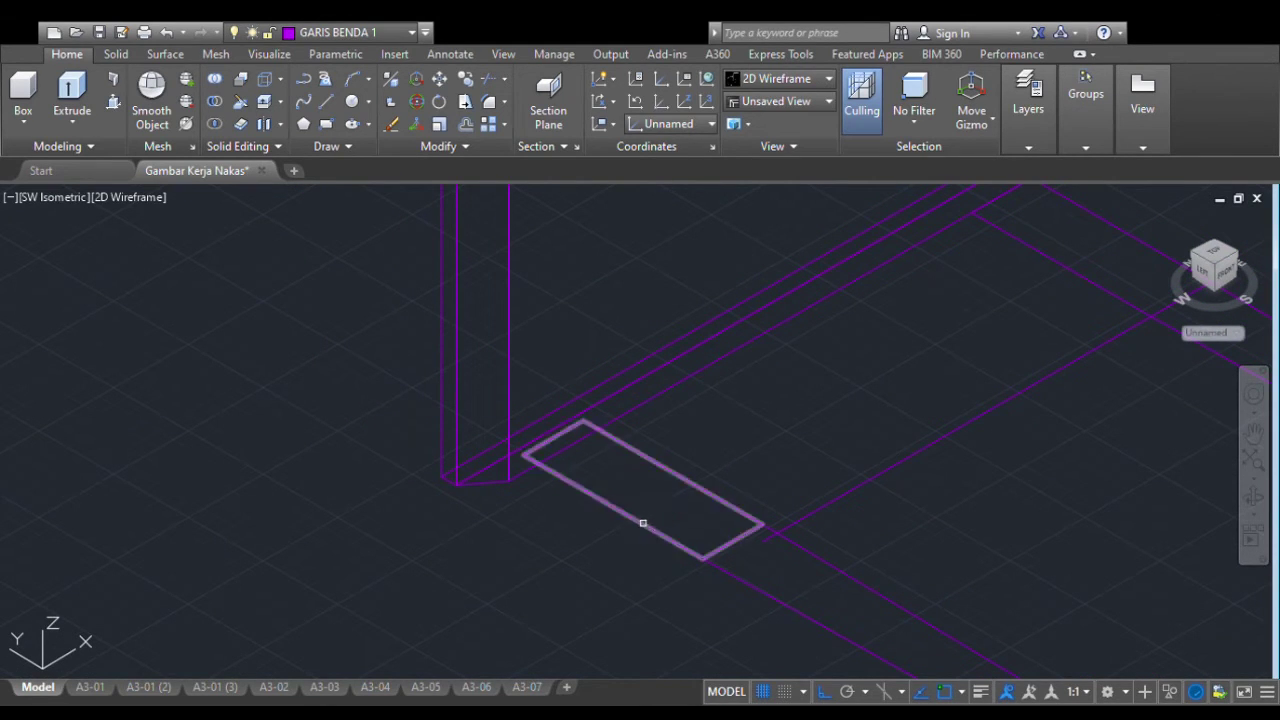
left_click(641, 523)
key("Return")
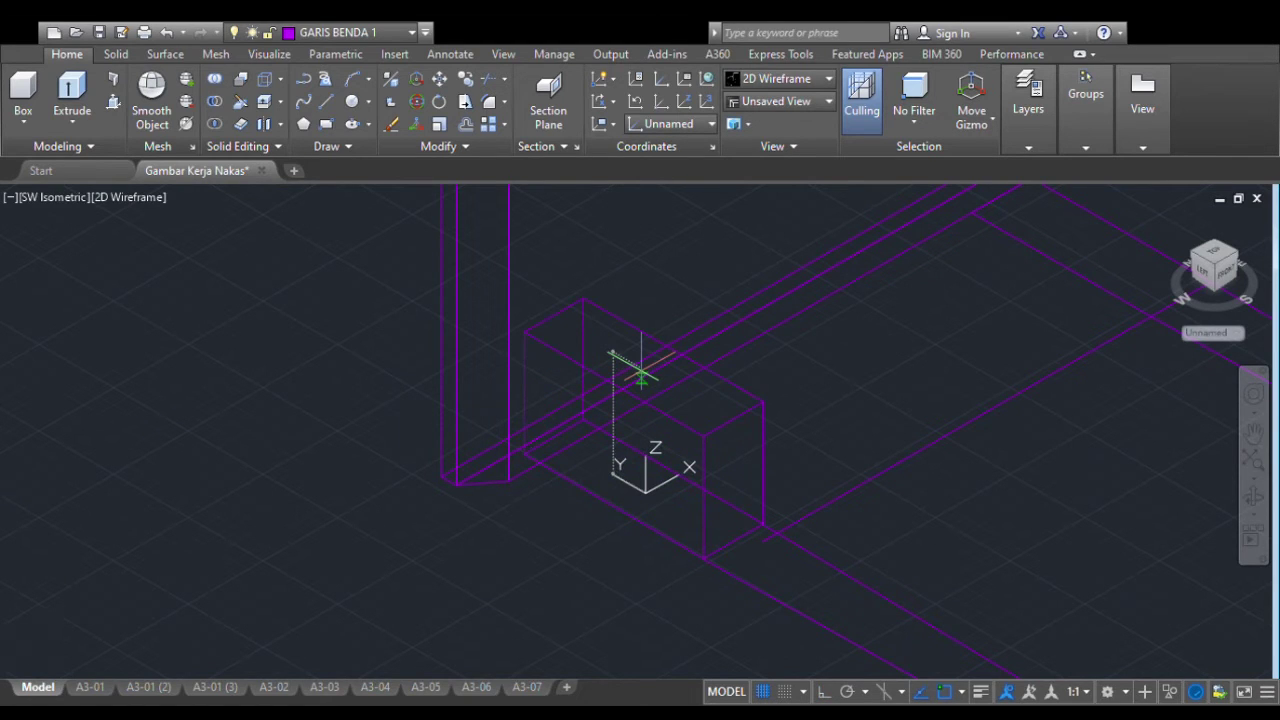
left_click(641, 371)
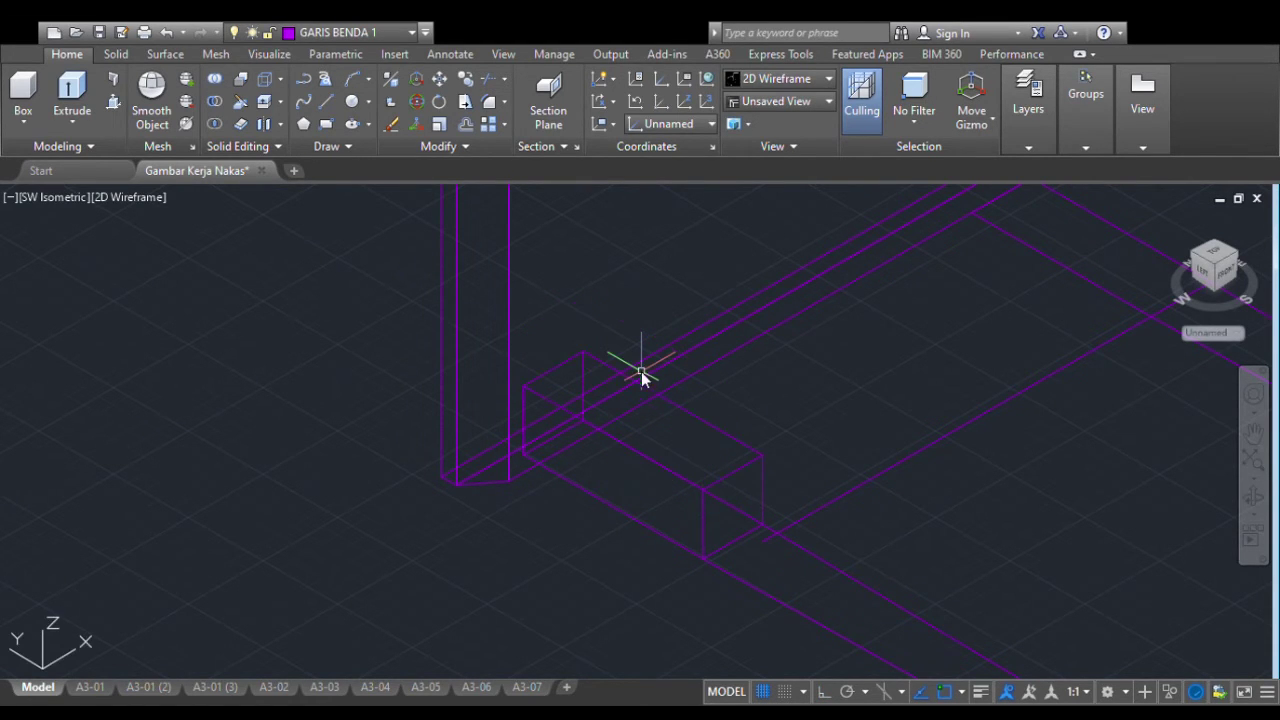
Measure the width of the left leg's tapered bottom end with a temporary dimension
scroll(641, 371, "down", 3)
scroll(721, 472, "up", 5)
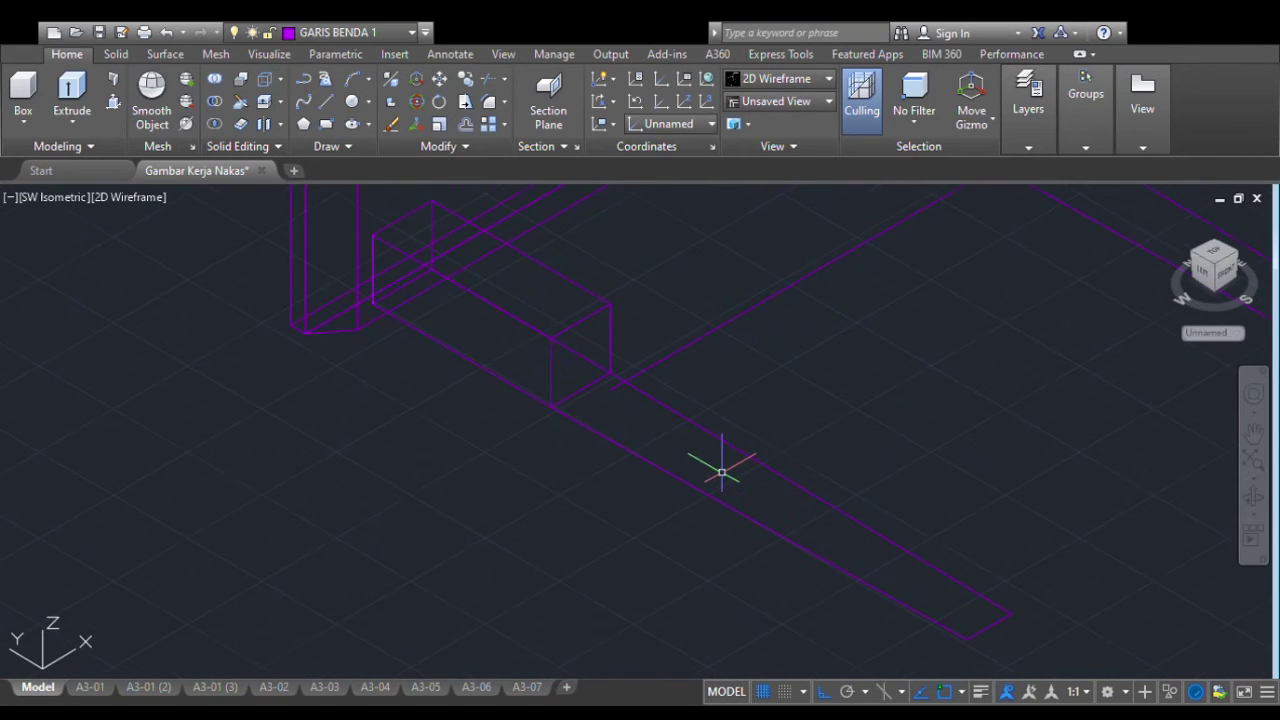
scroll(665, 432, "down", 2)
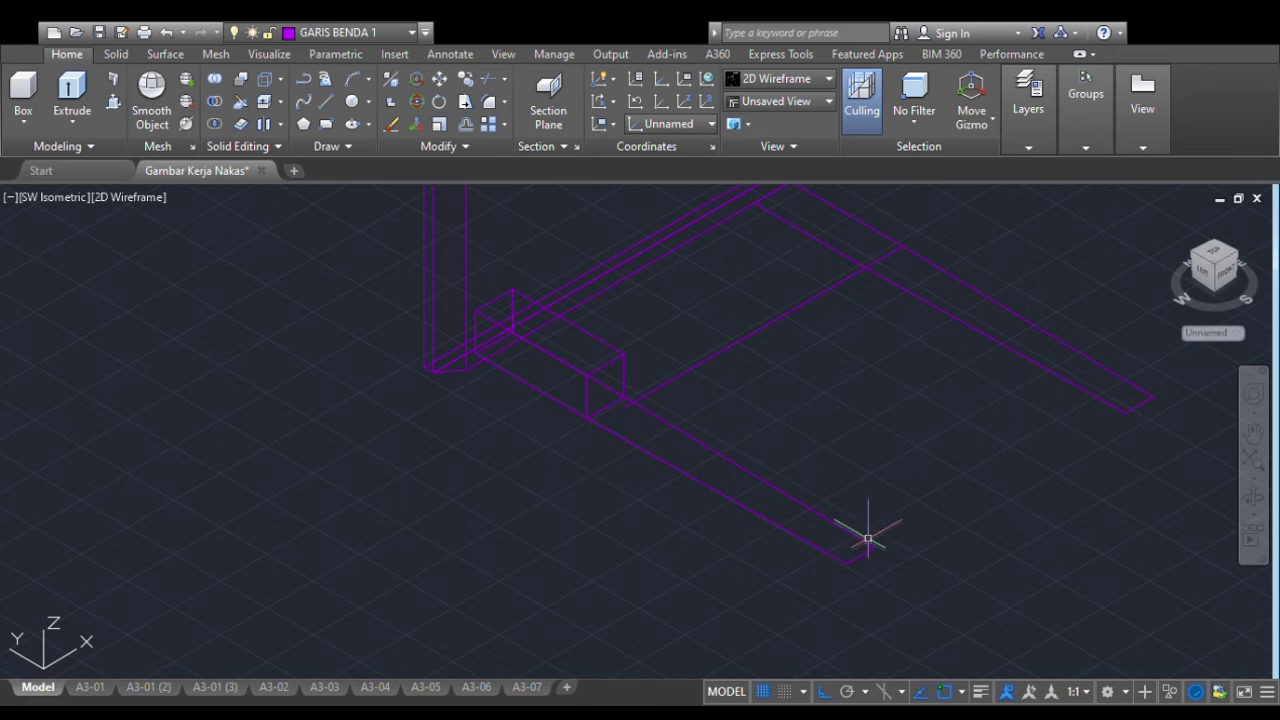
scroll(845, 553, "up", 2)
middle_click_drag(563, 390, 606, 458)
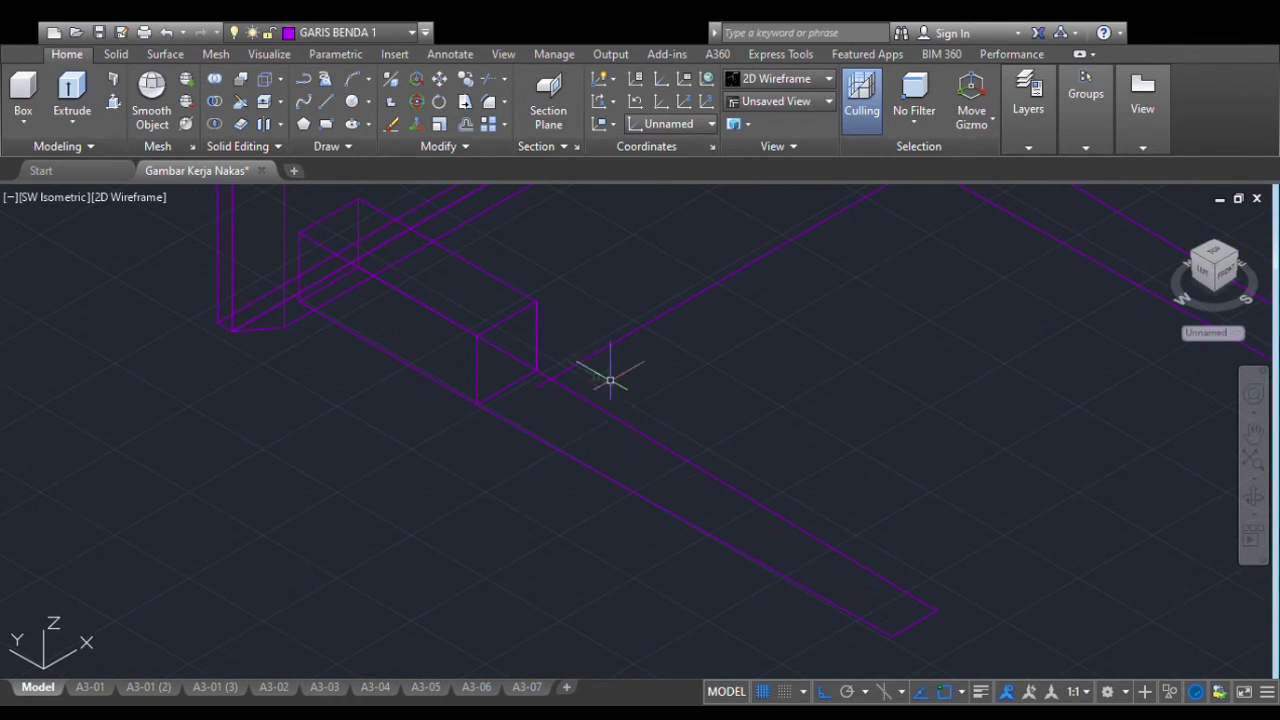
middle_click_drag(620, 408, 482, 348)
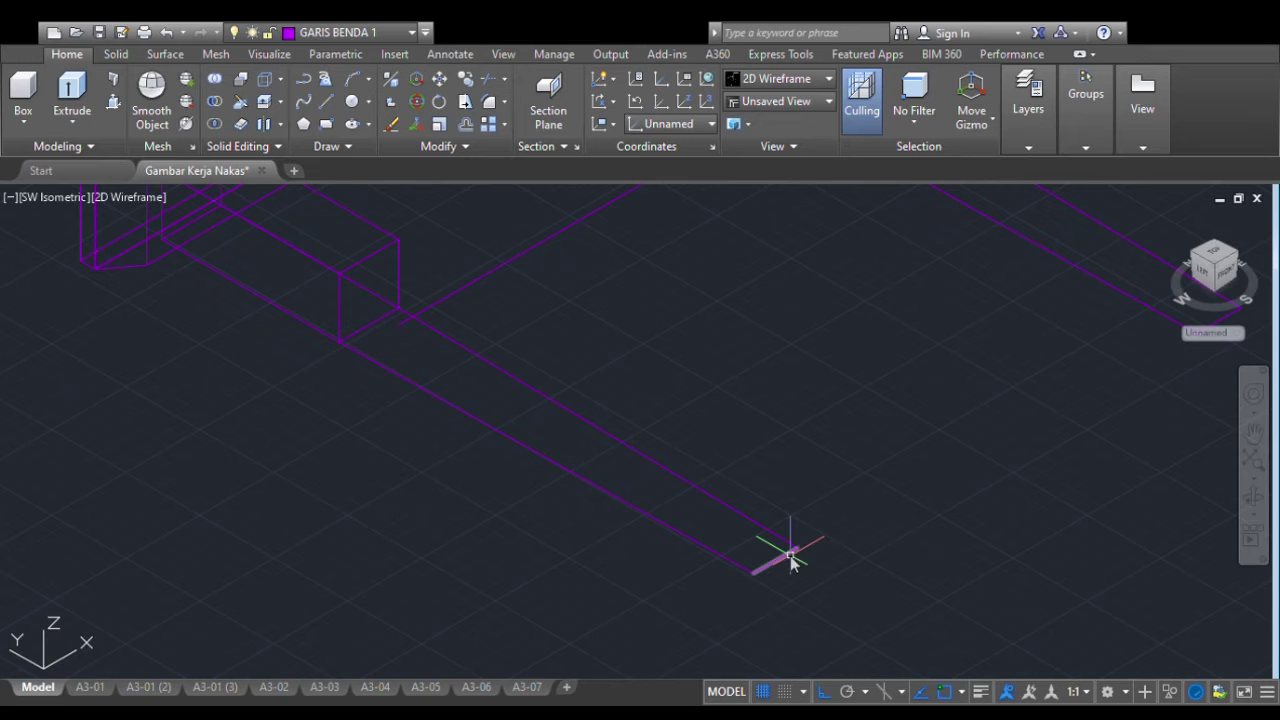
scroll(789, 547, "up", 2)
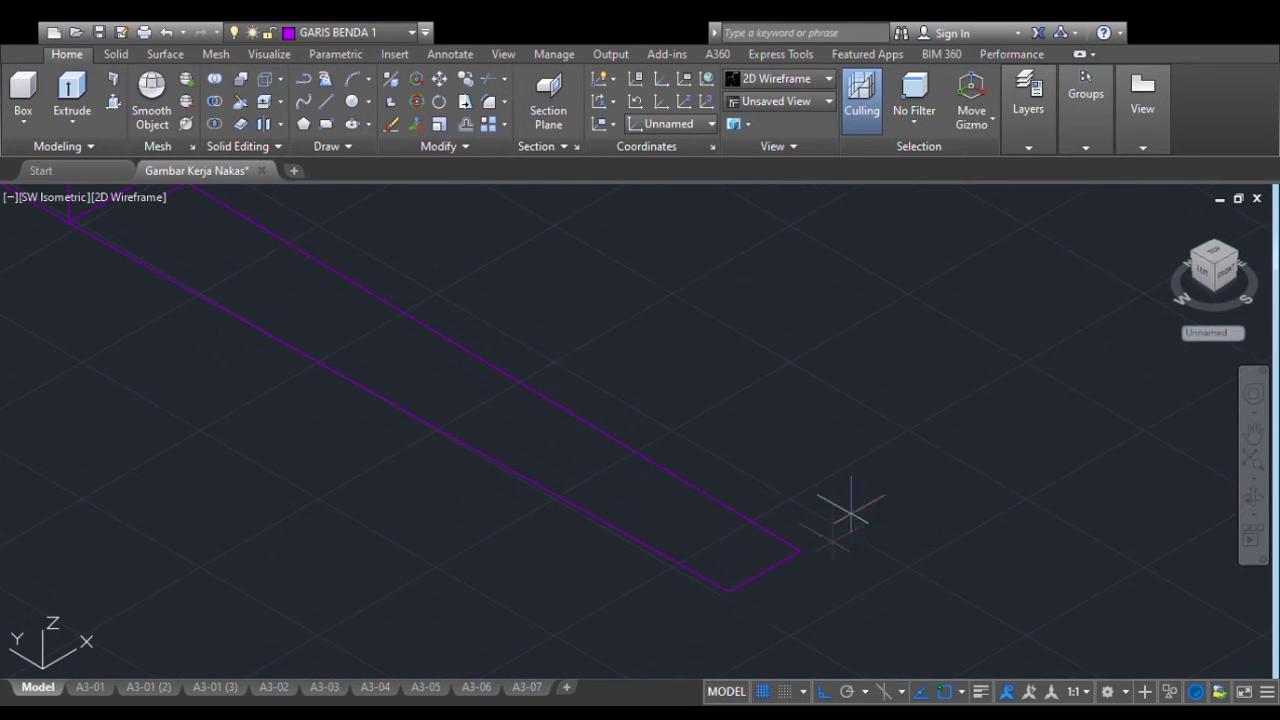
scroll(822, 505, "down", 2)
scroll(634, 531, "down", 2)
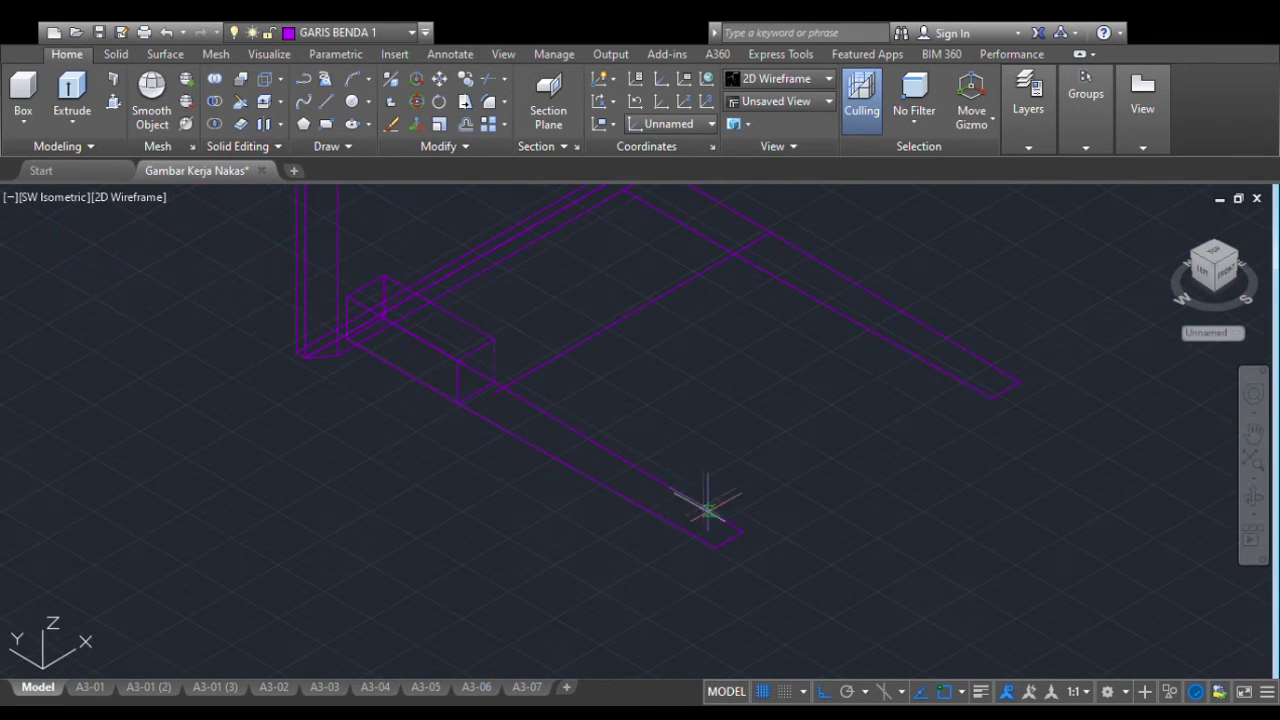
scroll(709, 522, "up", 4)
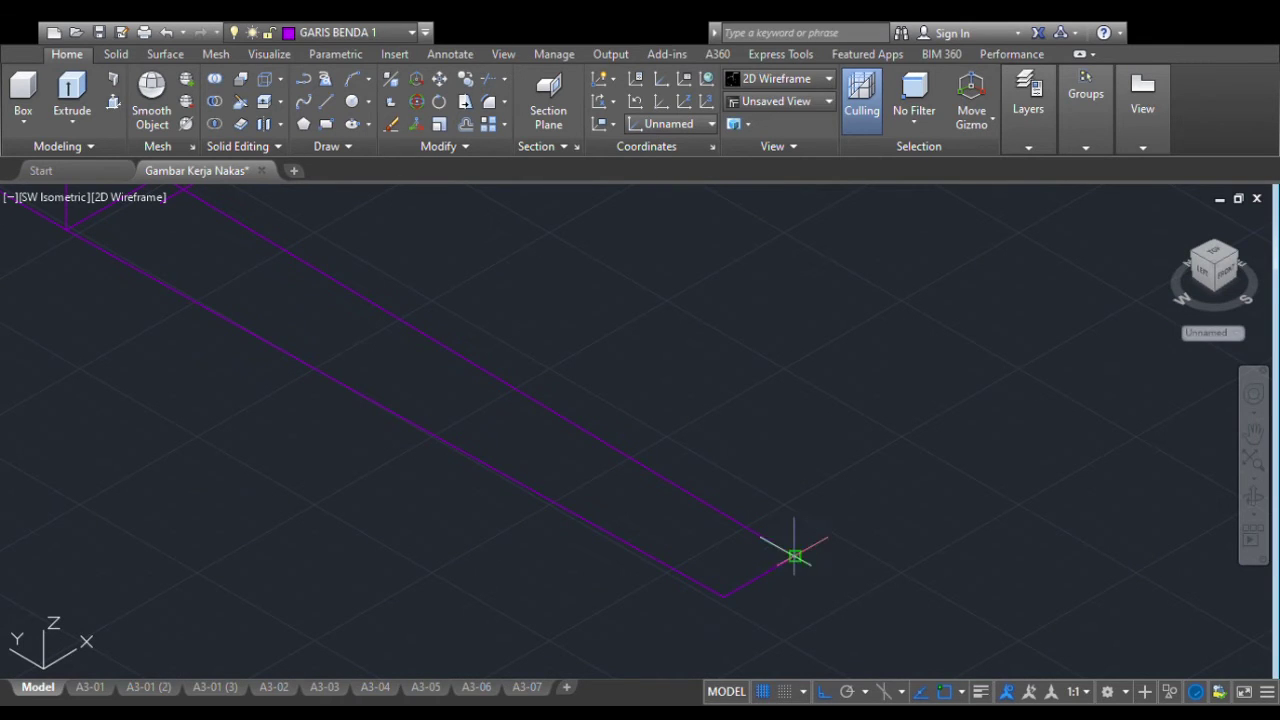
left_click(724, 597)
left_click(795, 558)
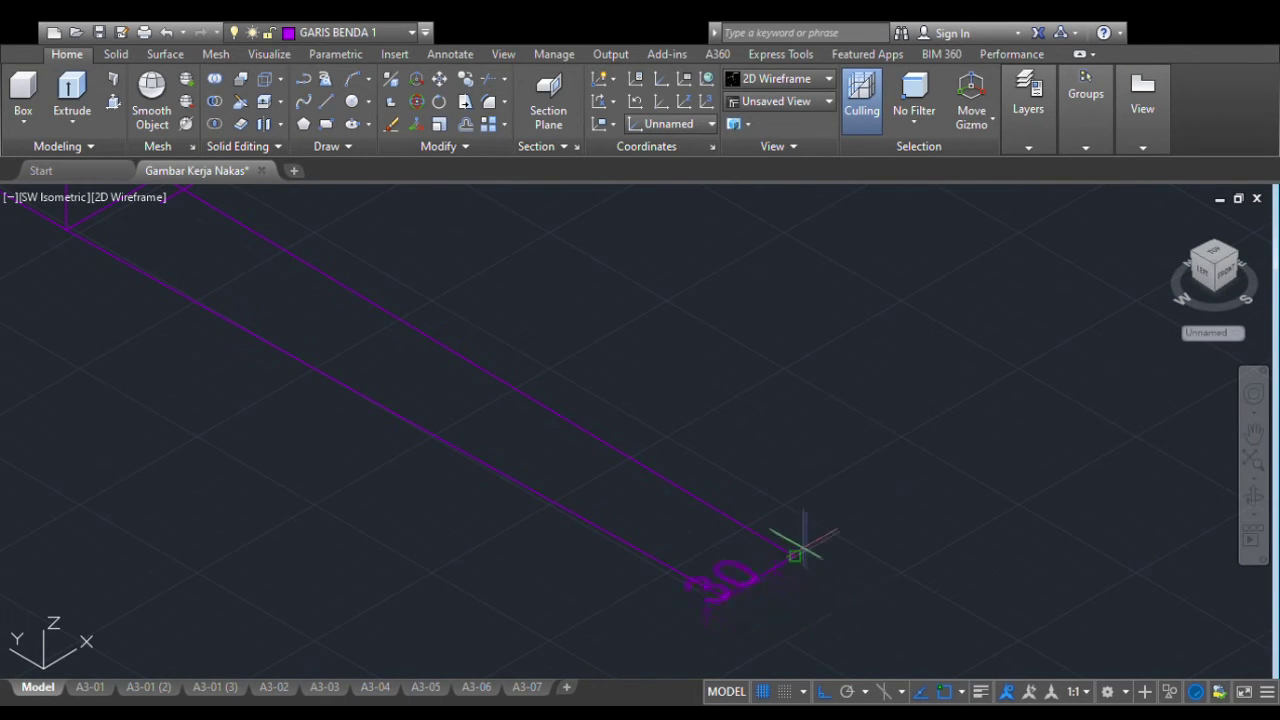
scroll(806, 545, "down", 2)
scroll(808, 582, "up", 2)
key("Escape")
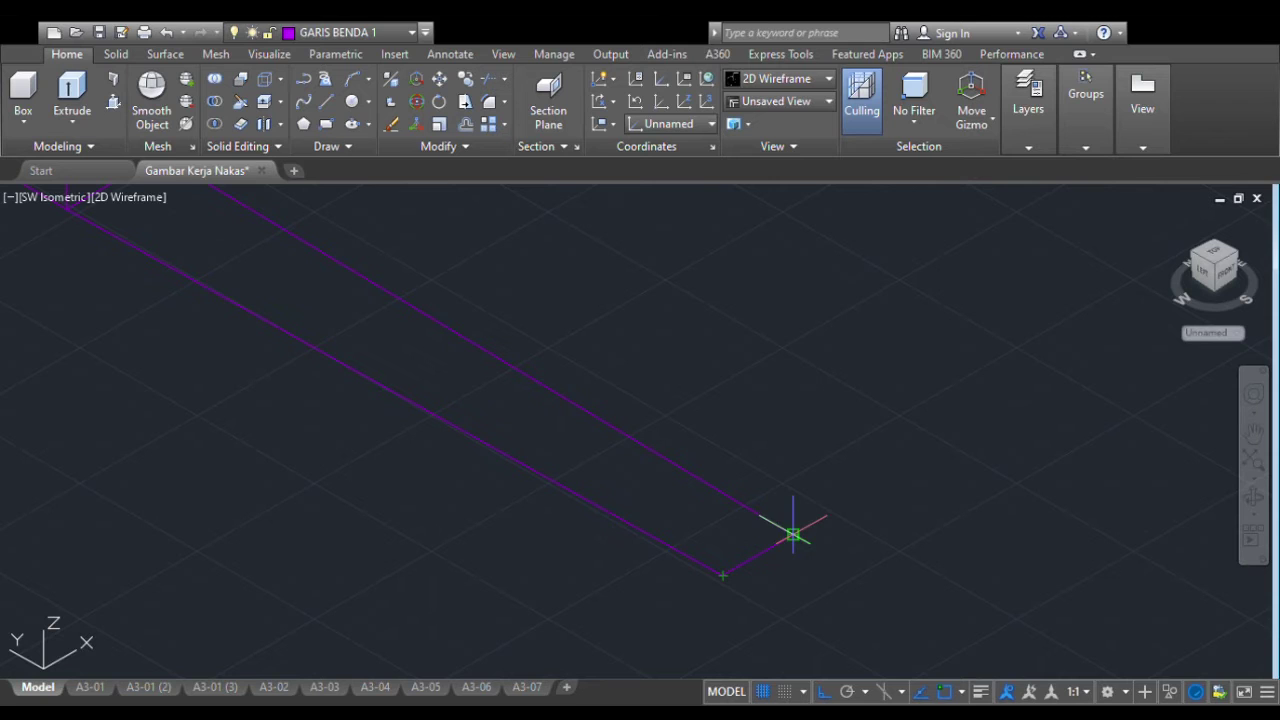
Draw a 30 by 30 upright square on the left leg's bottom end and join its lines into one outline
left_click(793, 535)
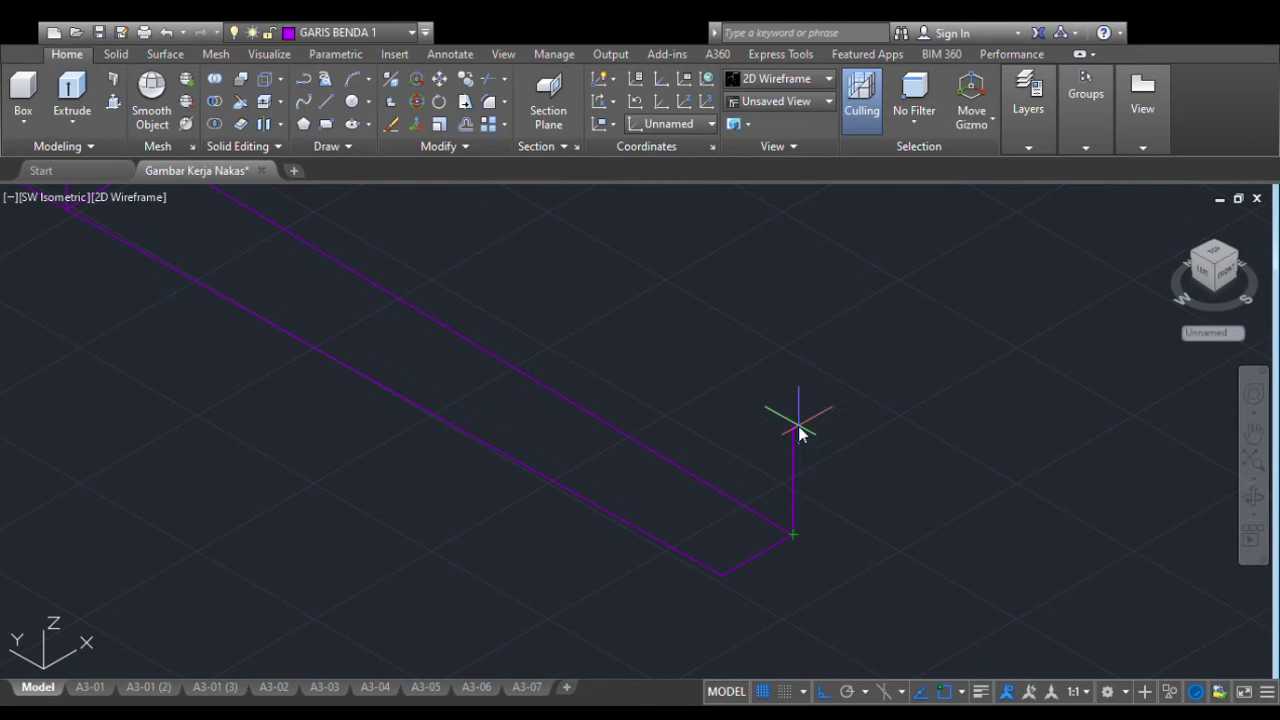
left_click(793, 455)
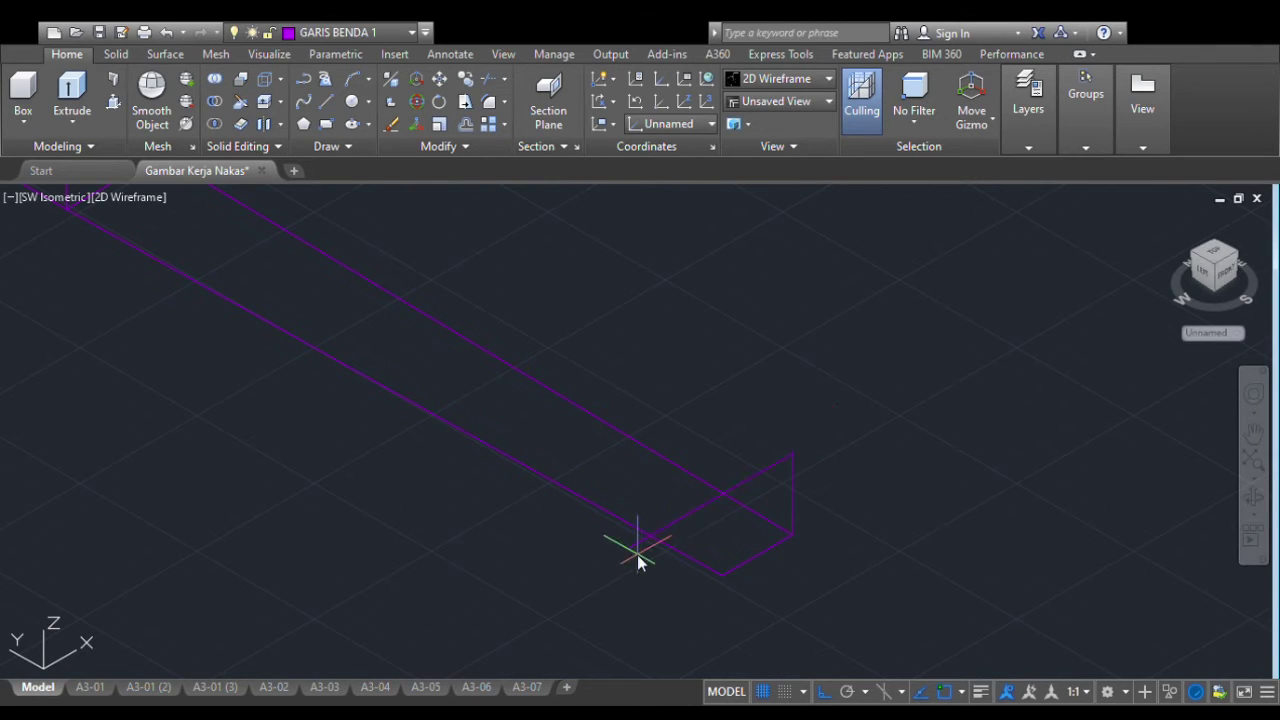
scroll(722, 575, "down", 2)
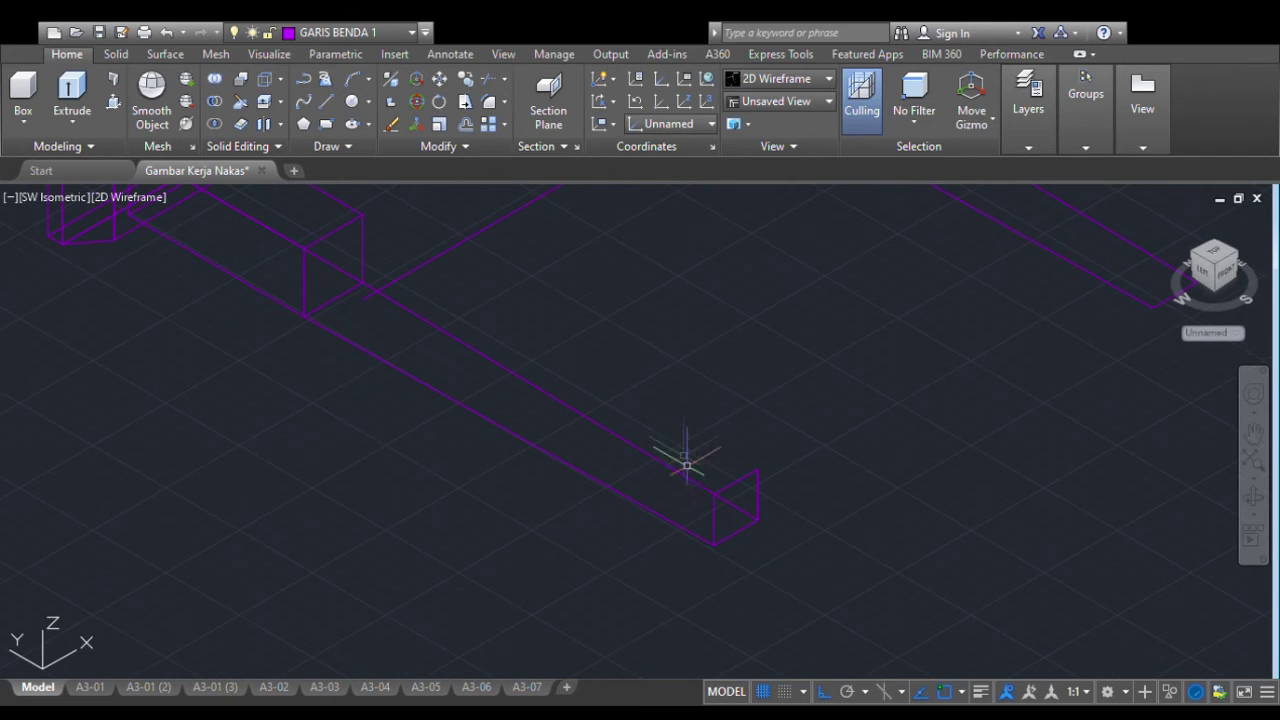
left_click_drag(674, 414, 823, 569)
key("Escape")
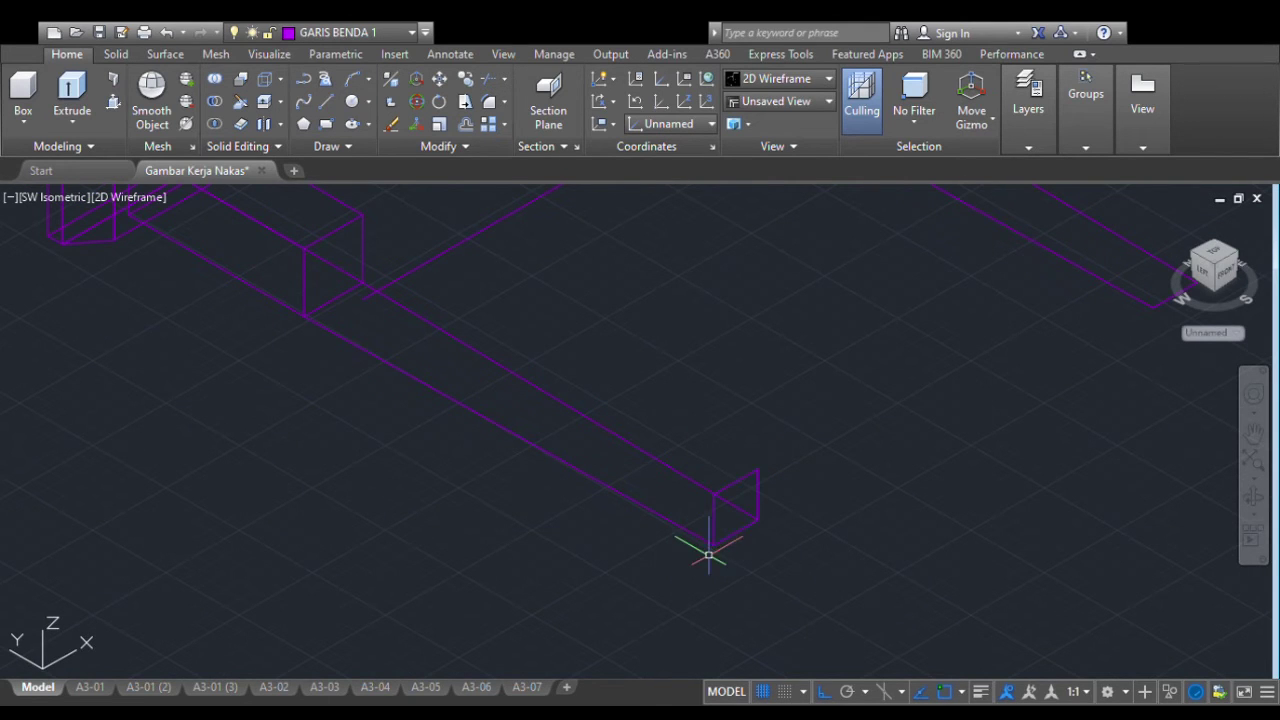
Trace the end face of the left leg's upper block with lines and join them into a closed square
scroll(482, 437, "down", 2)
middle_click_drag(482, 437, 668, 571)
scroll(667, 570, "up", 4)
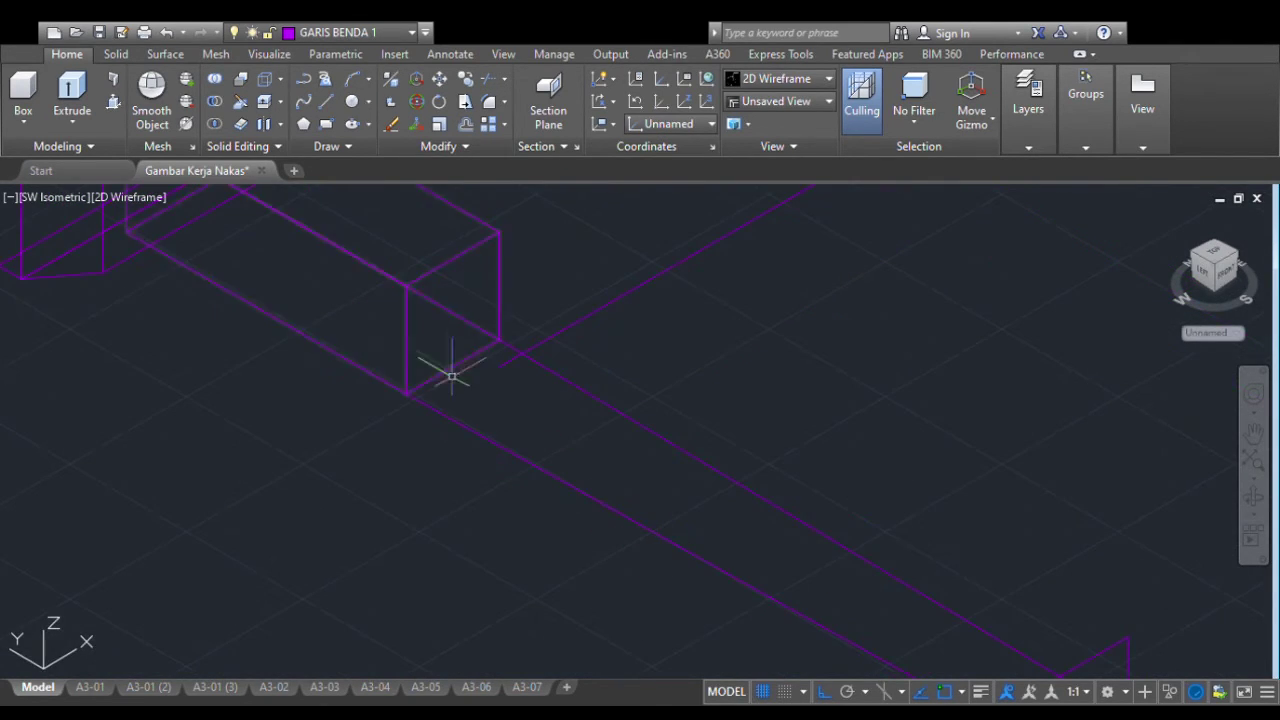
middle_click_drag(411, 282, 457, 358)
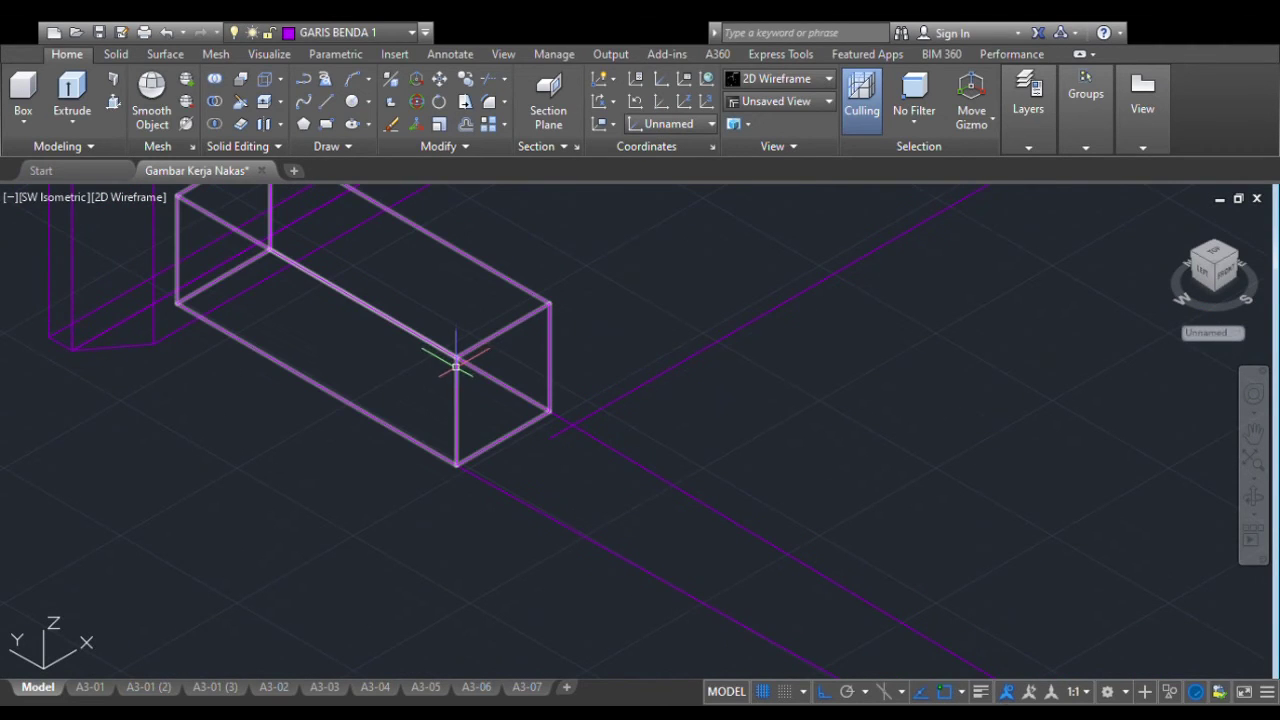
scroll(454, 427, "up", 2)
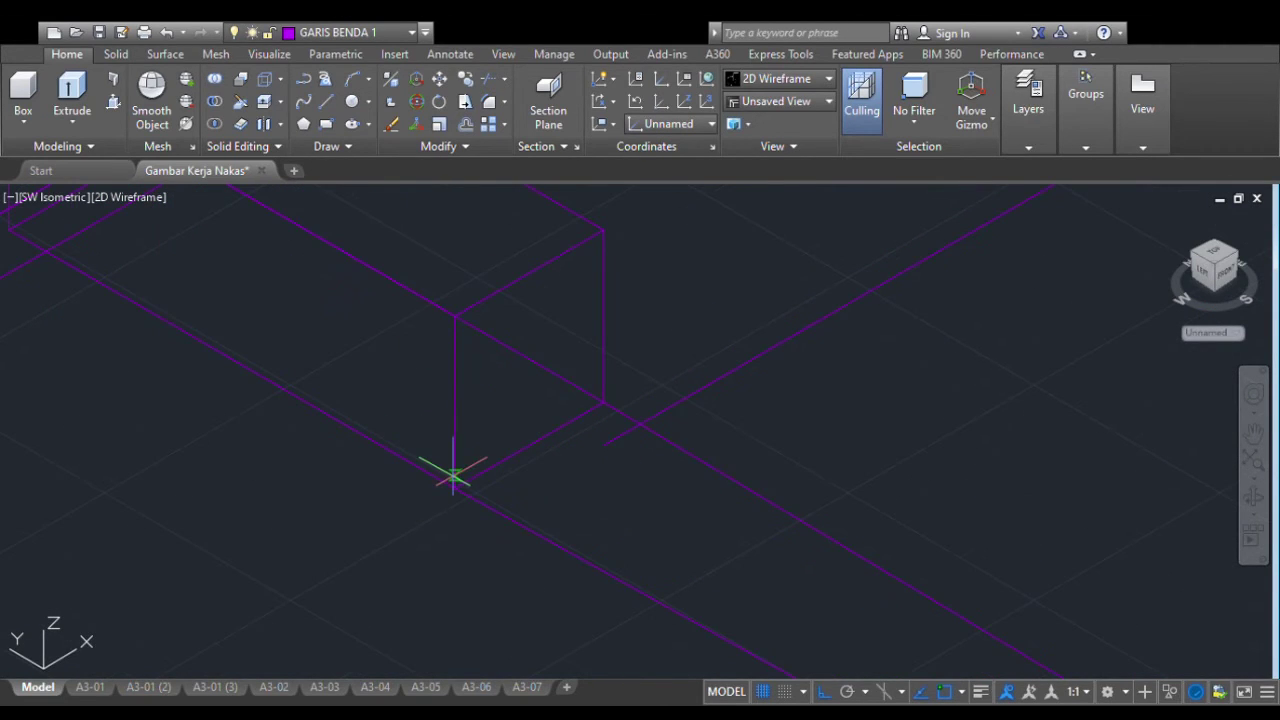
middle_click_drag(452, 477, 457, 545)
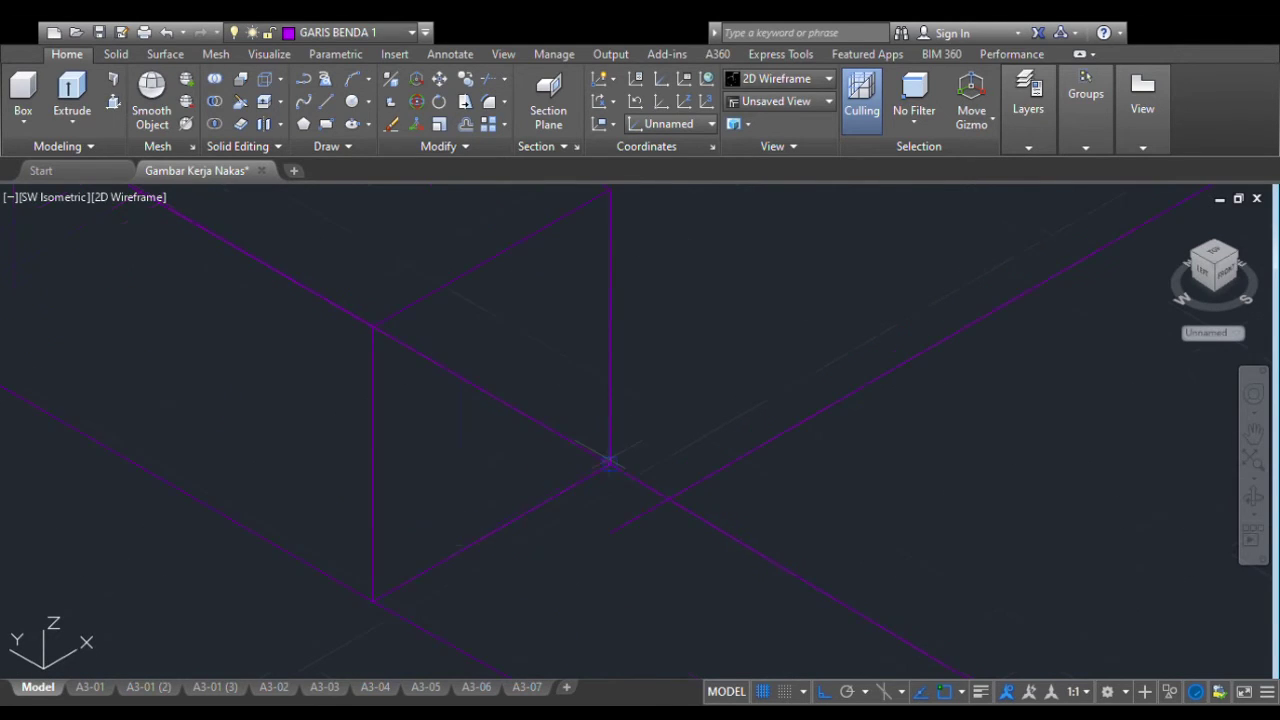
scroll(608, 462, "up", 2)
scroll(613, 465, "down", 2)
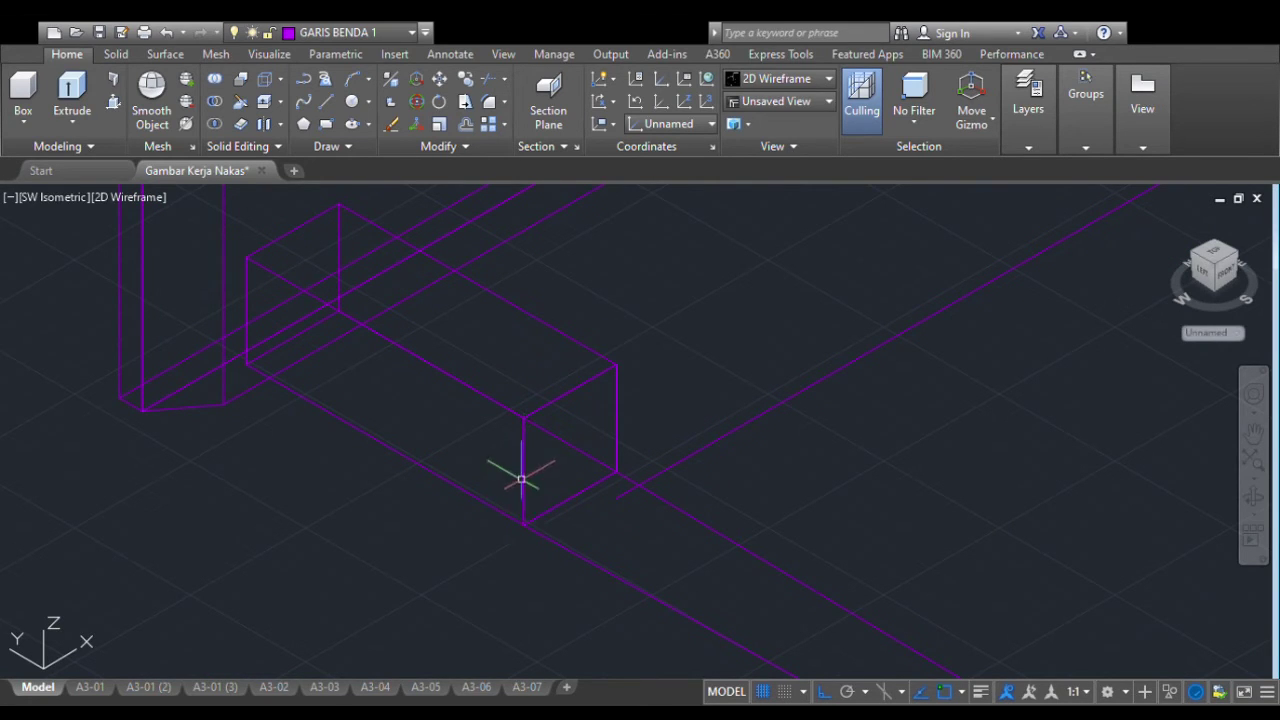
left_click(463, 332)
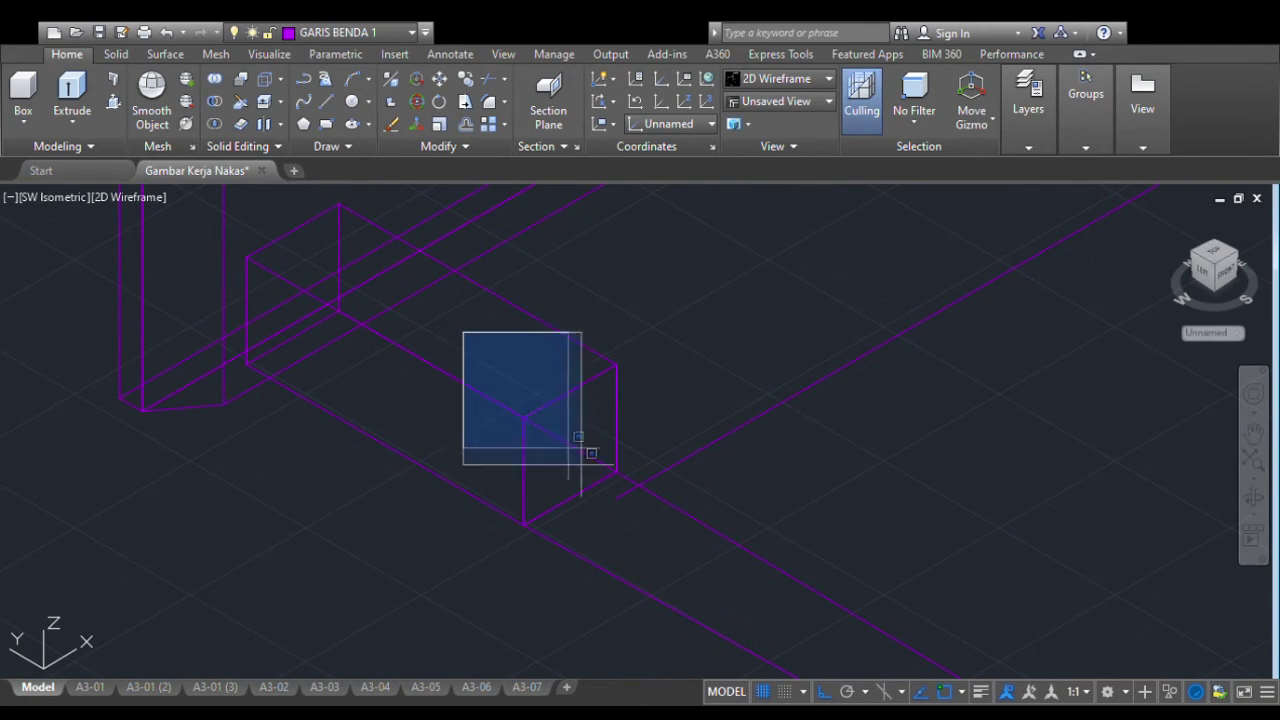
left_click(683, 549)
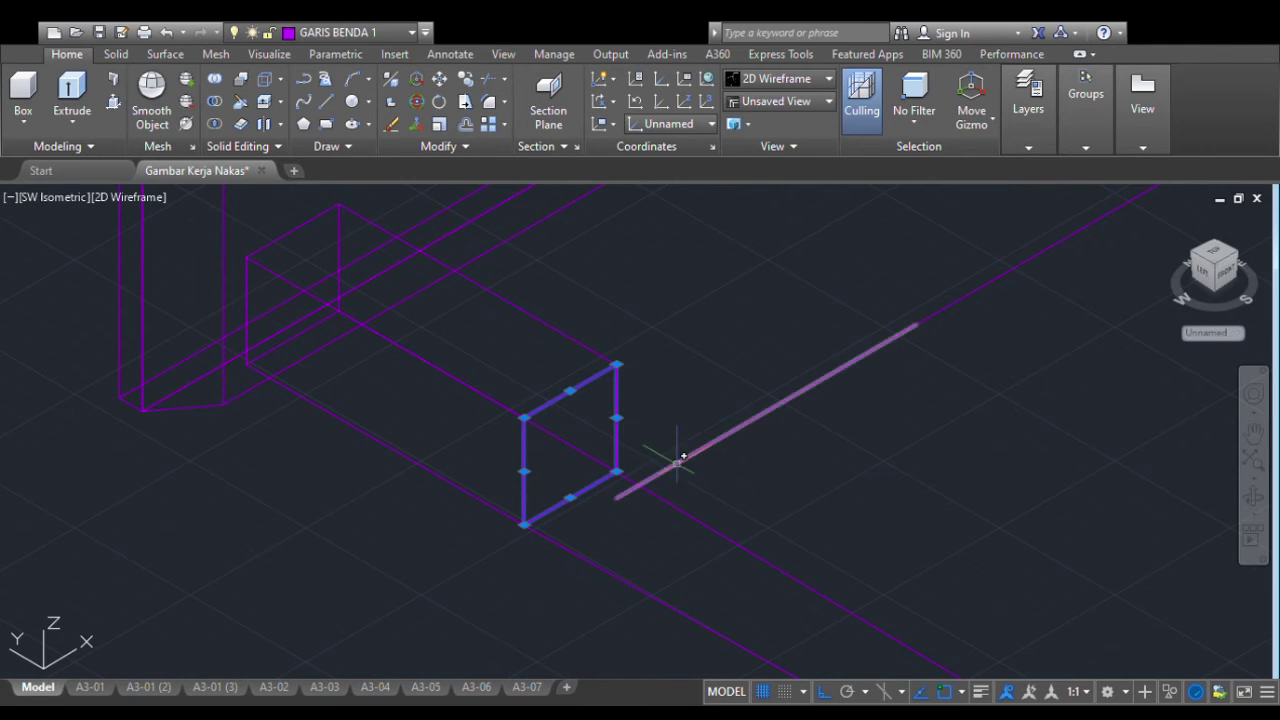
scroll(680, 463, "down", 4)
key("Escape")
Delete the two tapered side lines between the left leg's upper block and its bottom square
scroll(713, 527, "up", 2)
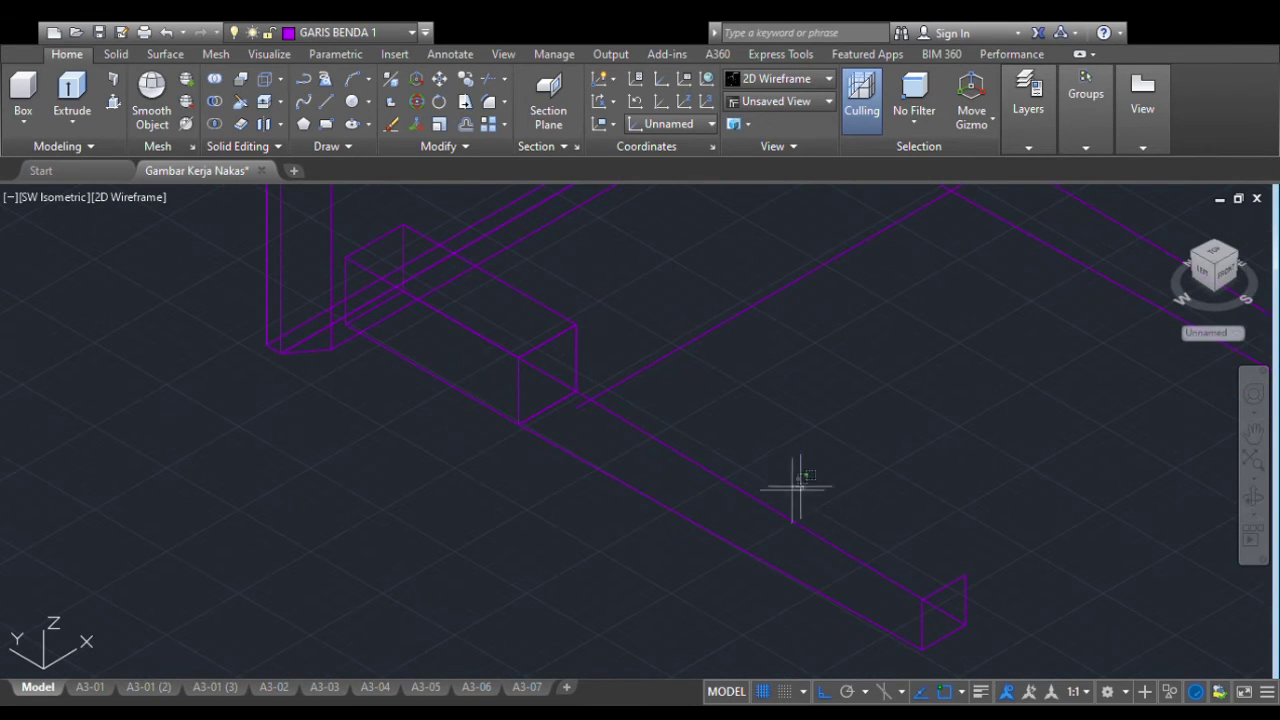
left_click(803, 487)
left_click(648, 540)
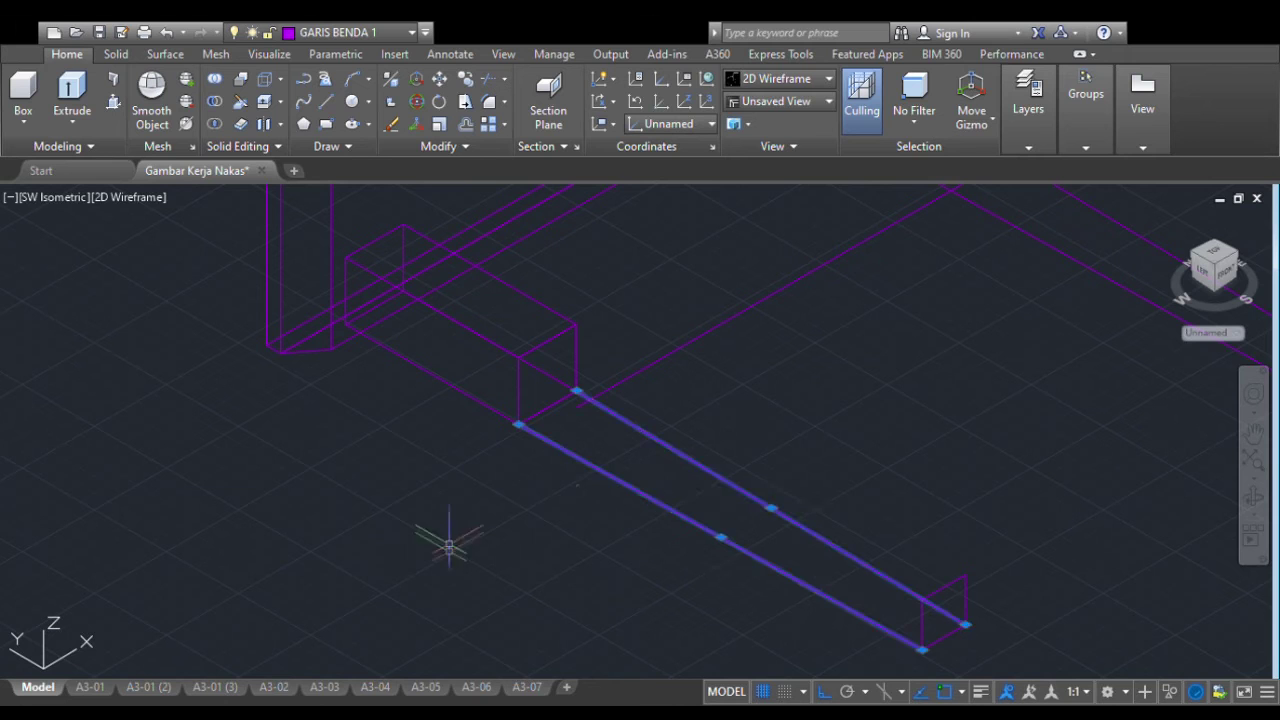
key("Delete")
Loft the left leg's tapered lower part between the bottom square and the square on the upper block's end
scroll(543, 471, "down", 2)
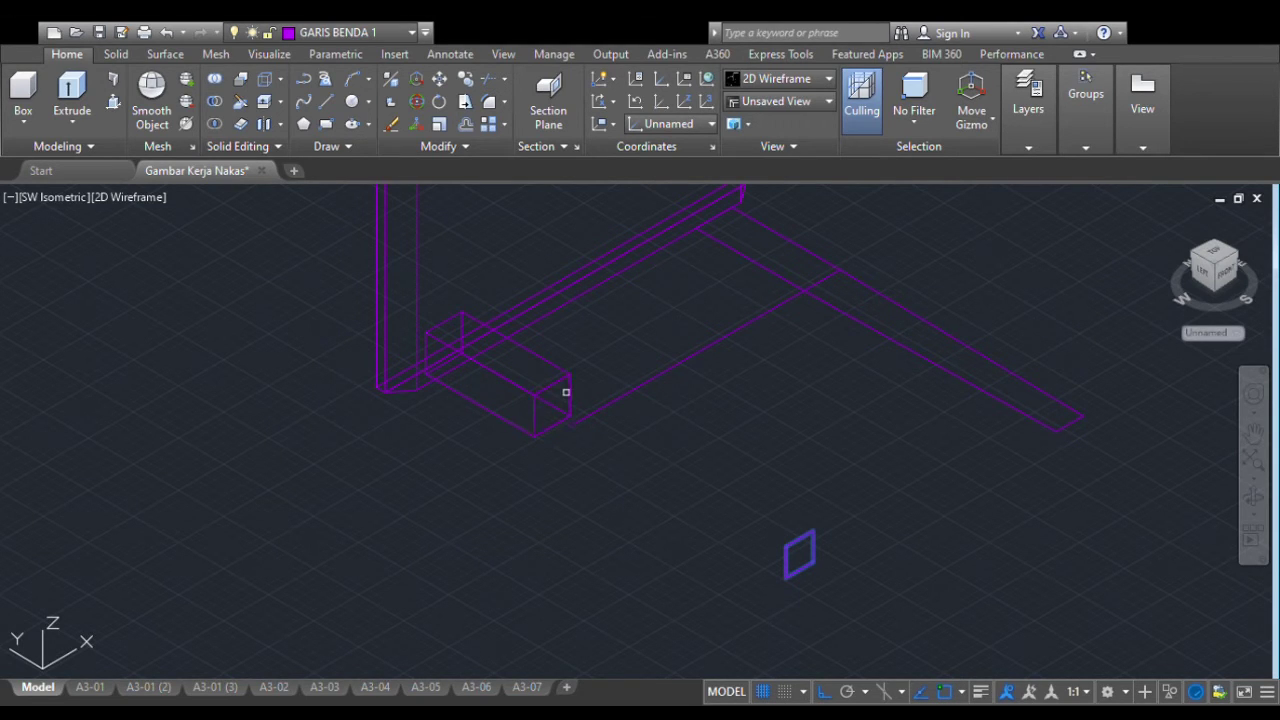
key("Return")
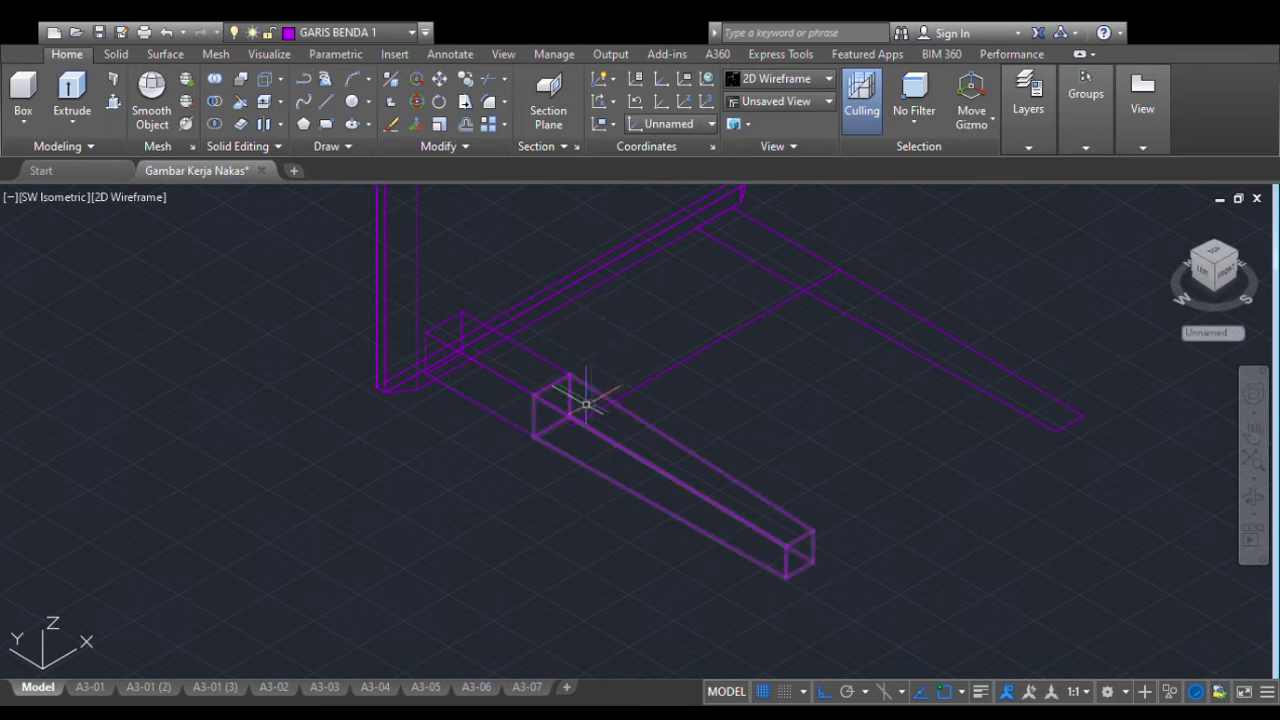
scroll(578, 400, "down", 2)
scroll(578, 400, "up", 3)
scroll(580, 391, "down", 1)
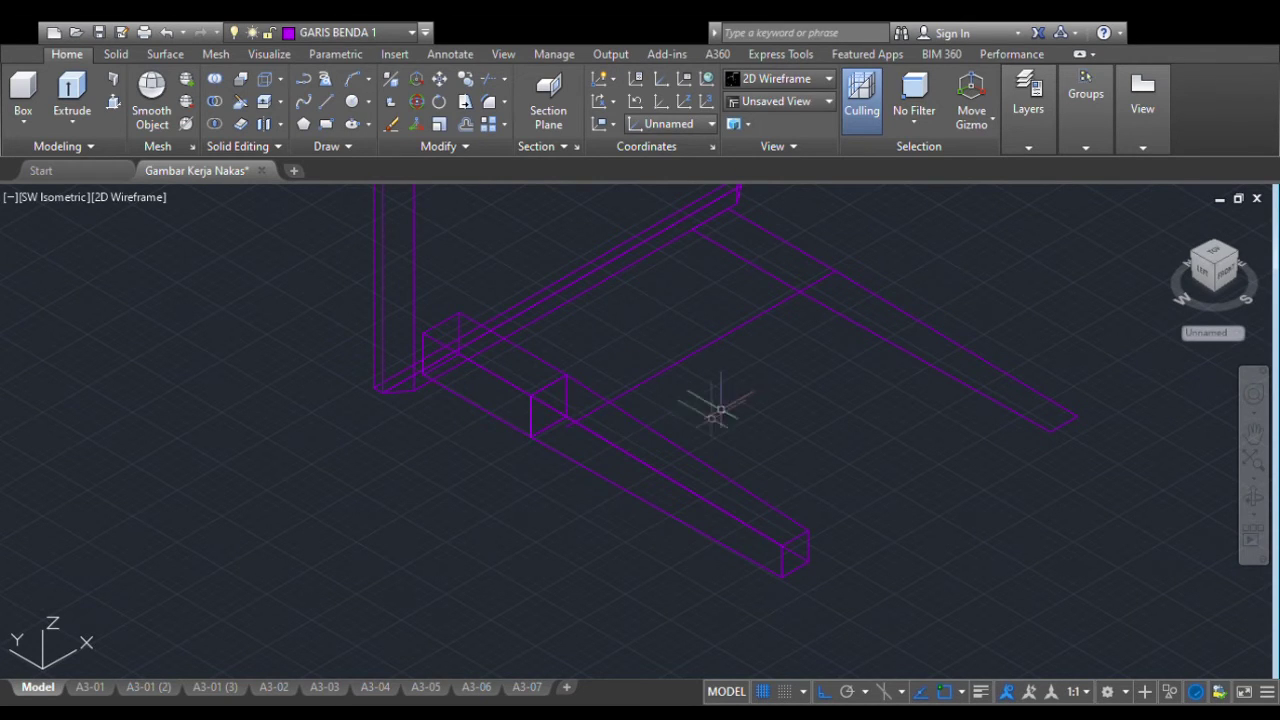
Delete the flat outlines of the right leg together with the line connecting the two legs
left_click(1110, 472)
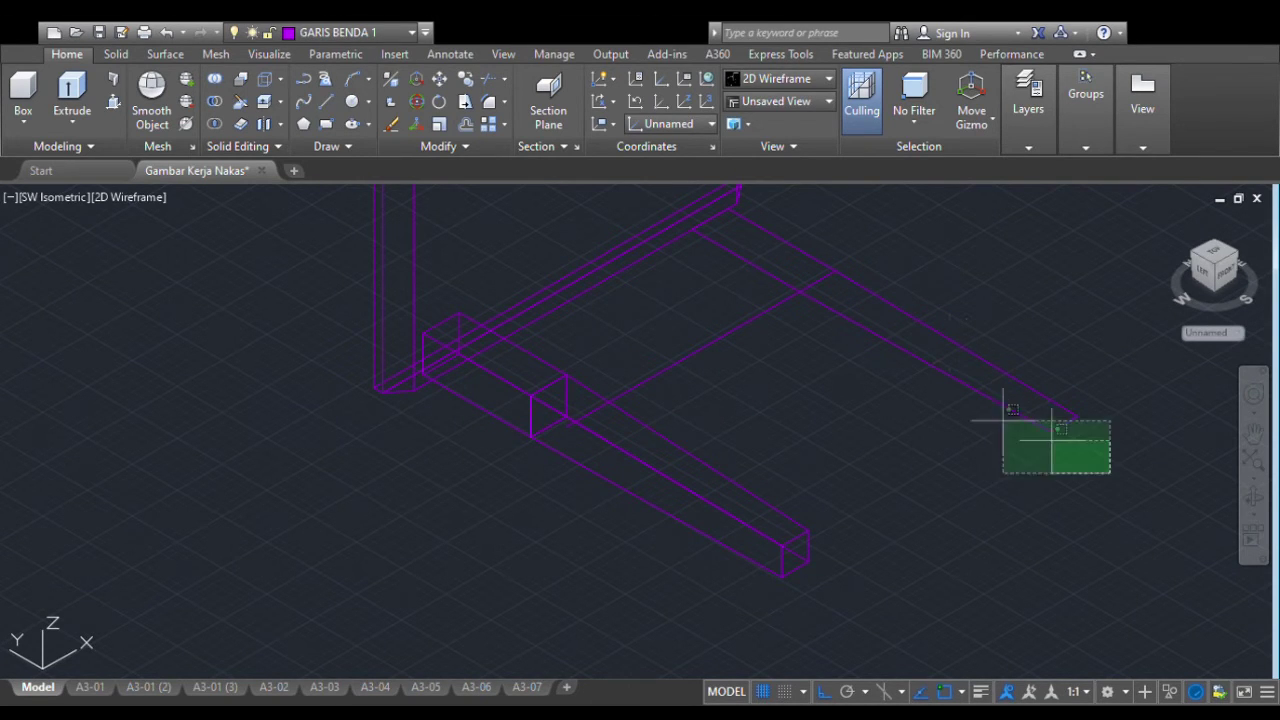
left_click(789, 272)
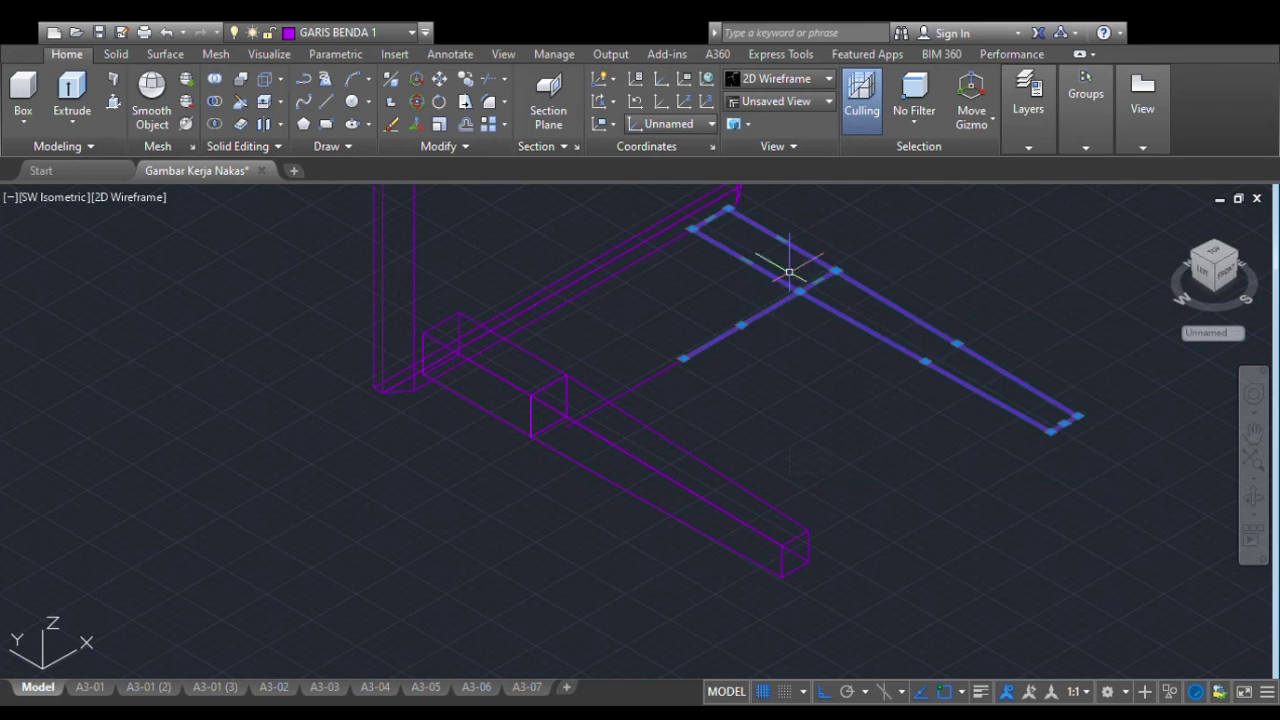
key("Delete")
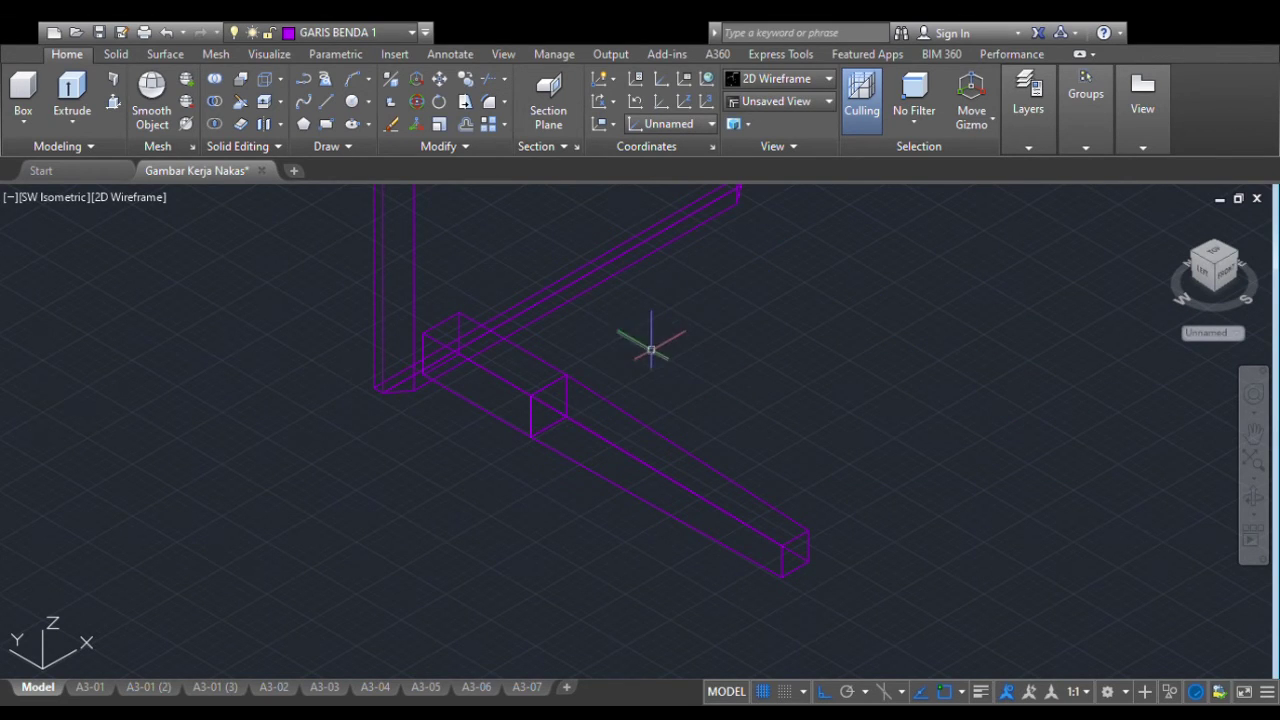
Mirror the left leg's upper block and tapered lower part across the tabletop's midline, keeping the original
scroll(580, 395, "down", 2)
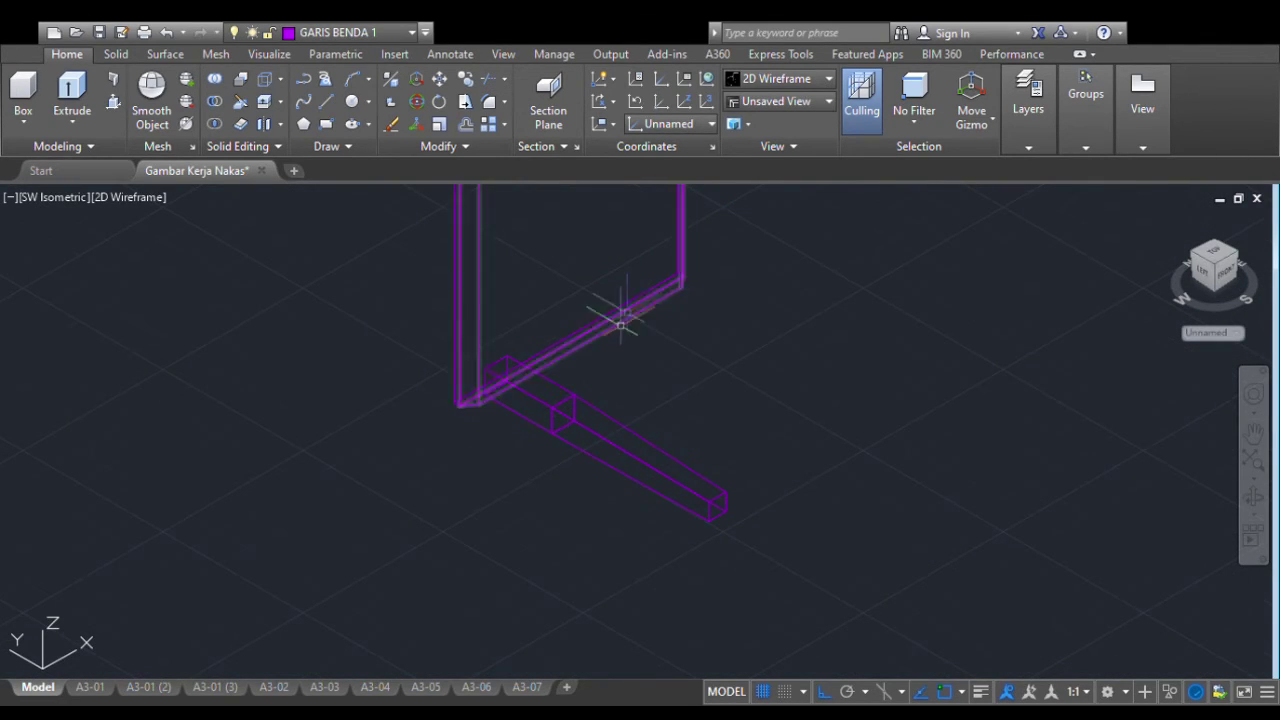
left_click(762, 549)
left_click(555, 401)
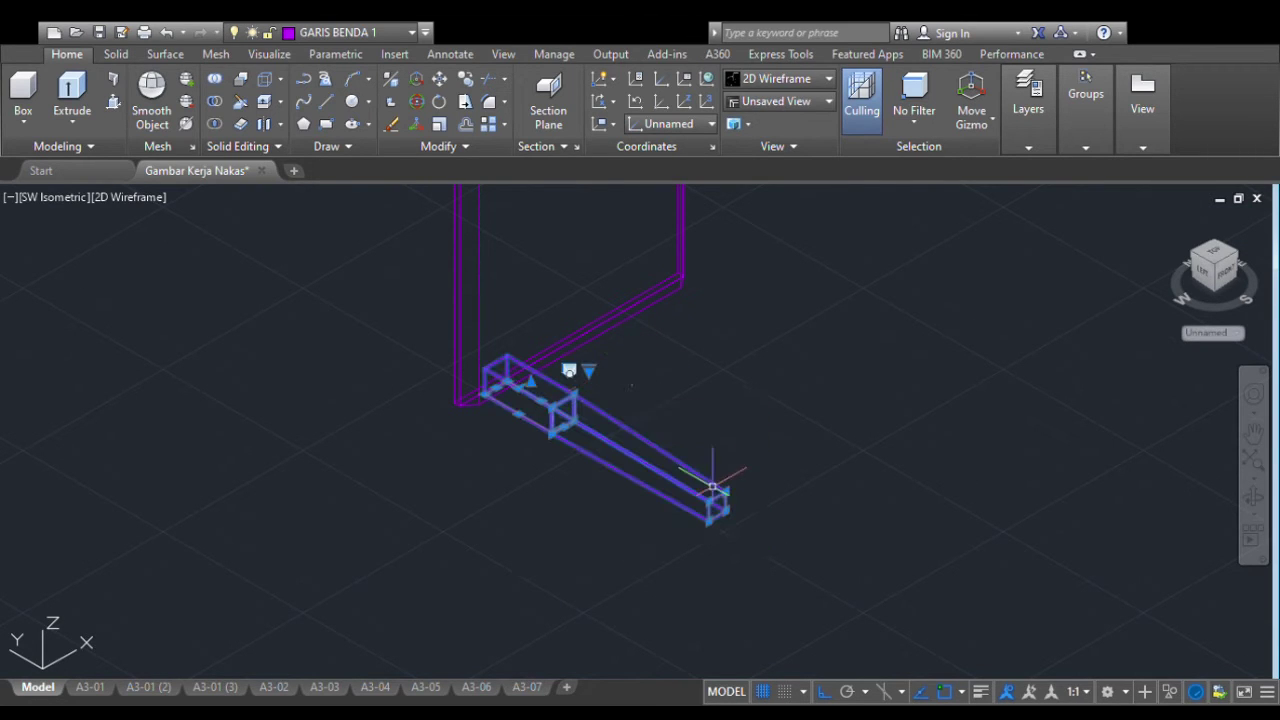
scroll(580, 413, "up", 2)
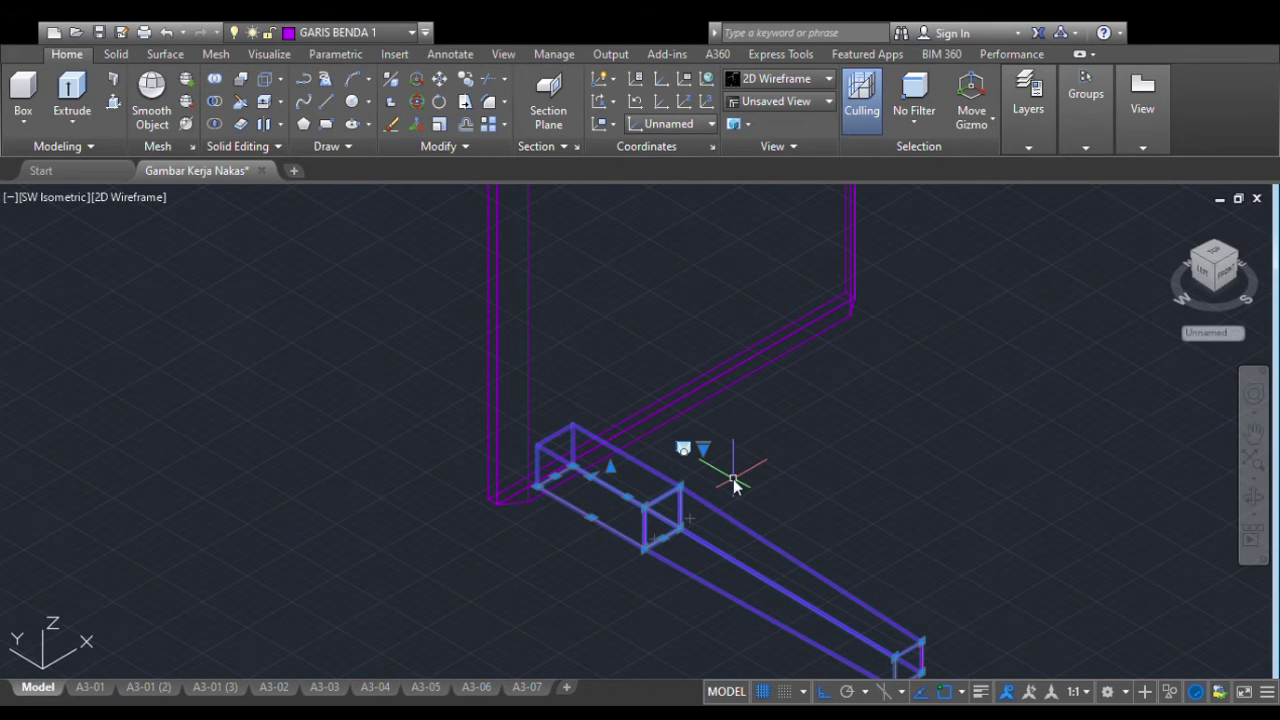
key("Escape")
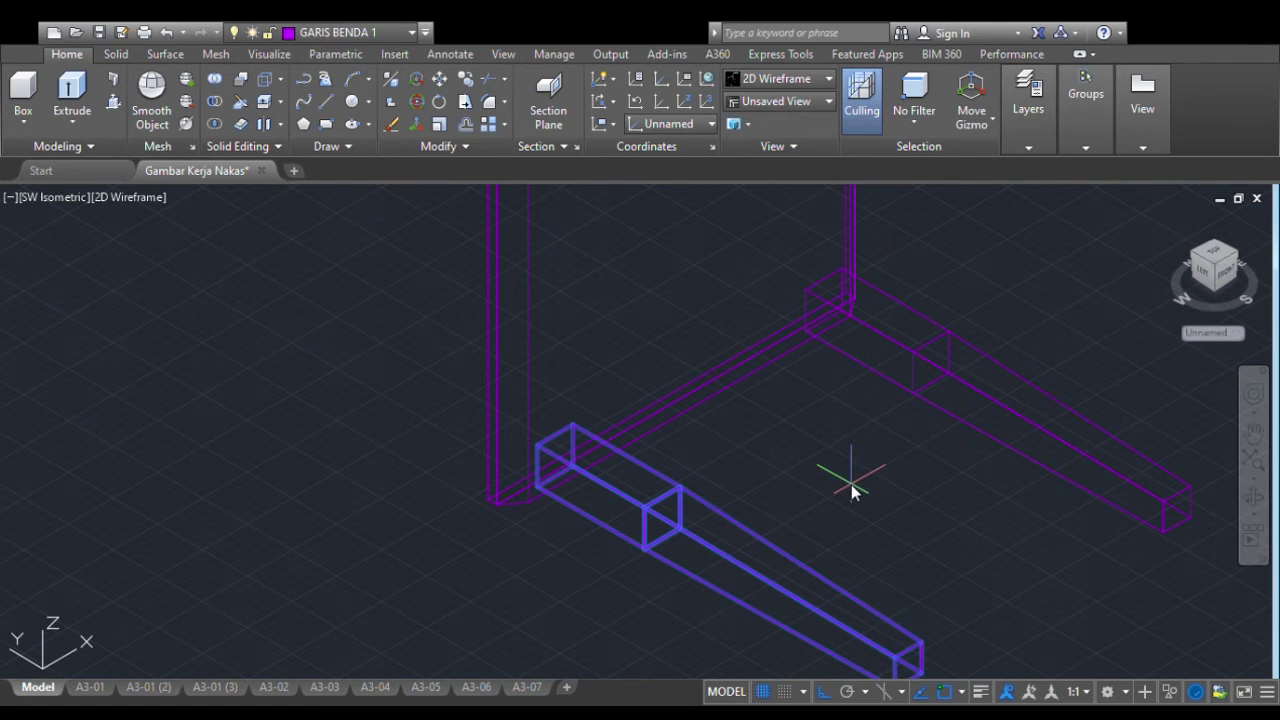
left_click(851, 484)
scroll(783, 470, "down", 4)
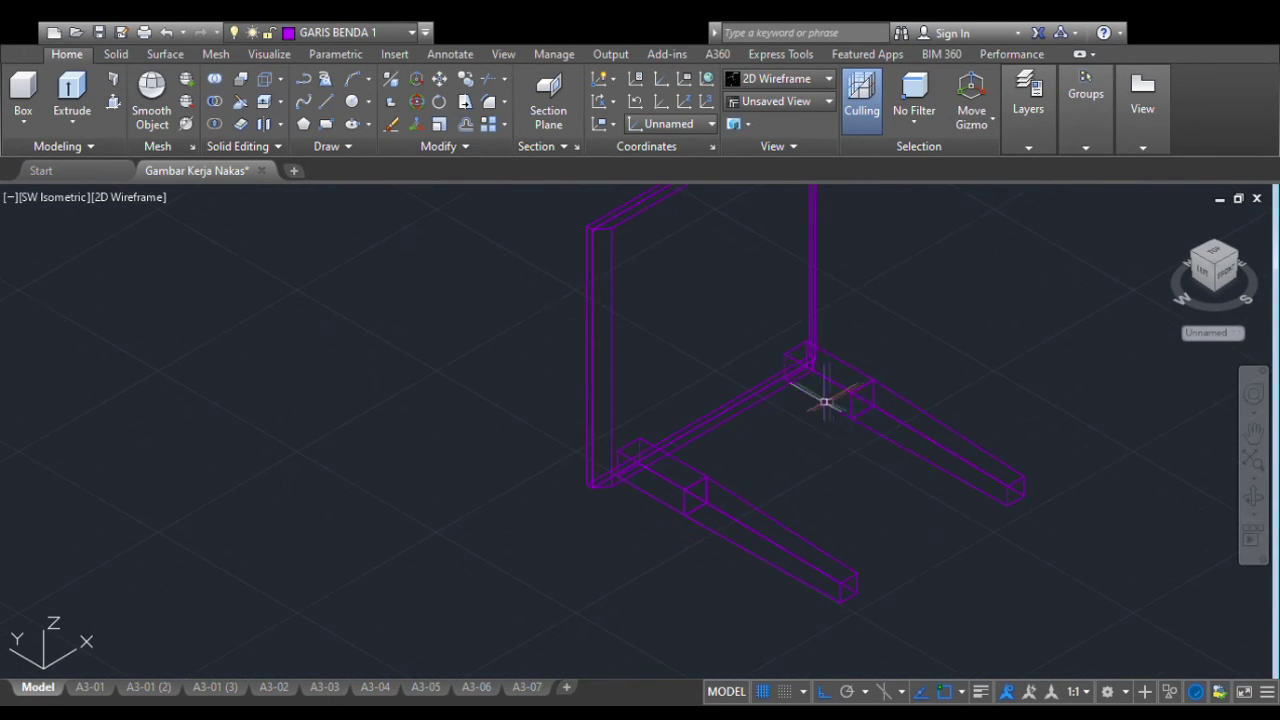
scroll(789, 419, "down", 3)
scroll(789, 419, "up", 3)
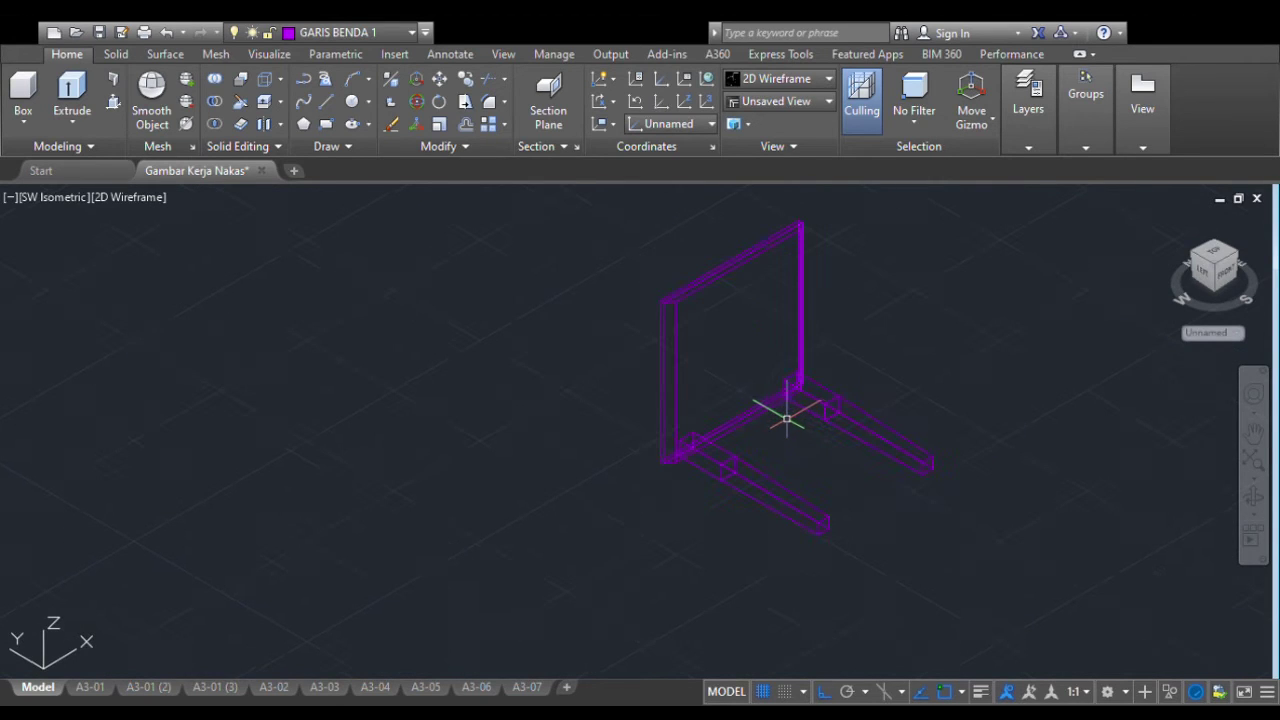
scroll(787, 420, "up", 3)
scroll(791, 371, "up", 2)
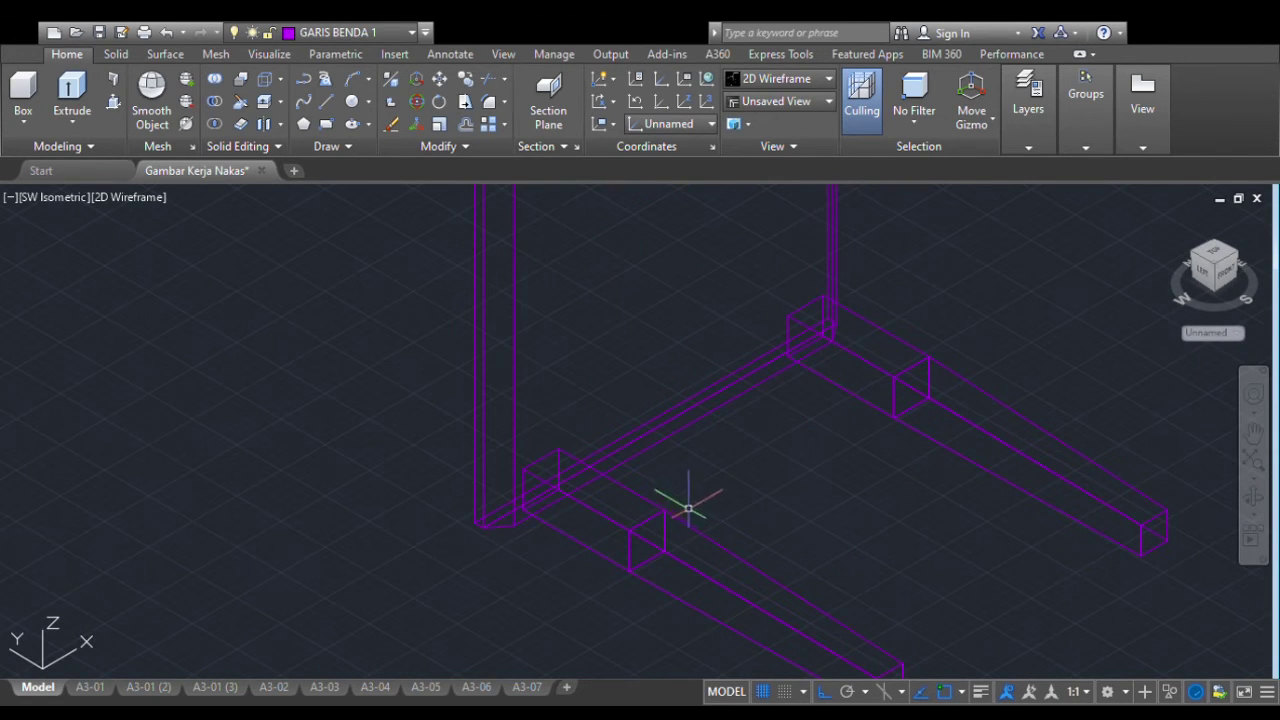
Draw a rectangle between the two legs' upper blocks, from the inner corner of one block to the opposite inner corner of the other
left_click(600, 506)
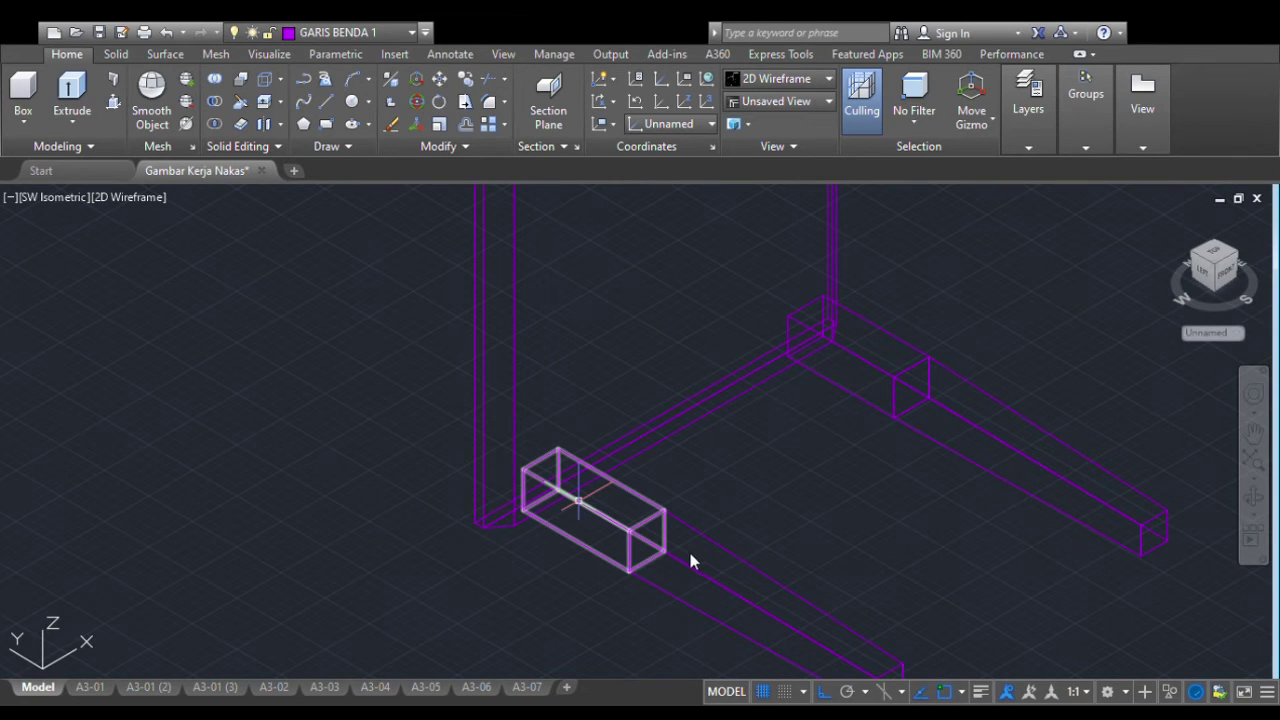
key("Escape")
scroll(755, 366, "up", 4)
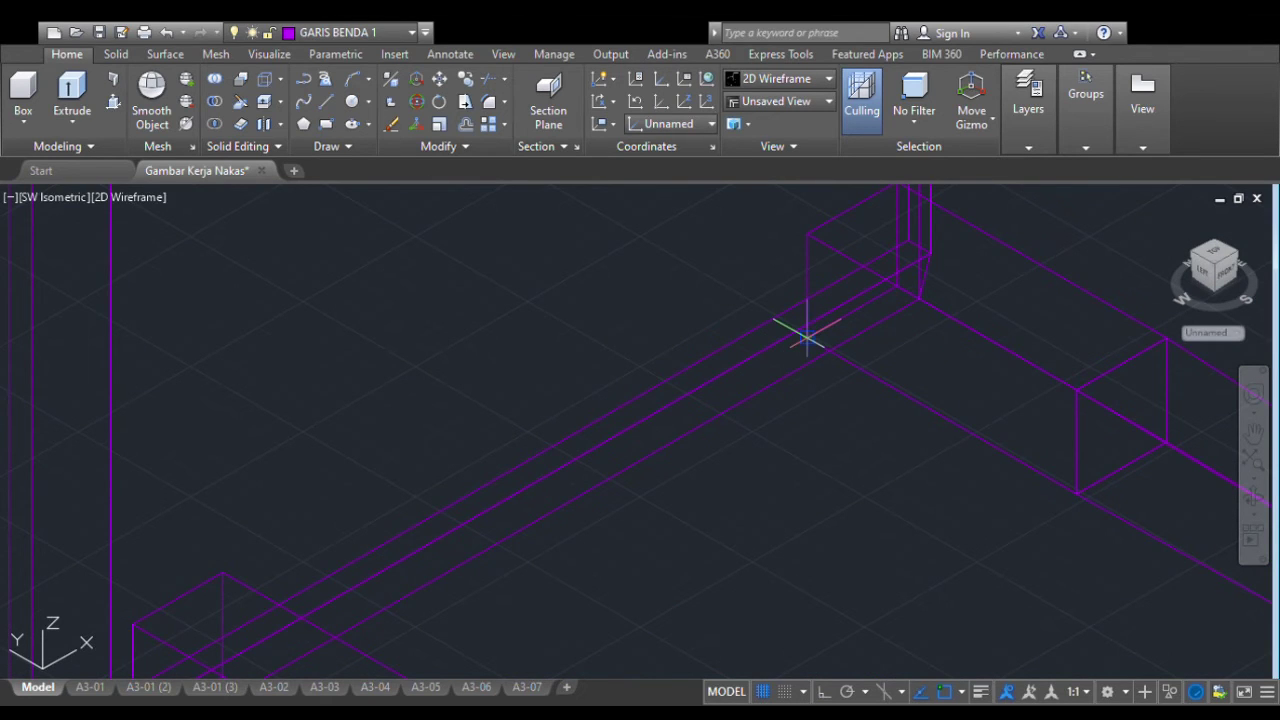
scroll(803, 345, "down", 3)
scroll(749, 434, "up", 5)
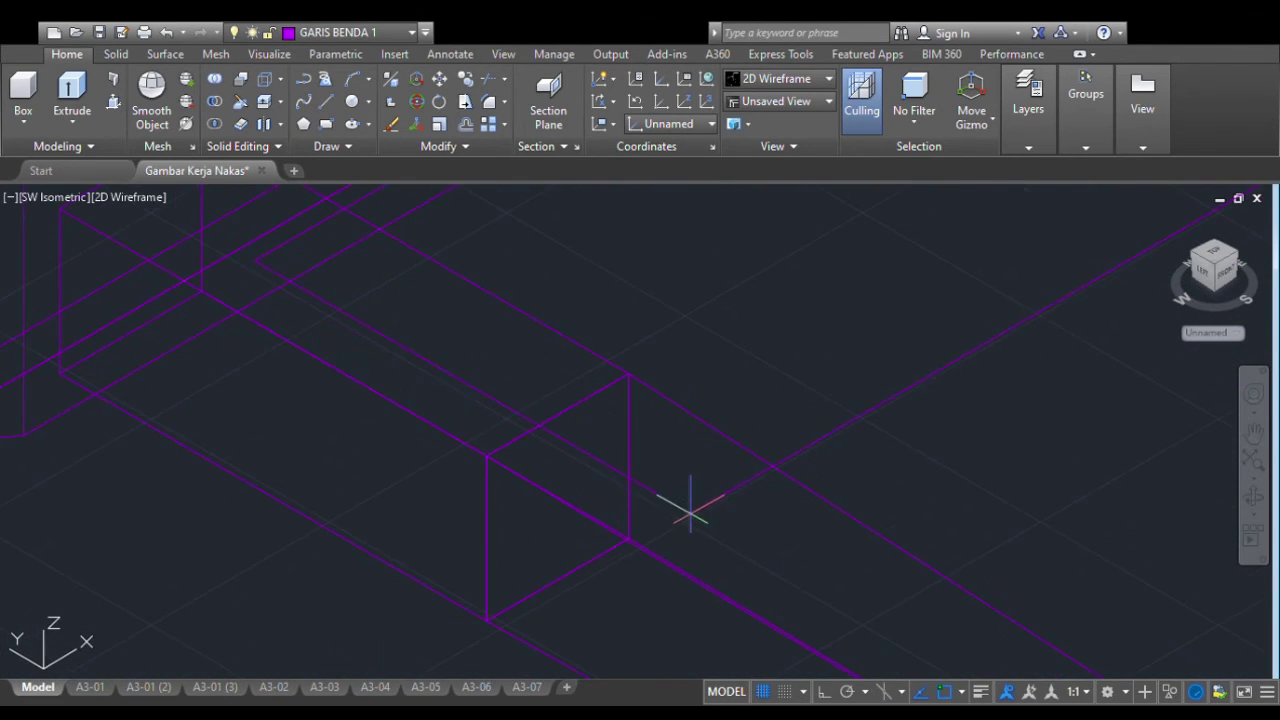
scroll(629, 557, "up", 4)
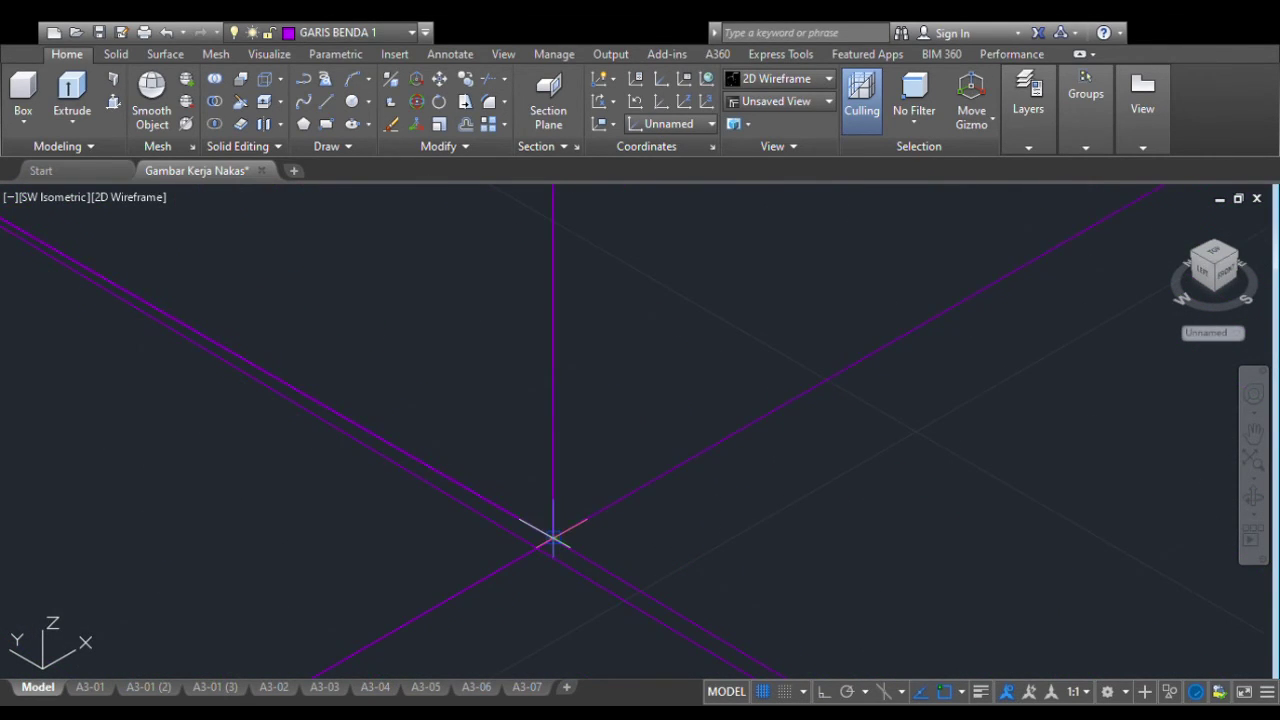
scroll(551, 537, "down", 5)
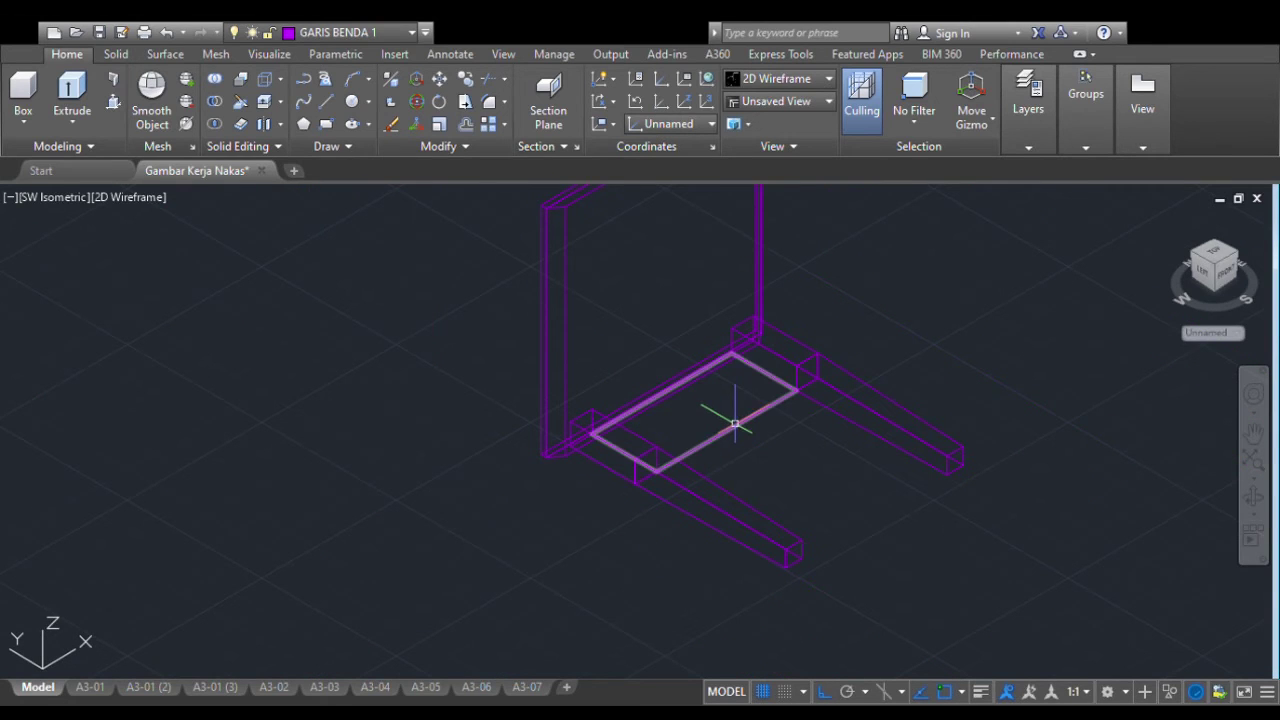
scroll(780, 410, "up", 4)
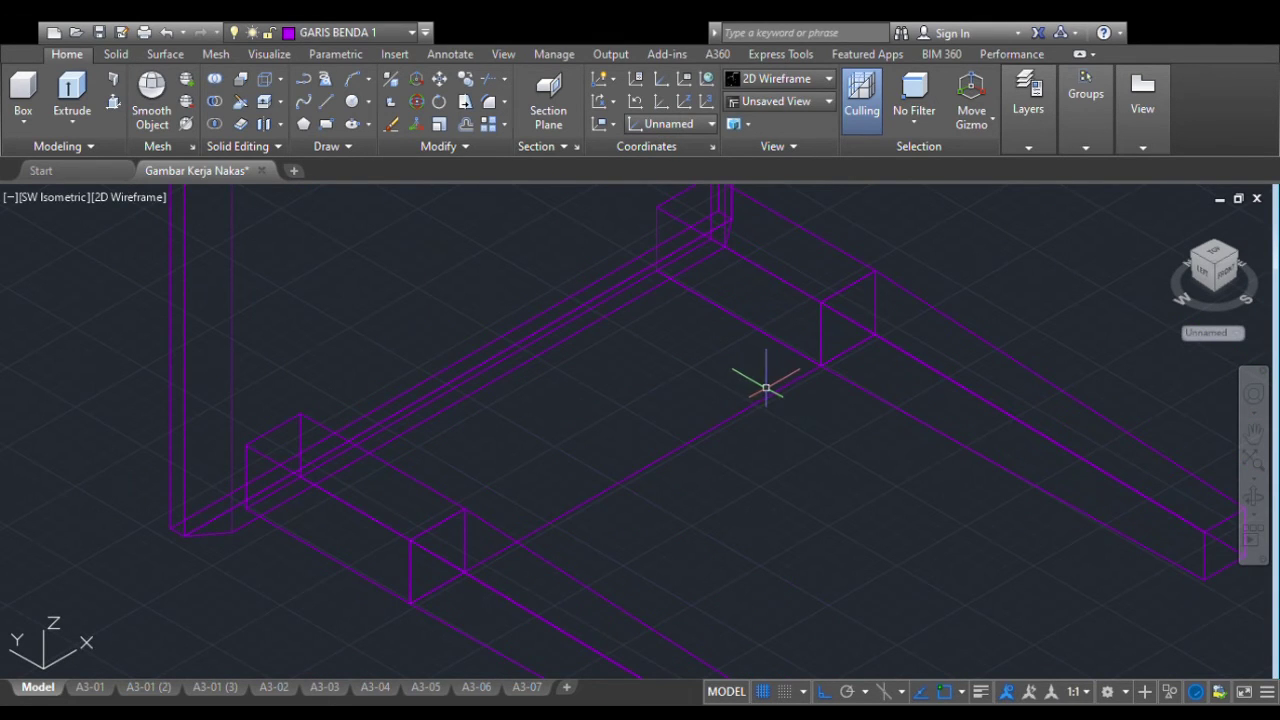
Examine the section view and Detail 1 in the working drawings for the apron's thickness and its setback within the leg
scroll(688, 410, "down", 8)
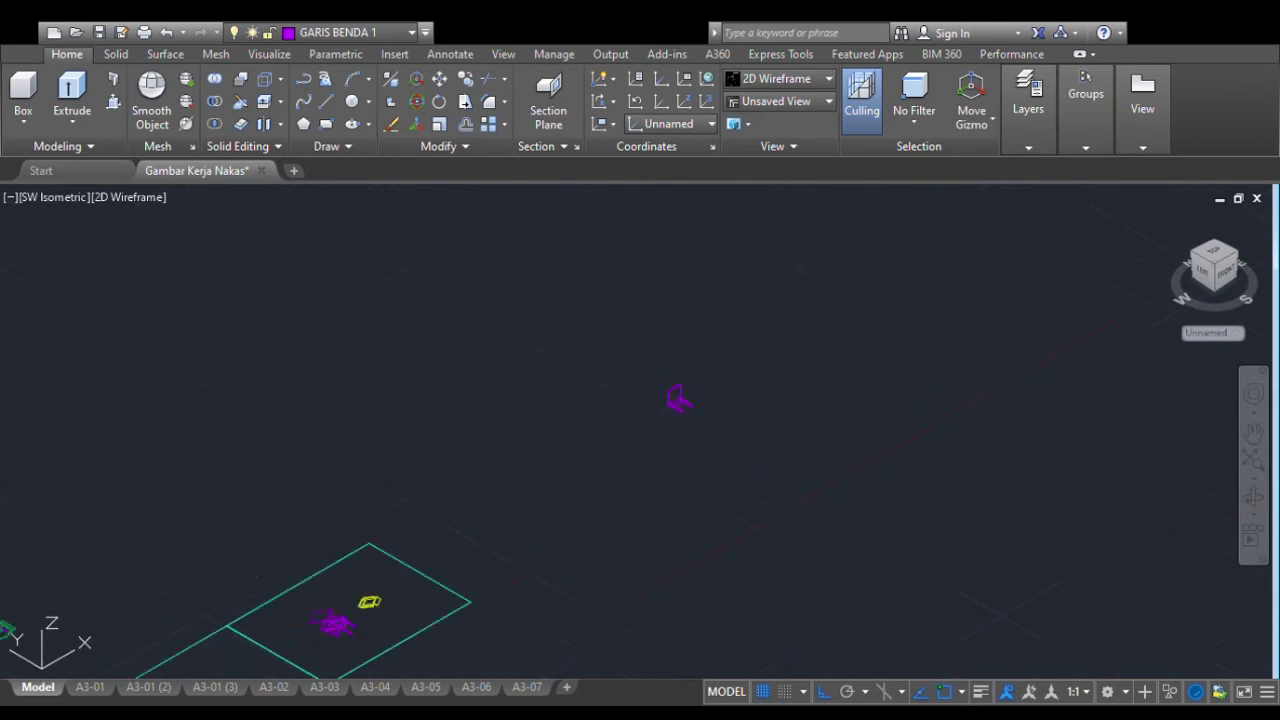
mouse_move(355, 584)
middle_mouse_down()
mouse_move(426, 440)
mouse_move(476, 392)
middle_mouse_up()
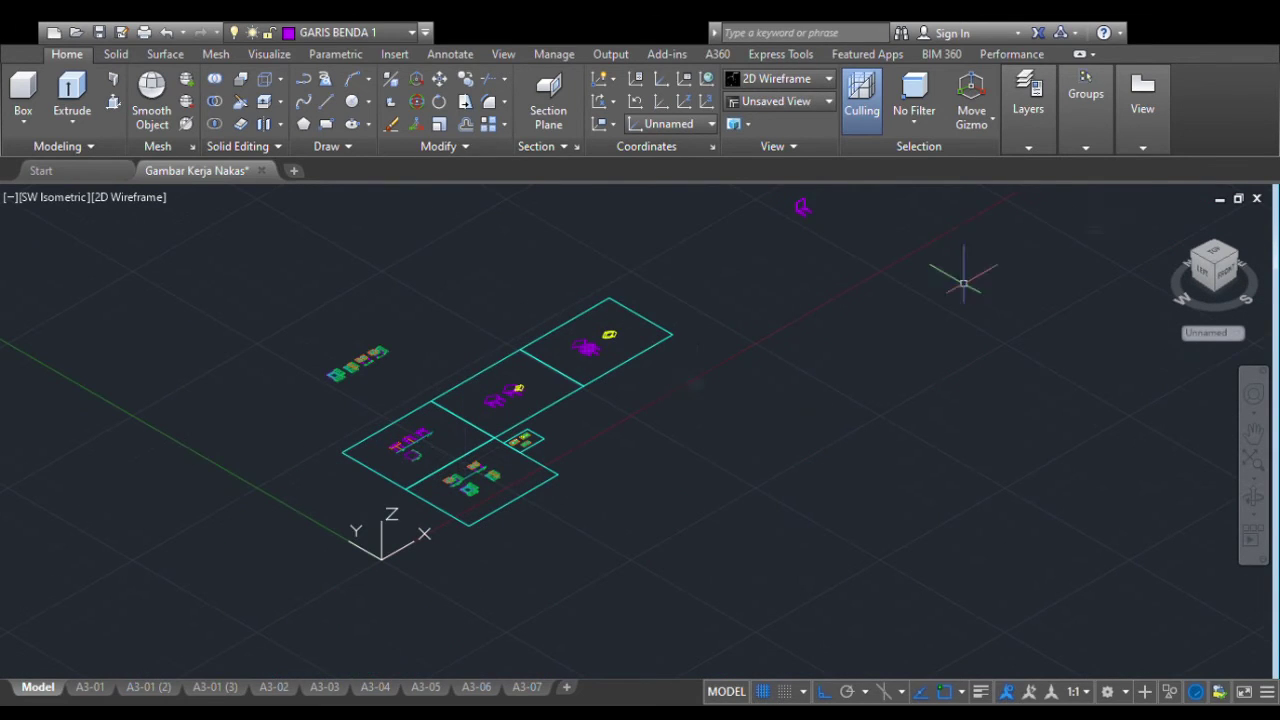
left_click(1220, 262)
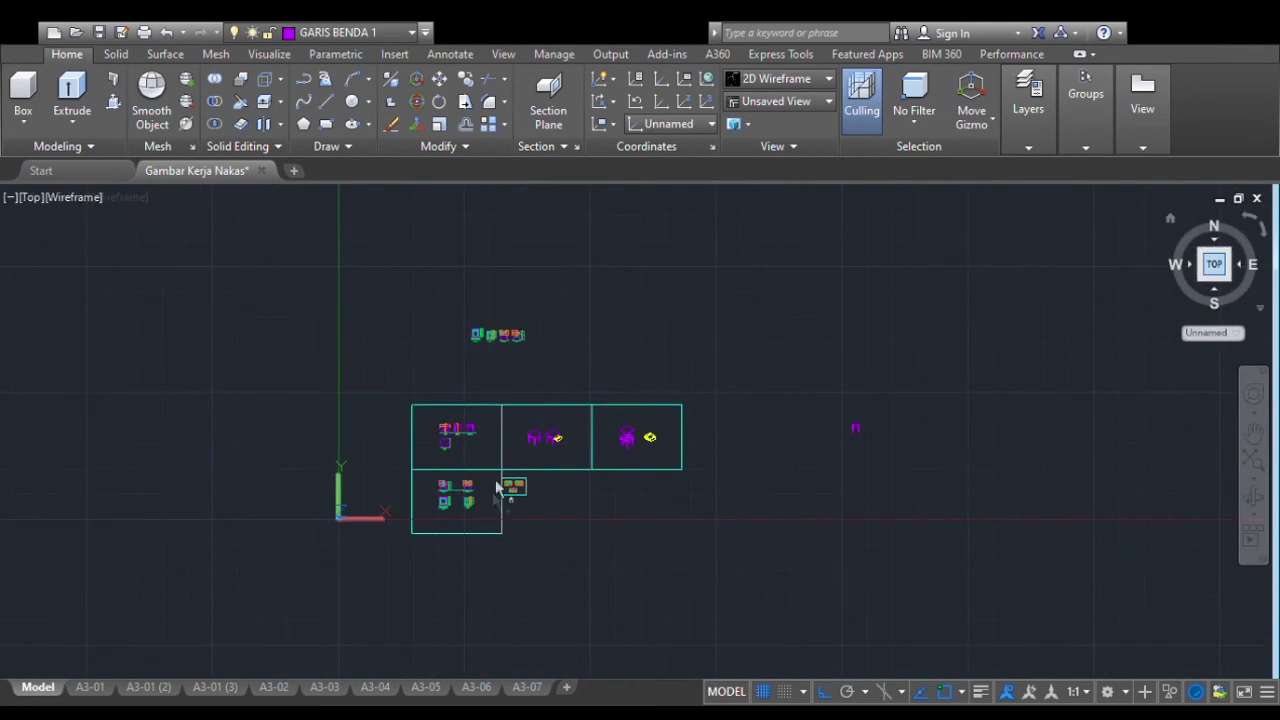
scroll(436, 456, "up", 8)
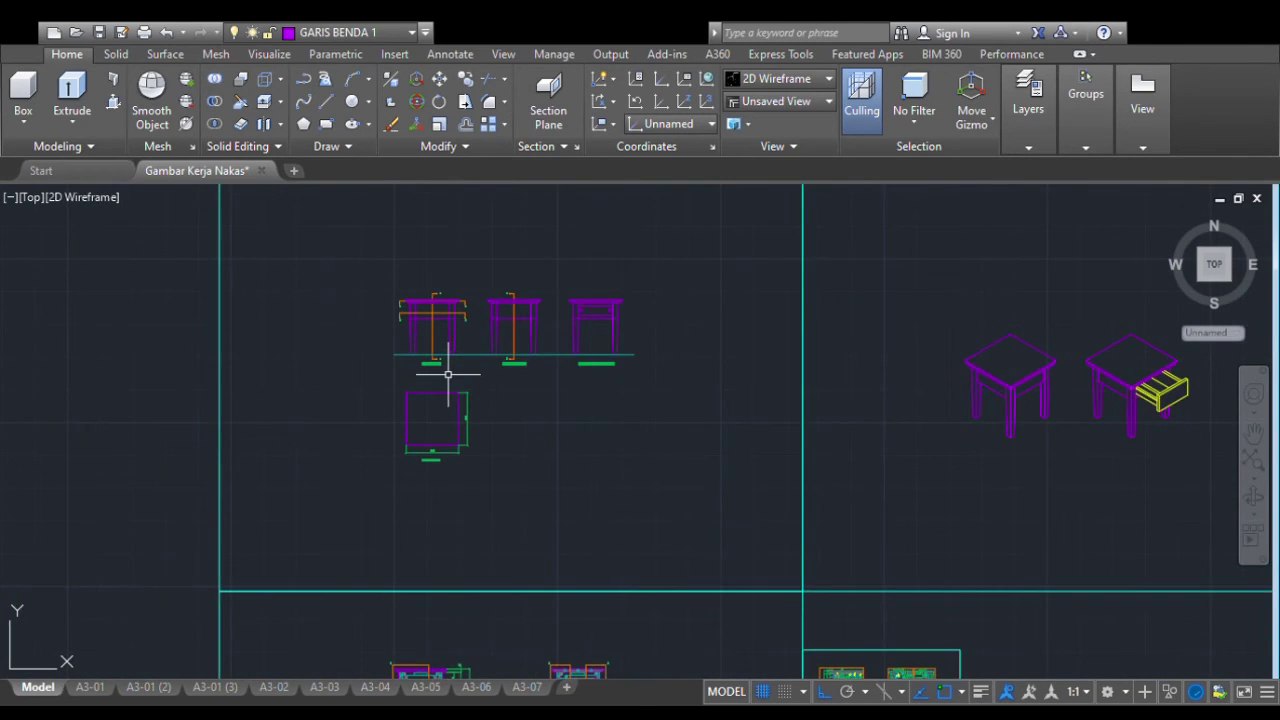
scroll(448, 374, "down", 3)
scroll(412, 460, "up", 10)
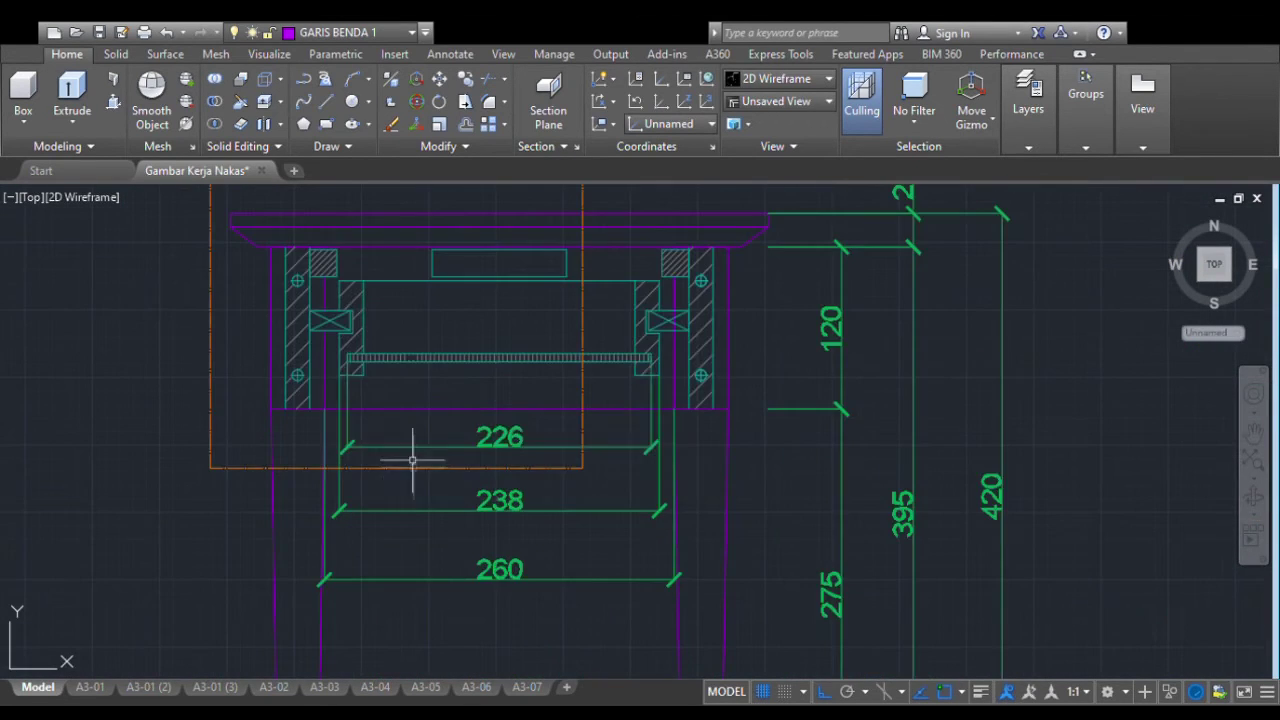
middle_click_drag(407, 371, 477, 461)
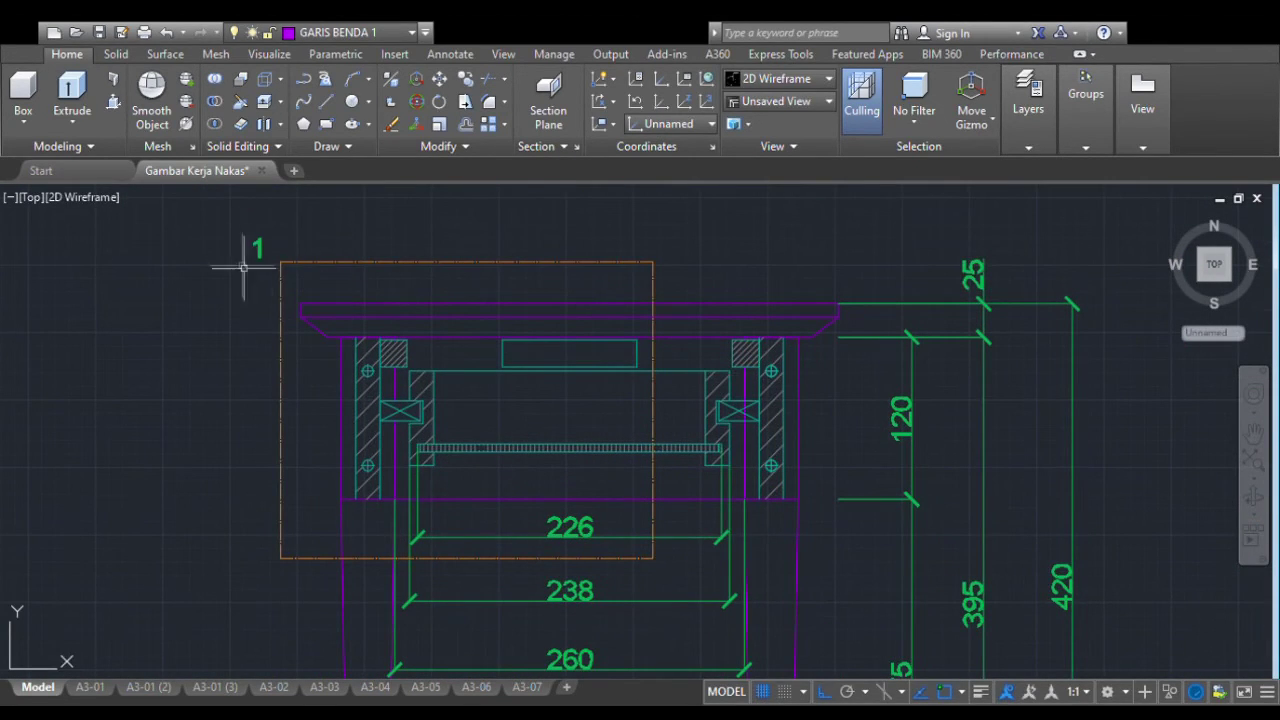
scroll(300, 342, "down", 9)
scroll(728, 345, "up", 4)
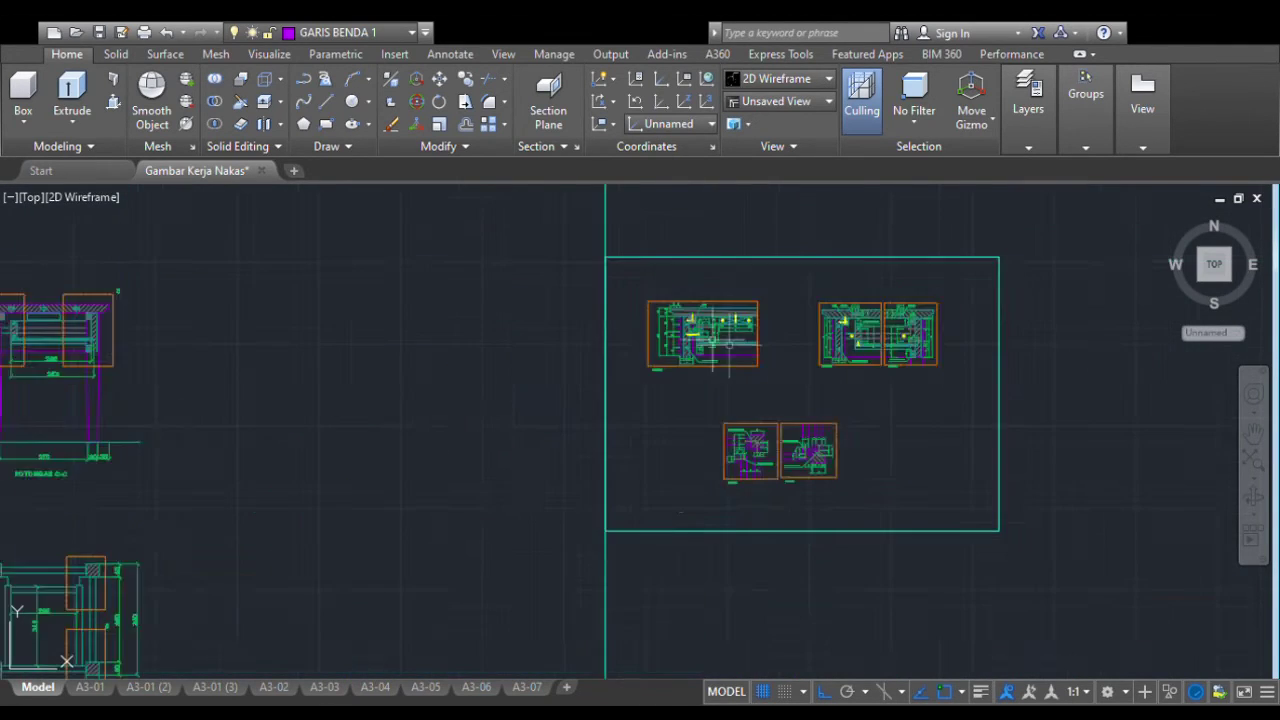
scroll(714, 344, "up", 8)
middle_click_drag(746, 356, 697, 428)
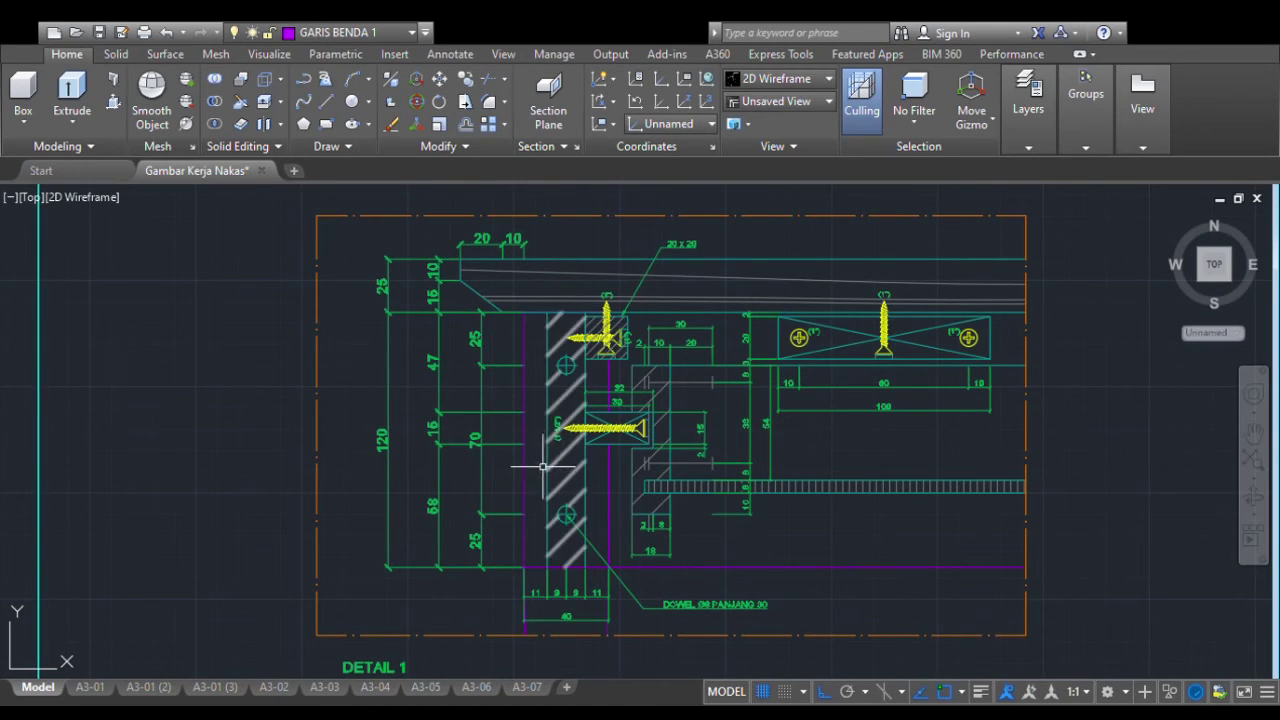
scroll(563, 600, "up", 5)
middle_click_drag(563, 600, 580, 491)
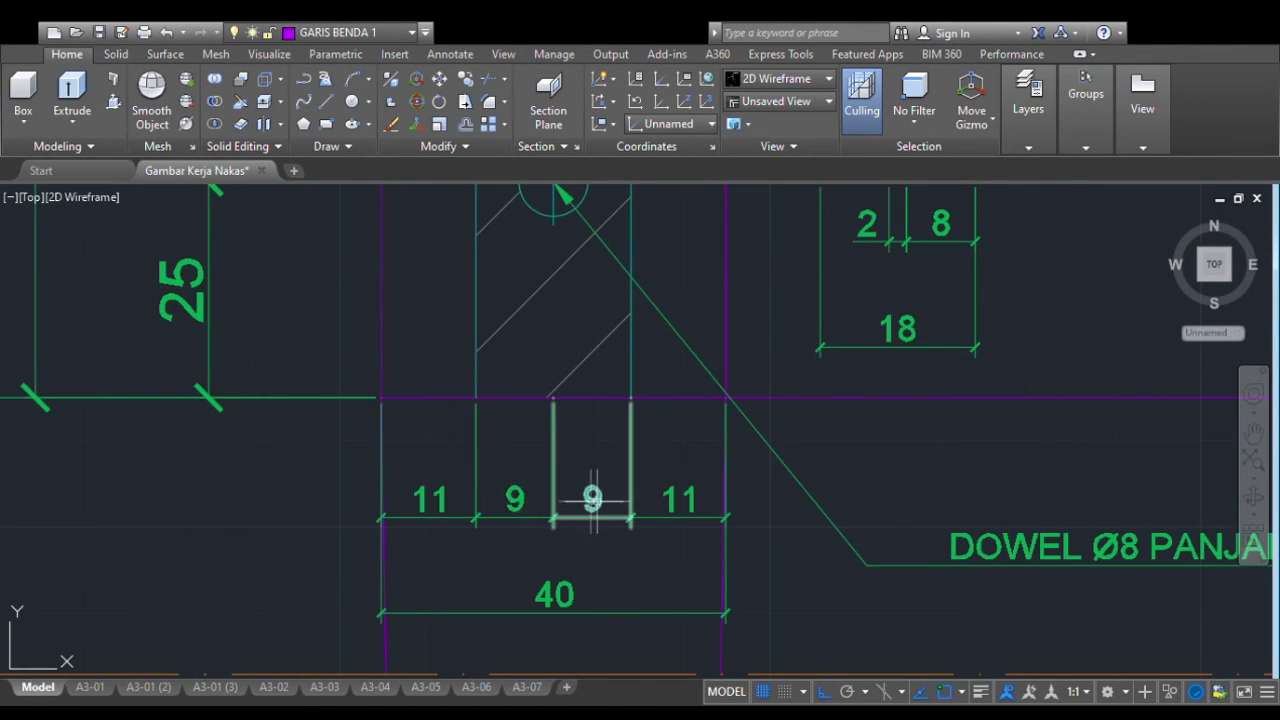
scroll(591, 498, "down", 15)
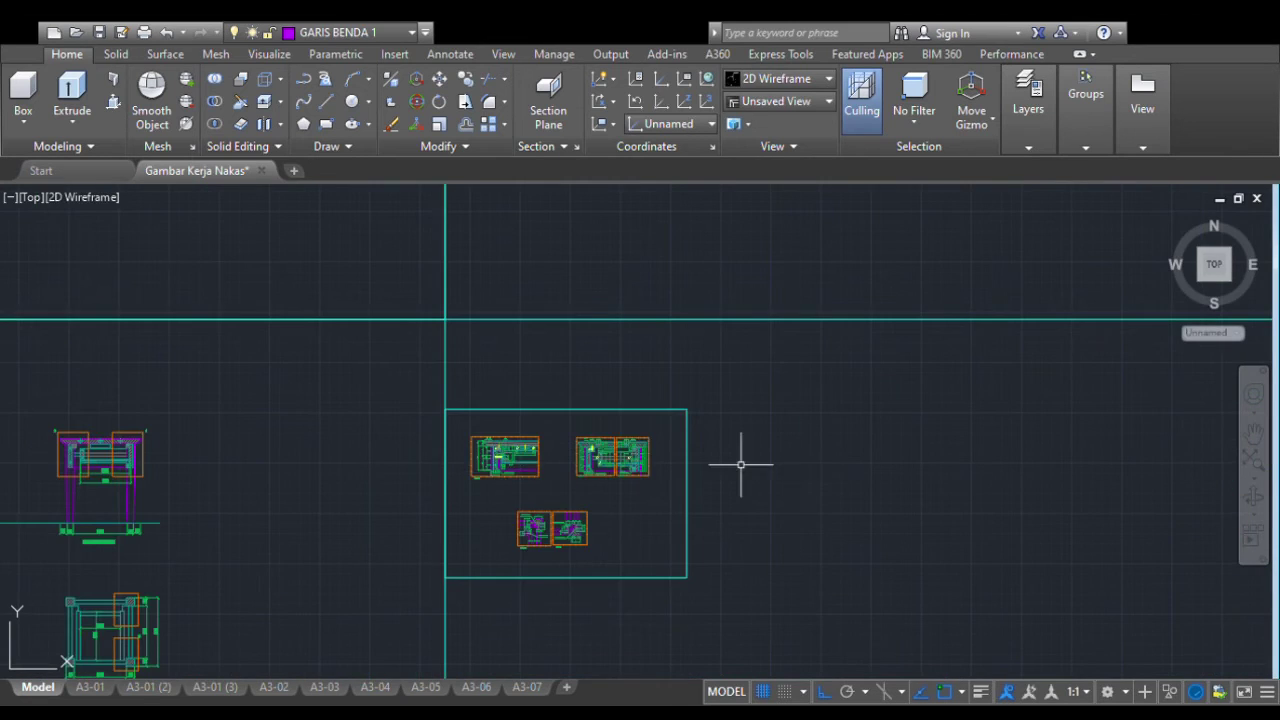
scroll(520, 455, "down", 3)
scroll(657, 449, "up", 5)
scroll(657, 371, "up", 8)
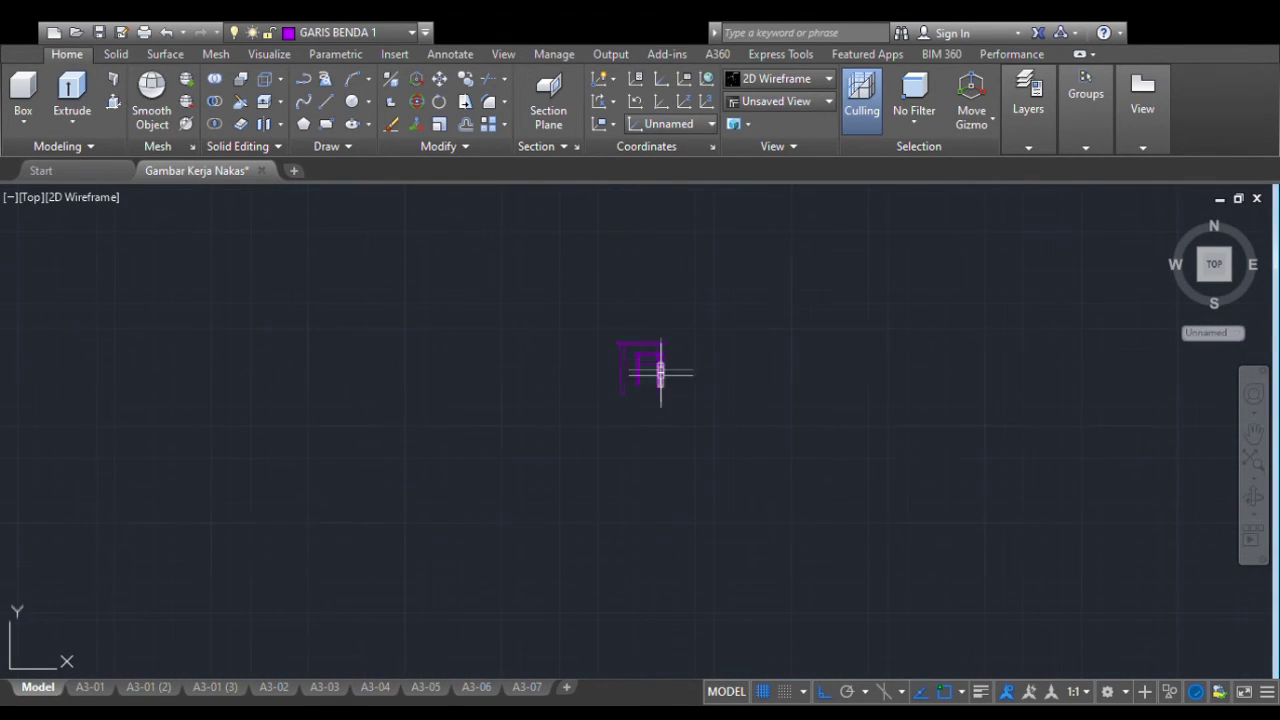
Extrude the rectangle between the two legs' upper blocks into a solid apron panel in the southwest isometric view
left_click(1203, 279)
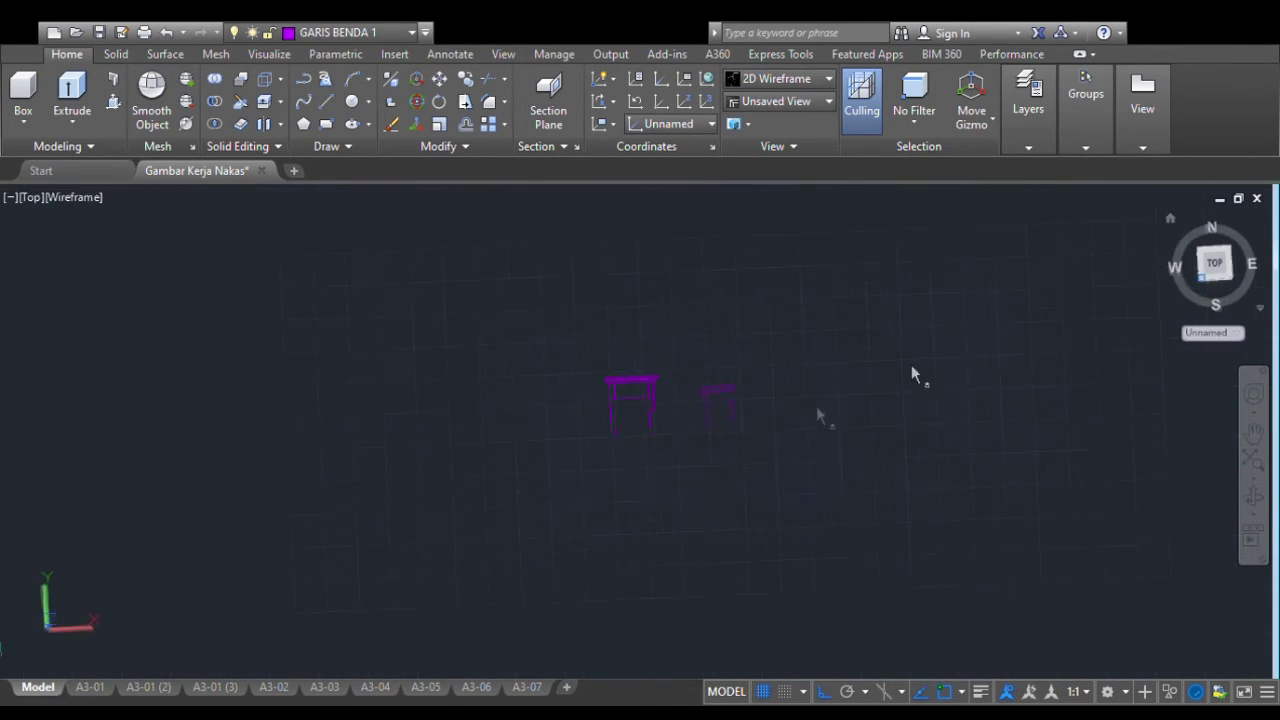
scroll(812, 355, "up", 10)
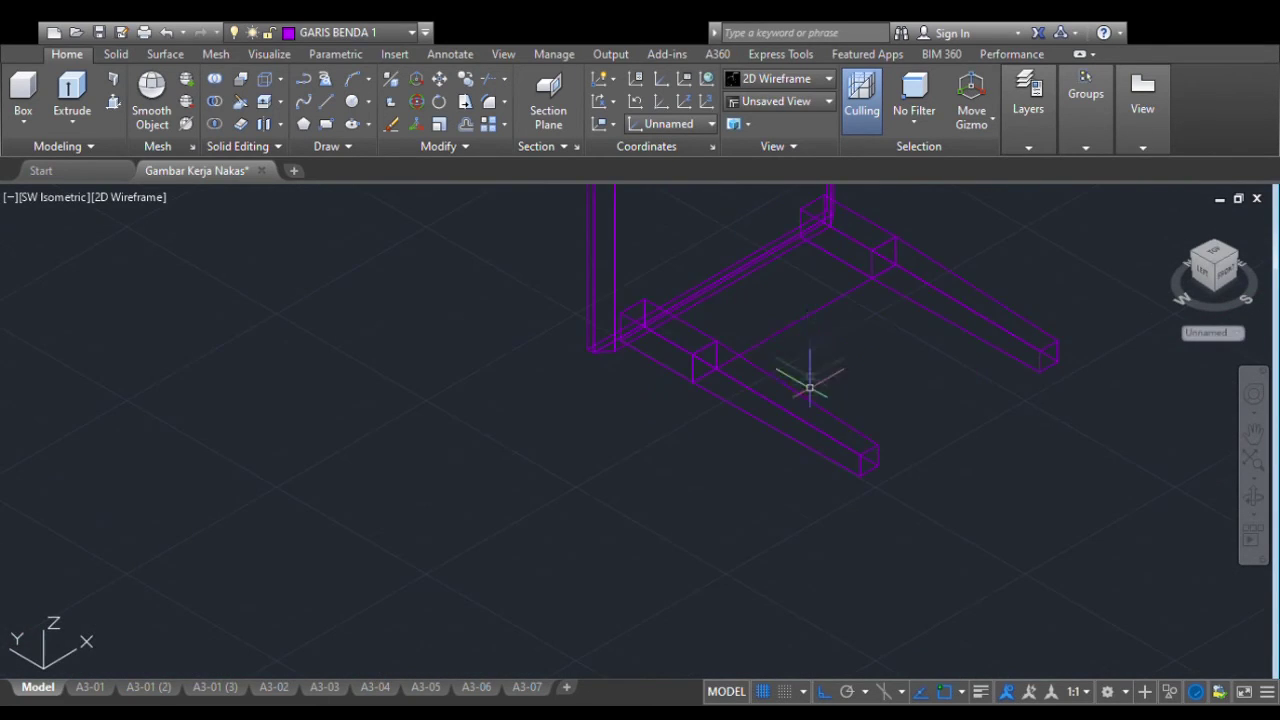
middle_click_drag(800, 333, 803, 432)
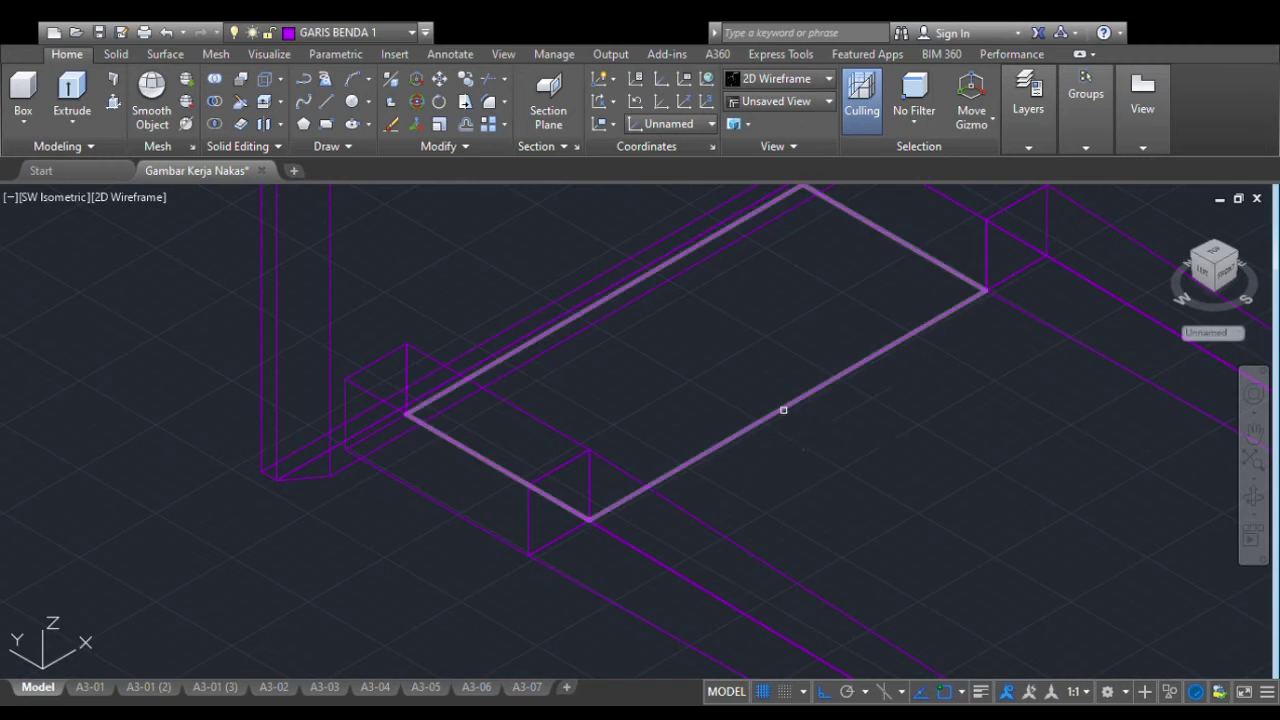
key("Return")
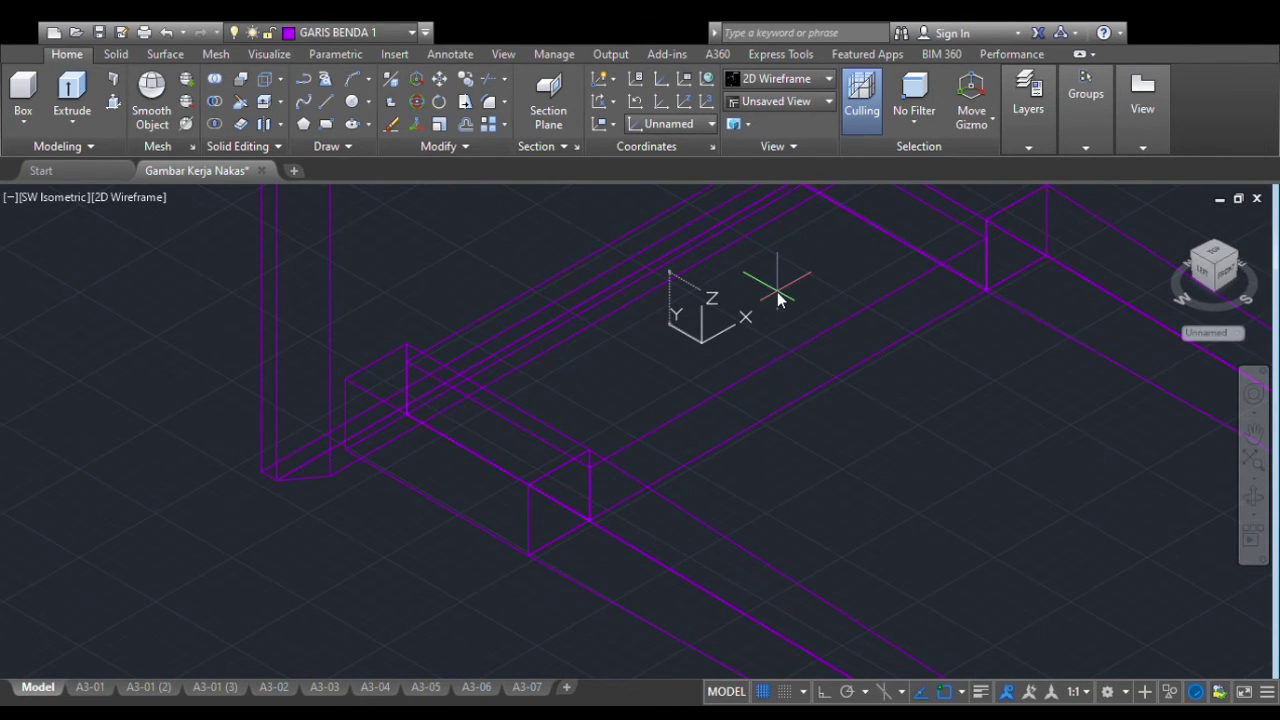
key("Escape")
scroll(777, 291, "down", 5)
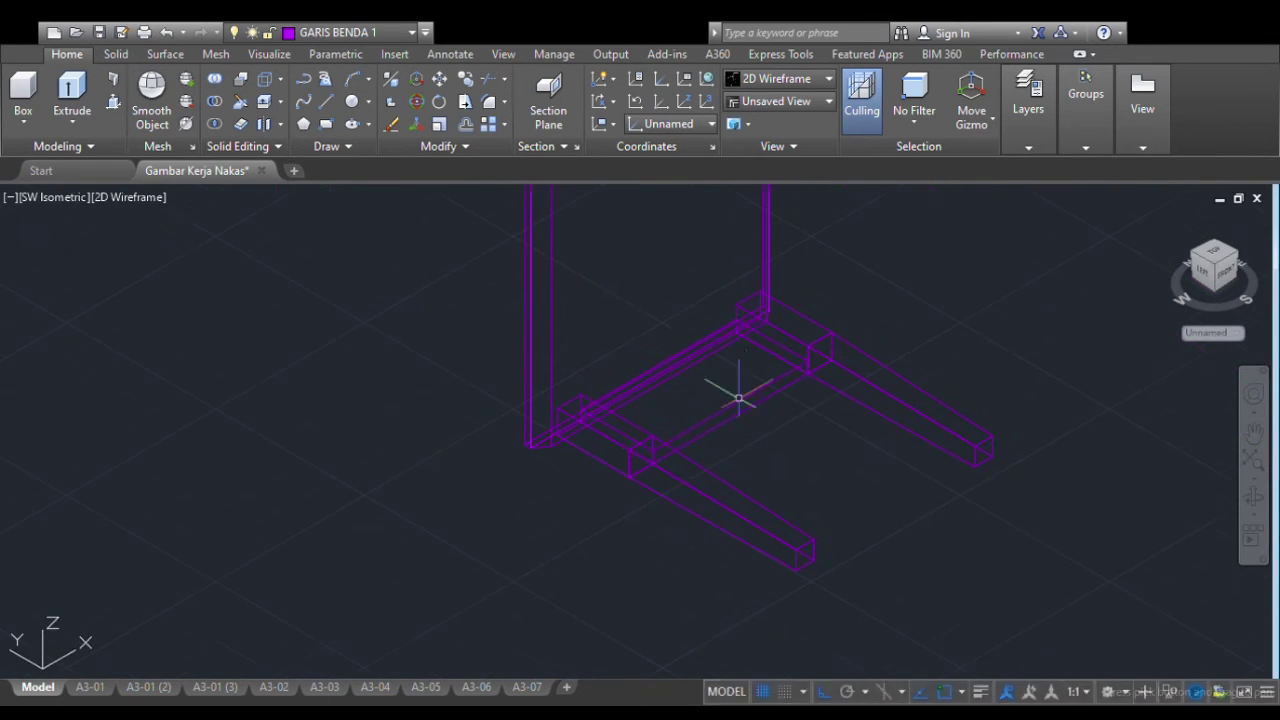
Move the apron panel from its end edge's midpoint to the midpoint of the leg block's edge, centring it in the leg's thickness
scroll(770, 395, "up", 5)
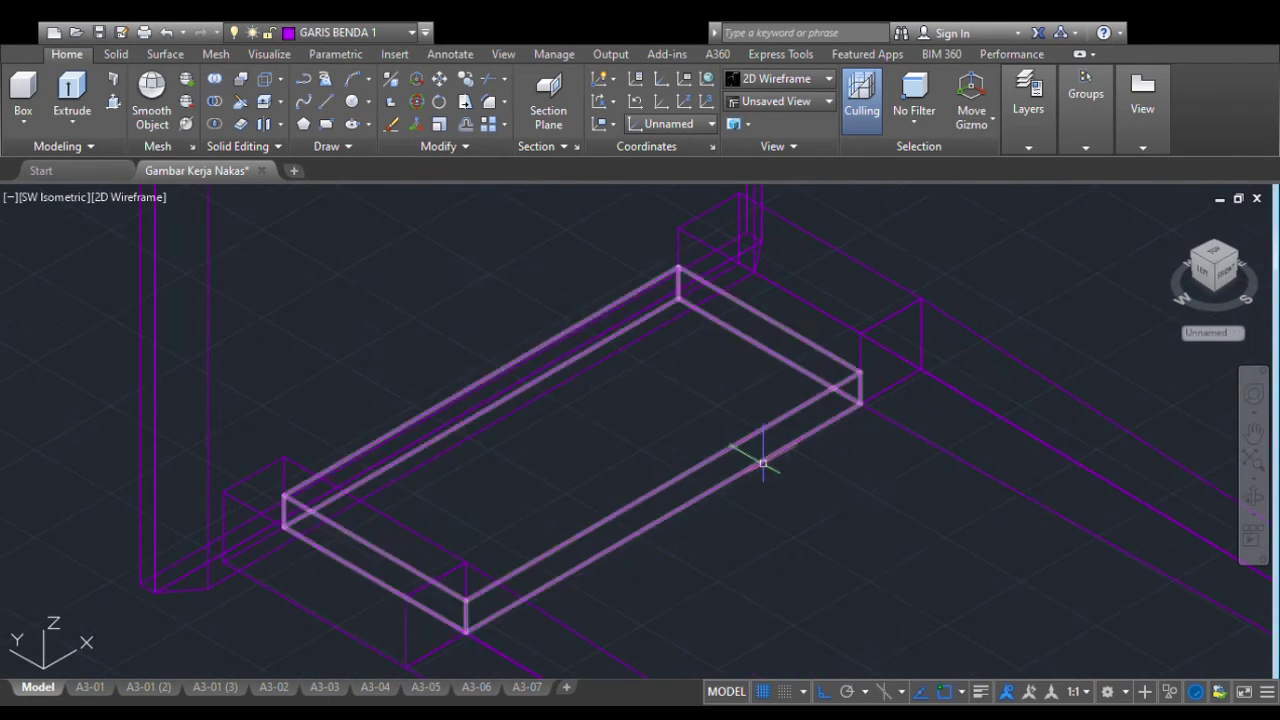
left_click(794, 494)
left_click(709, 434)
scroll(703, 400, "down", 2)
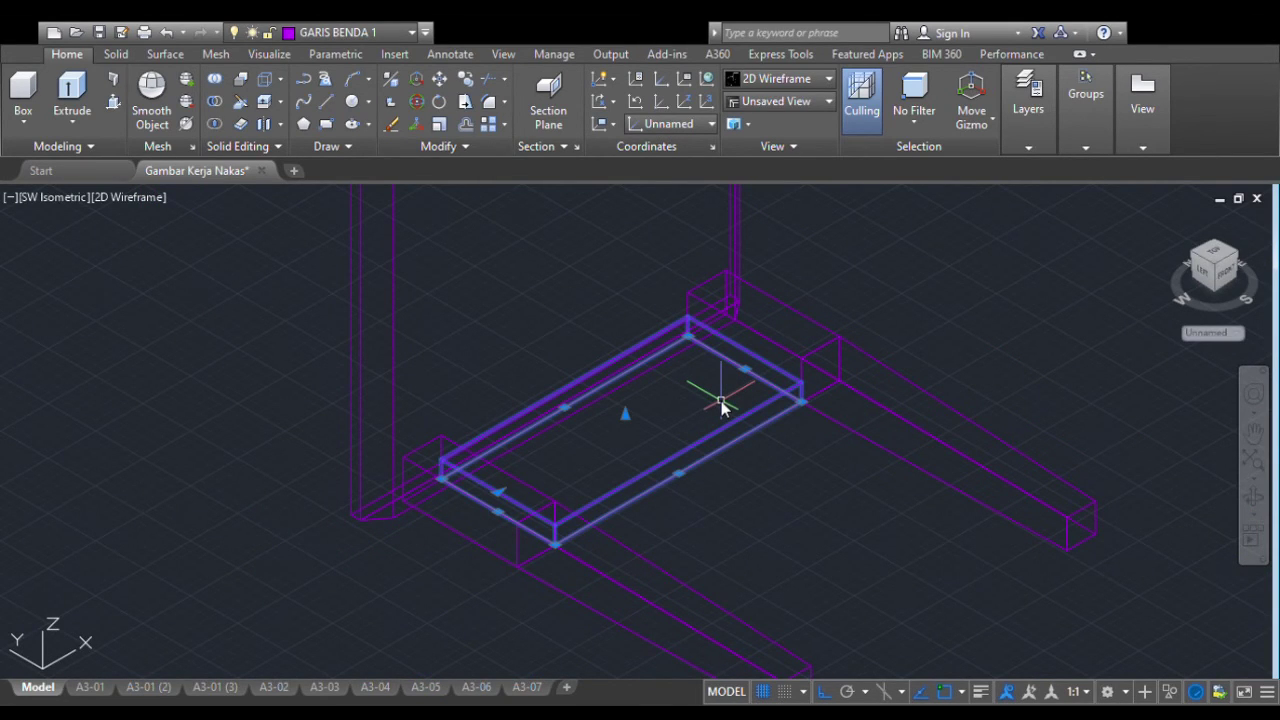
key("Escape")
scroll(800, 392, "up", 5)
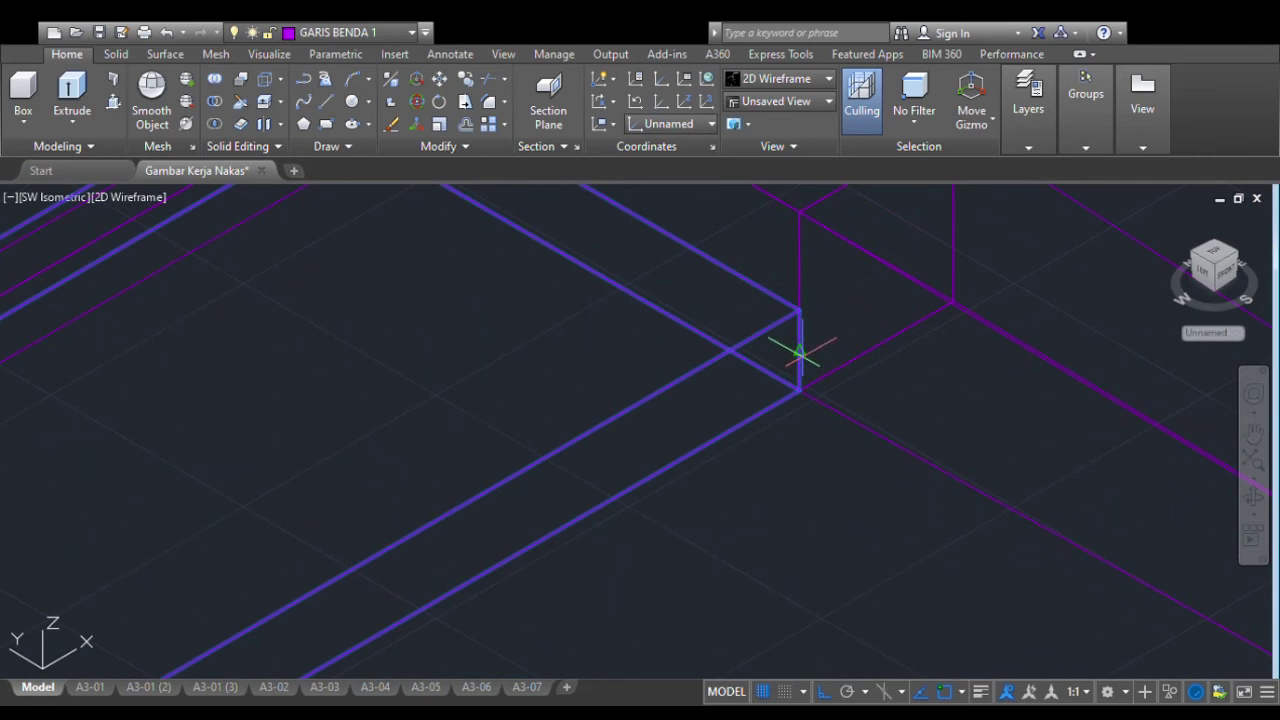
left_click(799, 350)
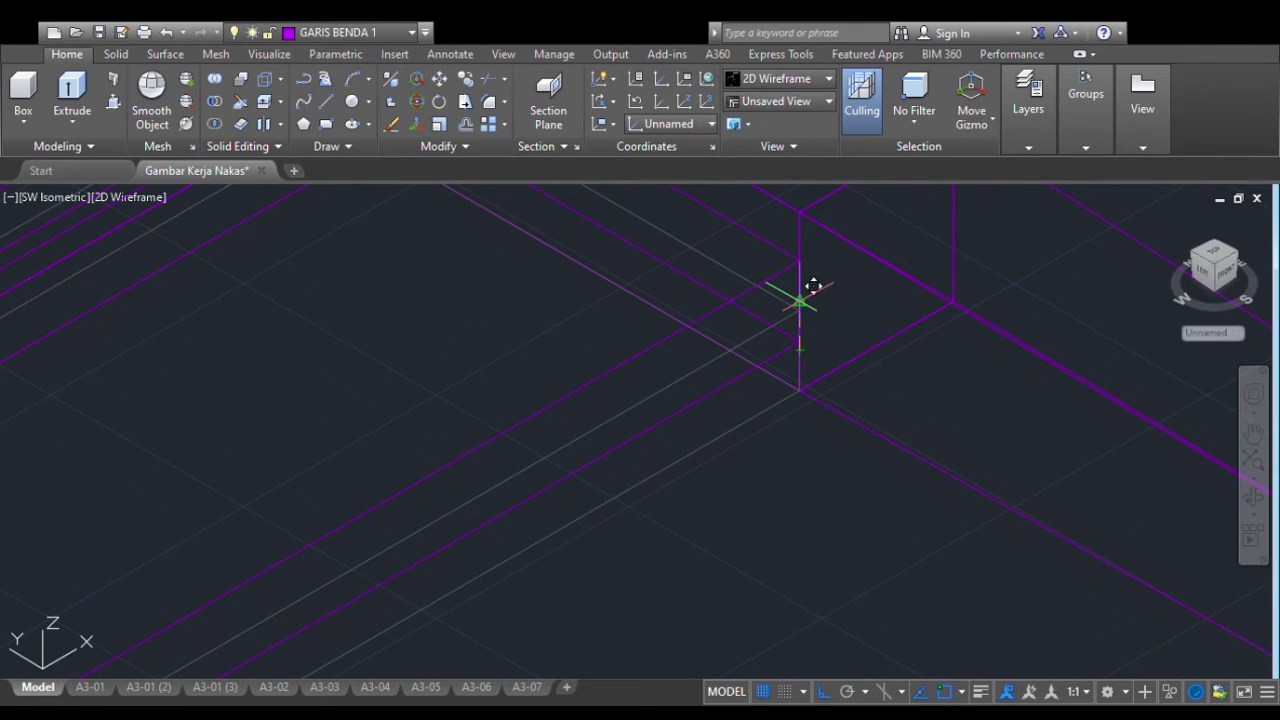
scroll(813, 287, "down", 6)
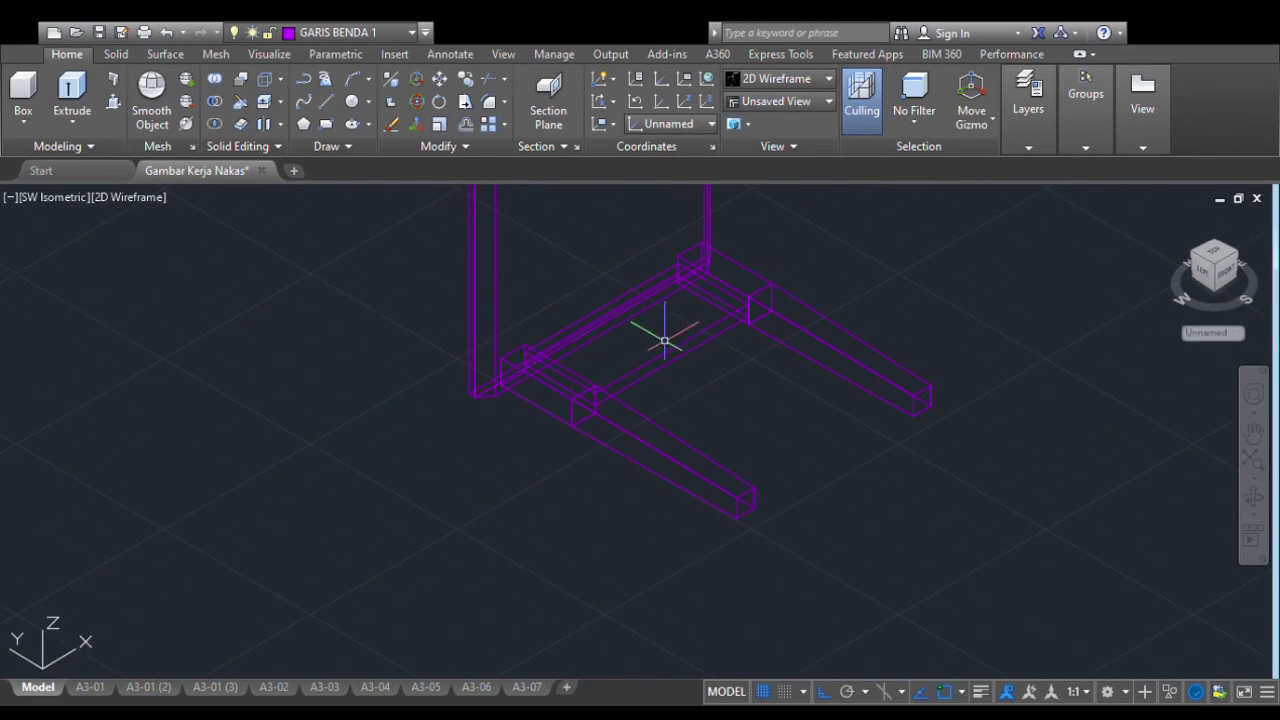
middle_click_drag(663, 337, 712, 415)
scroll(706, 440, "down", 3)
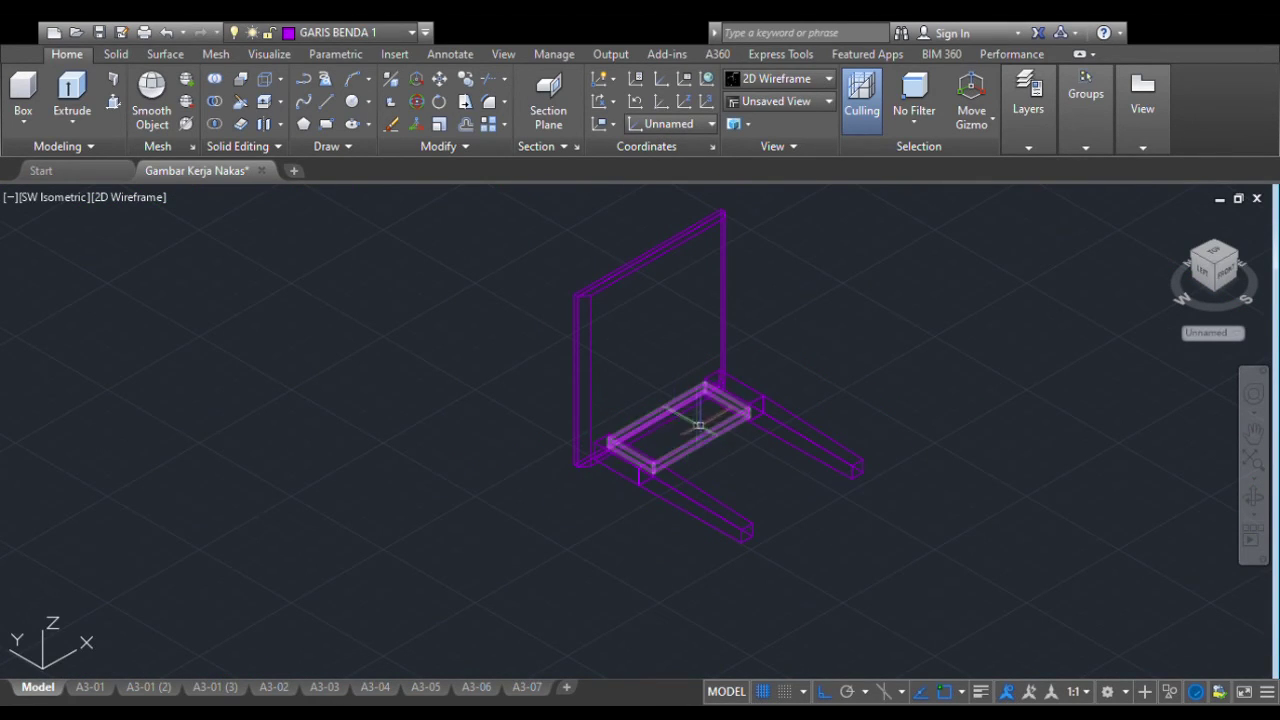
scroll(690, 455, "up", 4)
scroll(700, 447, "up", 2)
scroll(706, 443, "down", 5)
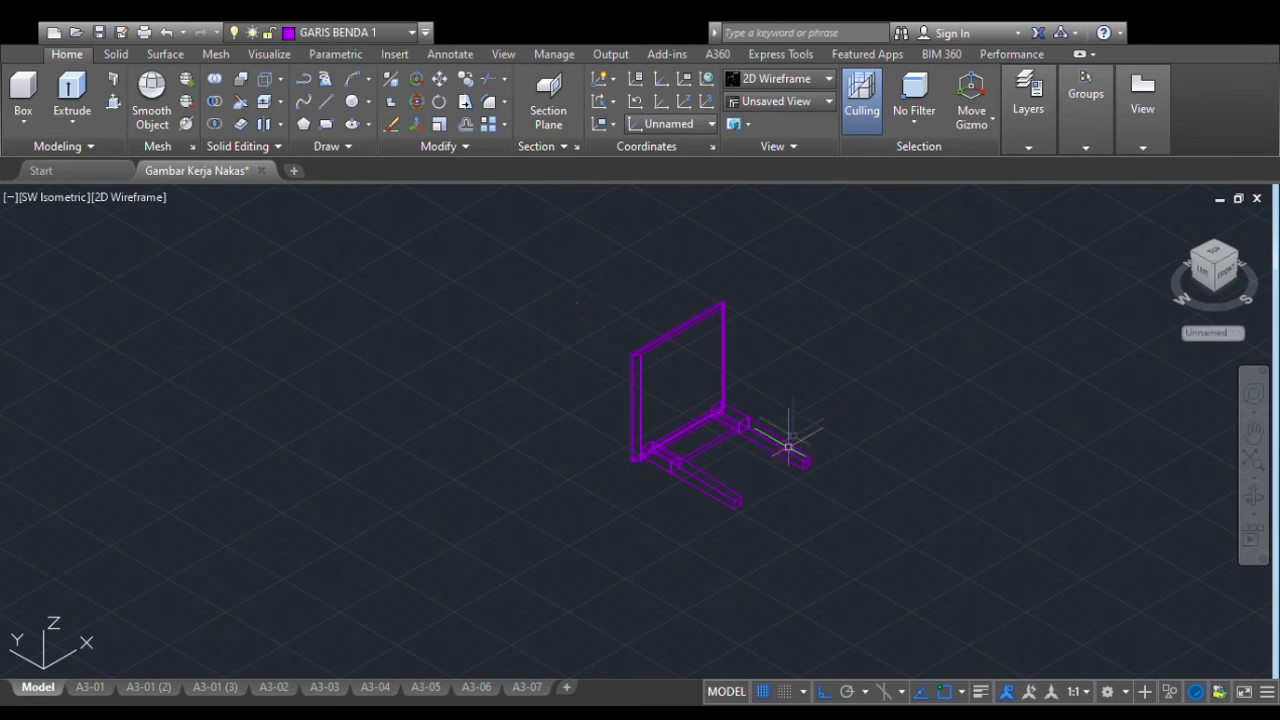
scroll(636, 420, "down", 2)
scroll(660, 425, "up", 4)
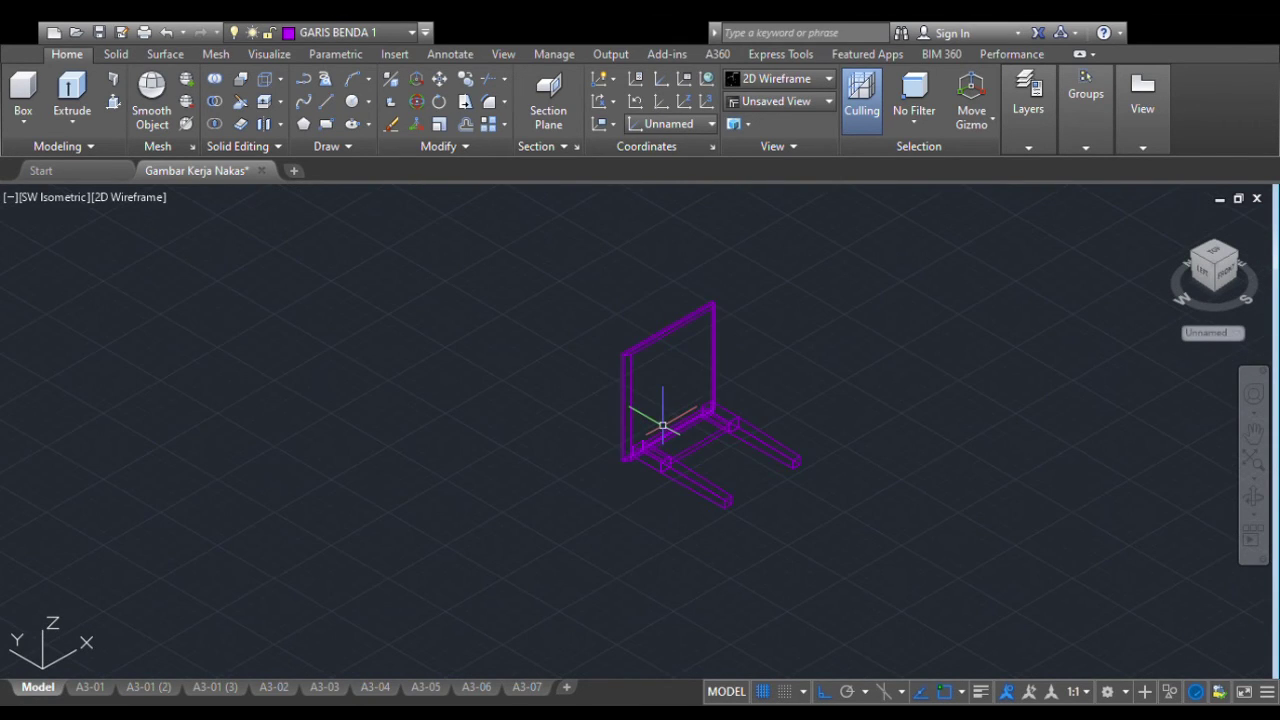
scroll(732, 512, "down", 5)
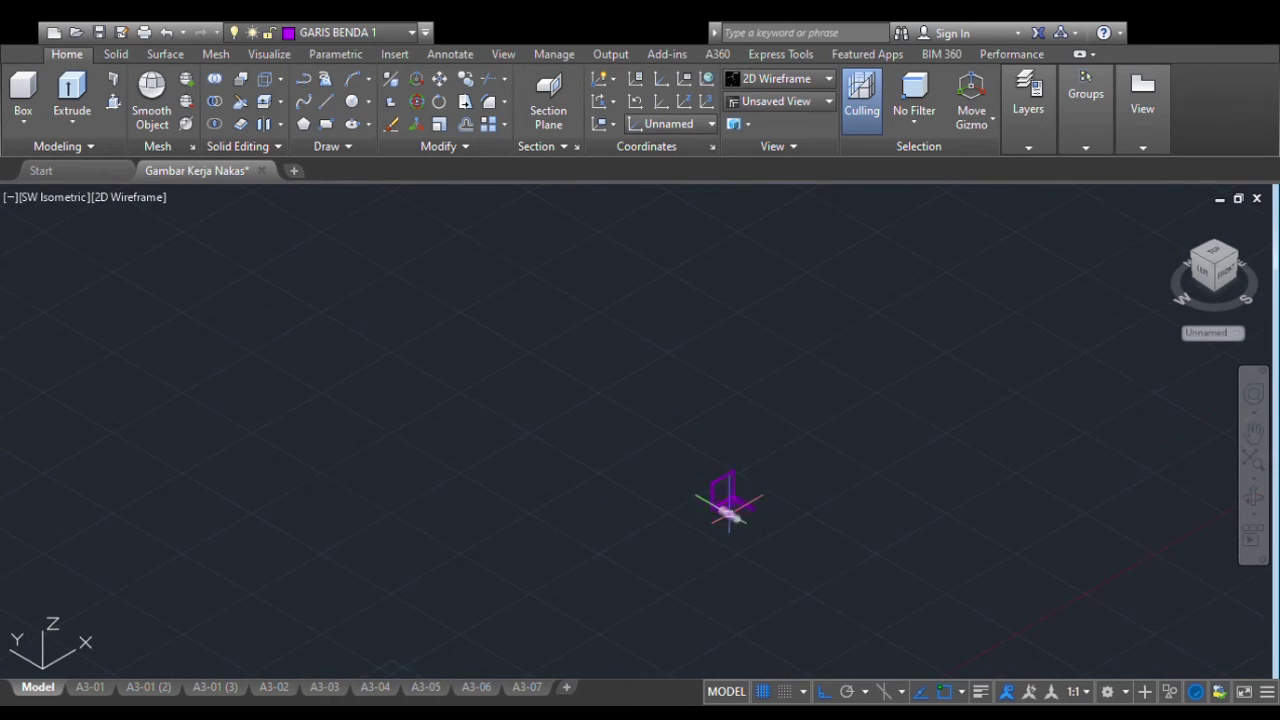
scroll(725, 530, "up", 5)
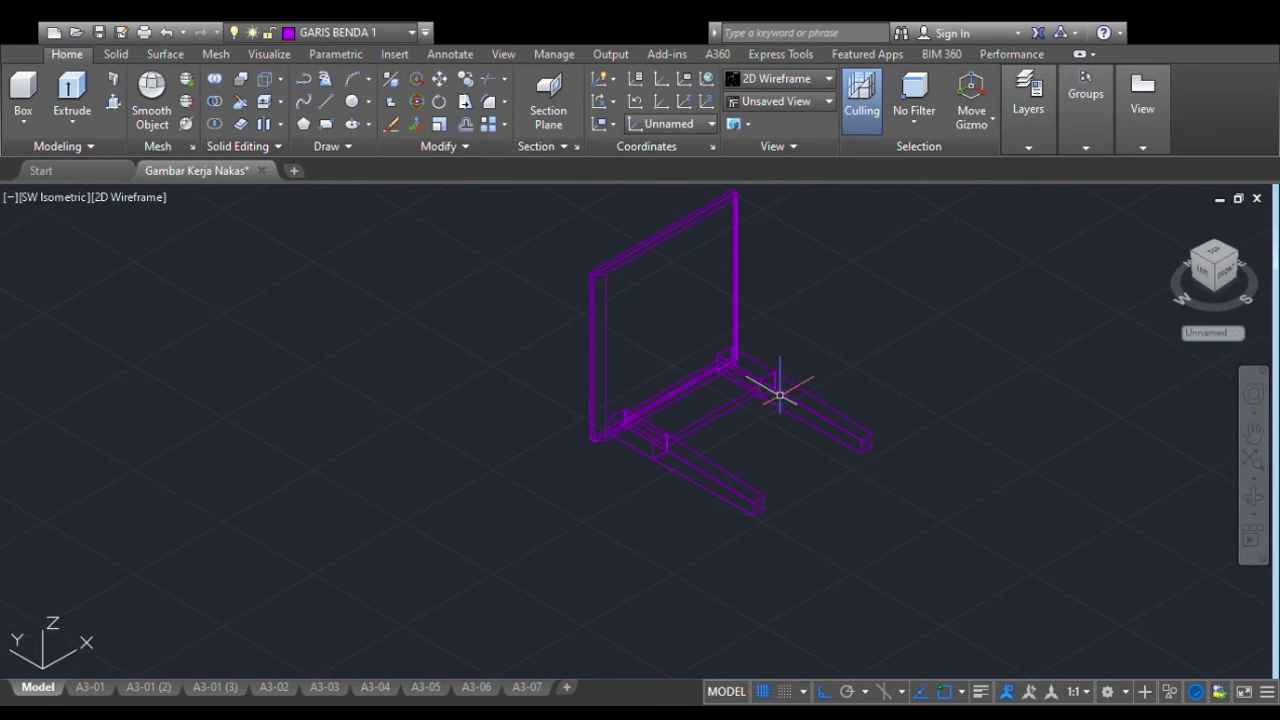
scroll(771, 409, "down", 3)
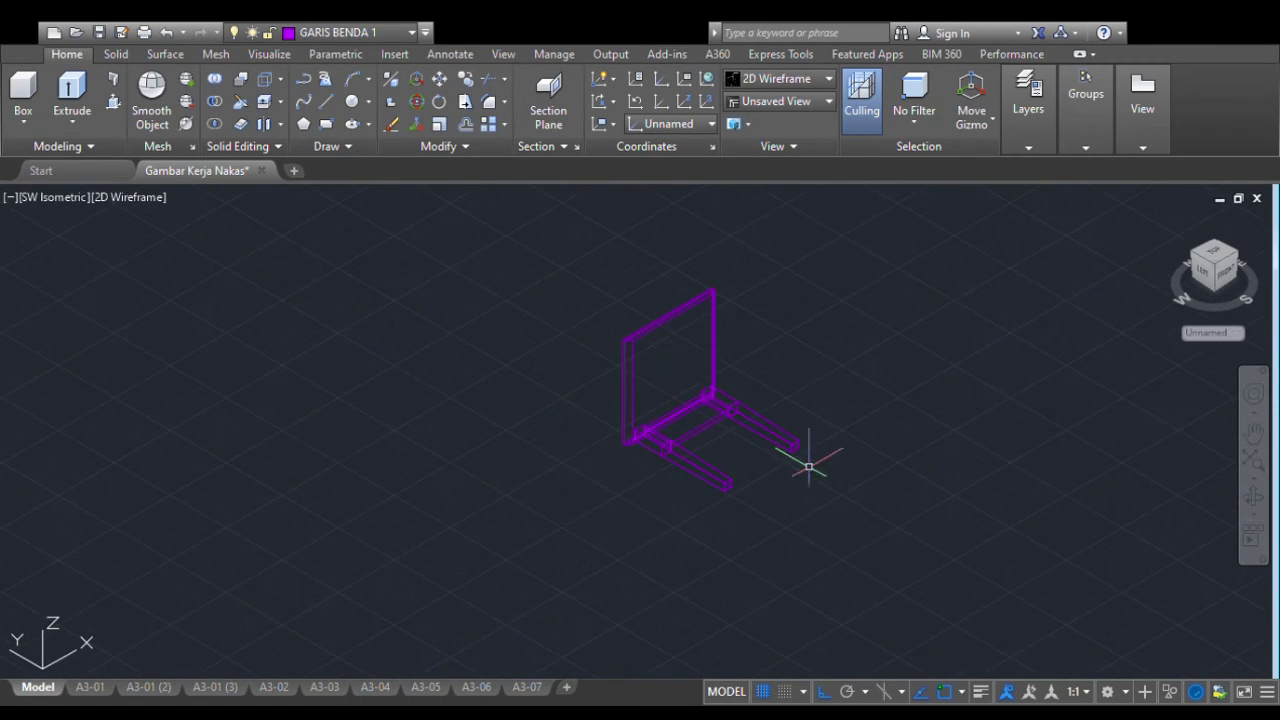
scroll(777, 509, "up", 3)
Rotate the tabletop, legs and apron together about the X axis in 3D so the table stands upright
left_click_drag(842, 592, 612, 362)
key("Escape")
left_click_drag(867, 557, 426, 213)
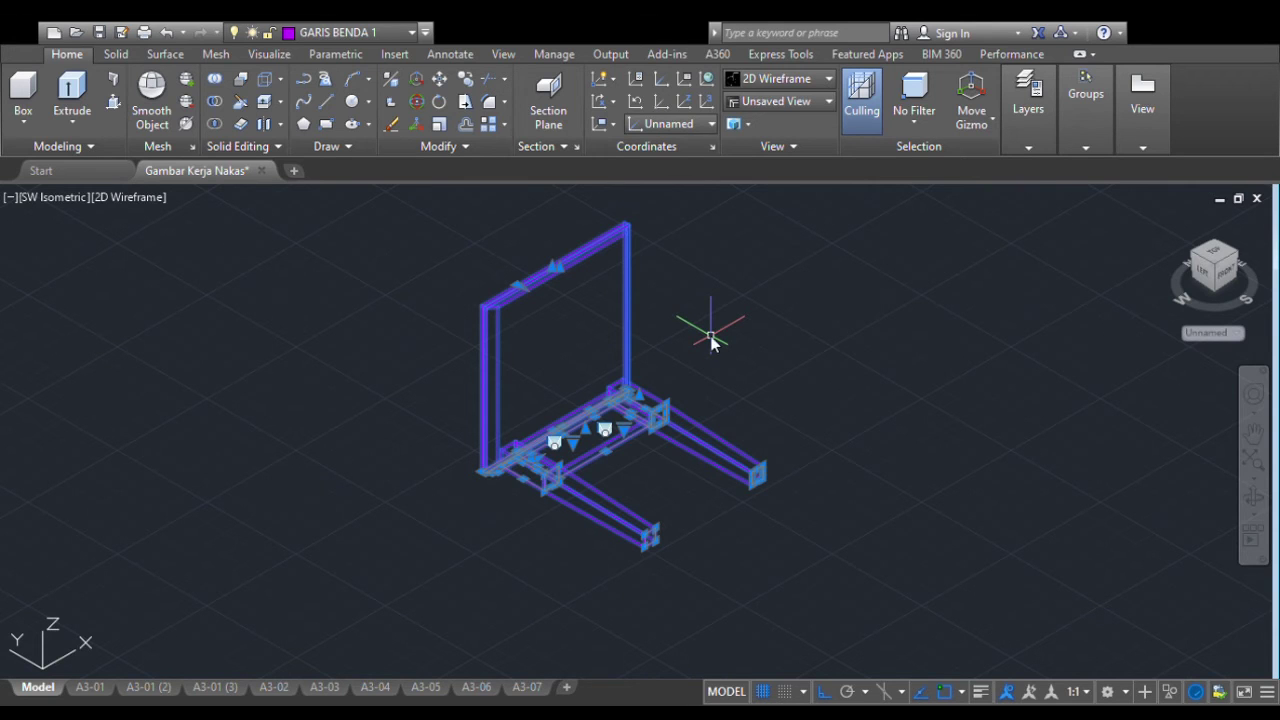
key("Return")
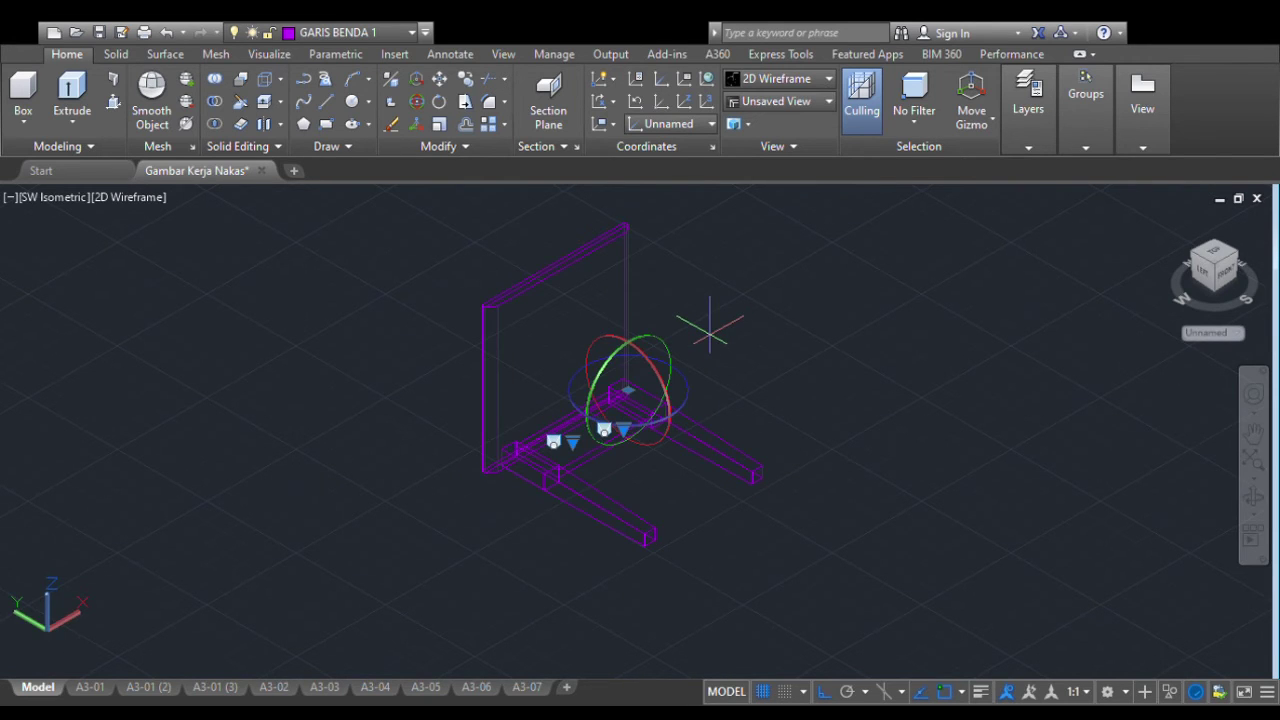
left_click(641, 355)
left_click(652, 232)
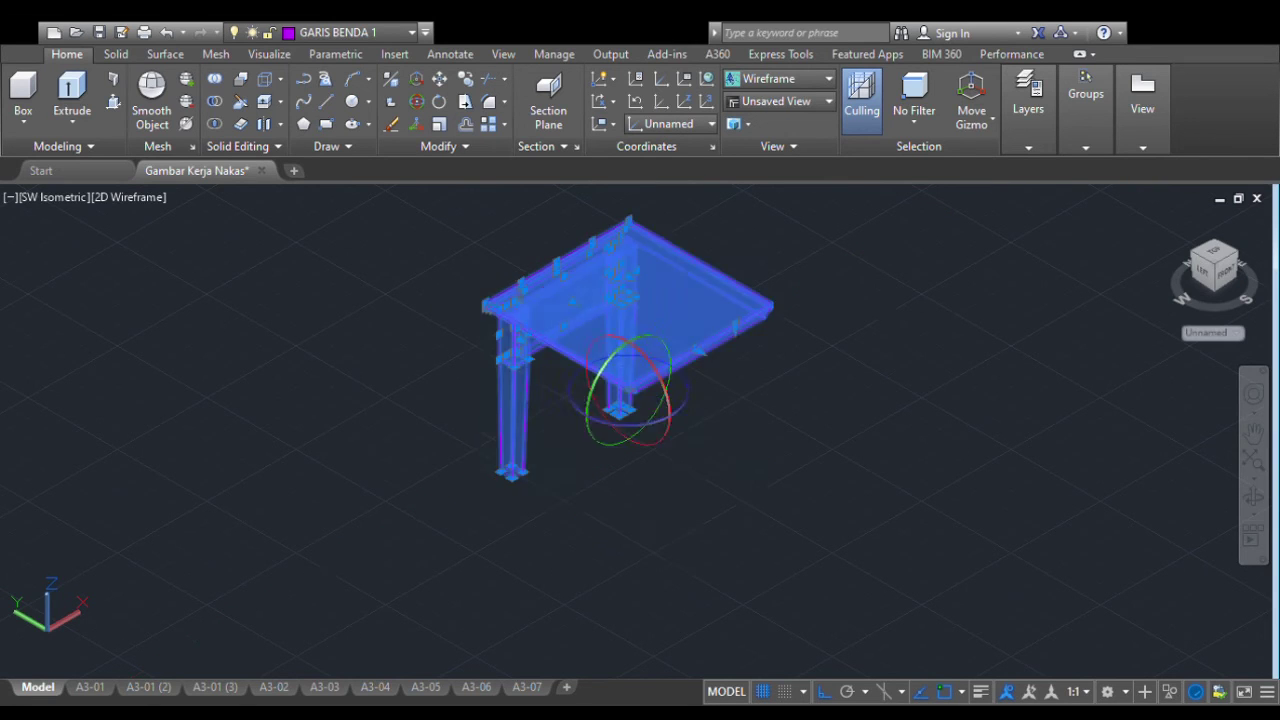
Mirror the two legs and their apron panel to the opposite side of the tabletop, keeping the originals
scroll(565, 345, "down", 15)
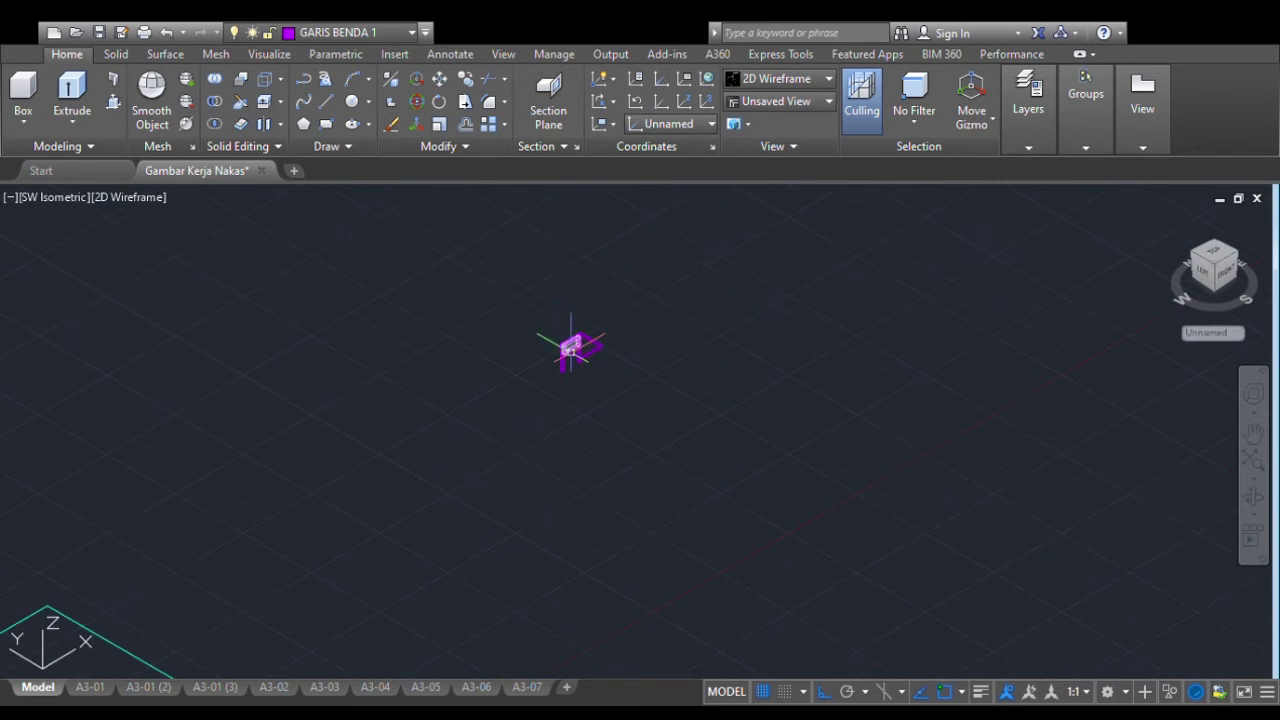
scroll(570, 370, "up", 15)
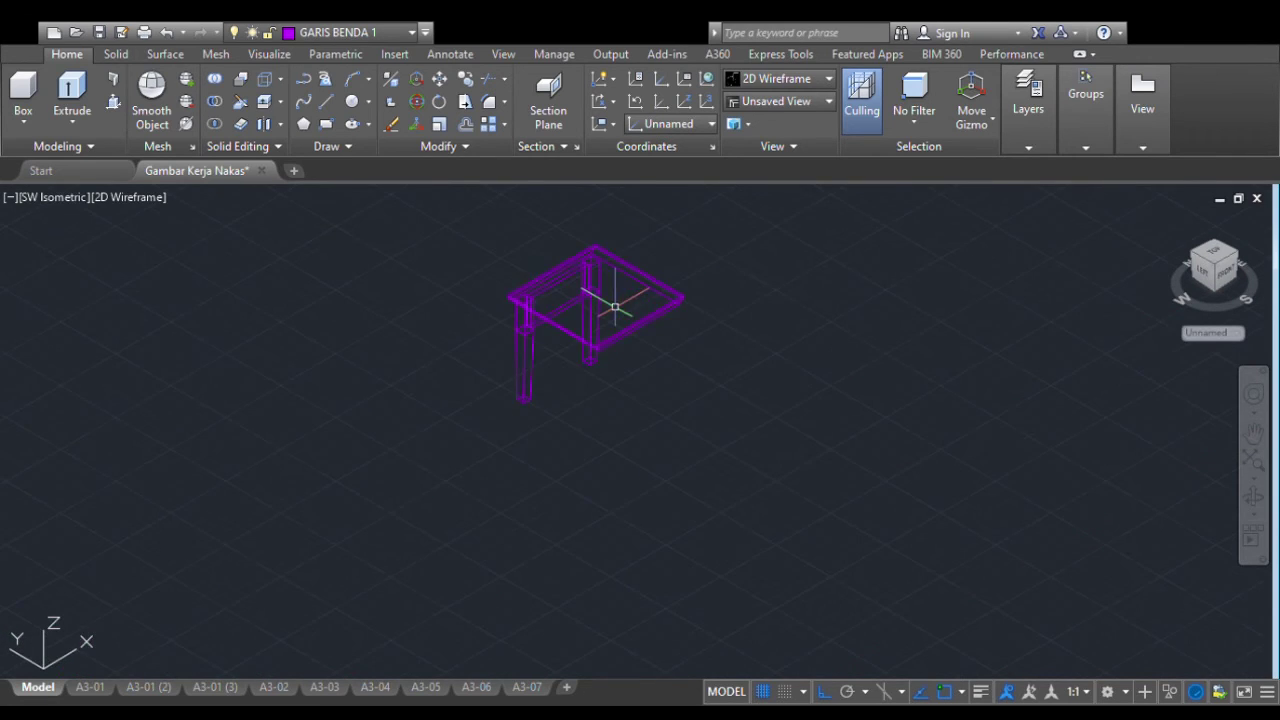
scroll(567, 317, "up", 3)
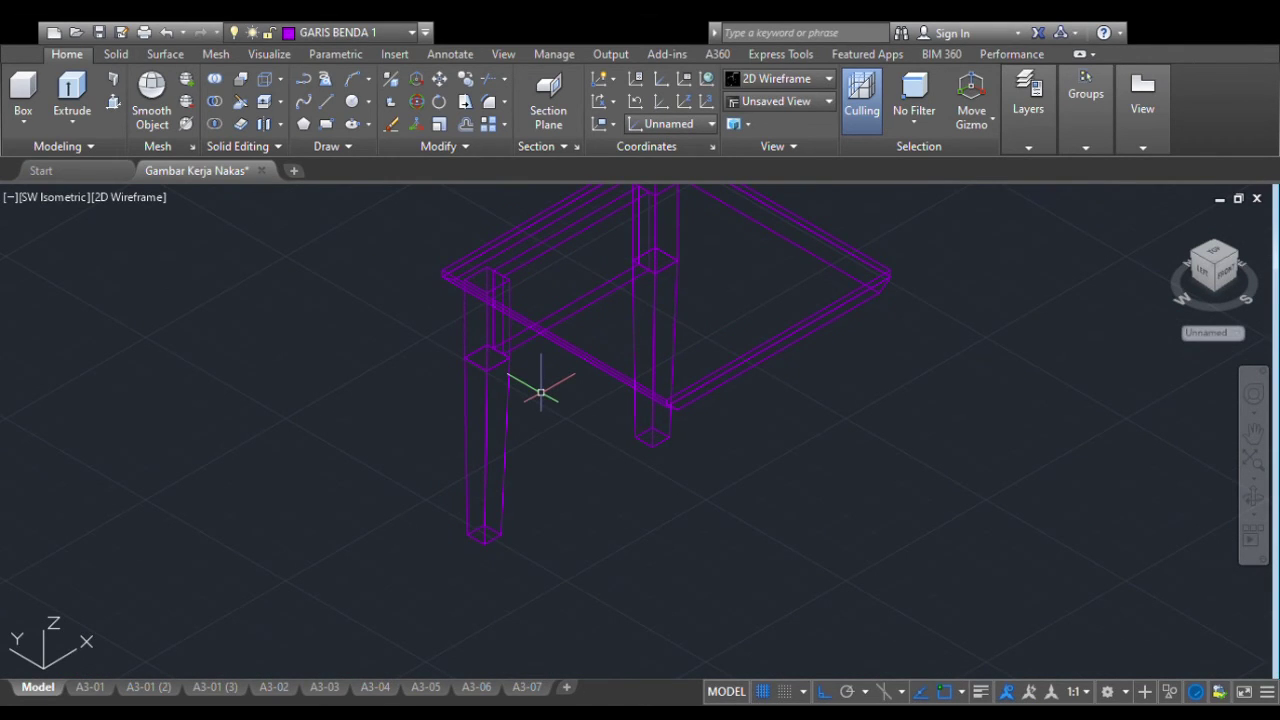
left_click(542, 407)
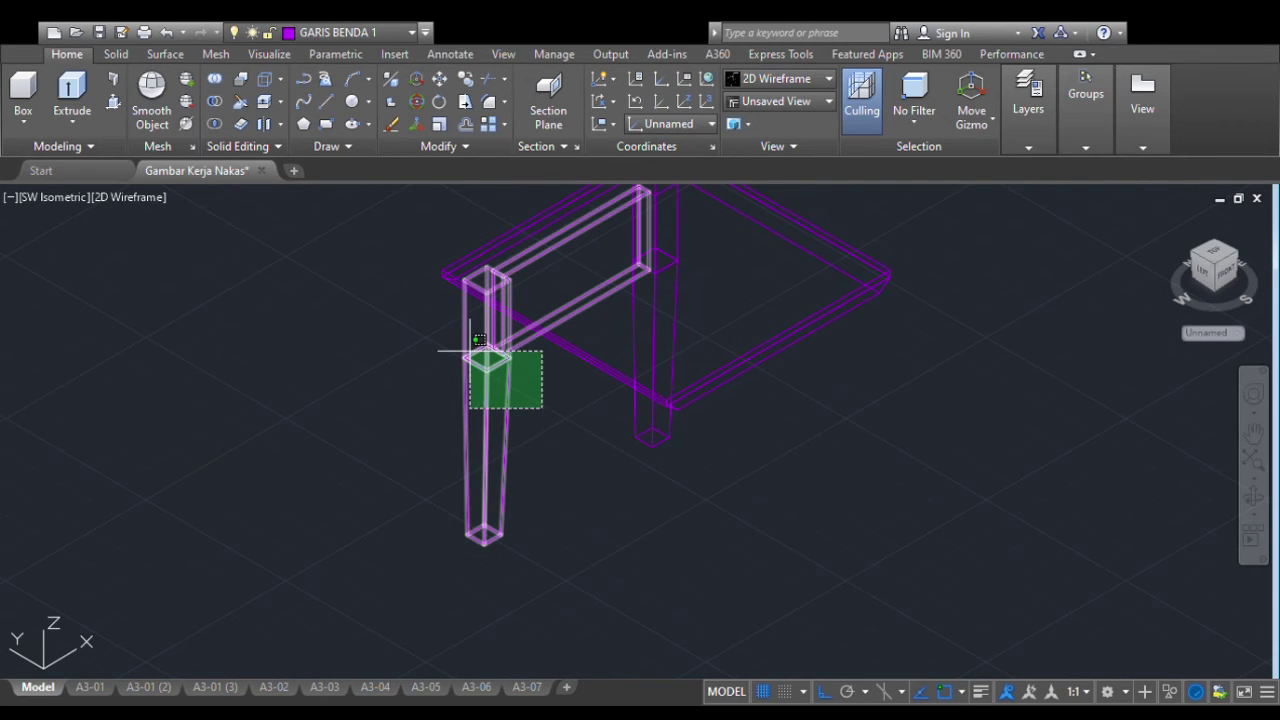
left_click(470, 350)
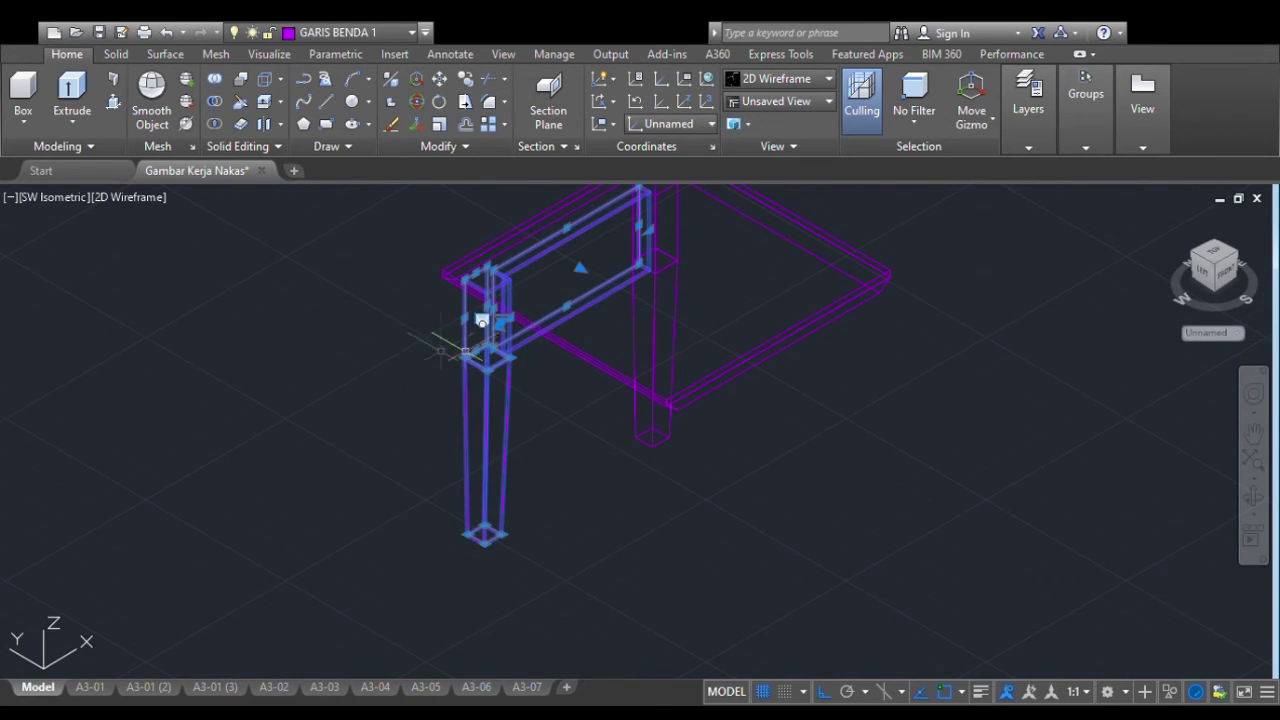
left_click(700, 285)
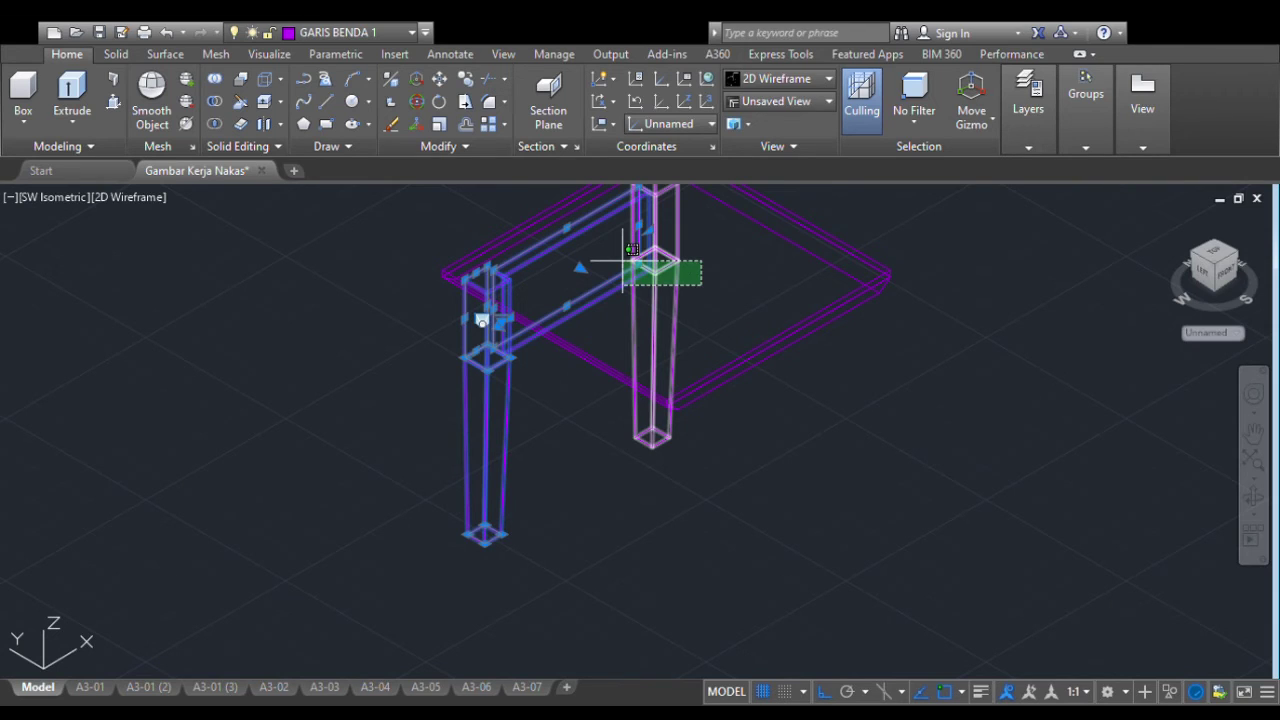
left_click(623, 261)
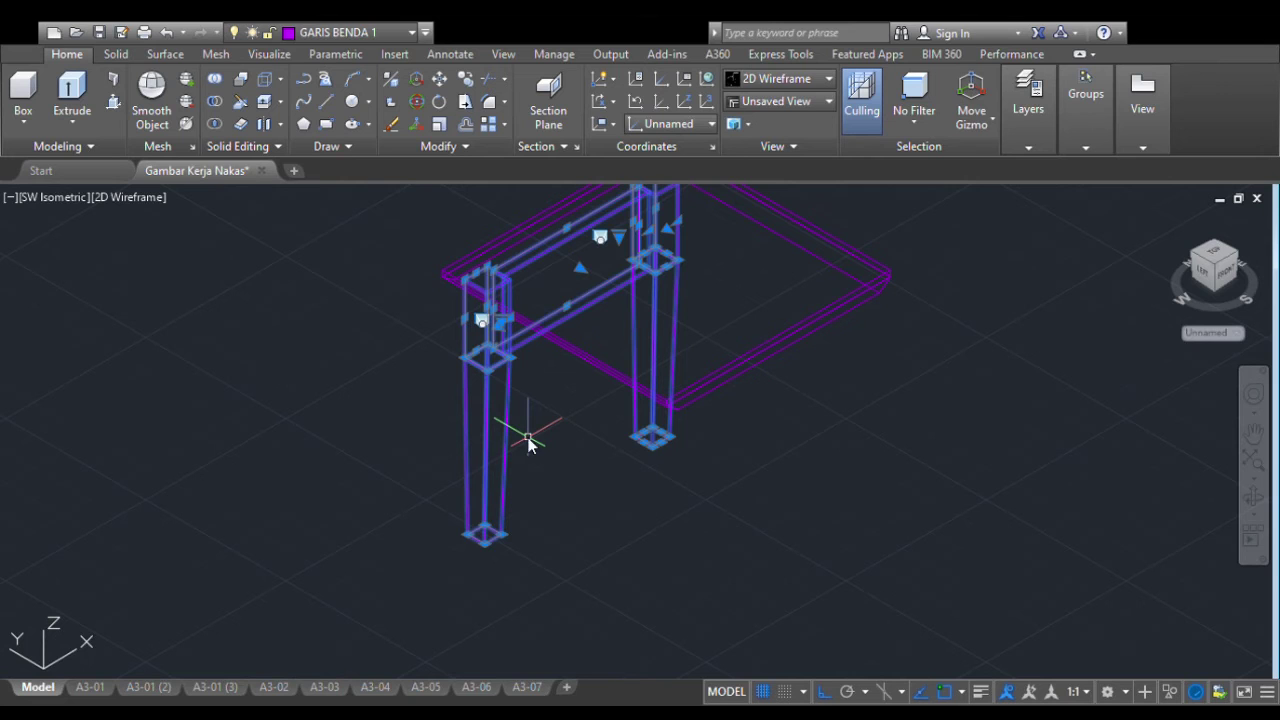
key("Escape")
scroll(561, 350, "down", 1)
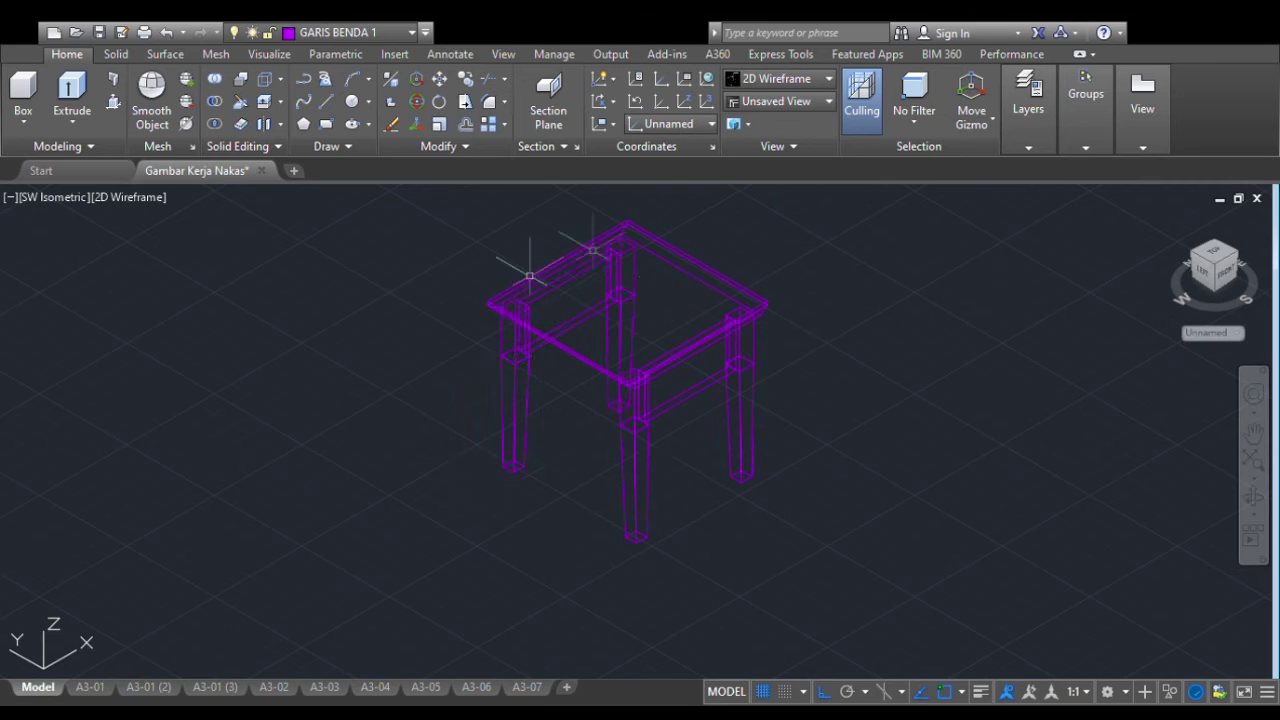
Copy the front apron panel to an empty spot beside the table
scroll(552, 422, "up", 2)
scroll(566, 325, "up", 2)
scroll(645, 406, "down", 4)
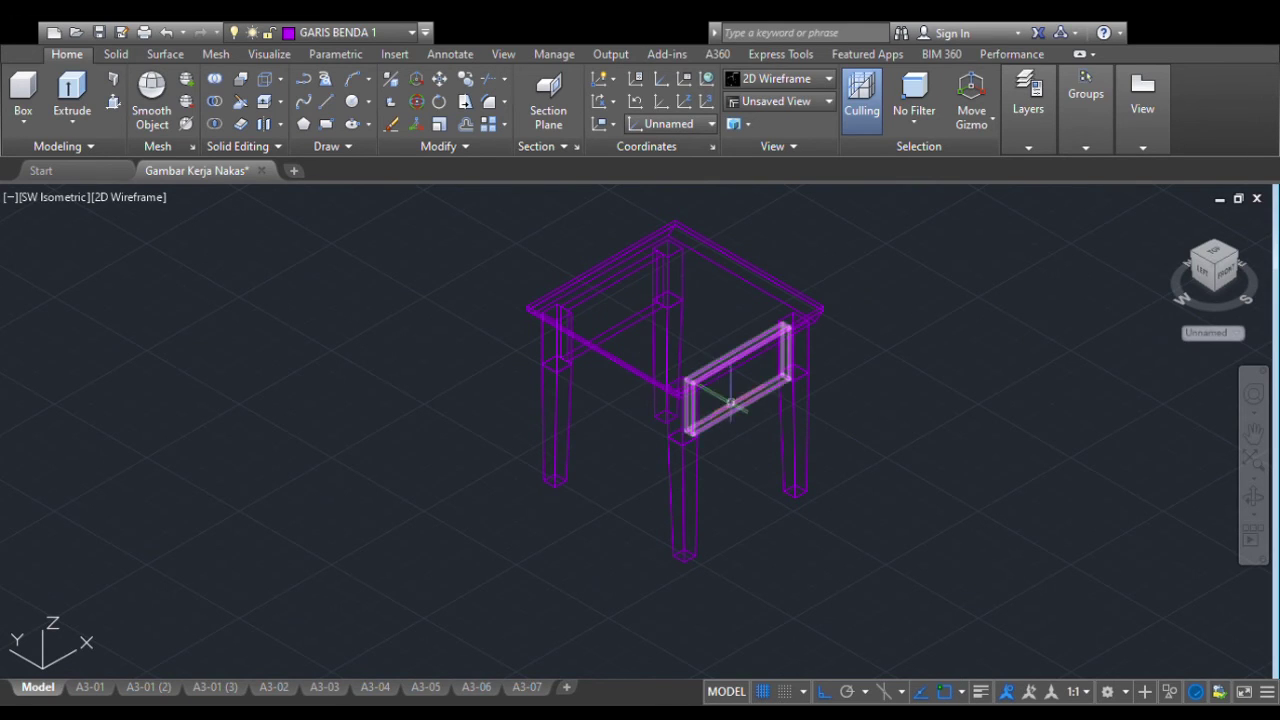
left_click(730, 403)
key("Delete")
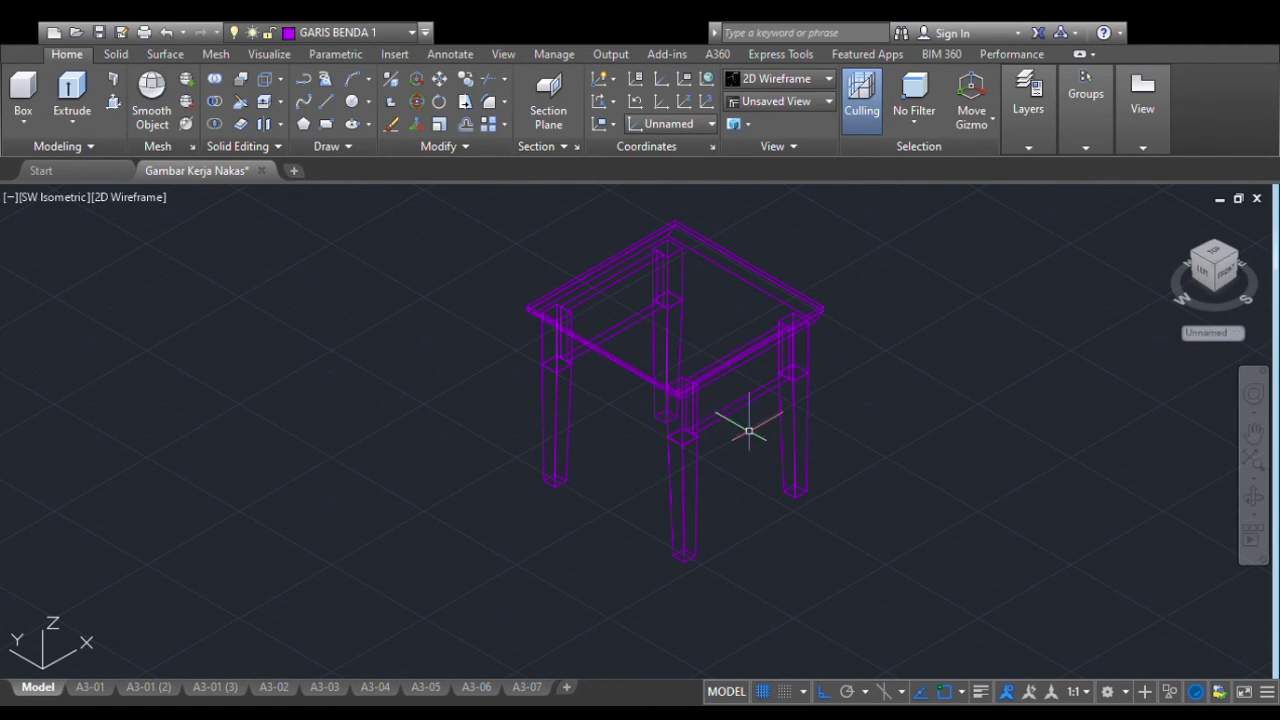
scroll(733, 414, "up", 4)
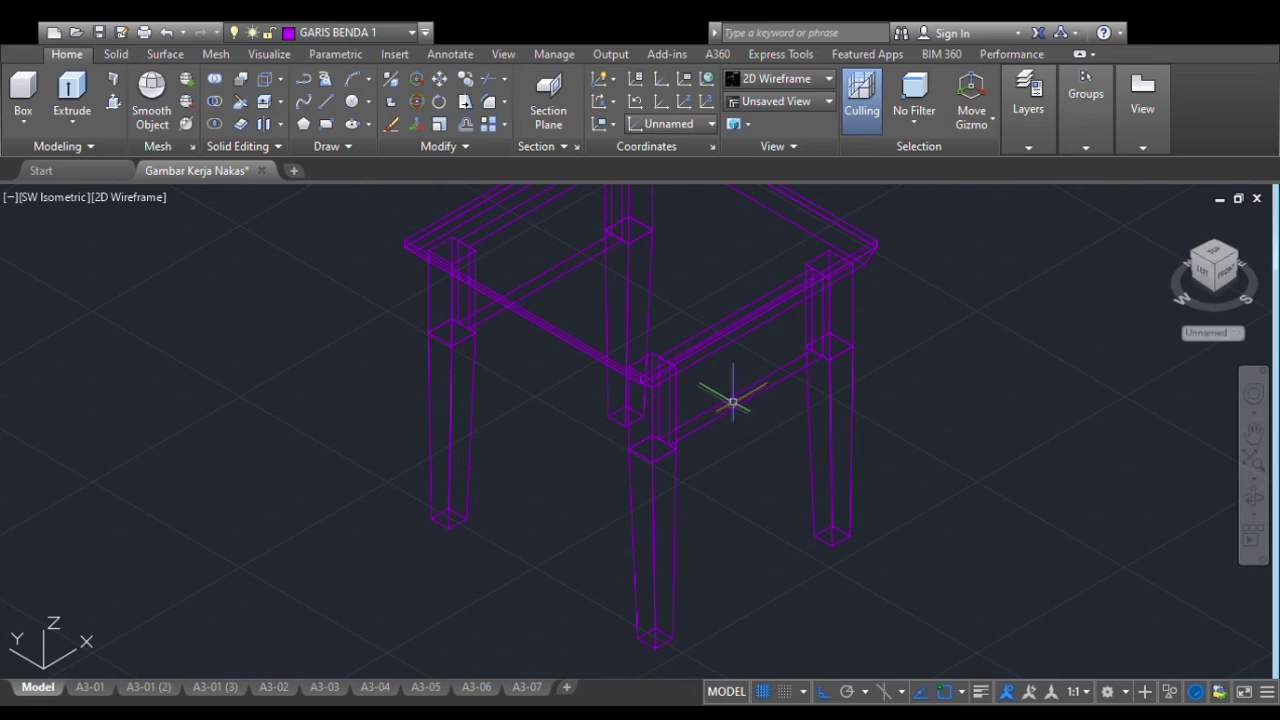
left_click(733, 402)
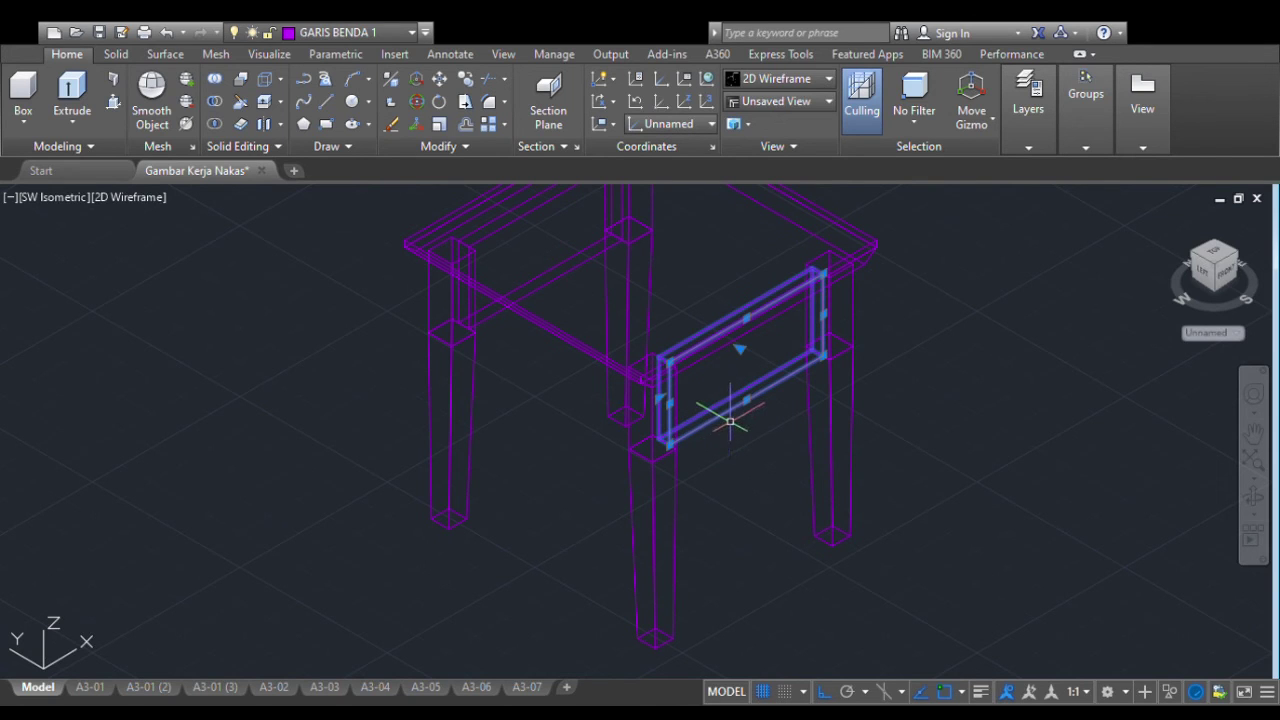
scroll(730, 422, "down", 5)
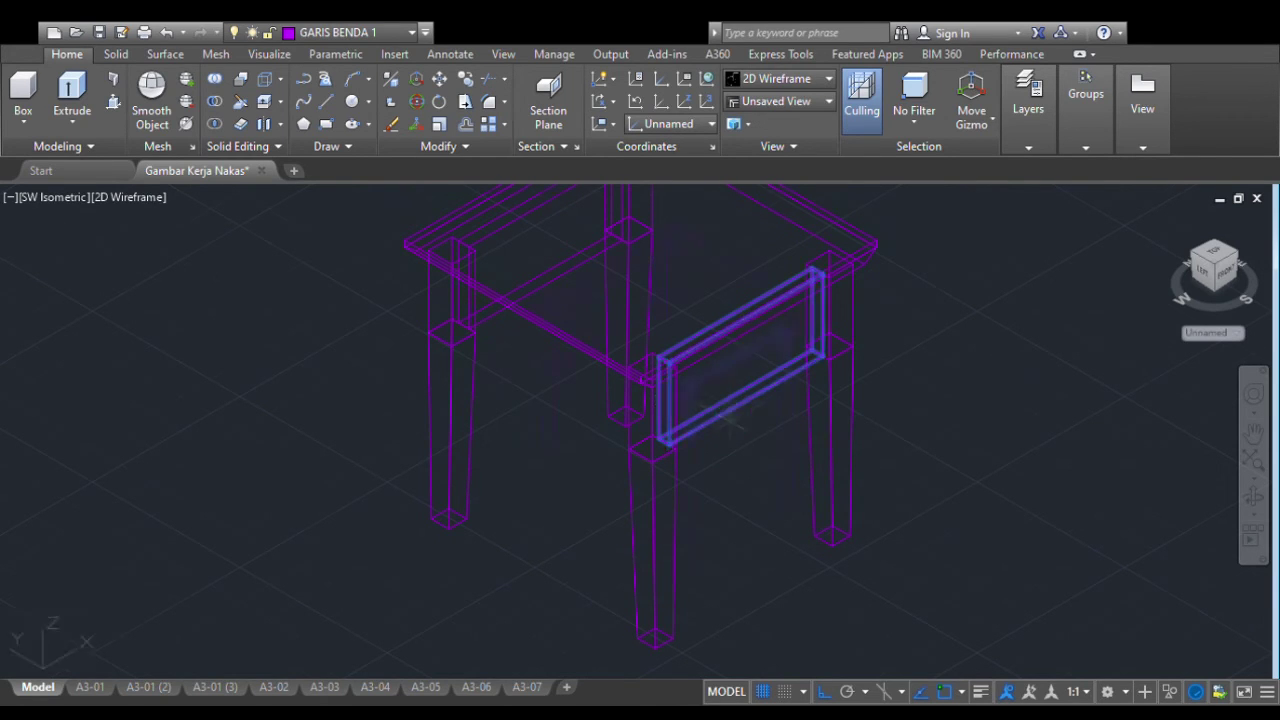
scroll(686, 466, "down", 3)
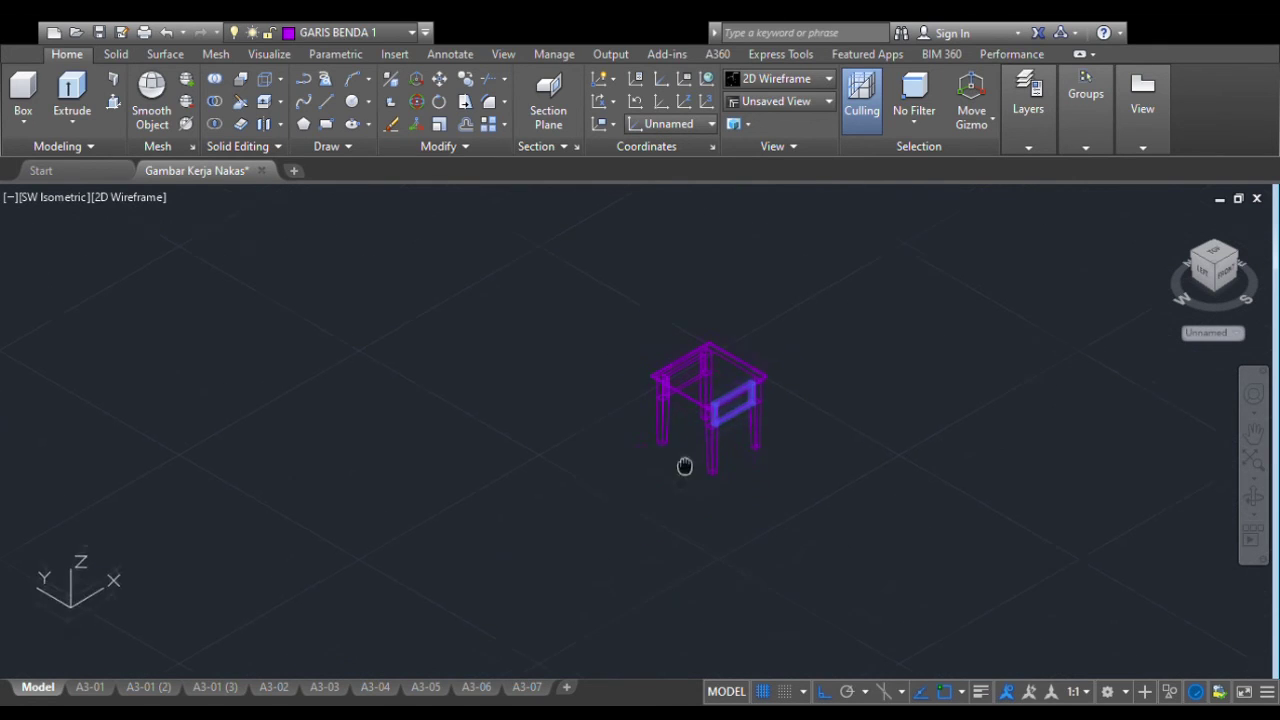
scroll(640, 503, "up", 5)
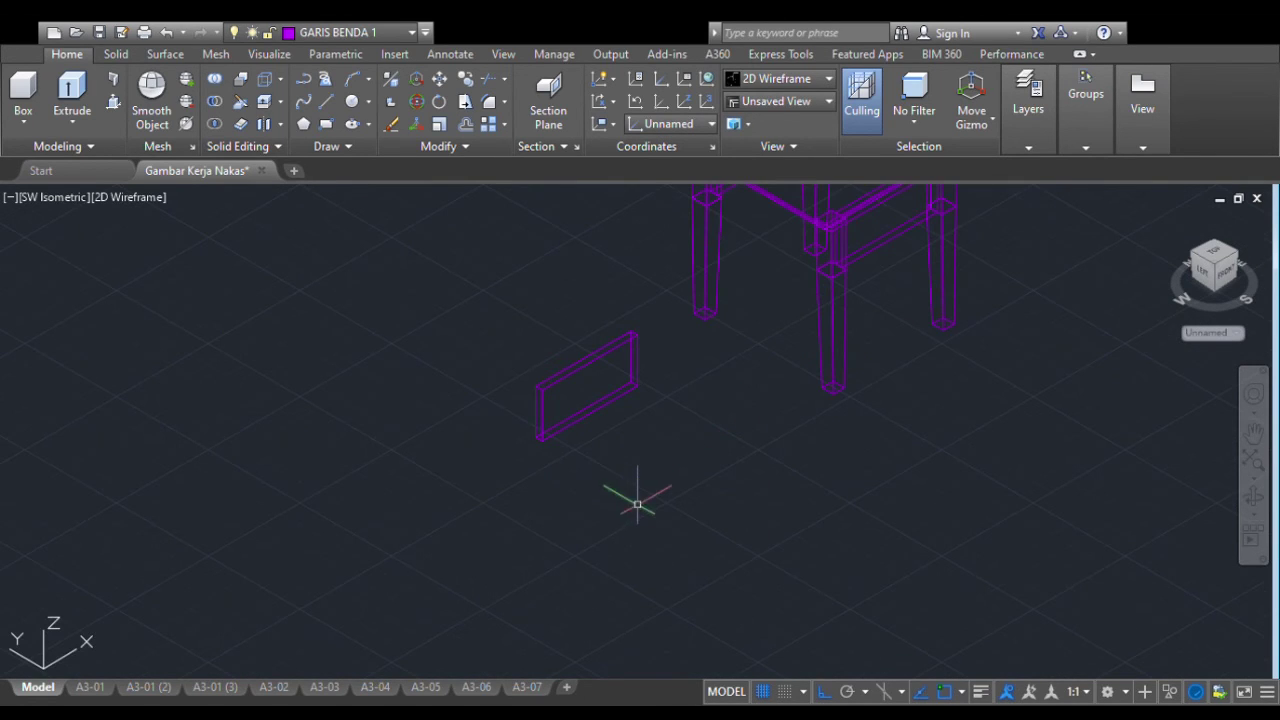
middle_click_drag(665, 418, 658, 453)
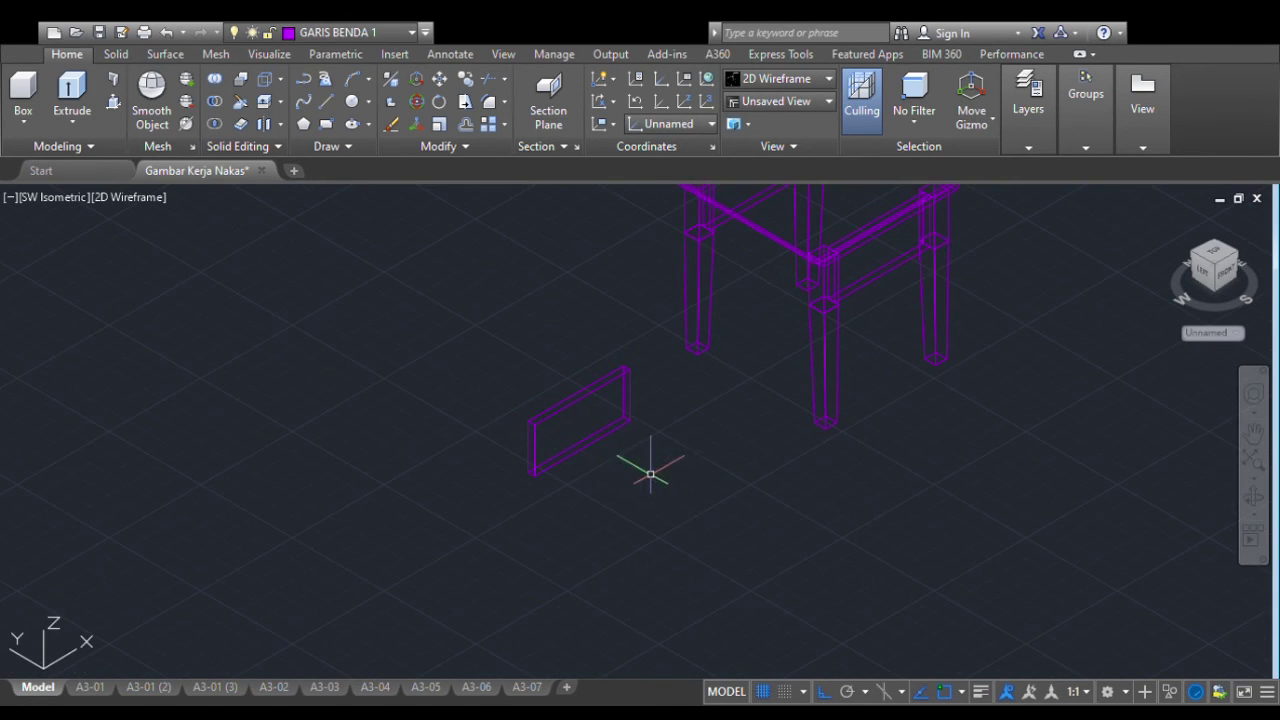
Rotate the copied apron panel a quarter turn about its end corner so it runs parallel to the table's side
left_click(650, 474)
left_click(531, 366)
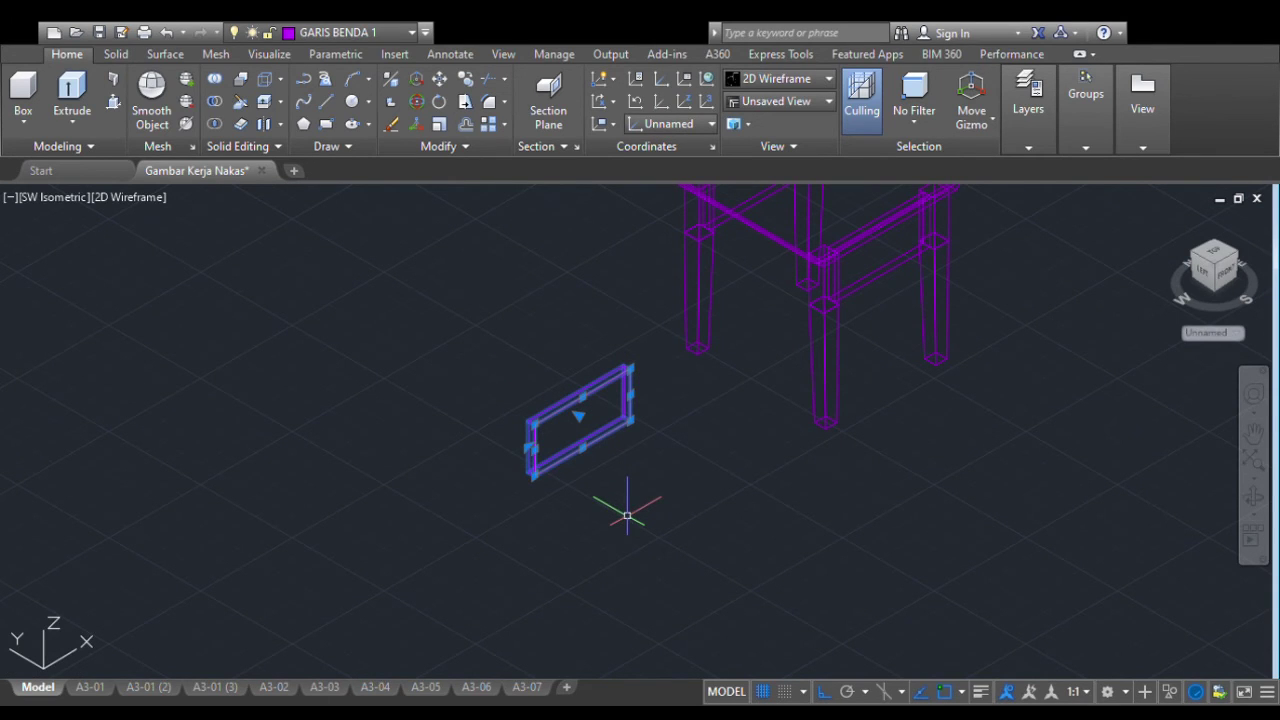
key("Escape")
scroll(627, 516, "down", 4)
scroll(627, 516, "up", 3)
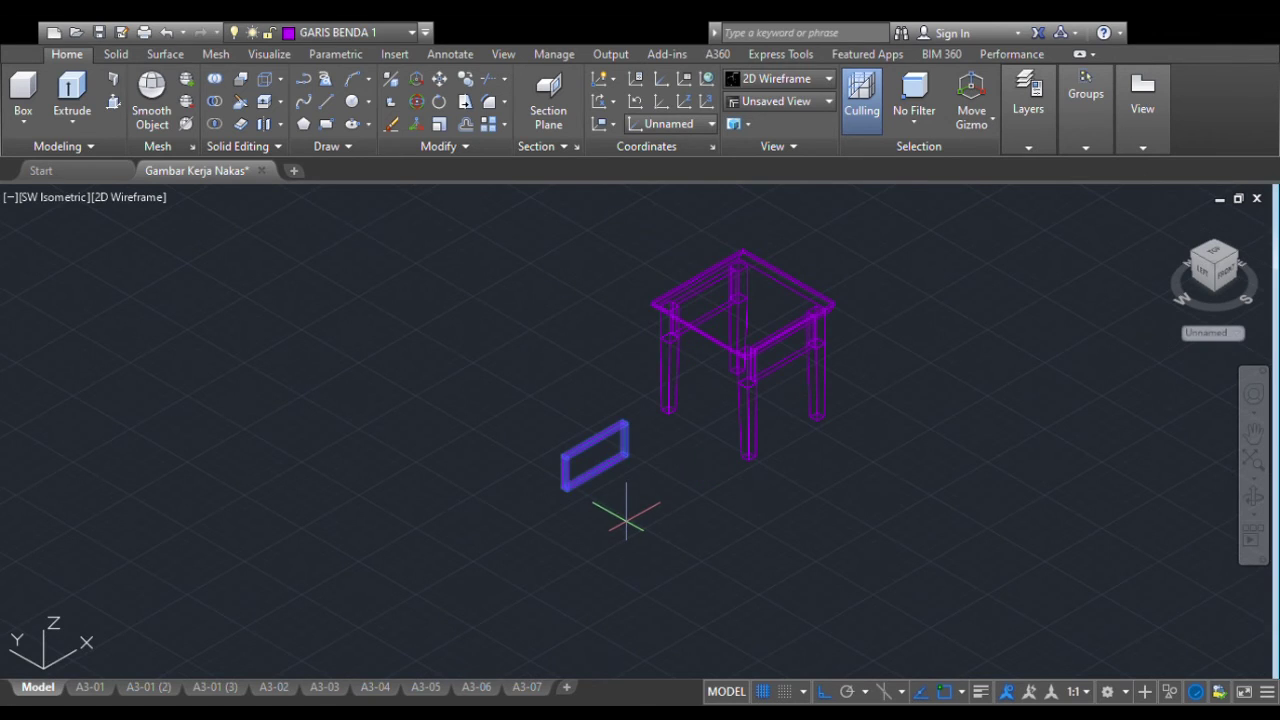
scroll(625, 512, "up", 4)
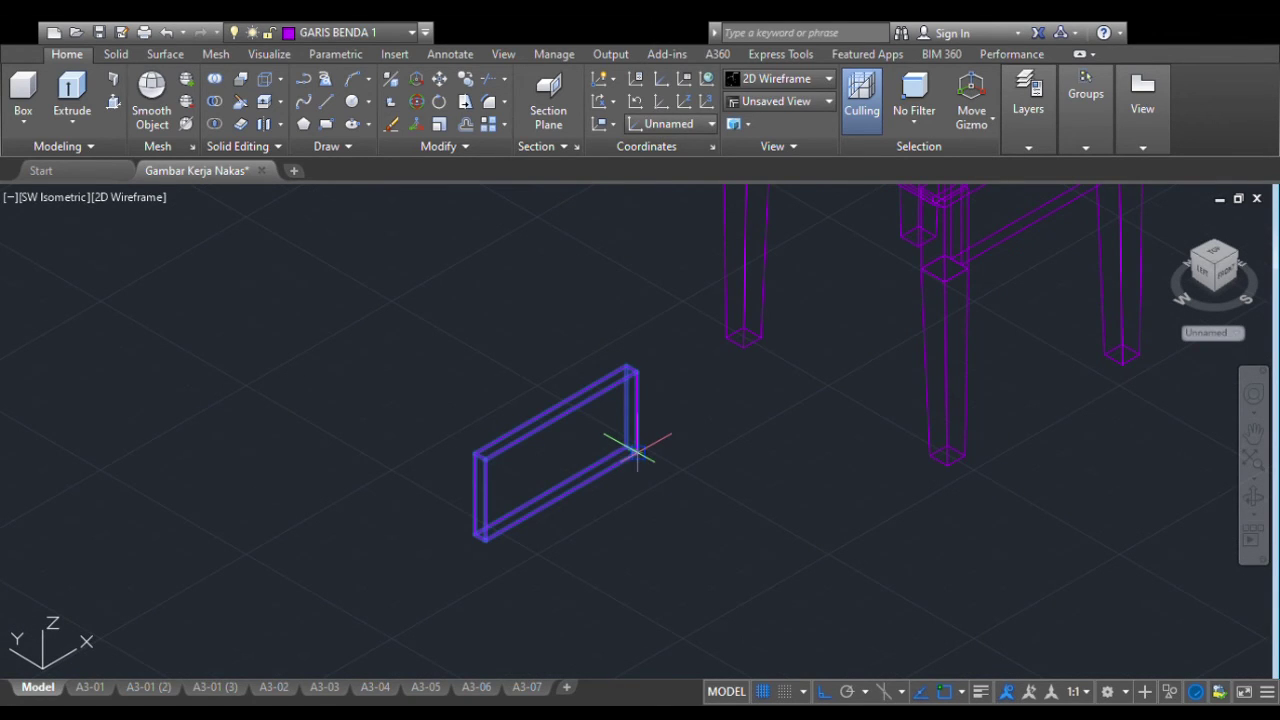
middle_click_drag(636, 452, 636, 452, "shift")
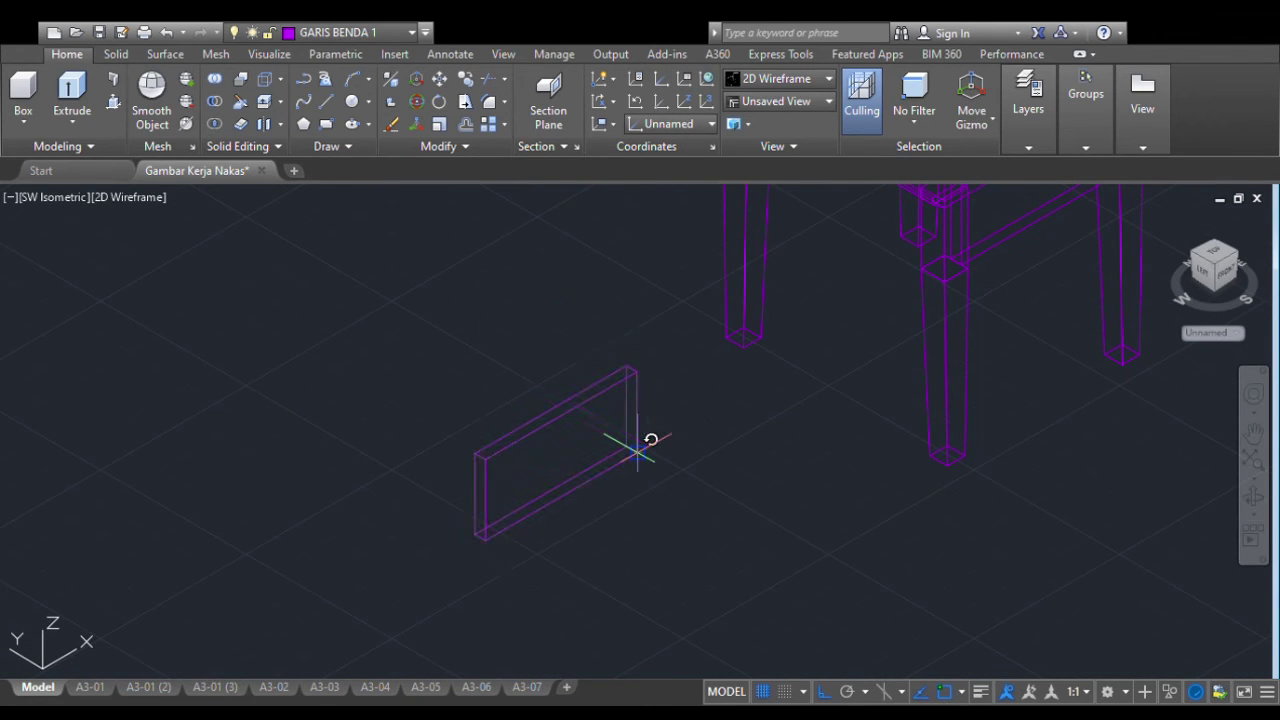
left_click(445, 323)
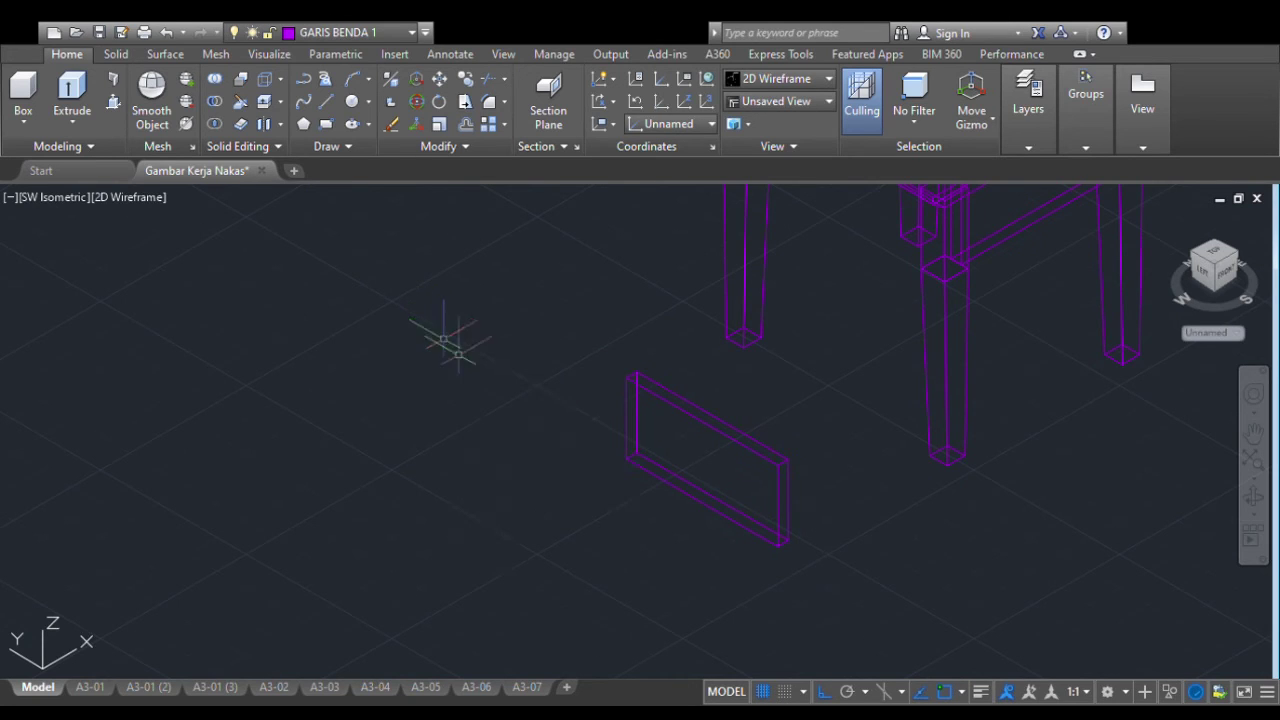
Move the rotated panel from its top end edge's midpoint to the midpoint of the rear leg block's front-facing edge
scroll(676, 491, "down", 2)
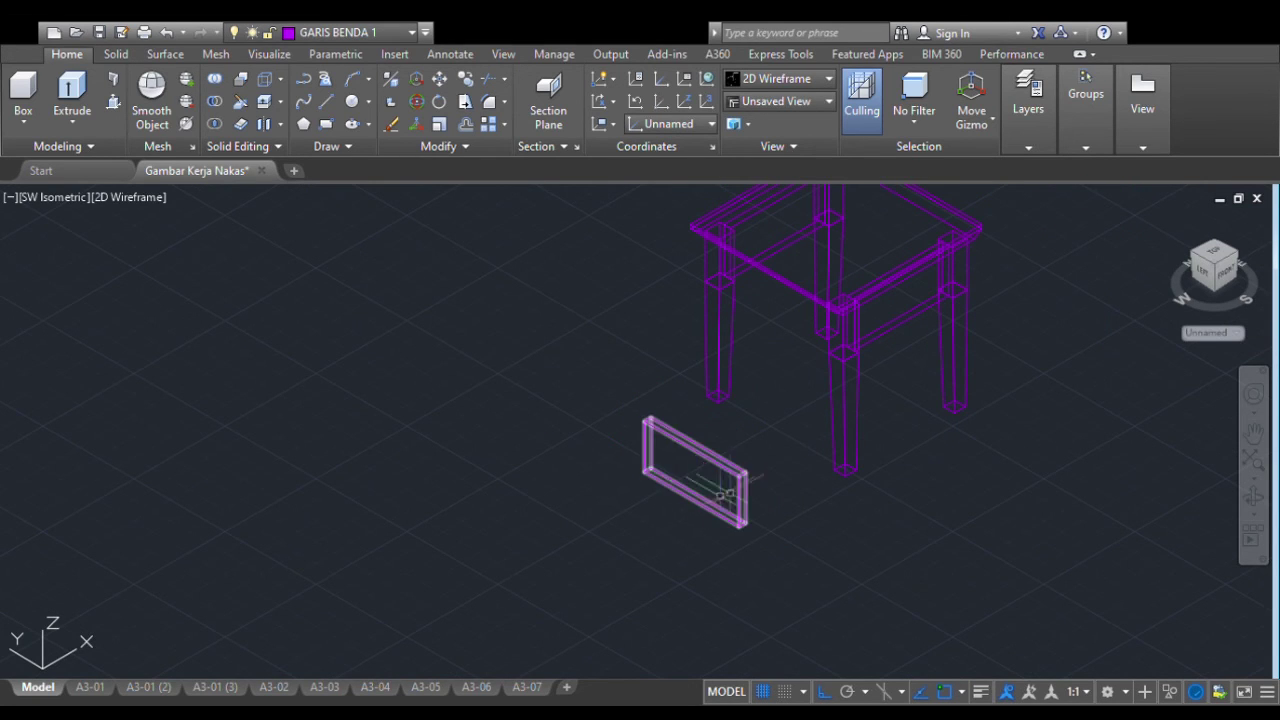
left_click(738, 482)
scroll(745, 497, "up", 3)
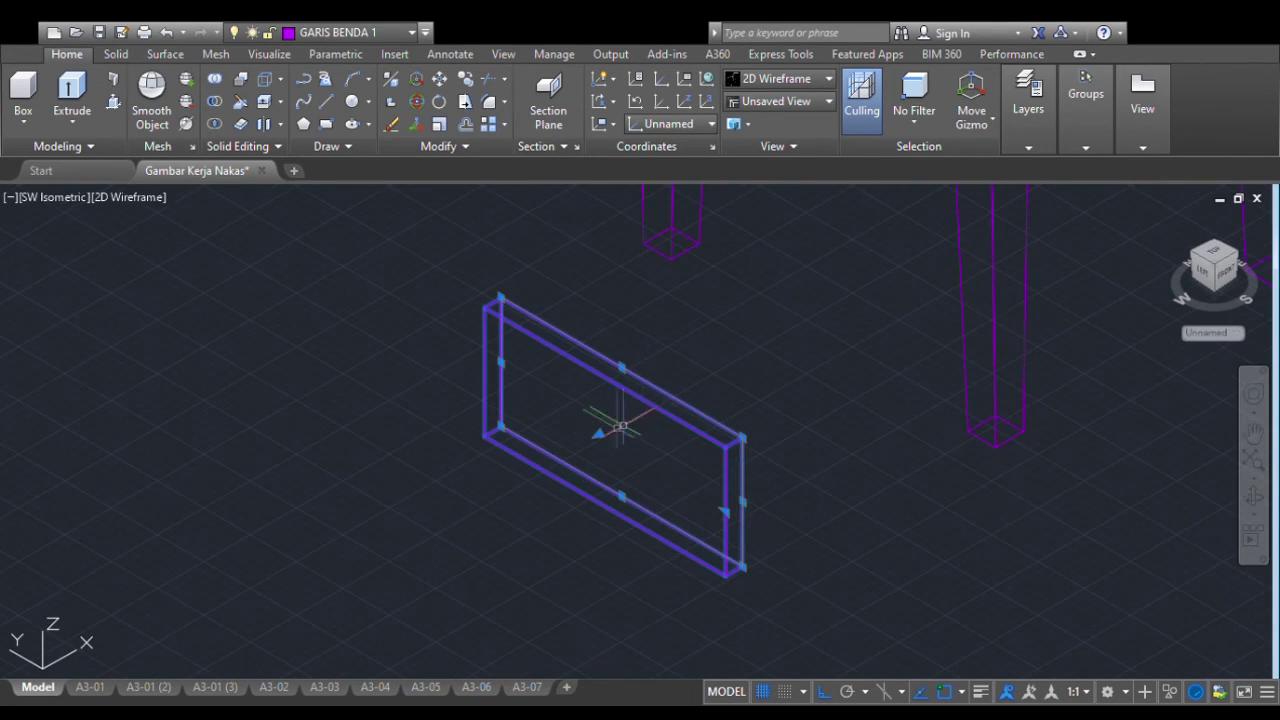
type("m")
key("Return")
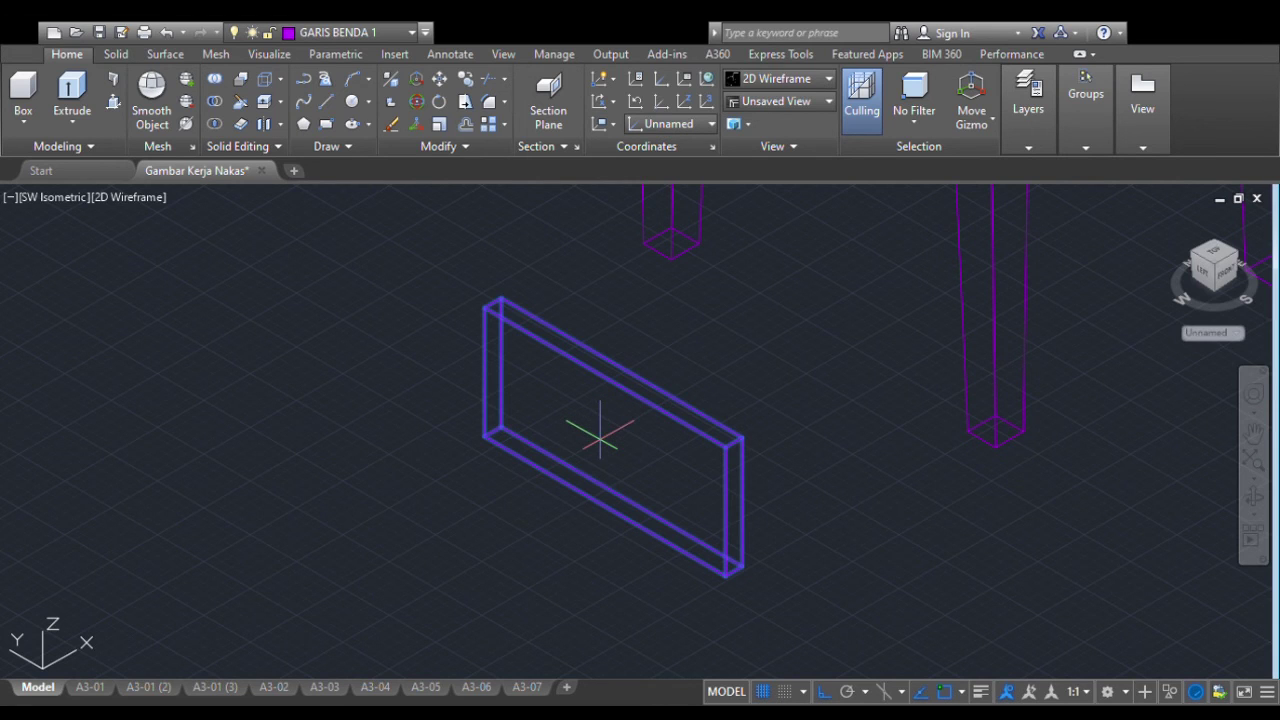
scroll(502, 297, "up", 2)
scroll(500, 298, "up", 2)
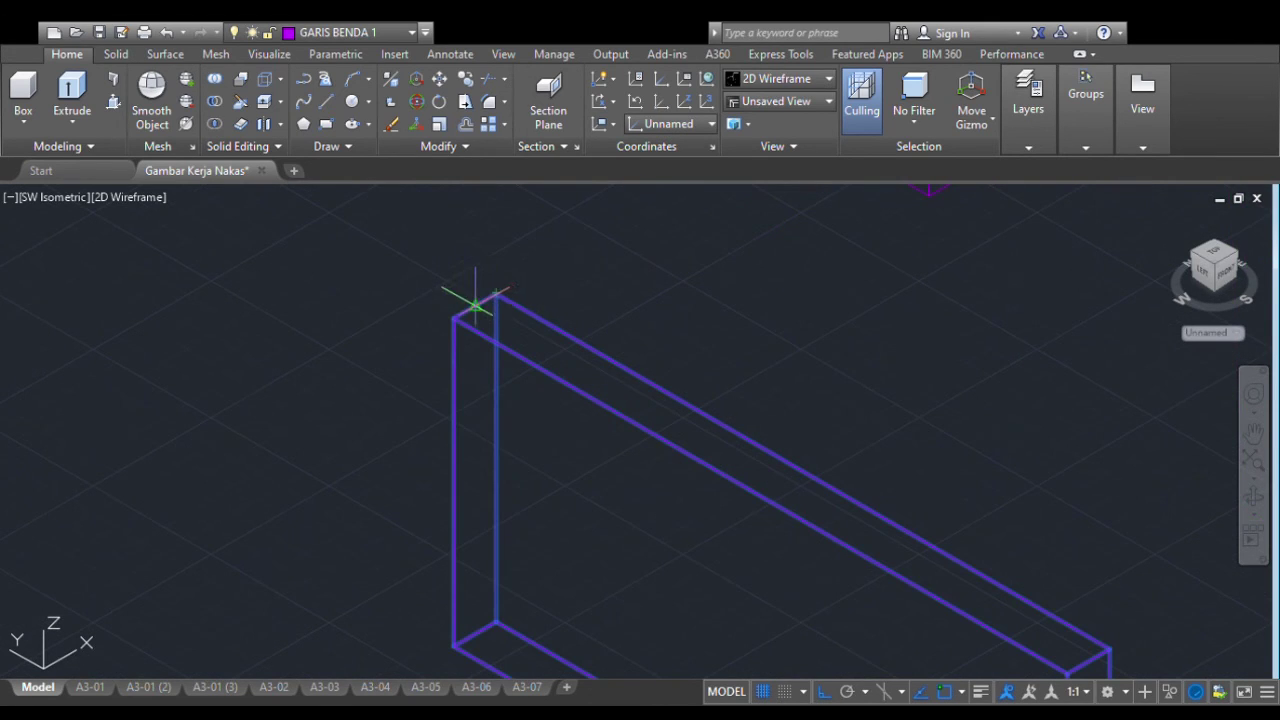
left_click(475, 300)
scroll(491, 343, "down", 5)
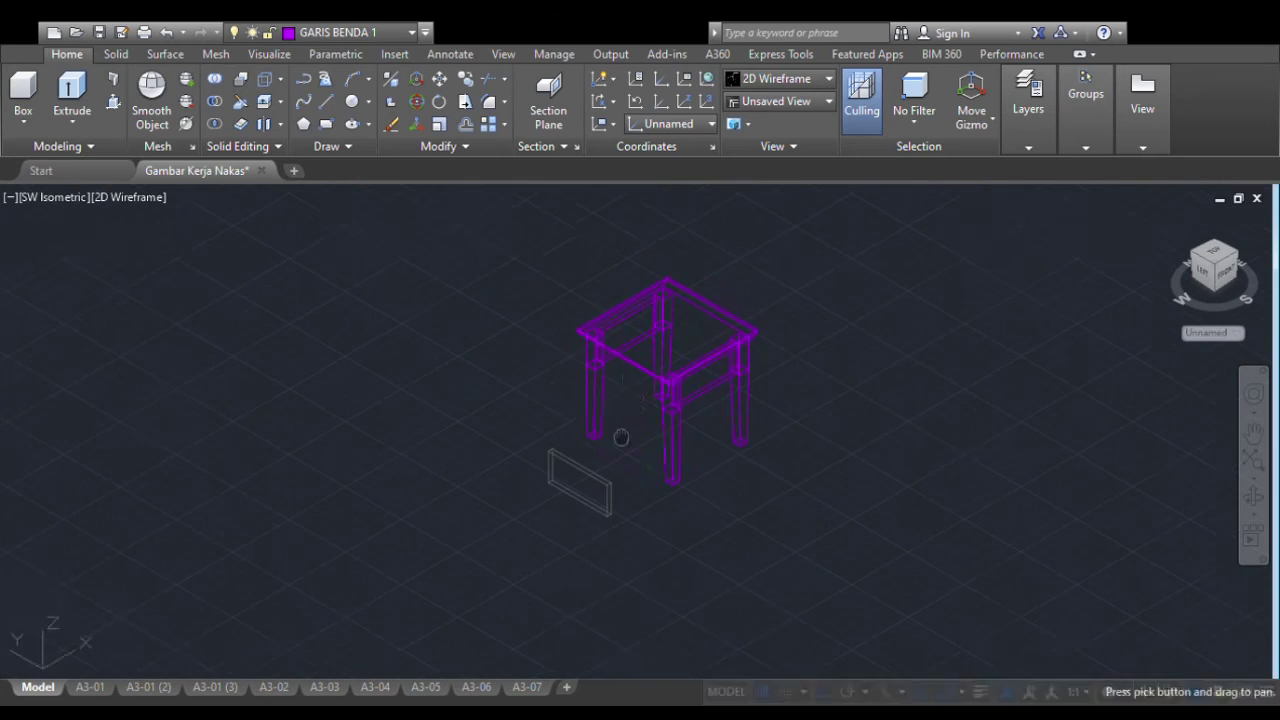
scroll(630, 350, "up", 6)
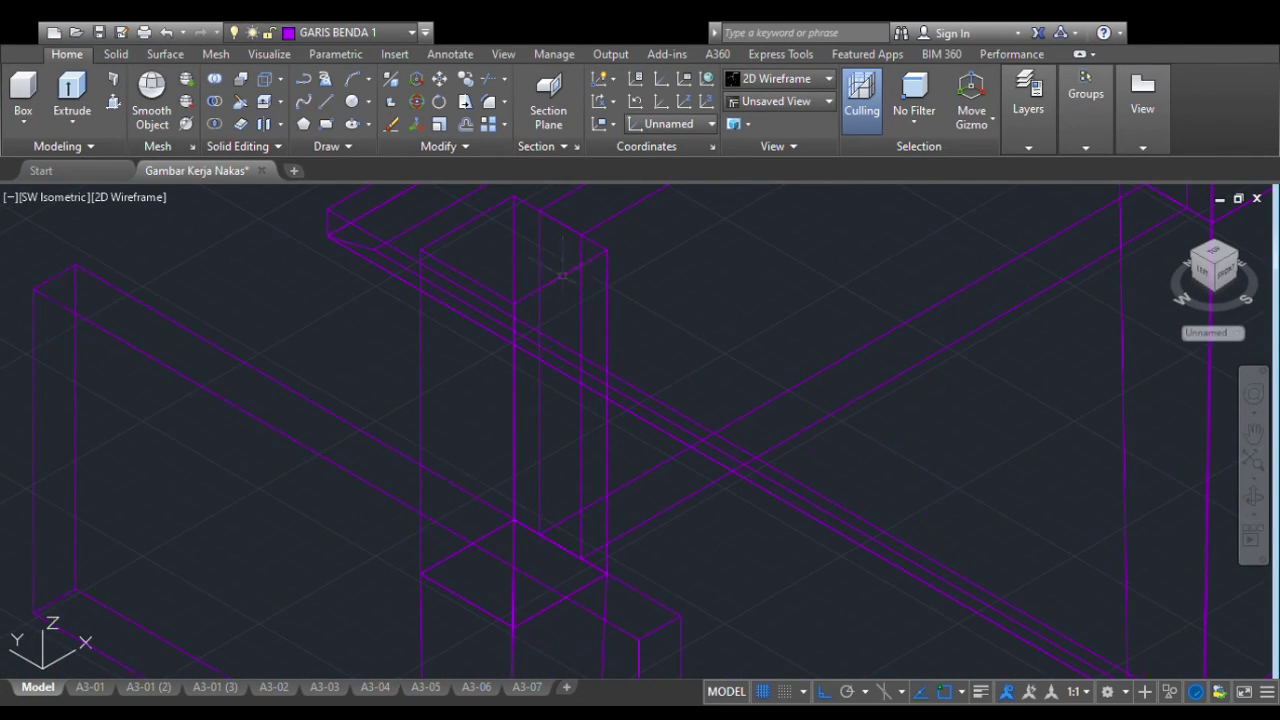
scroll(562, 275, "down", 3)
scroll(734, 386, "down", 3)
scroll(749, 391, "up", 3)
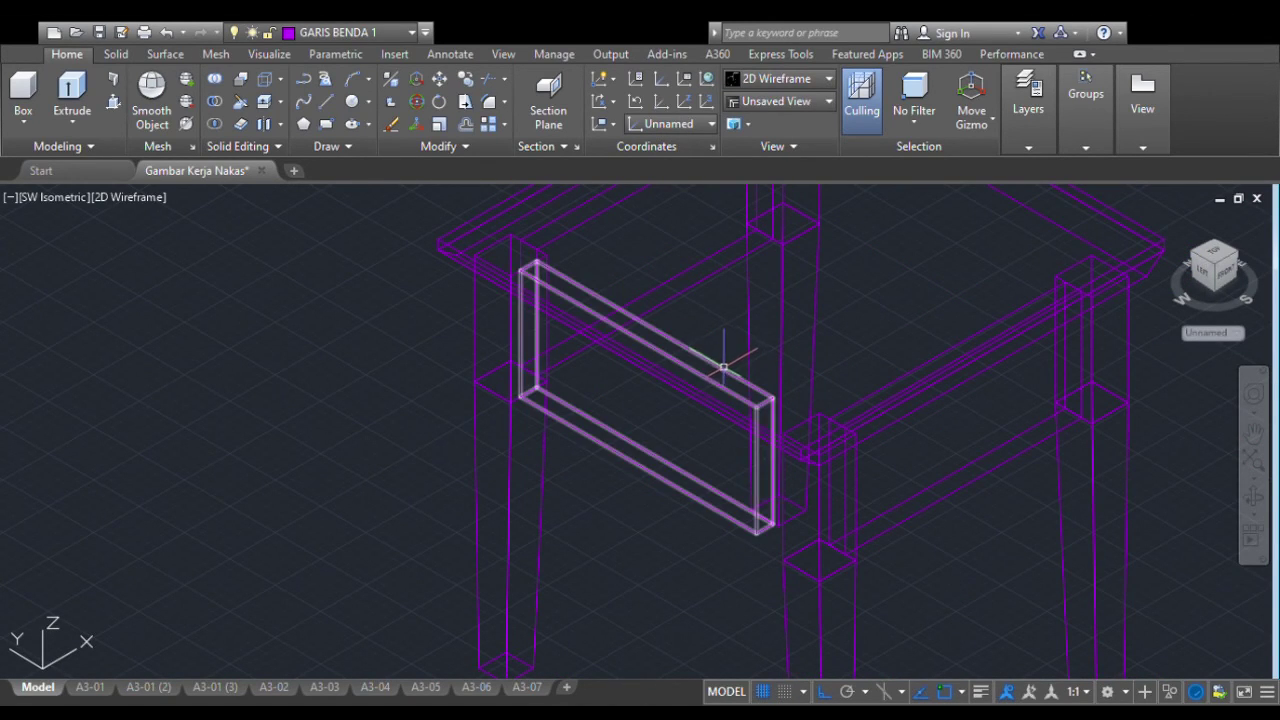
left_click(795, 485)
scroll(797, 540, "up", 3)
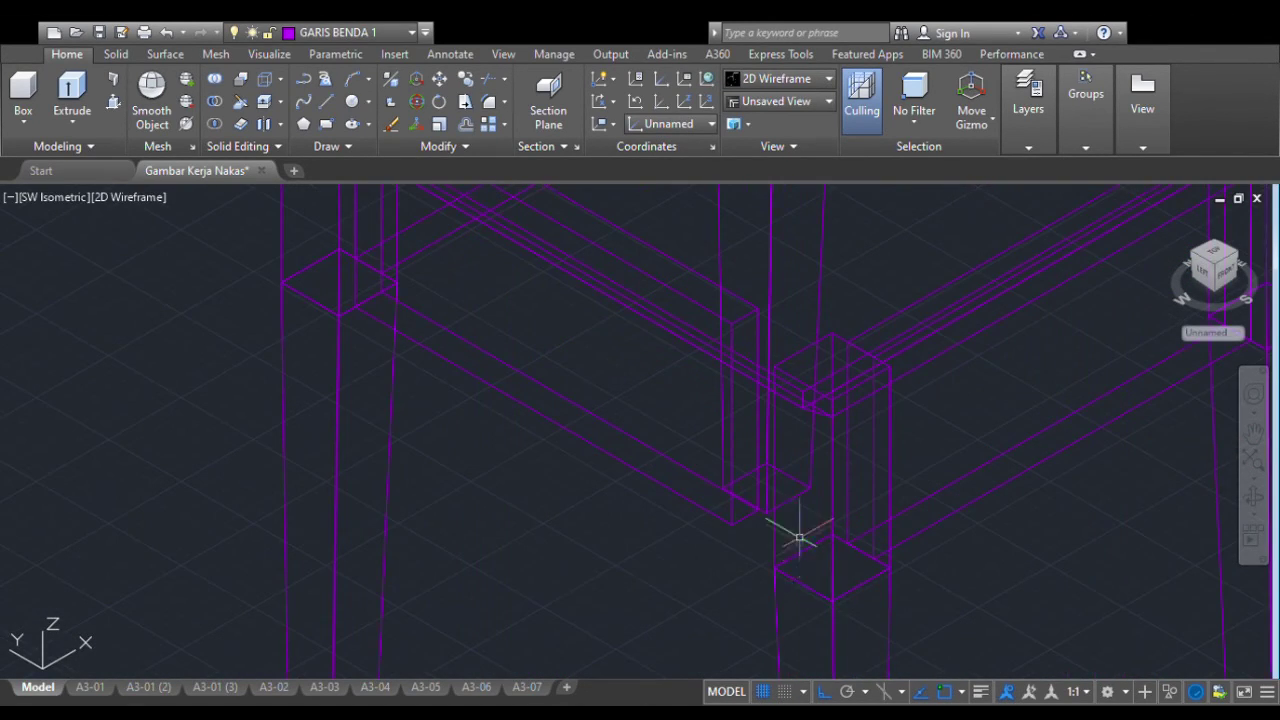
left_click(735, 431)
middle_click_drag(788, 436, 778, 450)
key("Escape")
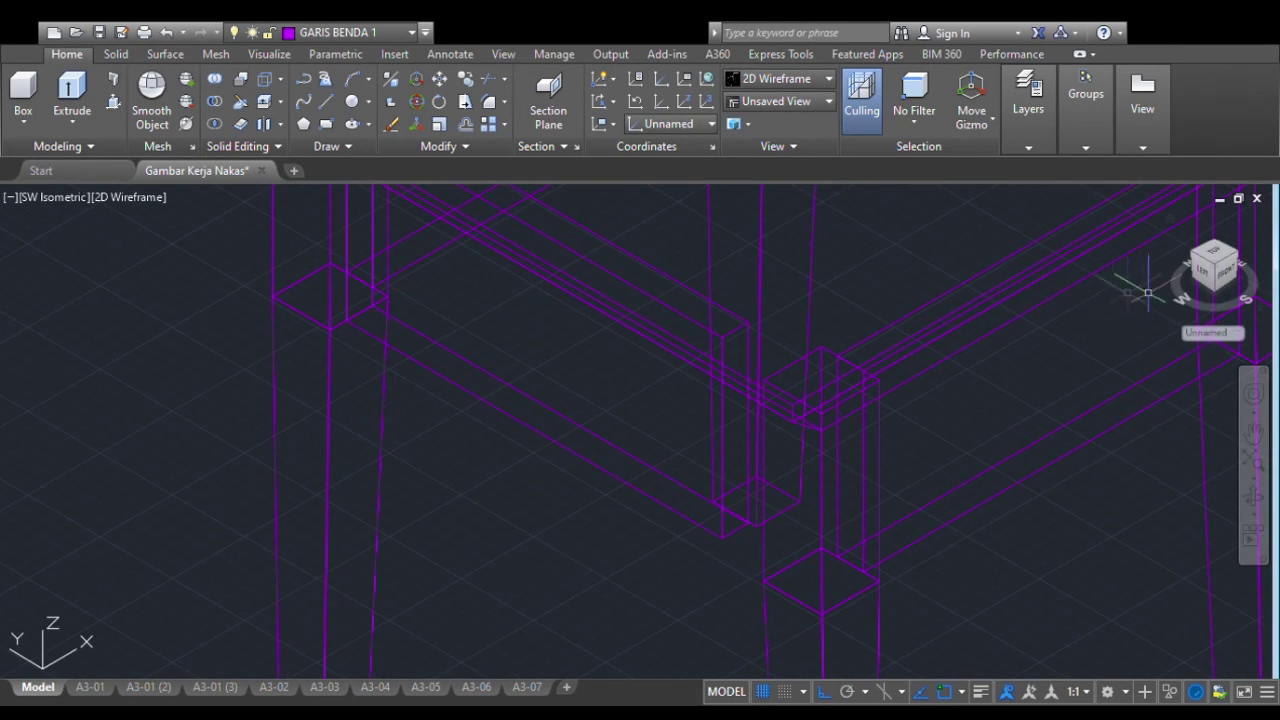
In the Left view, stretch the front end of the side apron panel to the inner edge of the front leg
left_click(1200, 277)
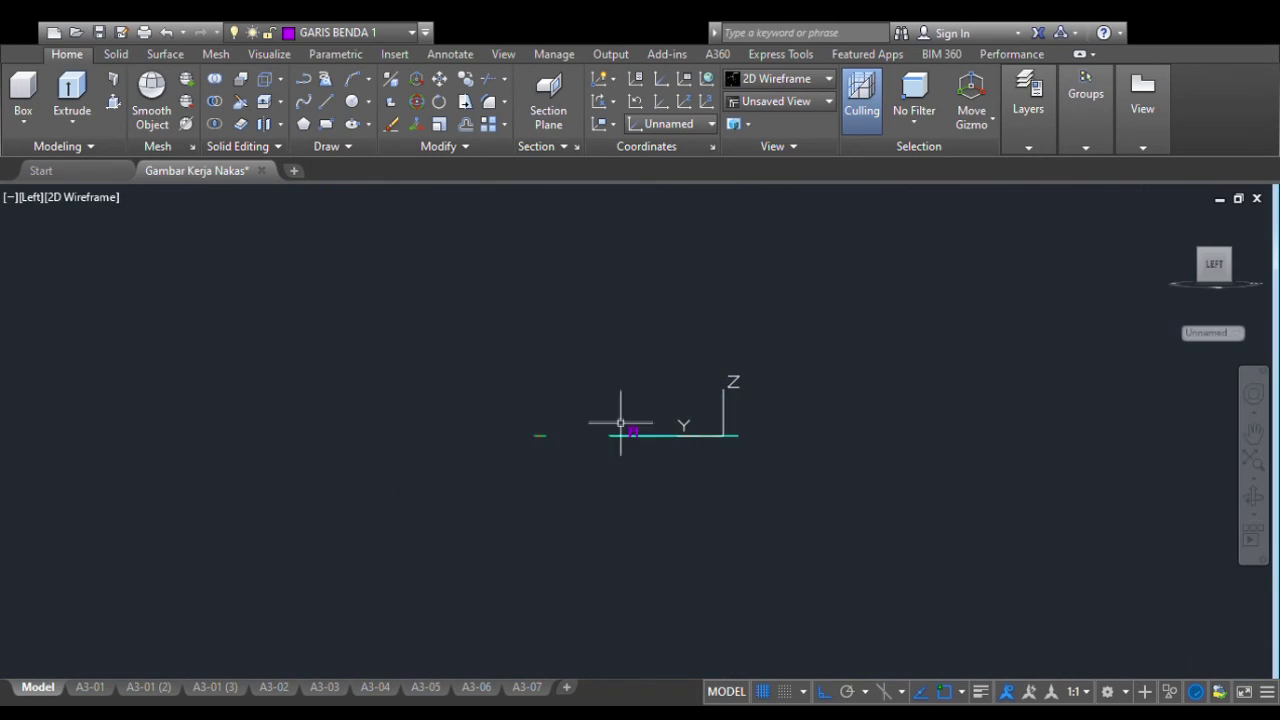
scroll(617, 414, "up", 8)
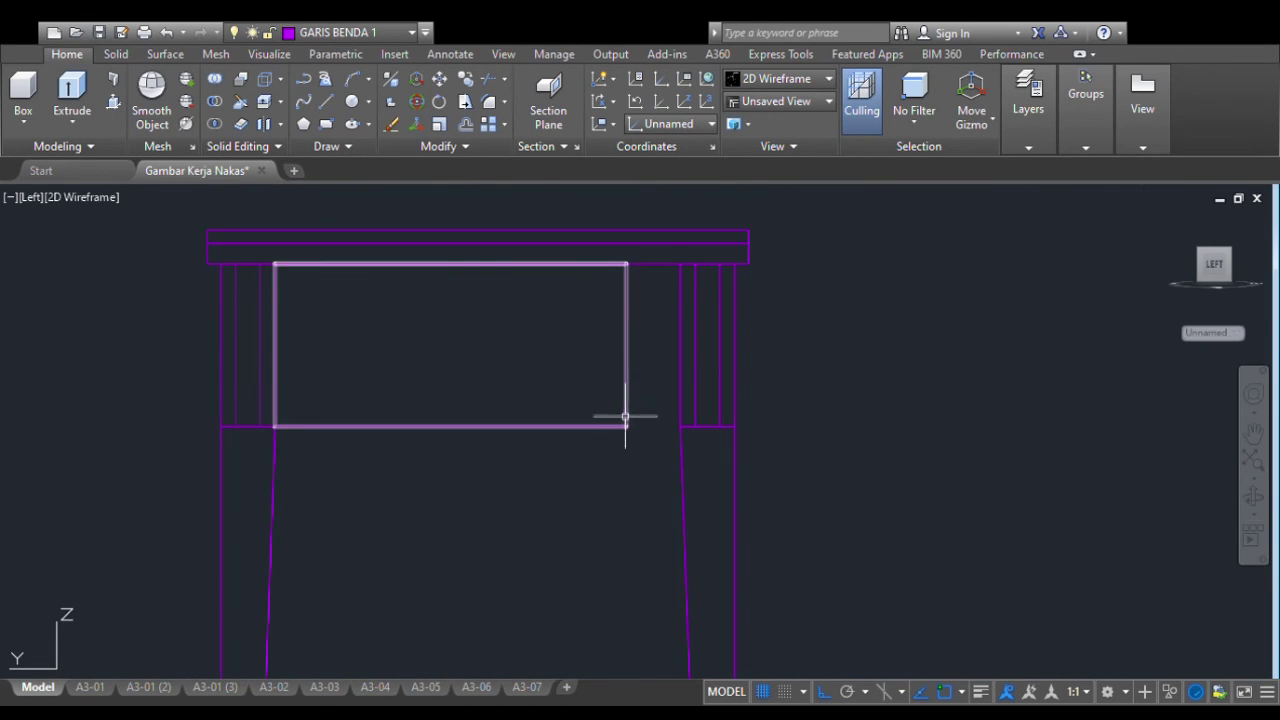
left_click(624, 393)
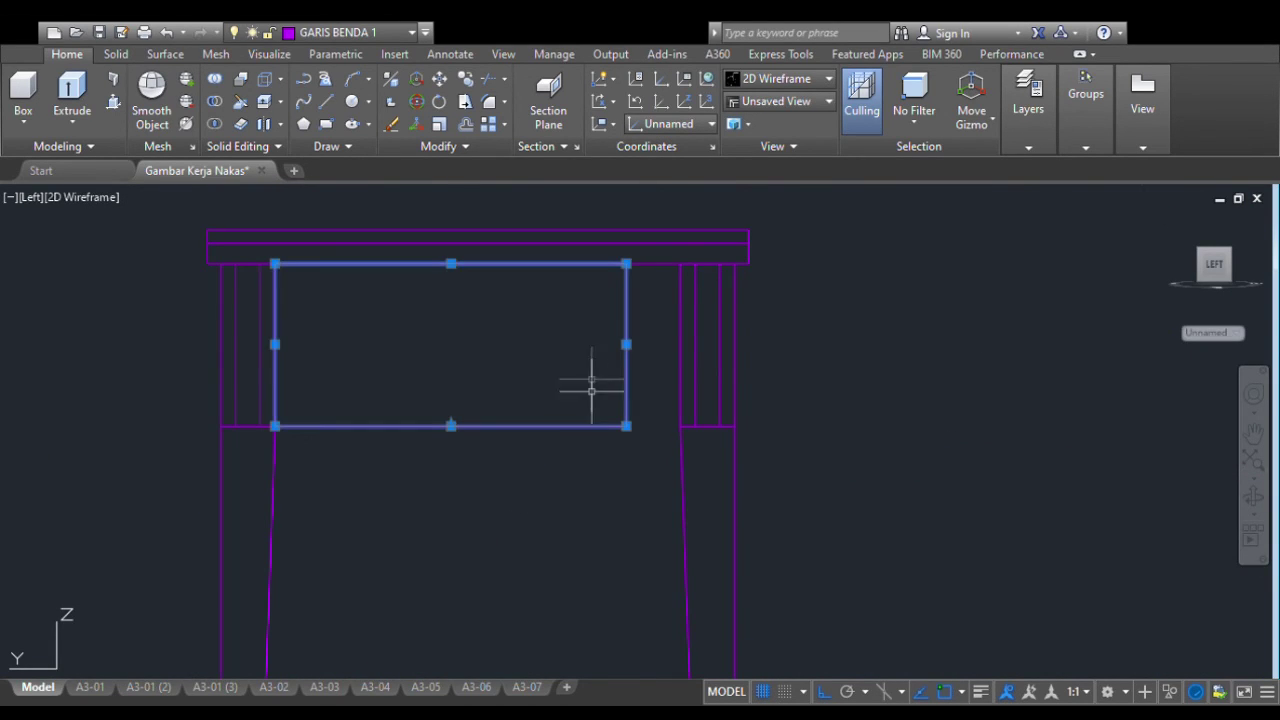
left_click(626, 344)
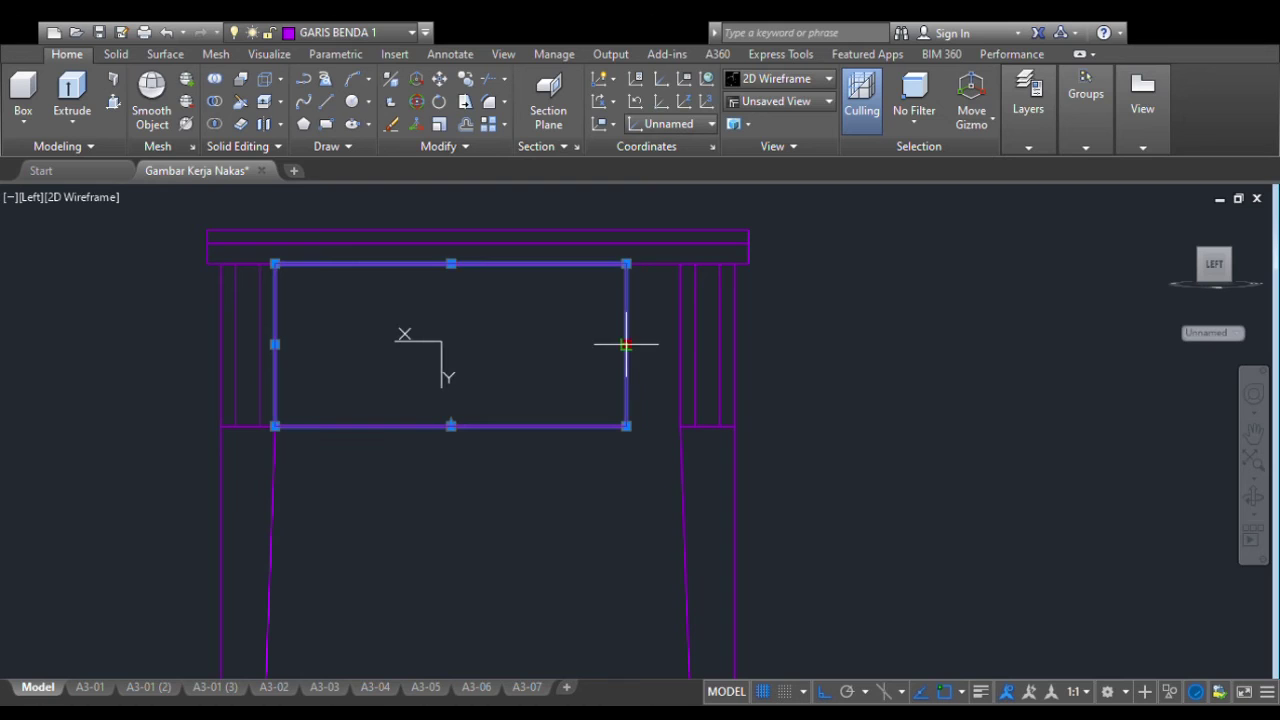
left_click(680, 344)
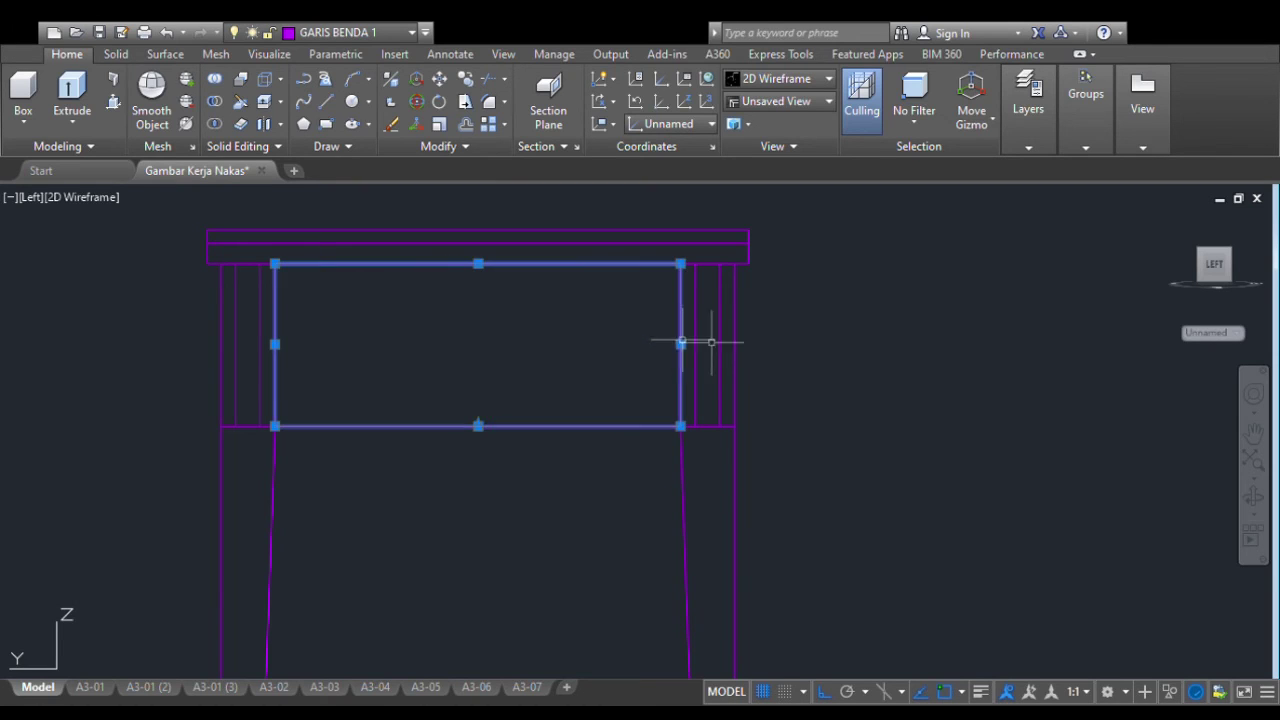
key("Escape")
left_click(827, 349)
left_click(968, 305)
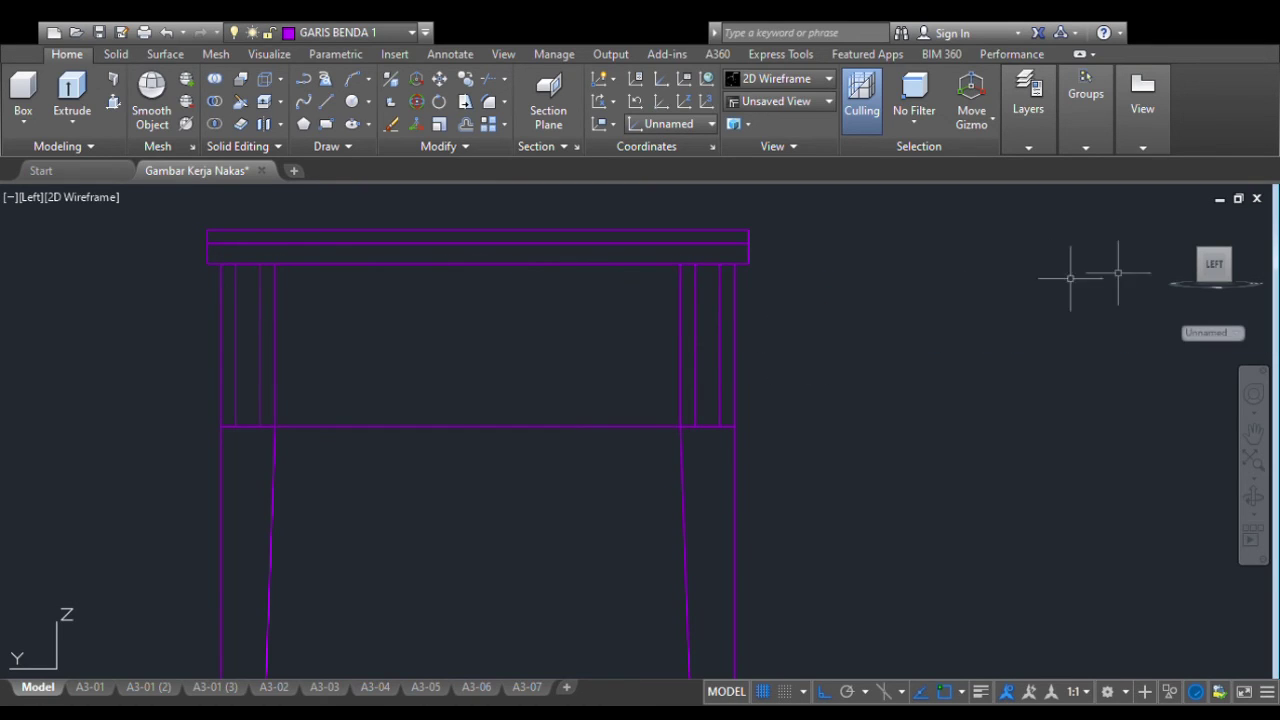
Return to the SW Isometric view and mirror the side apron panel to the opposite side of the table, keeping the original
left_click(1237, 262)
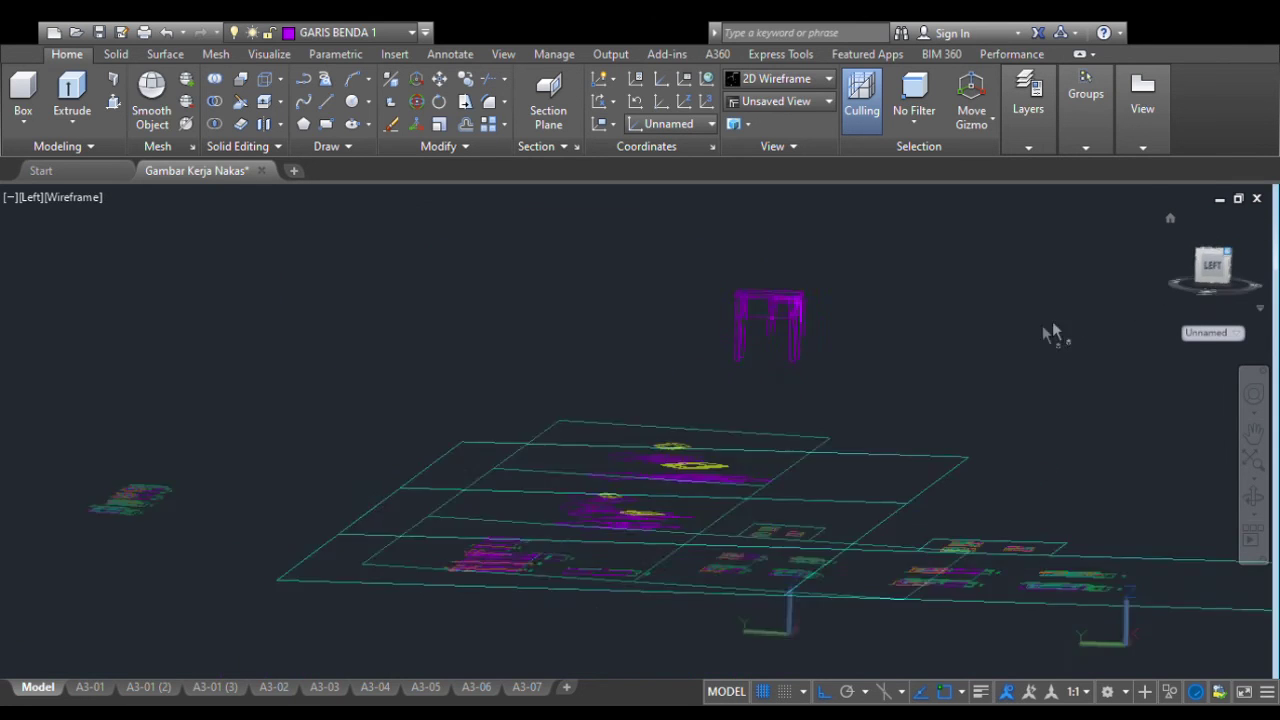
scroll(785, 345, "up", 5)
scroll(748, 367, "up", 6)
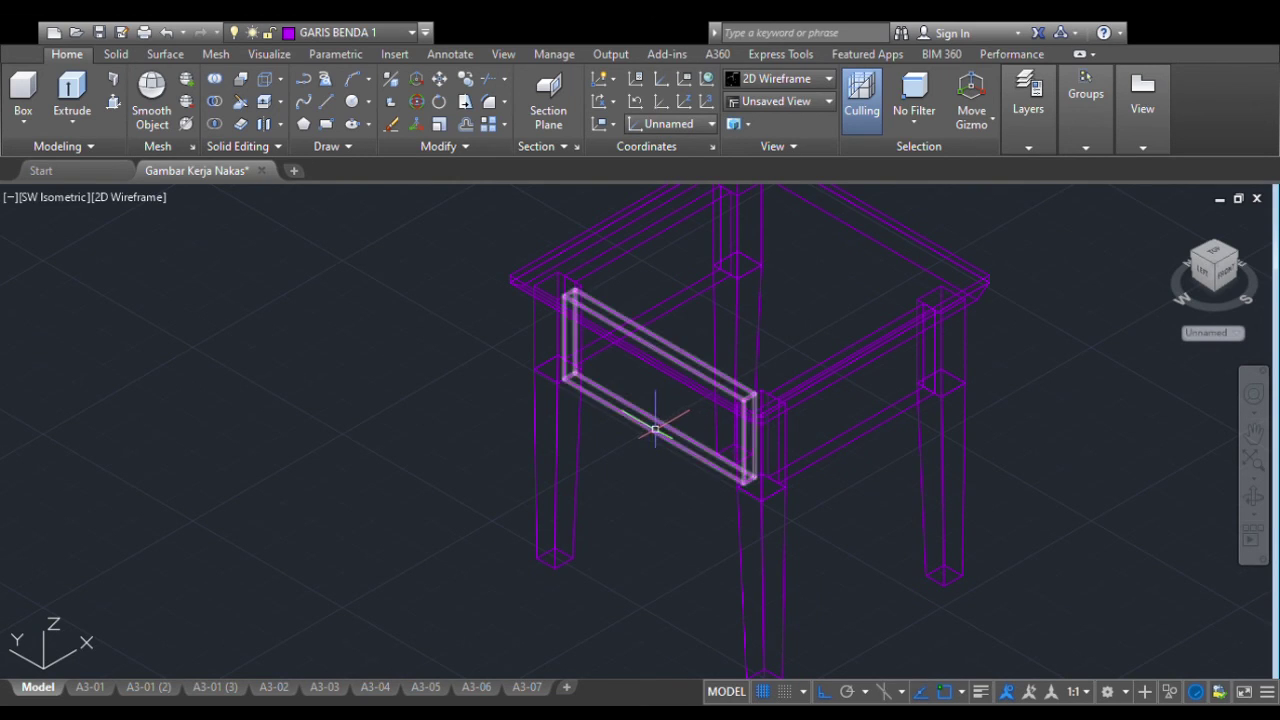
left_click(643, 408)
scroll(561, 413, "down", 2)
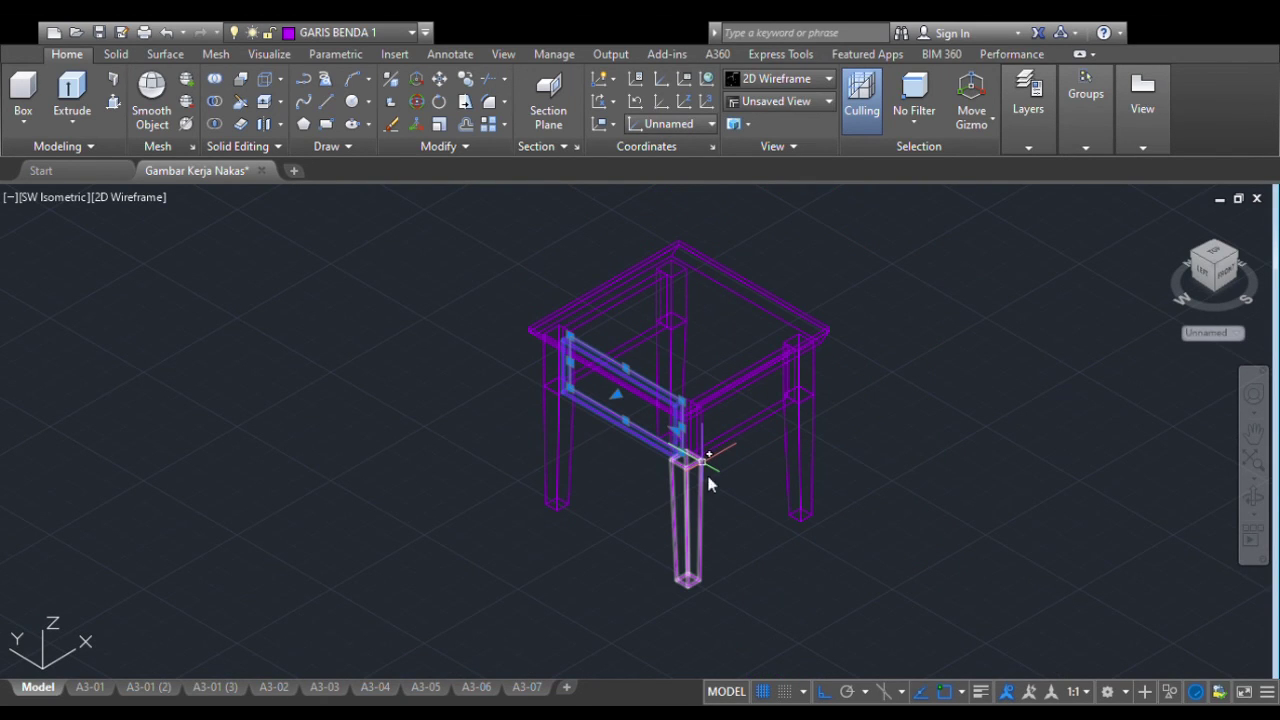
type("m")
key("Return")
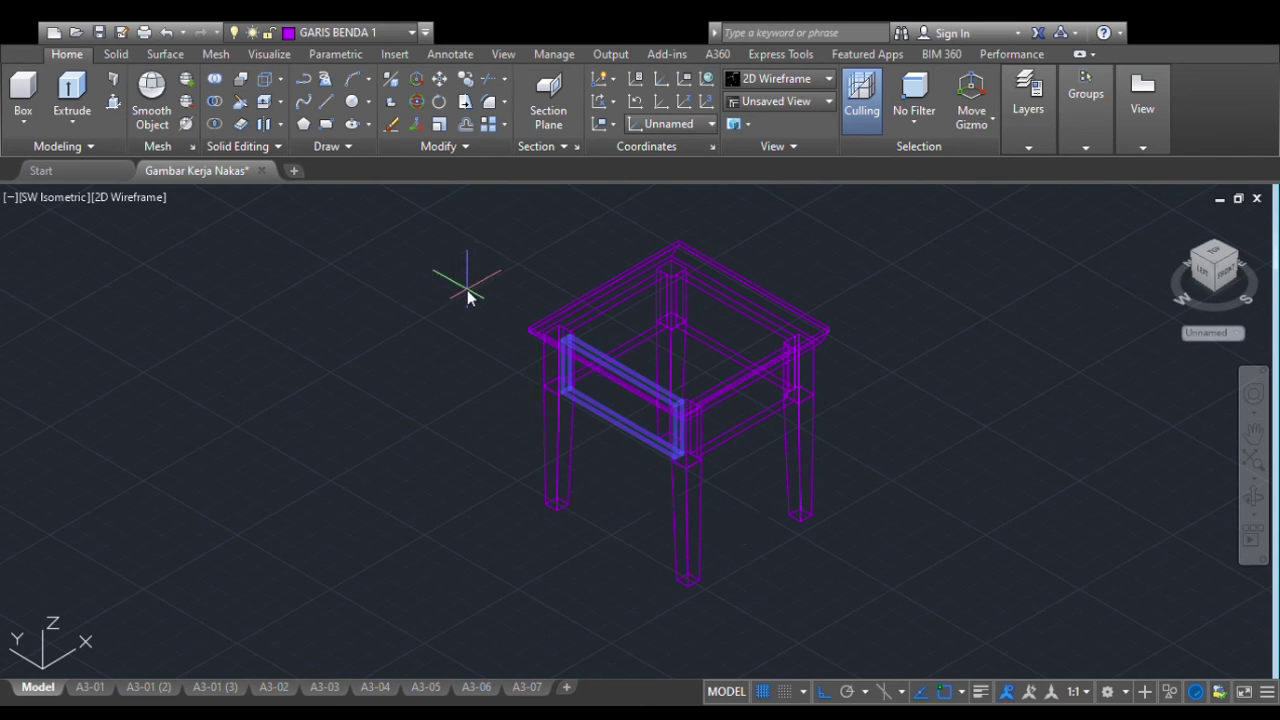
key("Return")
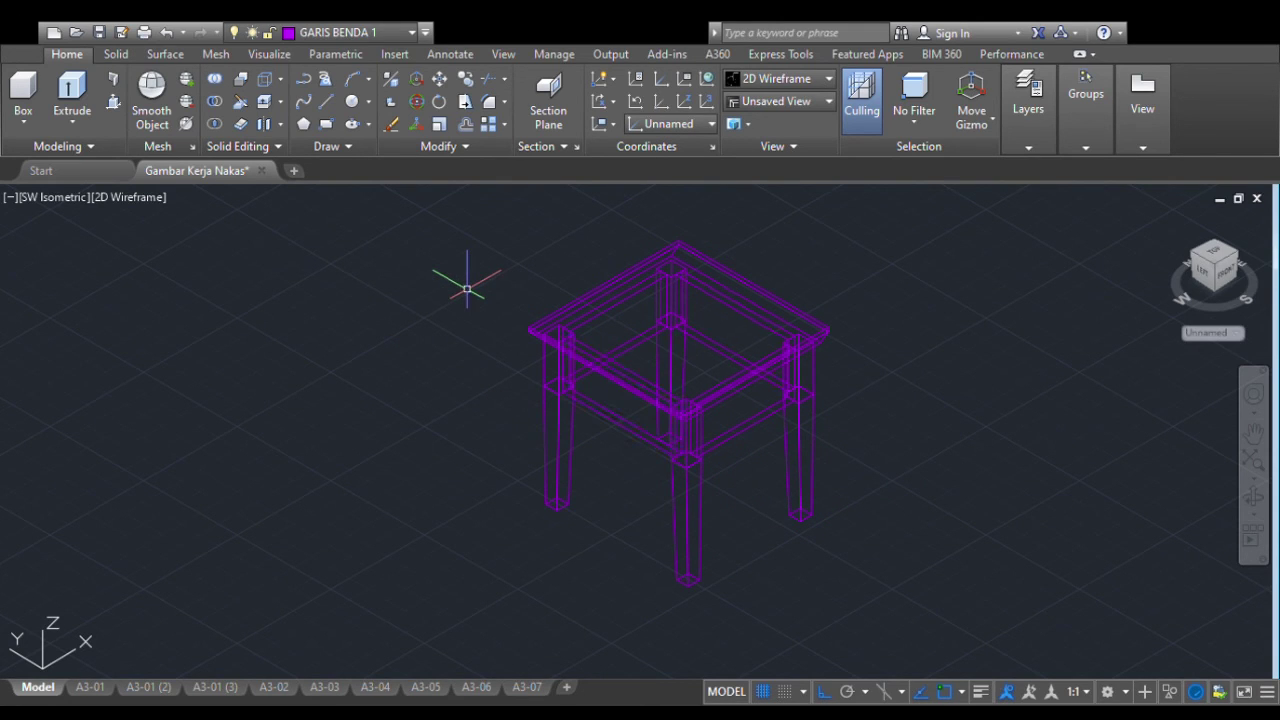
Display the finished table in the Realistic visual style
scroll(760, 375, "up", 3)
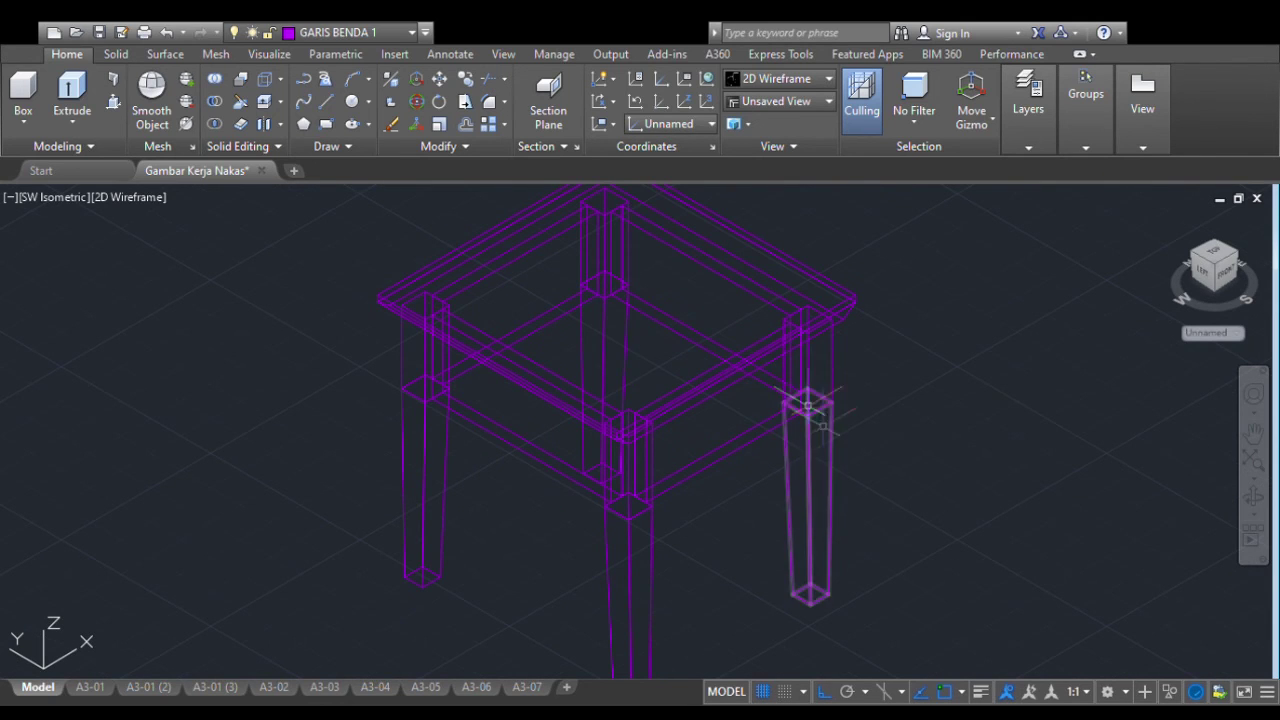
scroll(700, 434, "down", 3)
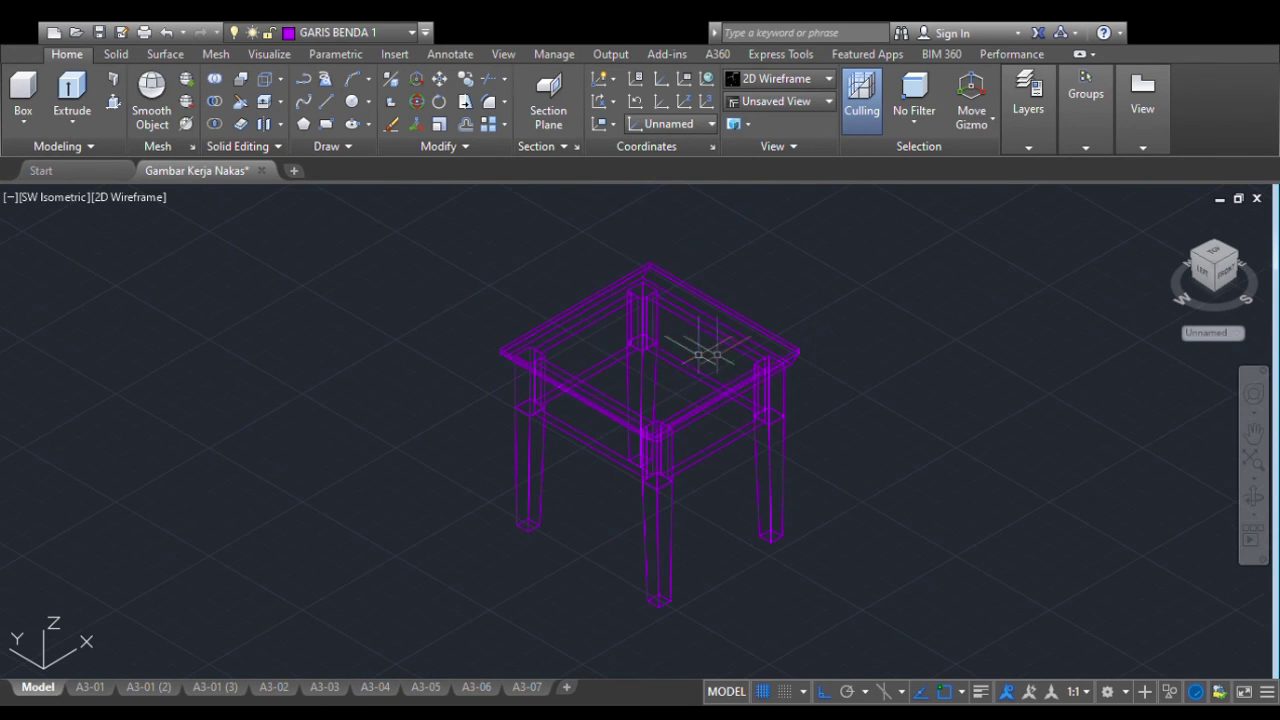
scroll(676, 380, "down", 2)
scroll(676, 397, "up", 2)
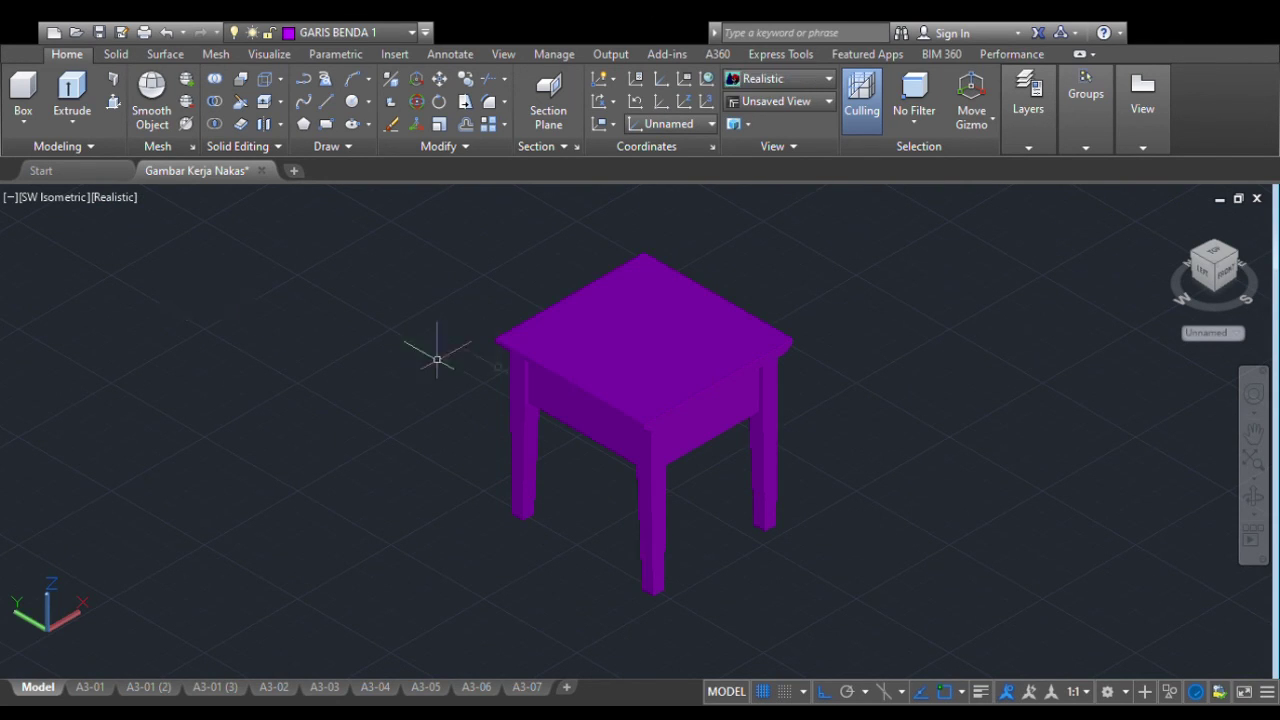
scroll(683, 432, "up", 2)
scroll(667, 434, "down", 3)
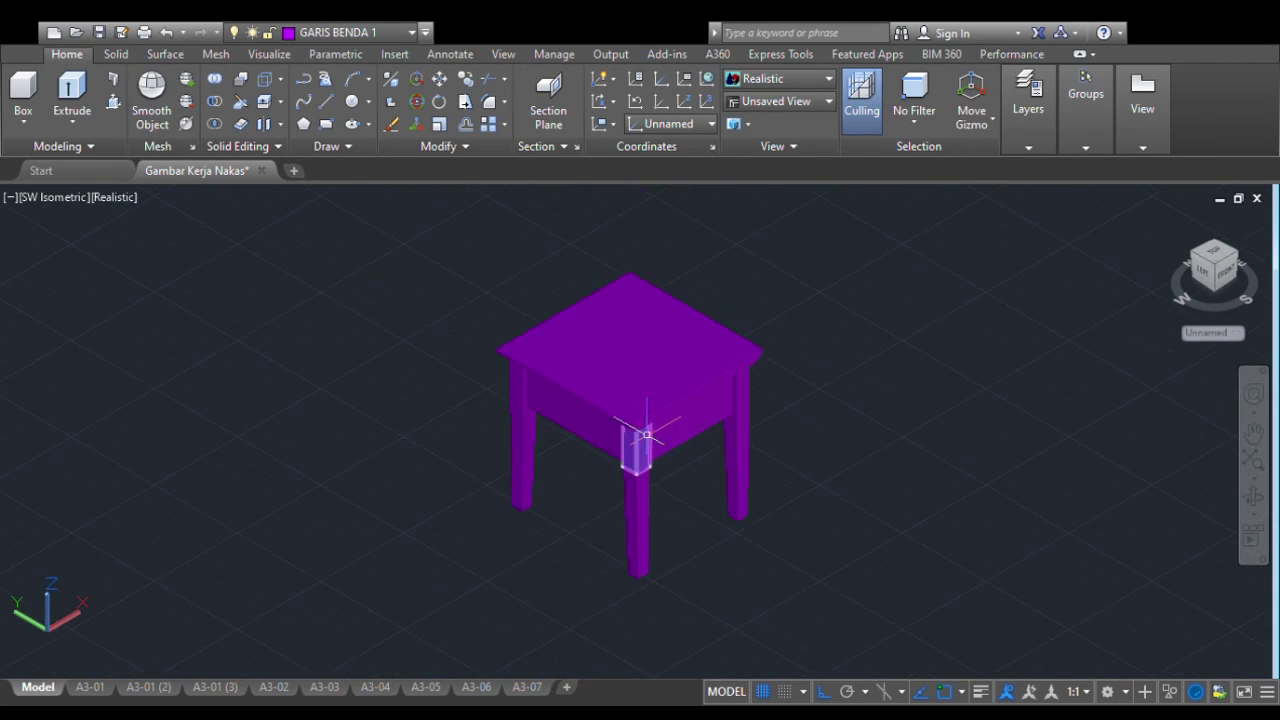
scroll(629, 443, "up", 3)
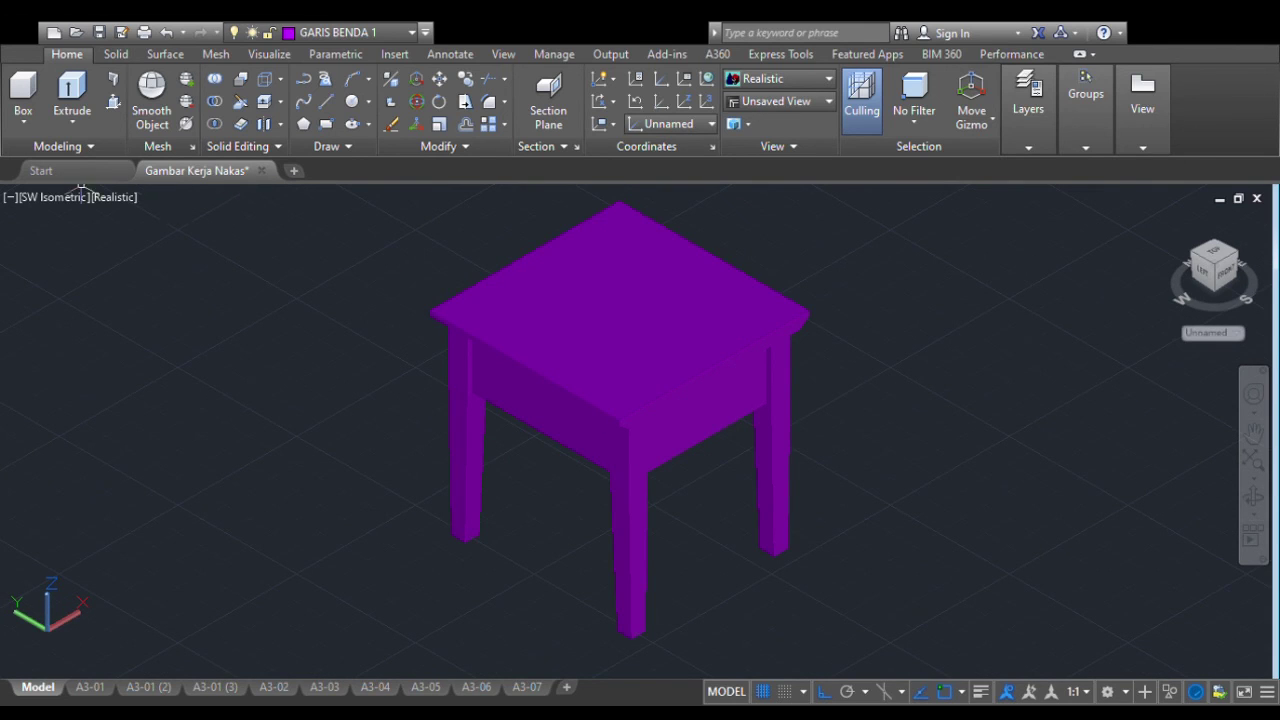
Switch to the Conceptual visual style and orbit around the table to examine its legs, aprons and tabletop edges
left_click(157, 273)
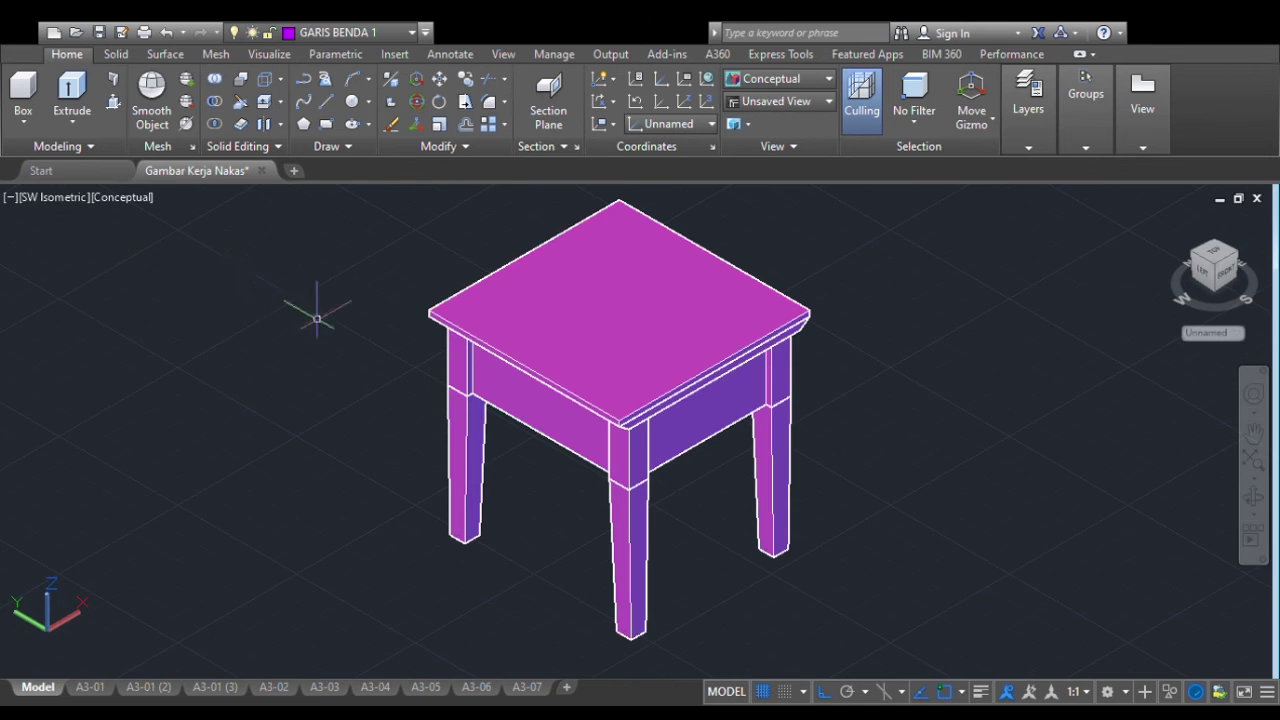
scroll(313, 319, "down", 2)
scroll(498, 386, "up", 2)
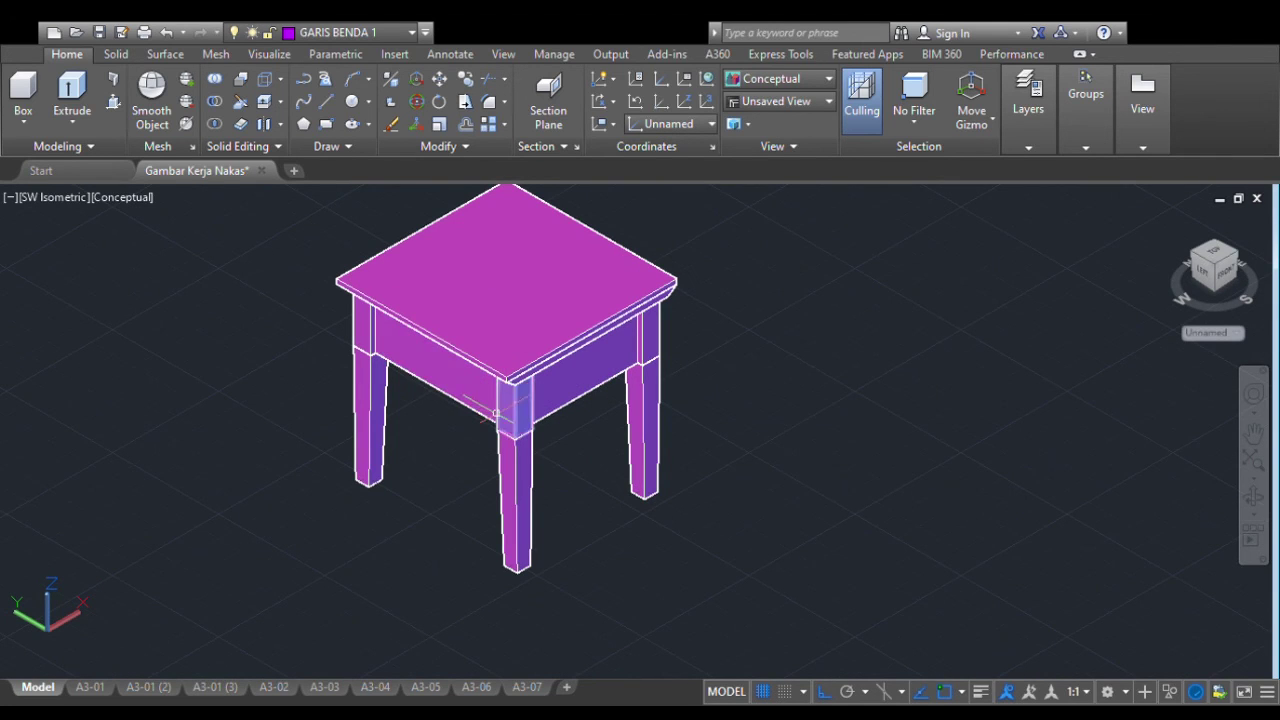
middle_click_drag(498, 410, 892, 376, "shift")
middle_click_drag(586, 389, 856, 366, "shift")
middle_click_drag(494, 374, 664, 447, "shift")
scroll(664, 447, "down", 4)
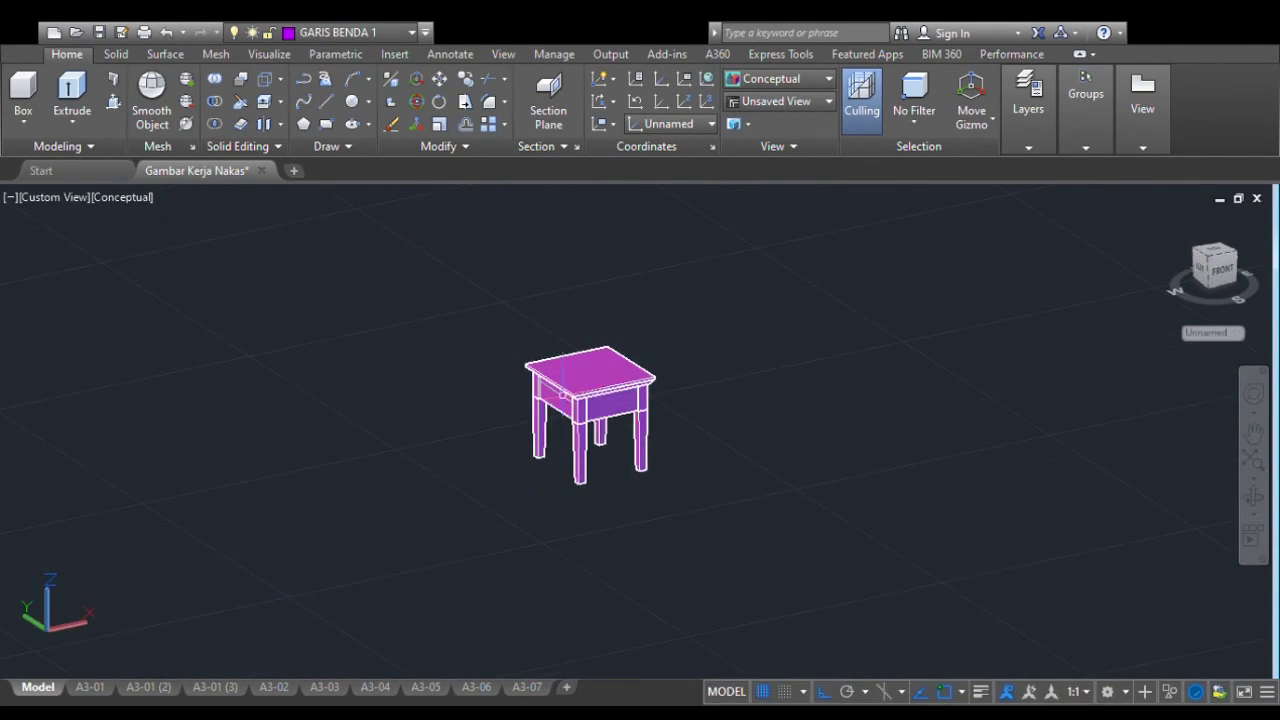
Restore the SW Isometric view and set the visual style to Realistic
left_click(1222, 271)
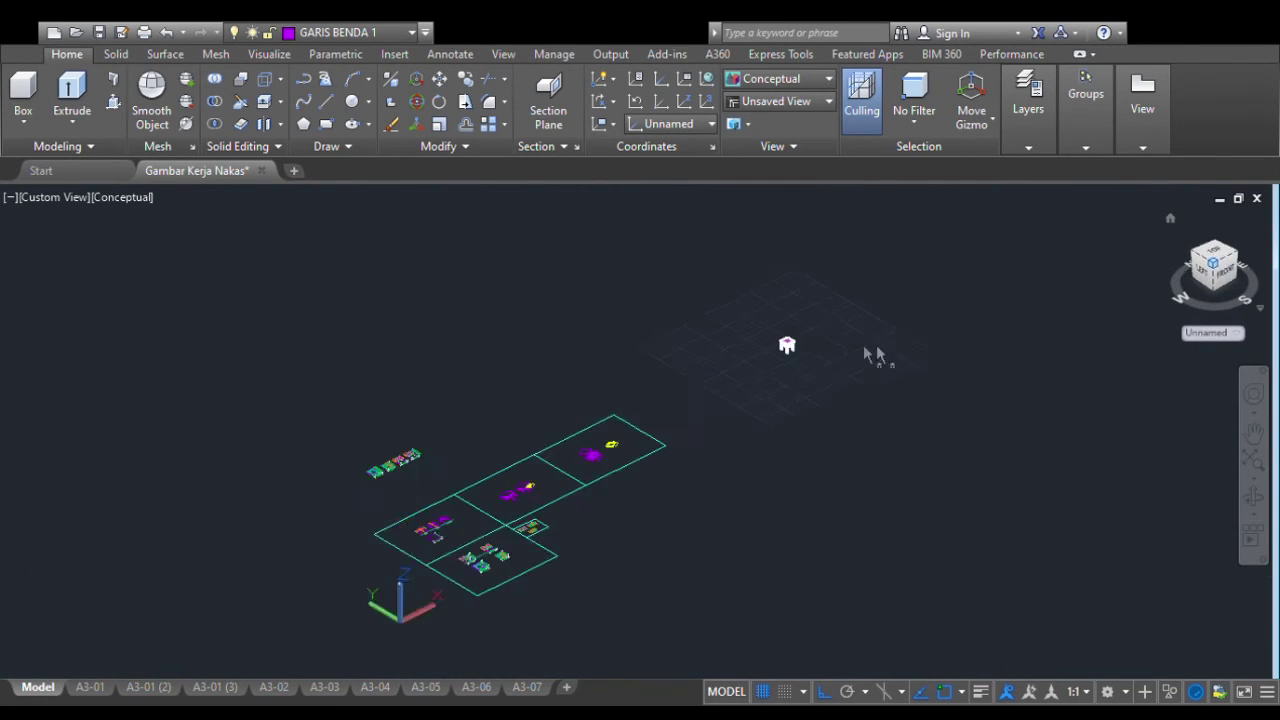
scroll(789, 340, "up", 10)
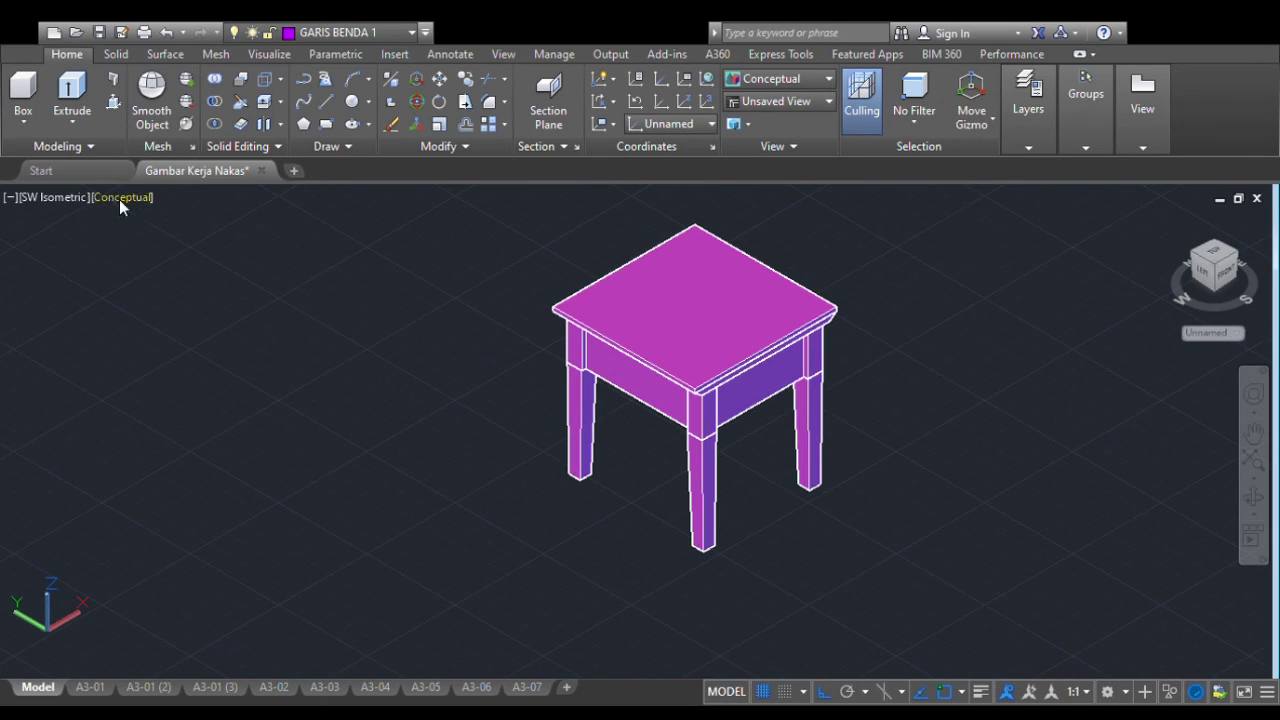
left_click(172, 310)
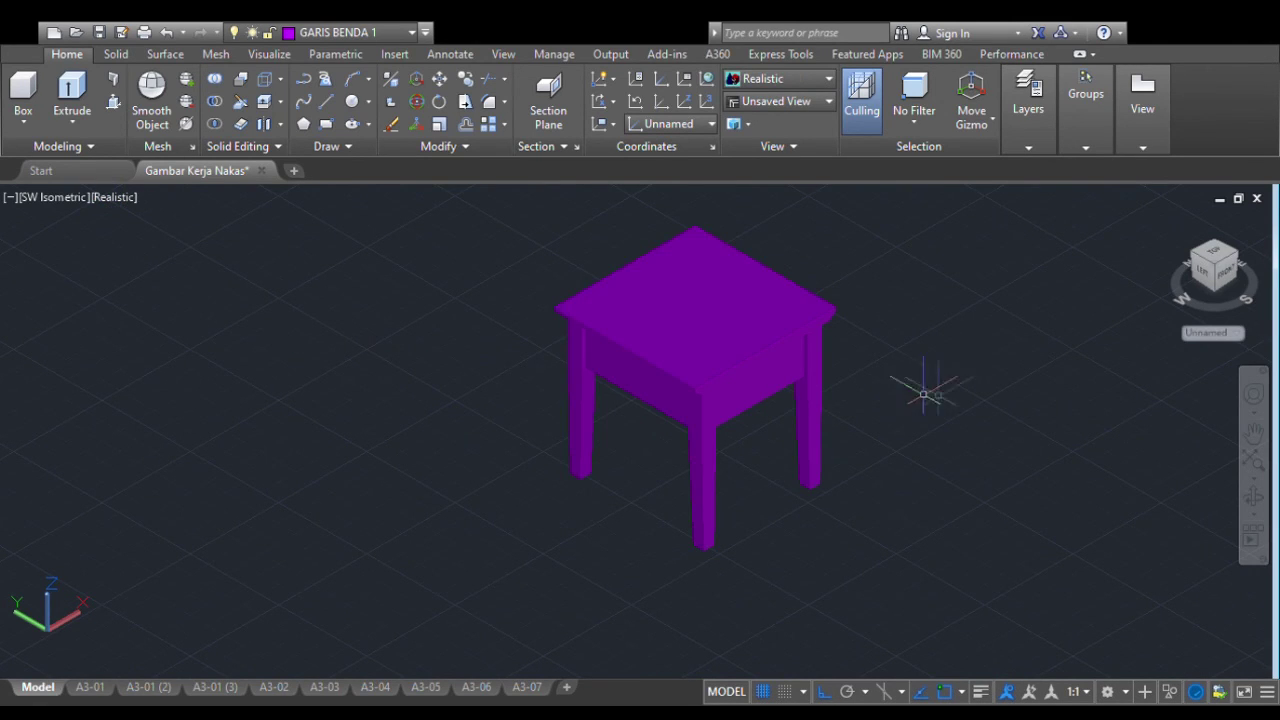
middle_click_drag(933, 411, 886, 435)
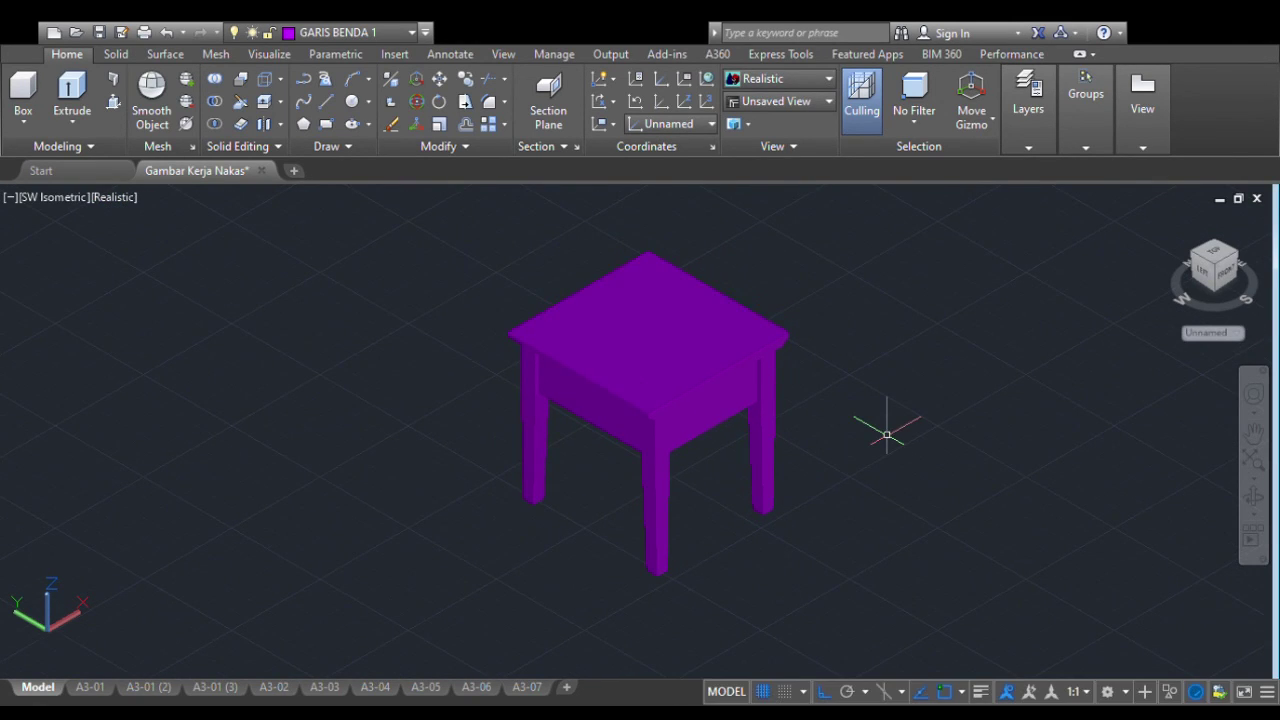